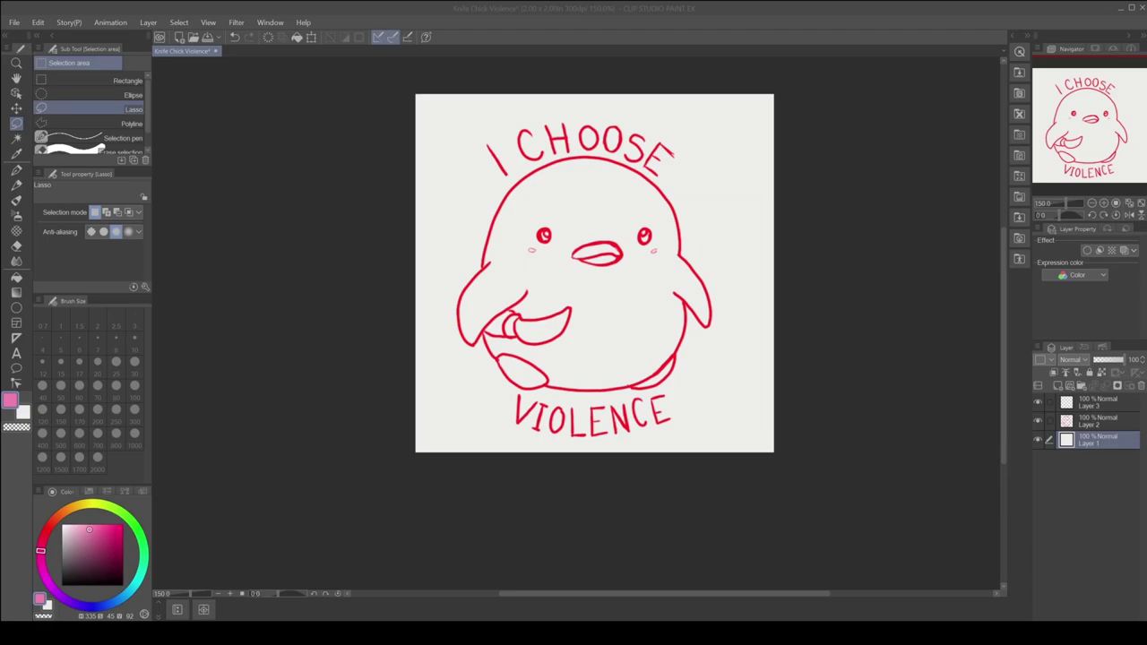
# Select Layer 3, zoom in on the lettering, and pick black from a colour set.
pyautogui.click(1096, 405)
pyautogui.scroll(1, 1104, 207)
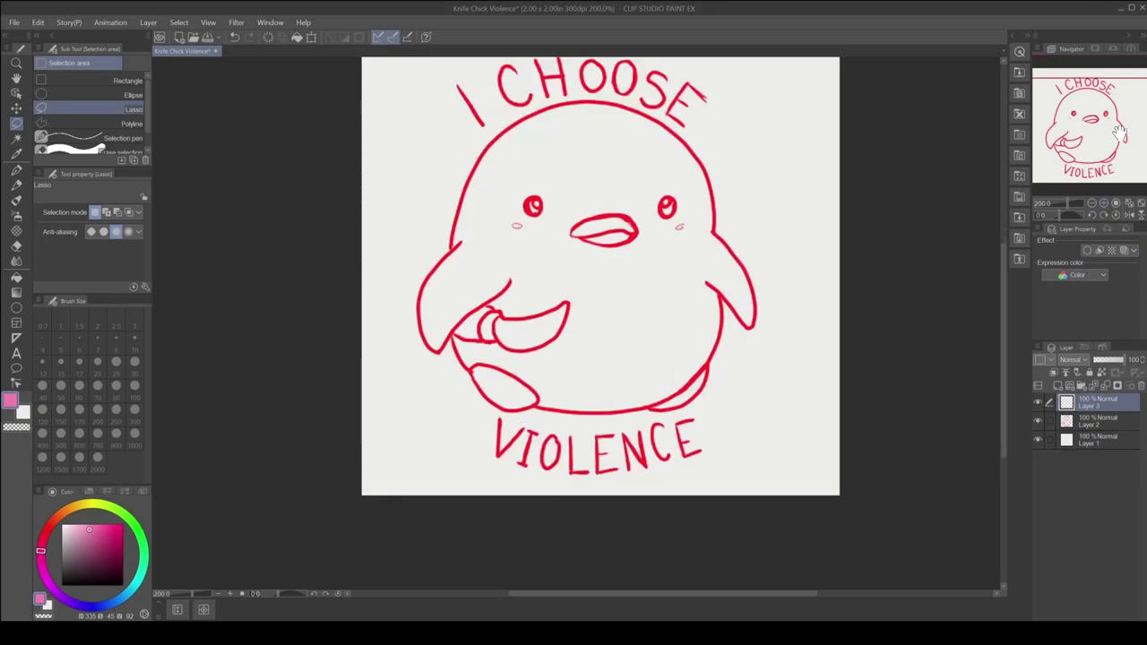
pyautogui.scroll(1, 1100, 144)
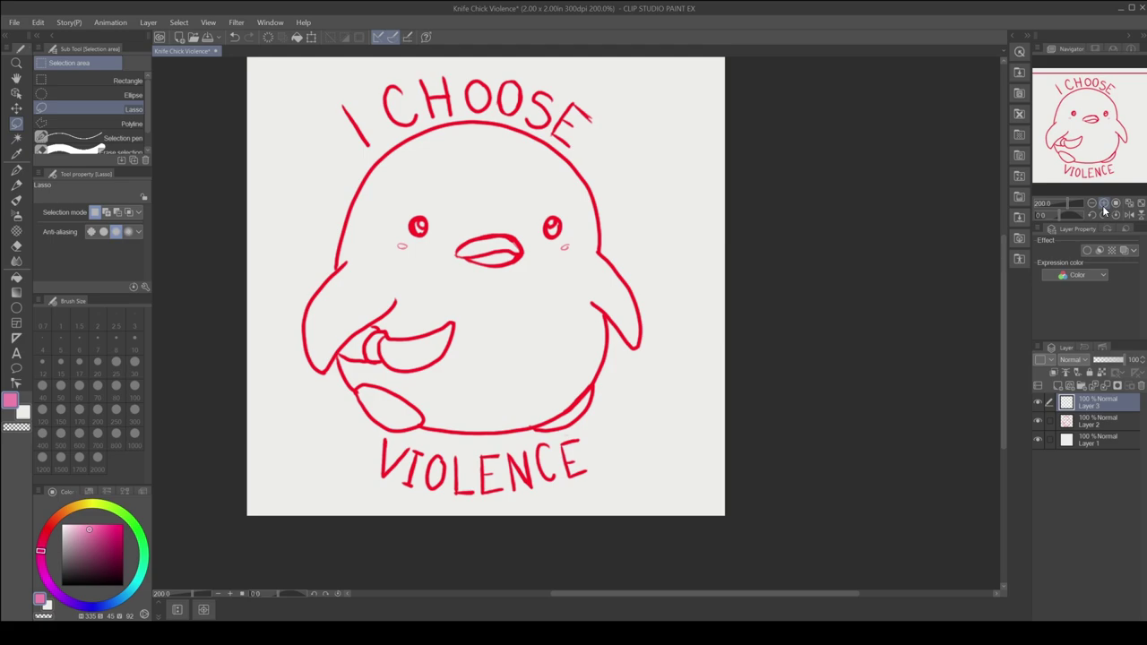
pyautogui.scroll(2, 1099, 211)
pyautogui.moveTo(1095, 218); pyautogui.dragTo(1085, 104)
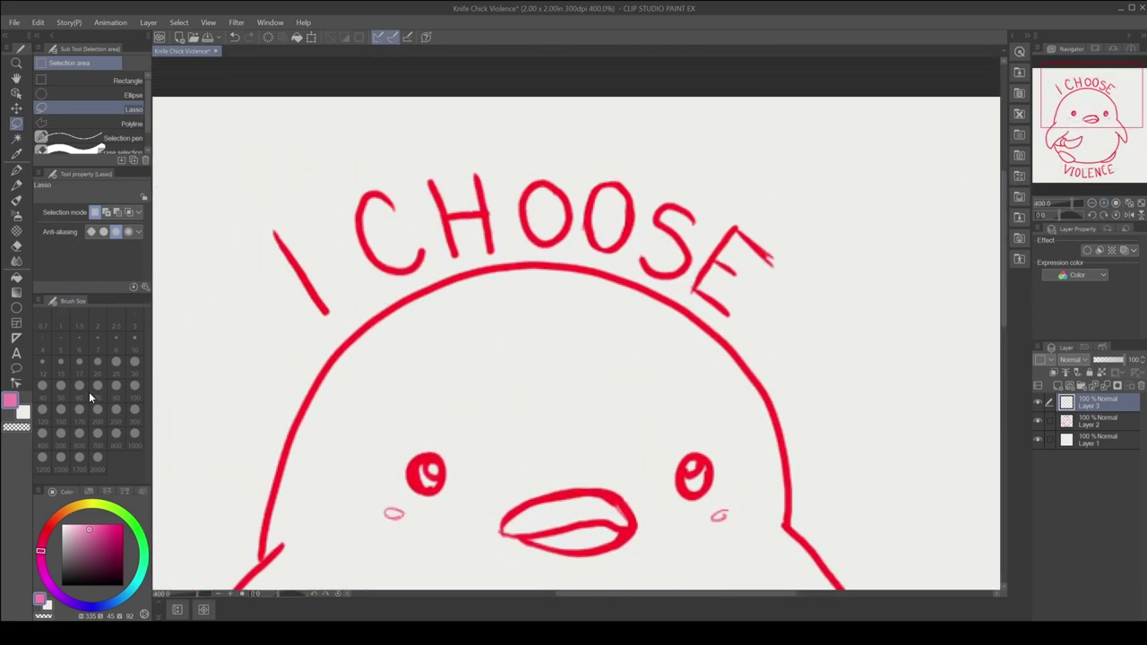
pyautogui.click(89, 492)
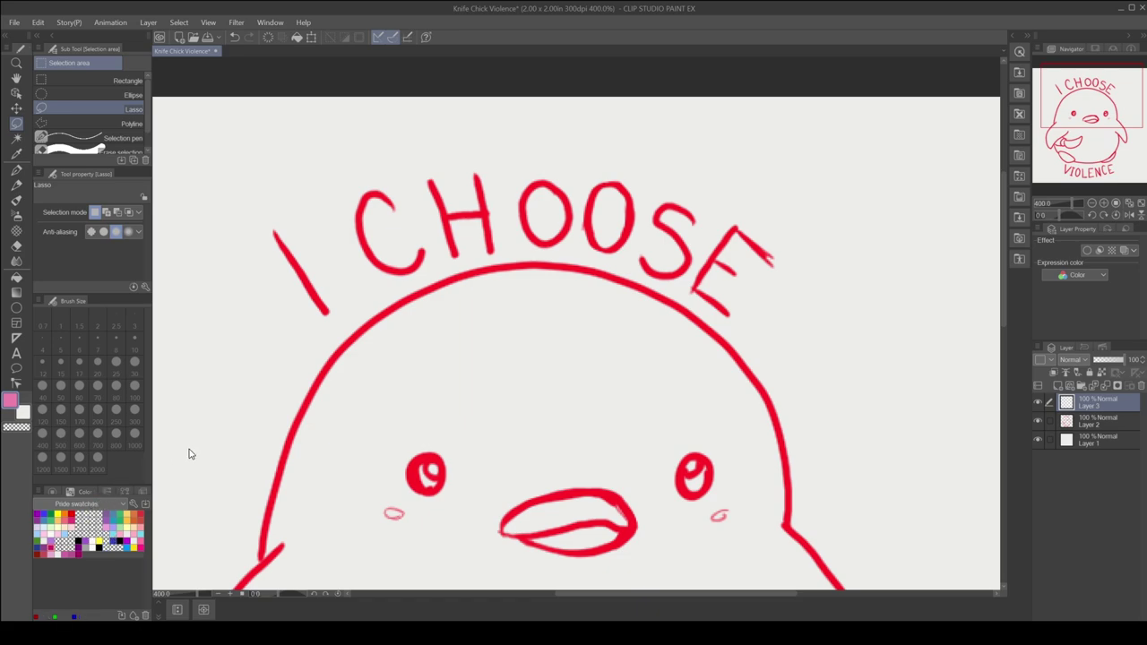
pyautogui.click(89, 504)
pyautogui.moveTo(147, 520); pyautogui.dragTo(151, 616)
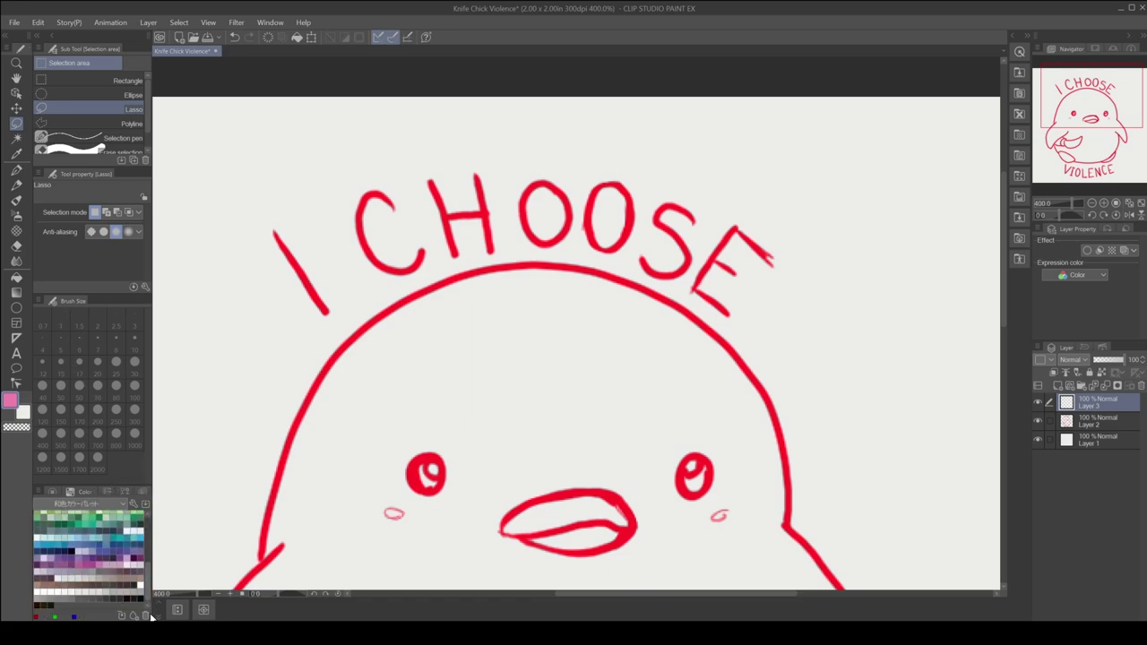
pyautogui.click(140, 598)
# Thicken the G-pen and ink the I, the C and both H stems.
pyautogui.click(17, 169)
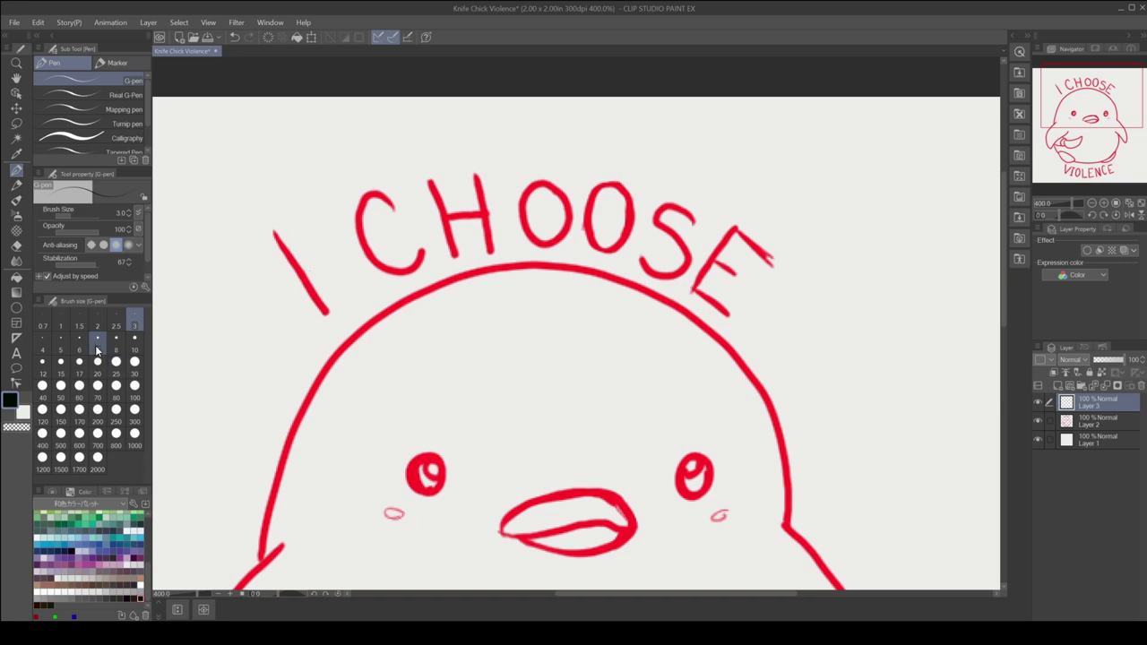
pyautogui.click(79, 350)
pyautogui.moveTo(274, 233); pyautogui.dragTo(330, 315)
pyautogui.moveTo(389, 207)
pyautogui.mouseDown()
pyautogui.moveTo(369, 188)
pyautogui.moveTo(361, 246)
pyautogui.moveTo(414, 267)
pyautogui.moveTo(420, 244)
pyautogui.mouseUp()
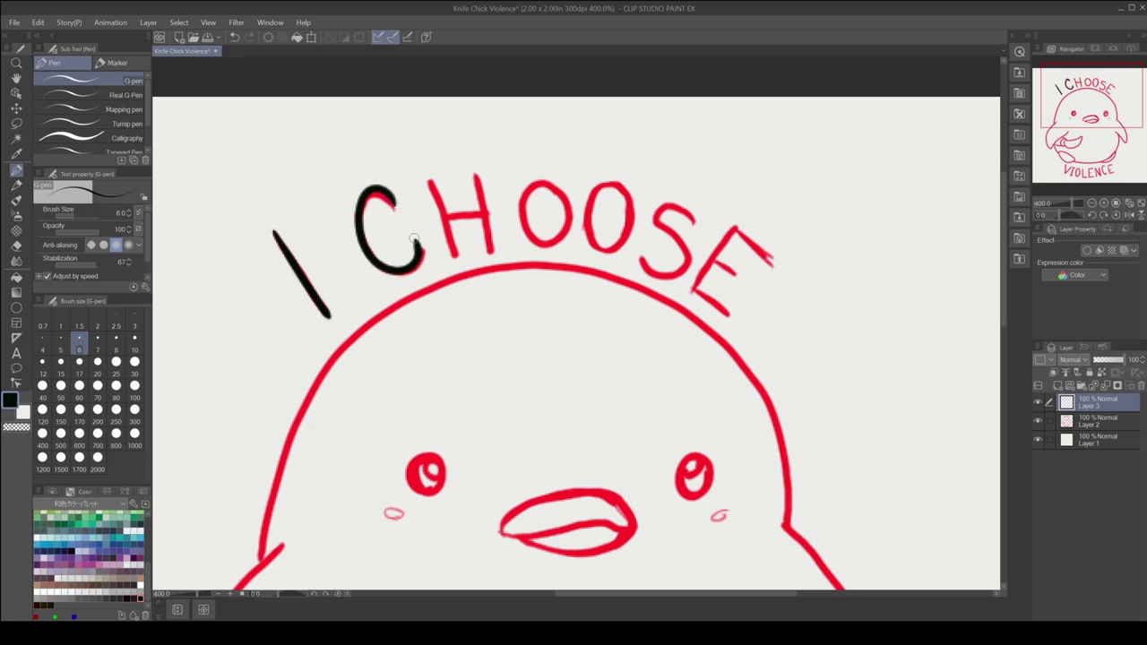
pyautogui.moveTo(429, 172); pyautogui.dragTo(455, 255)
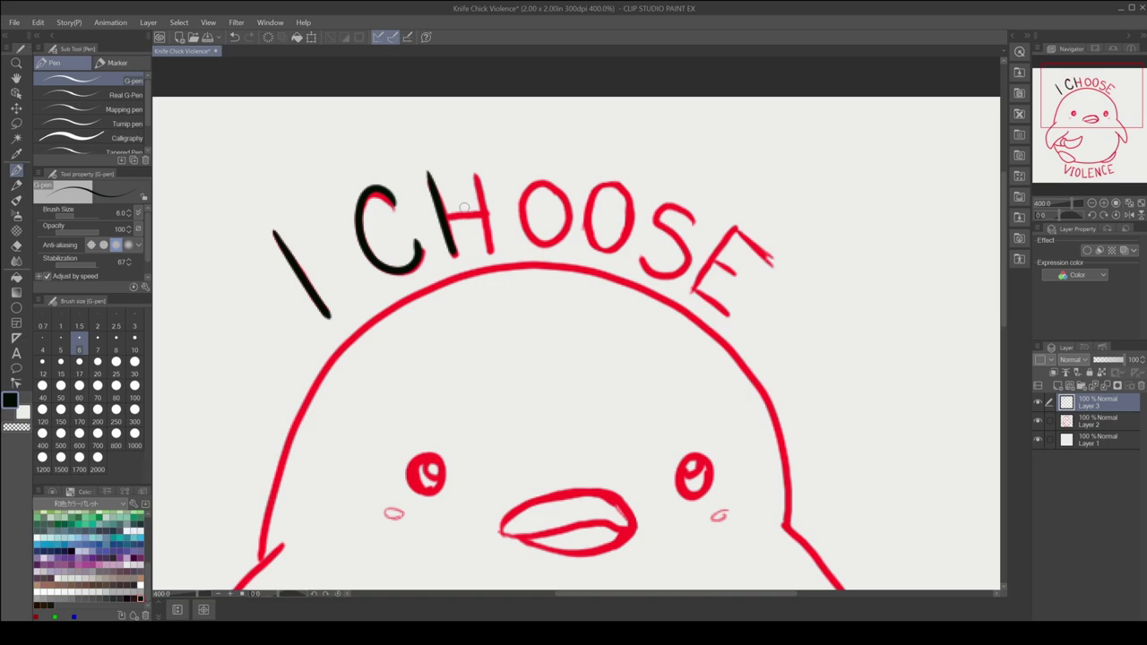
pyautogui.moveTo(481, 158); pyautogui.dragTo(489, 244)
# Redraw the H's right stem and ink the two O's.
pyautogui.click(235, 38)
pyautogui.moveTo(475, 163)
pyautogui.mouseDown()
pyautogui.moveTo(493, 230)
pyautogui.moveTo(480, 208)
pyautogui.mouseUp()
pyautogui.hotkey('ctrl', 'z')
pyautogui.moveTo(548, 178)
pyautogui.mouseDown()
pyautogui.moveTo(525, 170)
pyautogui.moveTo(520, 224)
pyautogui.moveTo(566, 225)
pyautogui.moveTo(547, 168)
pyautogui.mouseUp()
pyautogui.moveTo(633, 172)
pyautogui.mouseDown()
pyautogui.moveTo(616, 161)
pyautogui.moveTo(584, 202)
pyautogui.moveTo(612, 237)
pyautogui.mouseUp()
# Retry the second O, then ink the E's left edge and middle arm.
pyautogui.click(234, 37)
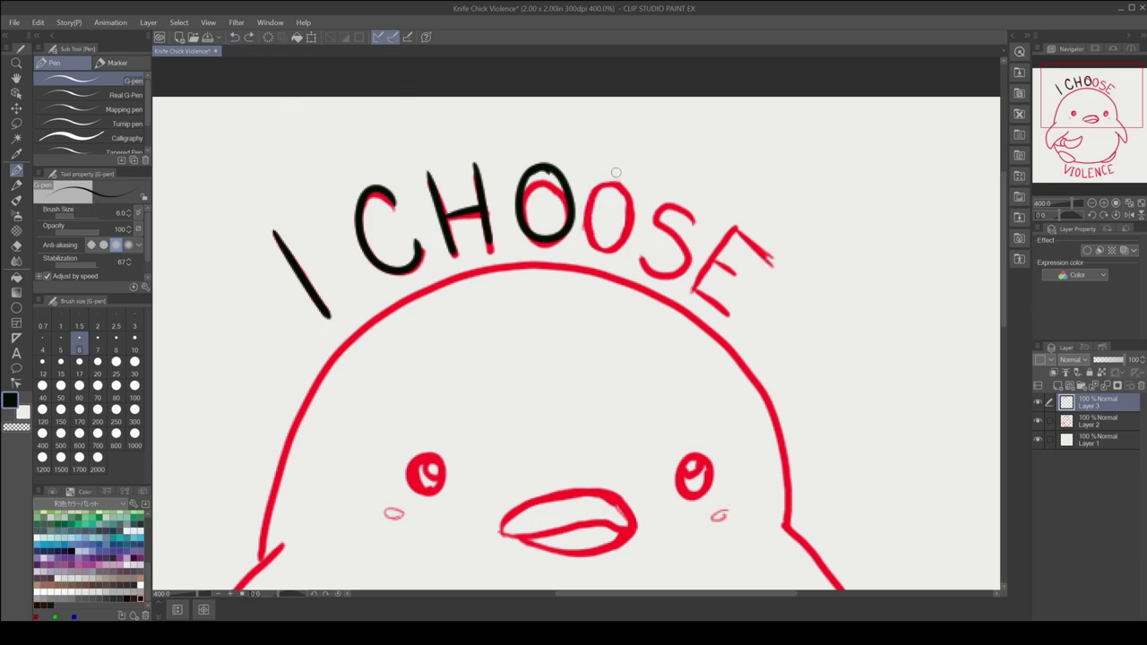
pyautogui.moveTo(628, 170)
pyautogui.mouseDown()
pyautogui.moveTo(585, 192)
pyautogui.moveTo(596, 244)
pyautogui.moveTo(636, 210)
pyautogui.moveTo(618, 163)
pyautogui.moveTo(627, 167)
pyautogui.moveTo(604, 168)
pyautogui.moveTo(584, 224)
pyautogui.moveTo(622, 235)
pyautogui.moveTo(633, 188)
pyautogui.moveTo(636, 198)
pyautogui.moveTo(695, 193)
pyautogui.moveTo(663, 196)
pyautogui.moveTo(688, 226)
pyautogui.moveTo(686, 258)
pyautogui.moveTo(659, 264)
pyautogui.moveTo(647, 224)
pyautogui.mouseUp()
pyautogui.click(234, 37)
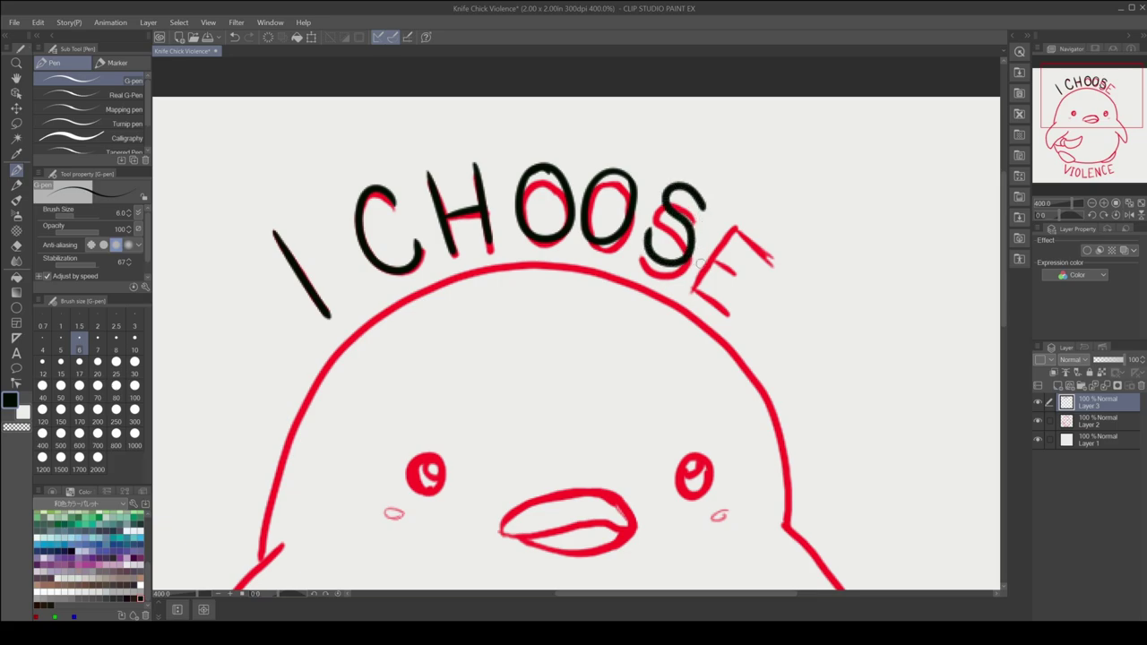
pyautogui.moveTo(696, 279)
pyautogui.mouseDown()
pyautogui.moveTo(739, 226)
pyautogui.moveTo(780, 266)
pyautogui.moveTo(713, 299)
pyautogui.moveTo(733, 313)
pyautogui.mouseUp()
pyautogui.moveTo(716, 257); pyautogui.dragTo(734, 273)
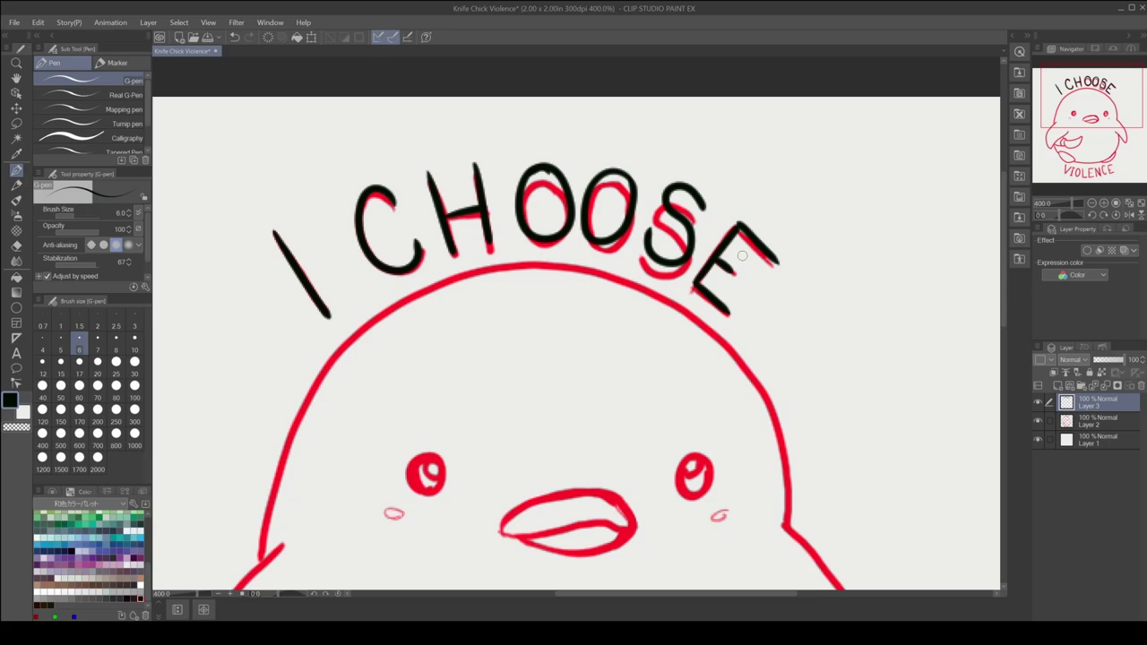
pyautogui.scroll(-5, 856, 291)
pyautogui.scroll(-3, 717, 269)
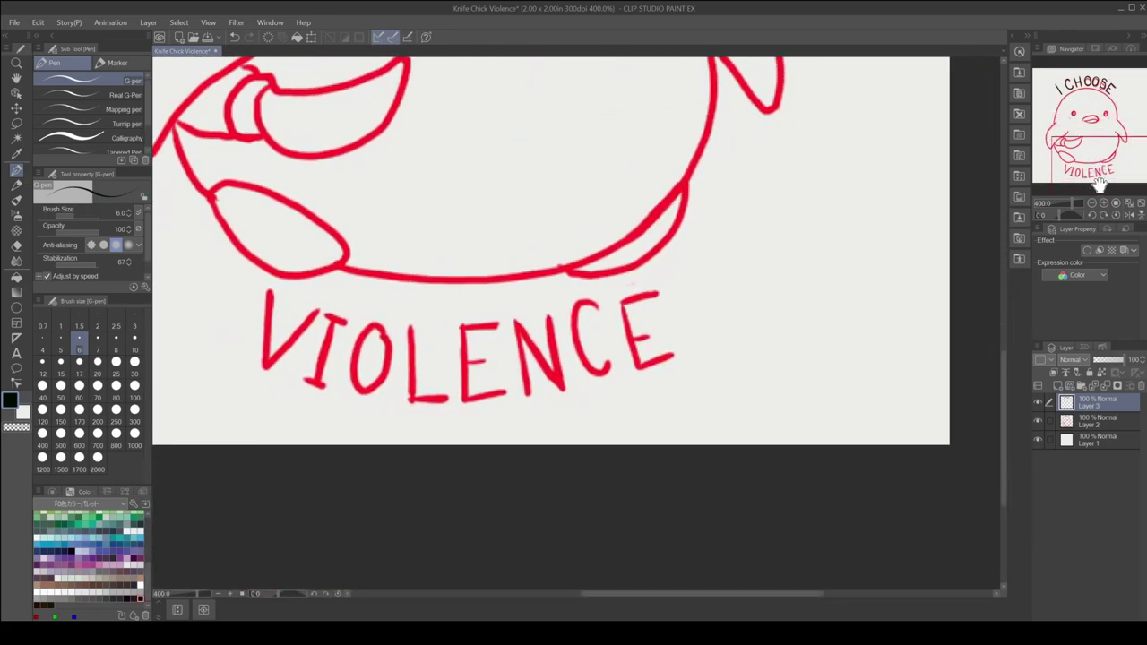
# Ink the V, I, first E and N of VIOLENCE in black.
pyautogui.moveTo(299, 299)
pyautogui.mouseDown()
pyautogui.moveTo(295, 379)
pyautogui.moveTo(350, 321)
pyautogui.moveTo(382, 334)
pyautogui.mouseUp()
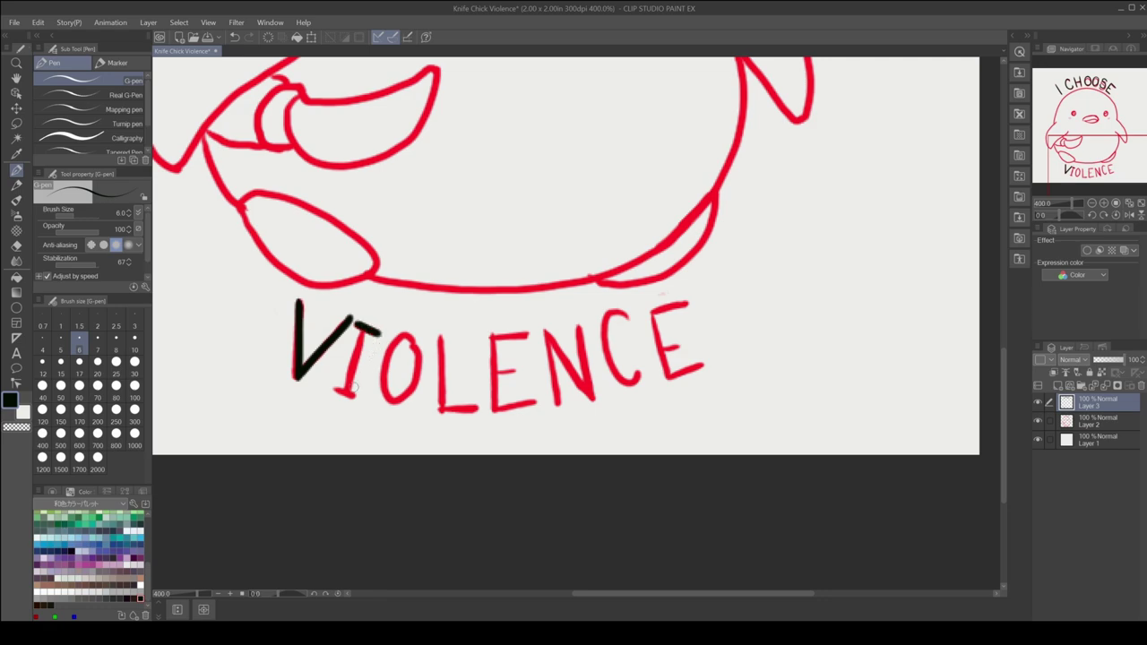
pyautogui.moveTo(333, 391)
pyautogui.mouseDown()
pyautogui.moveTo(361, 397)
pyautogui.moveTo(364, 332)
pyautogui.moveTo(380, 378)
pyautogui.moveTo(414, 395)
pyautogui.moveTo(421, 335)
pyautogui.moveTo(420, 358)
pyautogui.moveTo(410, 328)
pyautogui.moveTo(441, 357)
pyautogui.moveTo(442, 411)
pyautogui.moveTo(479, 409)
pyautogui.mouseUp()
pyautogui.click(234, 37)
pyautogui.moveTo(489, 337)
pyautogui.mouseDown()
pyautogui.moveTo(527, 333)
pyautogui.moveTo(492, 377)
pyautogui.moveTo(494, 411)
pyautogui.moveTo(529, 407)
pyautogui.mouseUp()
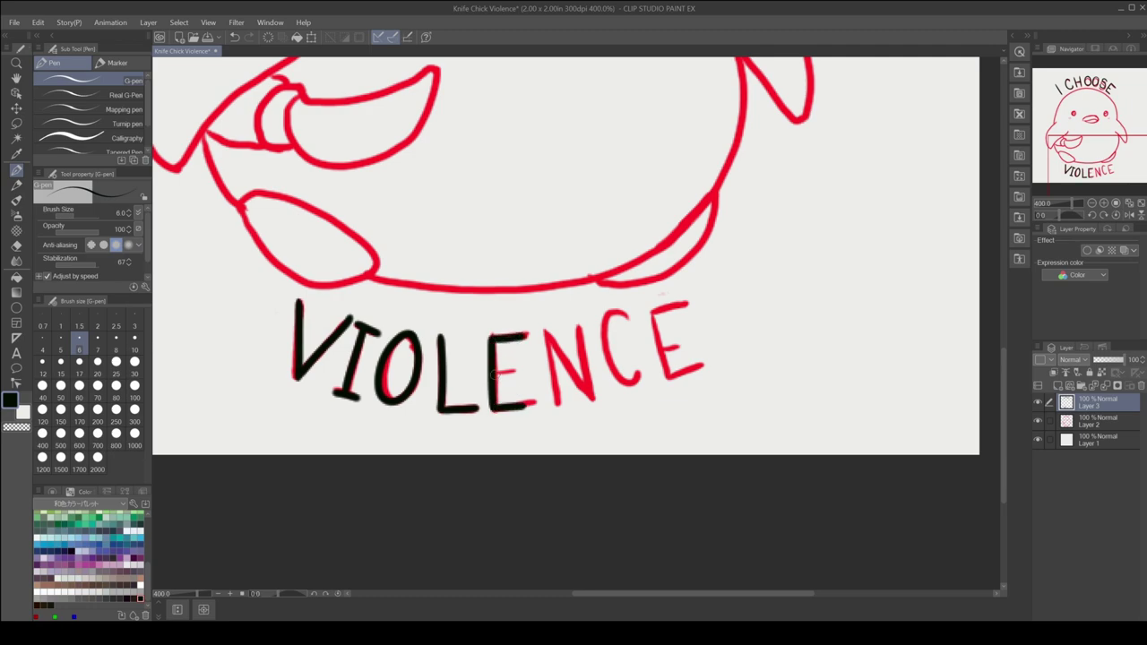
pyautogui.moveTo(491, 373); pyautogui.dragTo(518, 371)
pyautogui.moveTo(544, 330)
pyautogui.mouseDown()
pyautogui.moveTo(553, 408)
pyautogui.moveTo(565, 361)
pyautogui.moveTo(592, 401)
pyautogui.mouseUp()
pyautogui.moveTo(582, 329); pyautogui.dragTo(592, 401)
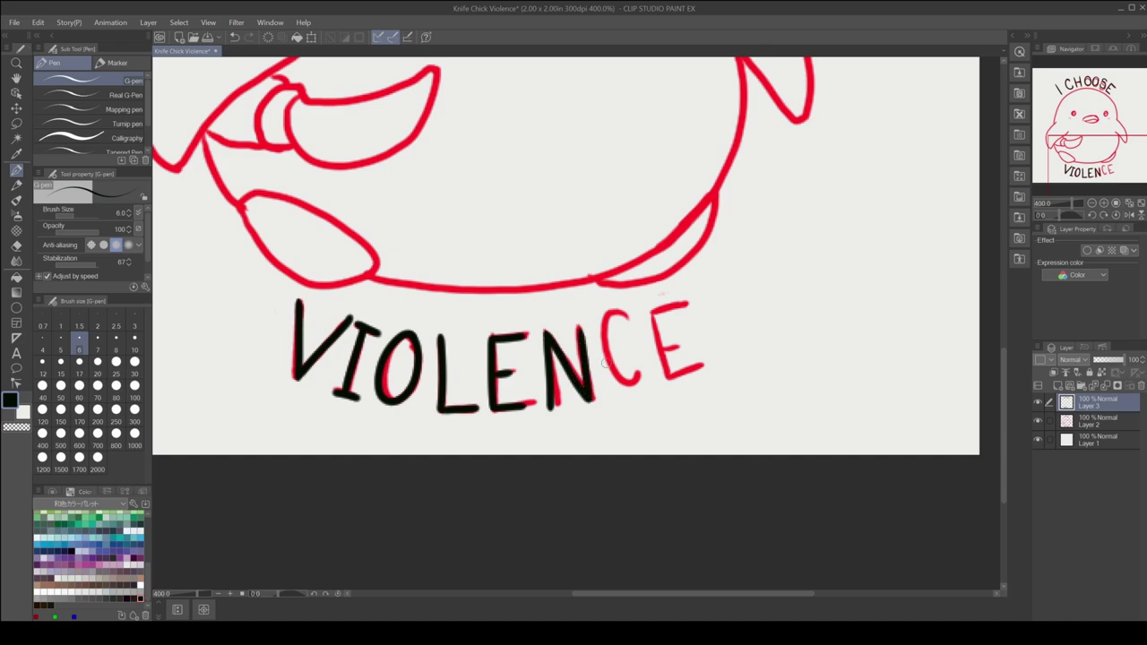
# Ink the C and final E of VIOLENCE, redoing strokes until clean.
pyautogui.moveTo(628, 320)
pyautogui.mouseDown()
pyautogui.moveTo(599, 346)
pyautogui.moveTo(641, 375)
pyautogui.mouseUp()
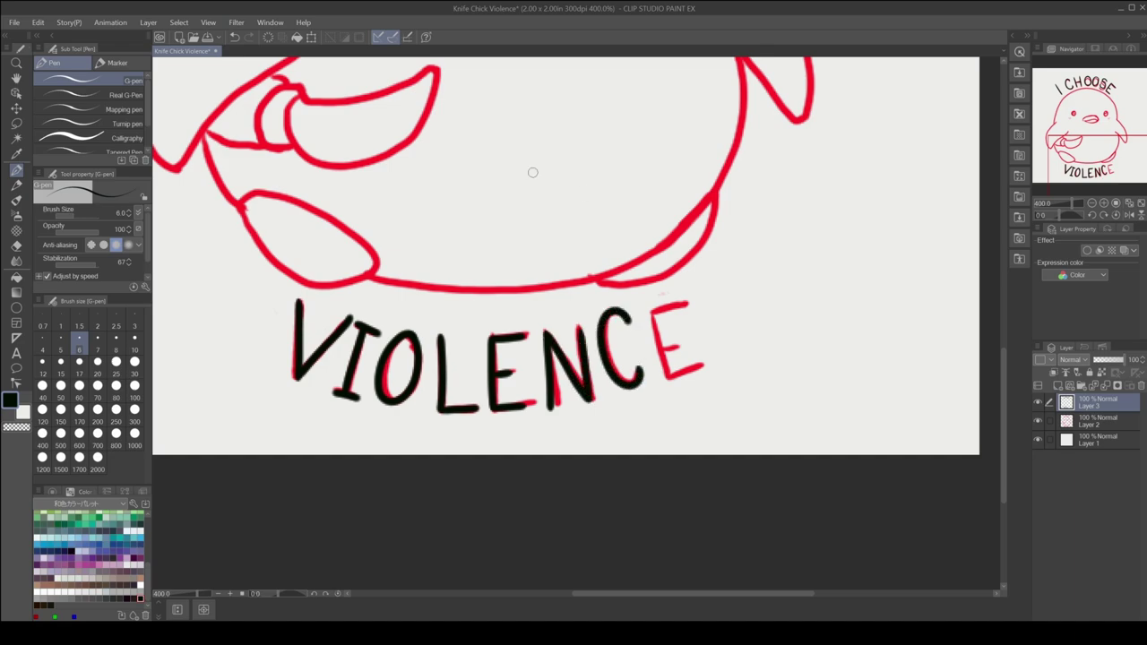
pyautogui.hotkey('ctrl', 'z')
pyautogui.moveTo(628, 319)
pyautogui.mouseDown()
pyautogui.moveTo(602, 326)
pyautogui.moveTo(619, 387)
pyautogui.moveTo(641, 365)
pyautogui.mouseUp()
pyautogui.hotkey('ctrl', 'z')
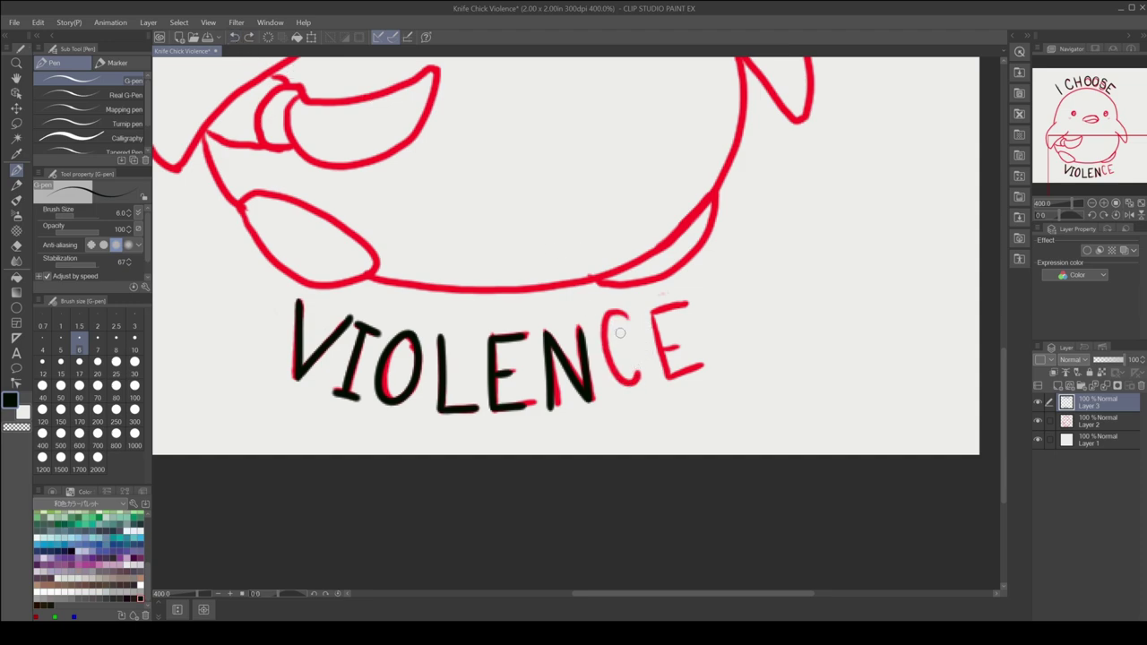
pyautogui.moveTo(631, 320)
pyautogui.mouseDown()
pyautogui.moveTo(616, 320)
pyautogui.moveTo(601, 360)
pyautogui.moveTo(626, 393)
pyautogui.moveTo(646, 368)
pyautogui.mouseUp()
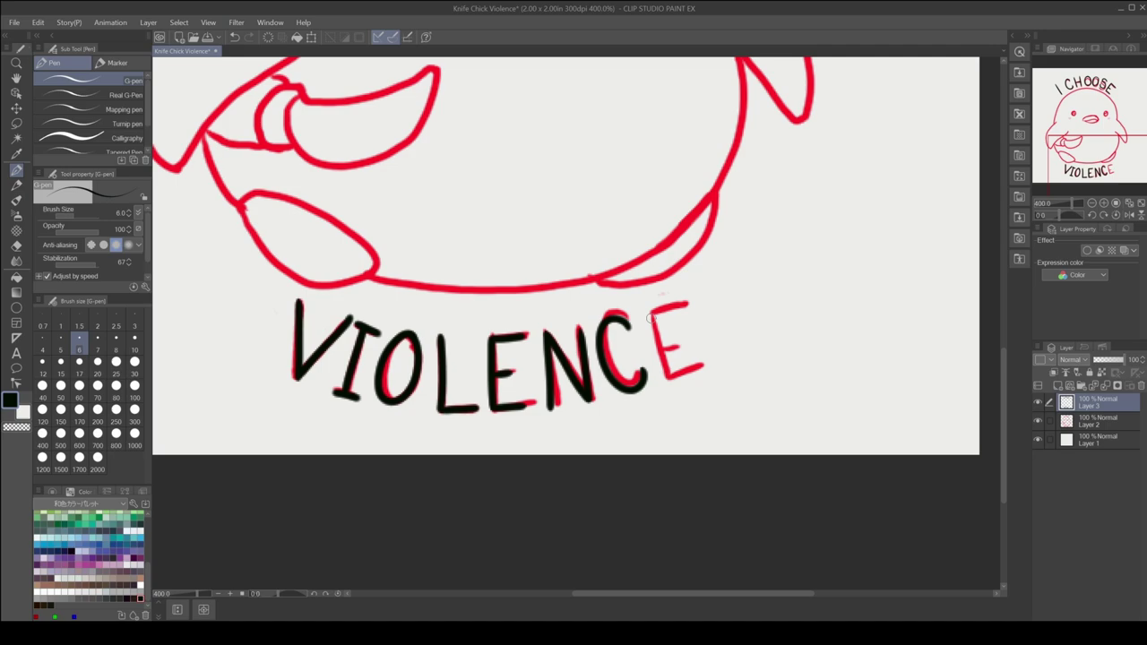
pyautogui.moveTo(649, 311)
pyautogui.mouseDown()
pyautogui.moveTo(688, 300)
pyautogui.moveTo(659, 351)
pyautogui.moveTo(670, 378)
pyautogui.moveTo(702, 365)
pyautogui.mouseUp()
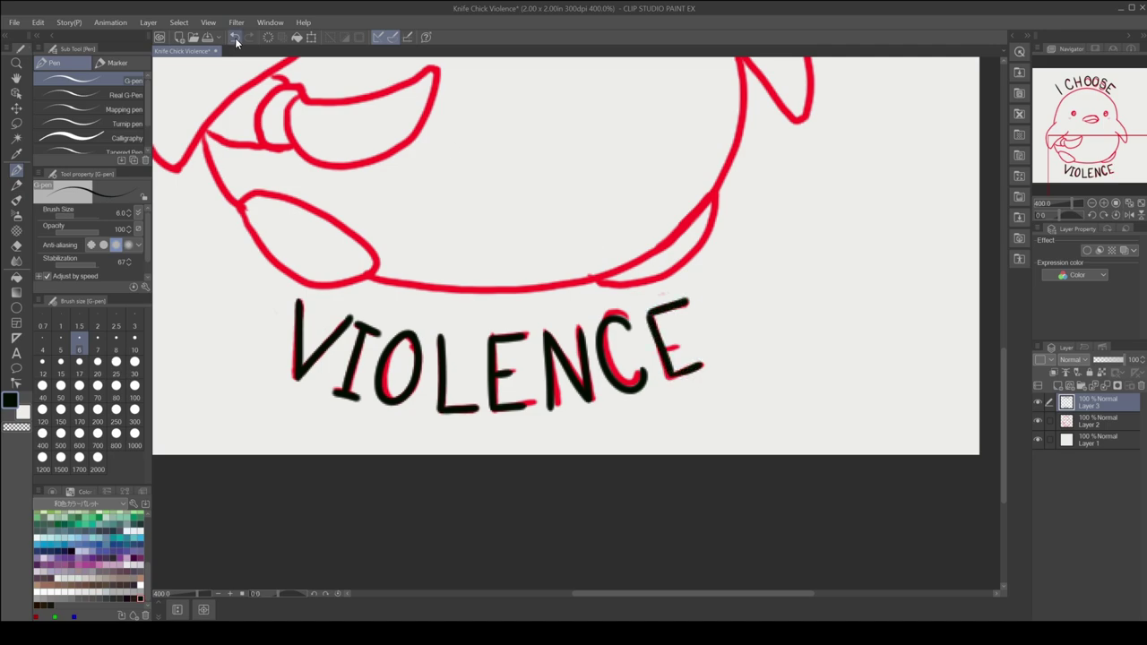
pyautogui.hotkey('ctrl', 'z')
pyautogui.moveTo(668, 378); pyautogui.dragTo(711, 361)
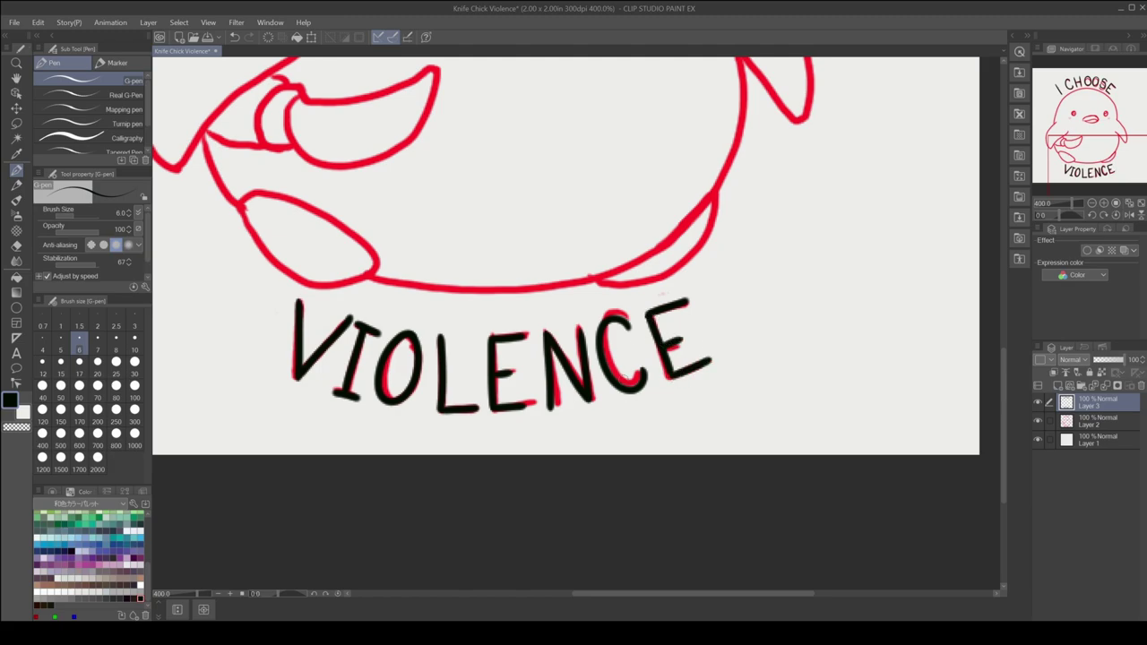
# Fill in the chick's left and right eyes in black.
pyautogui.moveTo(1096, 151); pyautogui.dragTo(1089, 109)
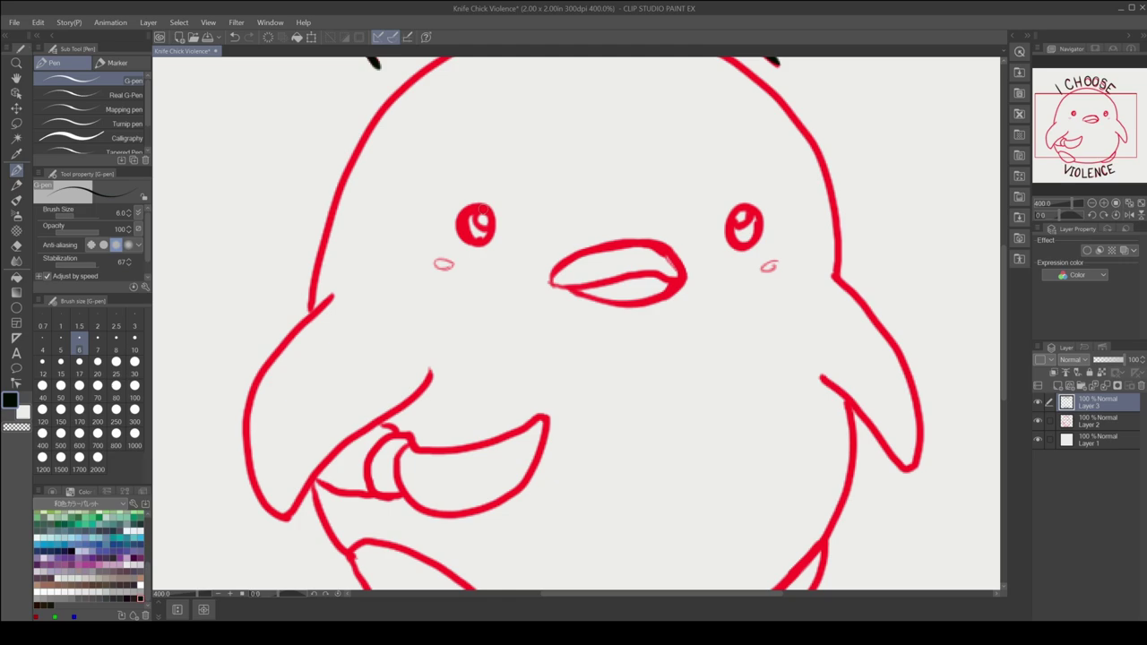
pyautogui.moveTo(483, 211); pyautogui.dragTo(477, 202)
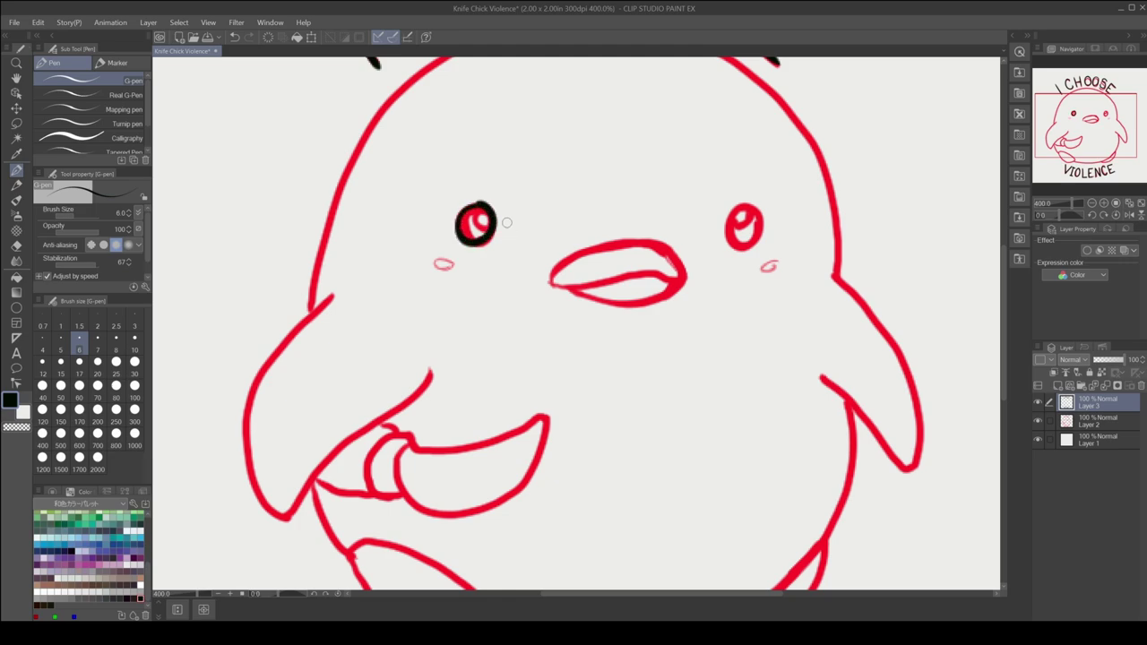
pyautogui.click(234, 37)
pyautogui.moveTo(492, 203)
pyautogui.mouseDown()
pyautogui.moveTo(495, 237)
pyautogui.moveTo(484, 204)
pyautogui.moveTo(491, 229)
pyautogui.moveTo(468, 235)
pyautogui.moveTo(493, 237)
pyautogui.moveTo(480, 231)
pyautogui.moveTo(479, 206)
pyautogui.moveTo(468, 232)
pyautogui.moveTo(483, 235)
pyautogui.mouseUp()
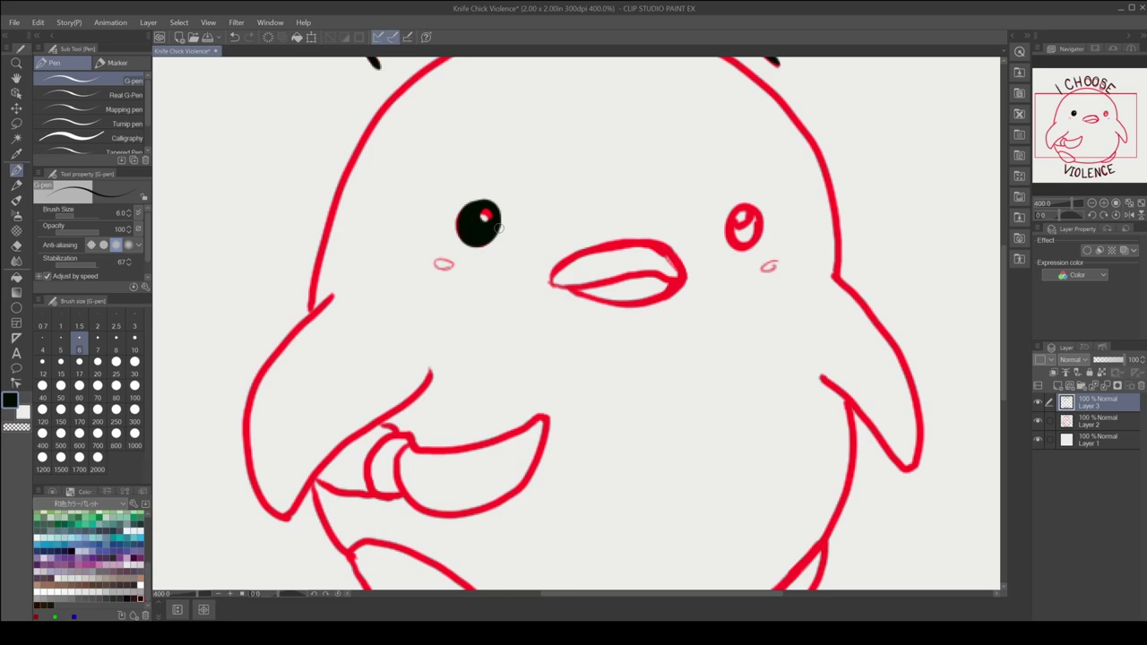
pyautogui.moveTo(753, 205)
pyautogui.mouseDown()
pyautogui.moveTo(730, 235)
pyautogui.moveTo(764, 235)
pyautogui.moveTo(738, 197)
pyautogui.moveTo(751, 224)
pyautogui.moveTo(729, 212)
pyautogui.moveTo(755, 232)
pyautogui.moveTo(758, 213)
pyautogui.moveTo(745, 234)
pyautogui.mouseUp()
pyautogui.hotkey('ctrl', 'z')
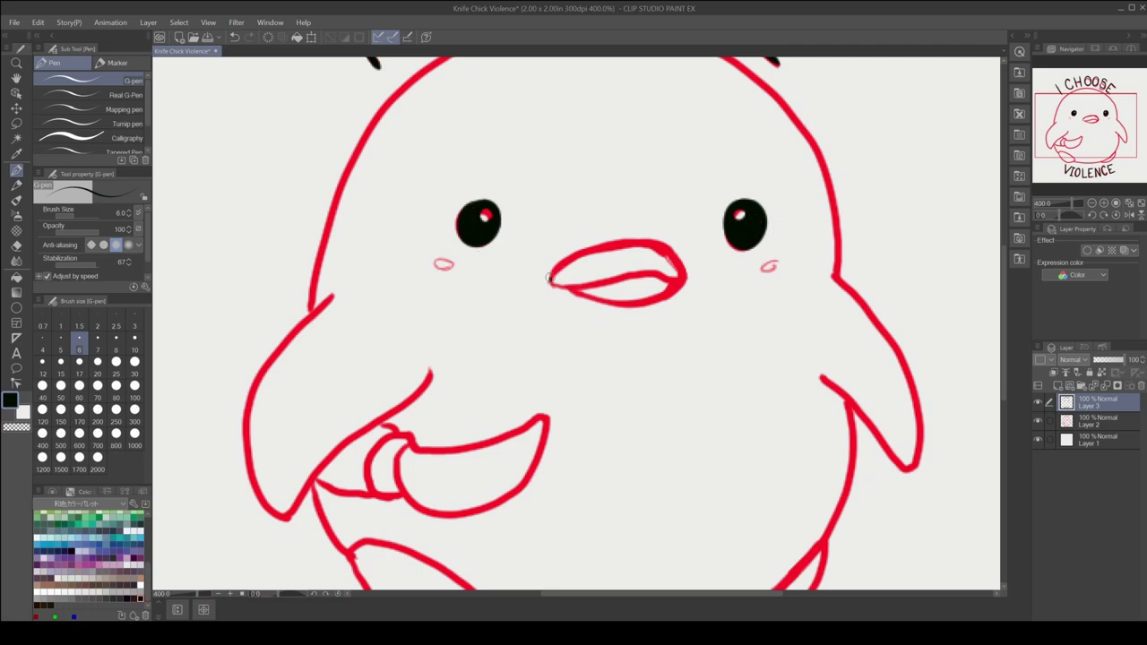
# Trace the beak's top edge, upper-beak lower edge and lower beak outline.
pyautogui.moveTo(549, 279)
pyautogui.mouseDown()
pyautogui.moveTo(591, 249)
pyautogui.moveTo(667, 244)
pyautogui.moveTo(681, 273)
pyautogui.mouseUp()
pyautogui.moveTo(550, 282); pyautogui.dragTo(675, 278)
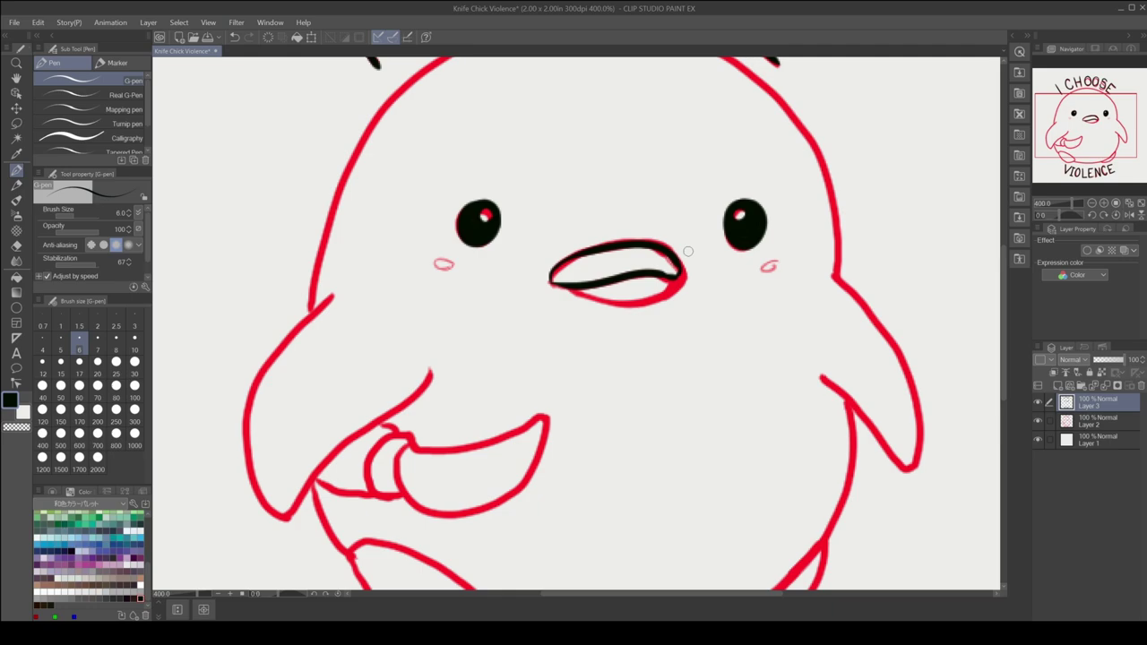
pyautogui.moveTo(563, 286)
pyautogui.mouseDown()
pyautogui.moveTo(653, 300)
pyautogui.moveTo(677, 279)
pyautogui.mouseUp()
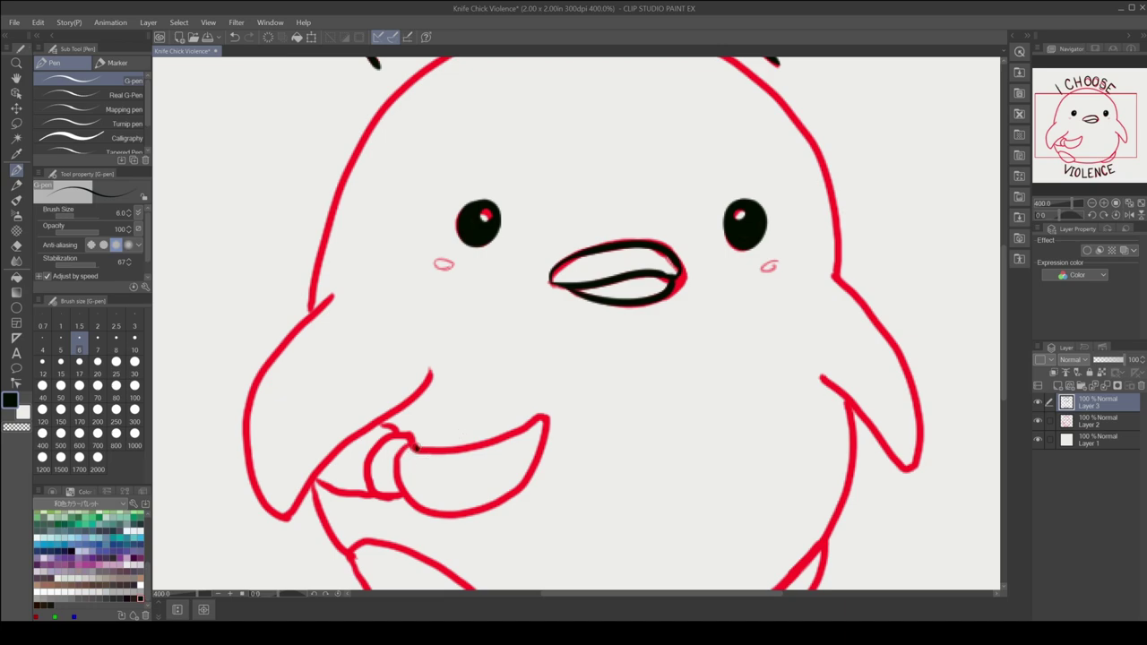
# Trace the knife blade and handle, left wing and left body side in black.
pyautogui.moveTo(415, 445)
pyautogui.mouseDown()
pyautogui.moveTo(396, 460)
pyautogui.moveTo(400, 501)
pyautogui.mouseUp()
pyautogui.moveTo(414, 450); pyautogui.dragTo(544, 415)
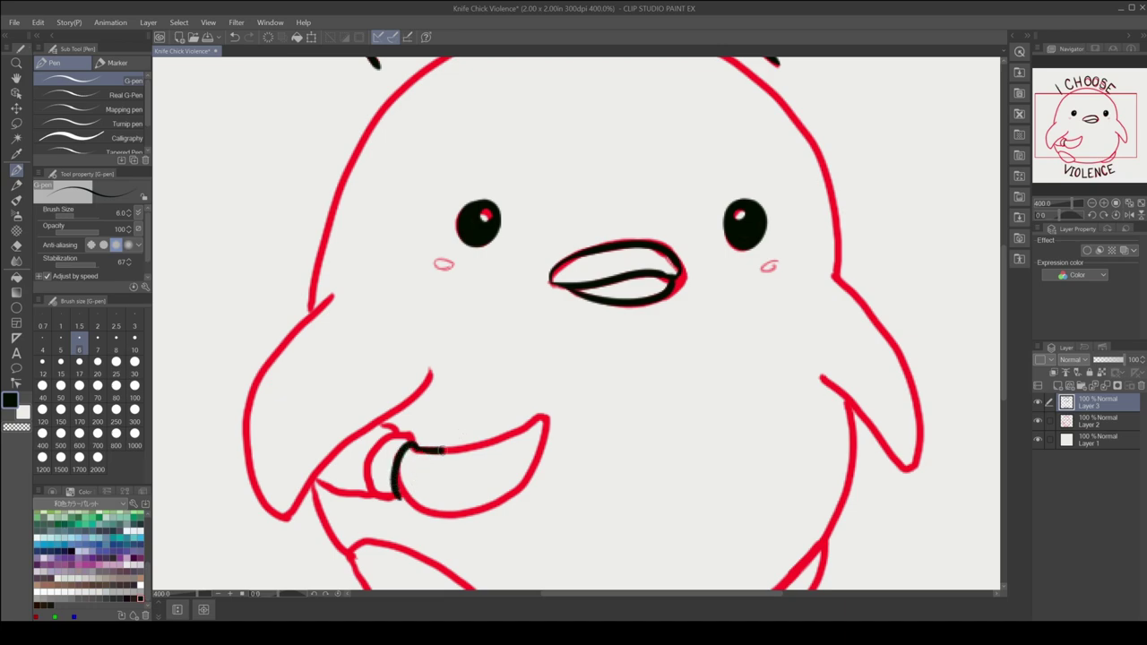
pyautogui.moveTo(396, 489)
pyautogui.mouseDown()
pyautogui.moveTo(457, 517)
pyautogui.moveTo(535, 458)
pyautogui.moveTo(542, 421)
pyautogui.mouseUp()
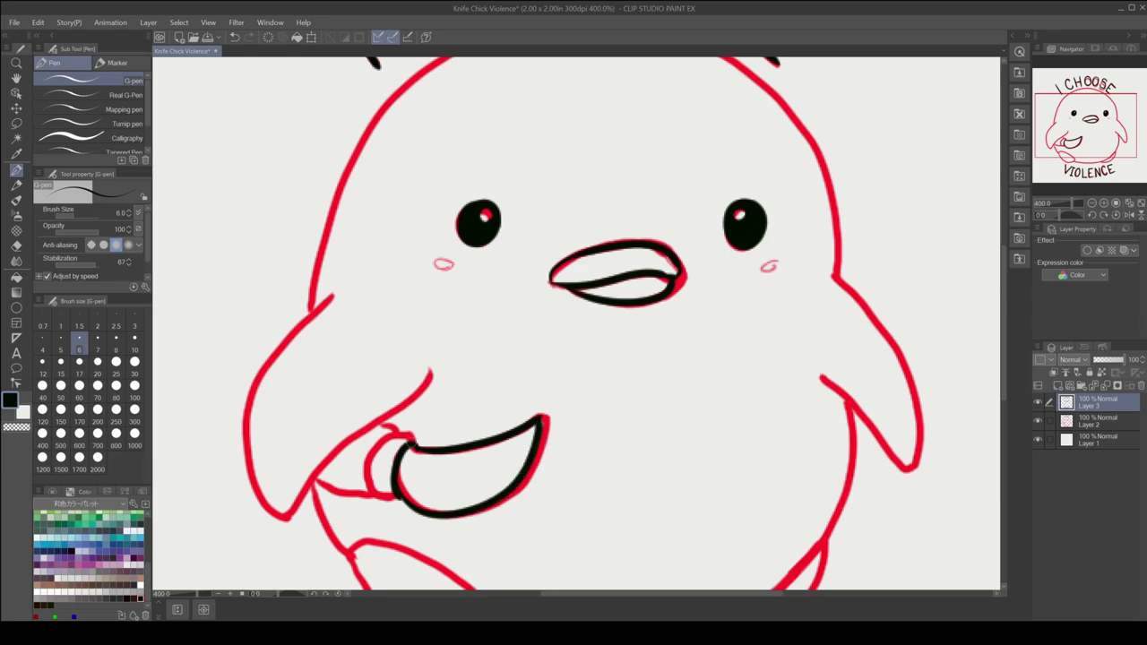
pyautogui.moveTo(414, 436)
pyautogui.mouseDown()
pyautogui.moveTo(385, 441)
pyautogui.moveTo(366, 471)
pyautogui.moveTo(375, 497)
pyautogui.moveTo(400, 495)
pyautogui.mouseUp()
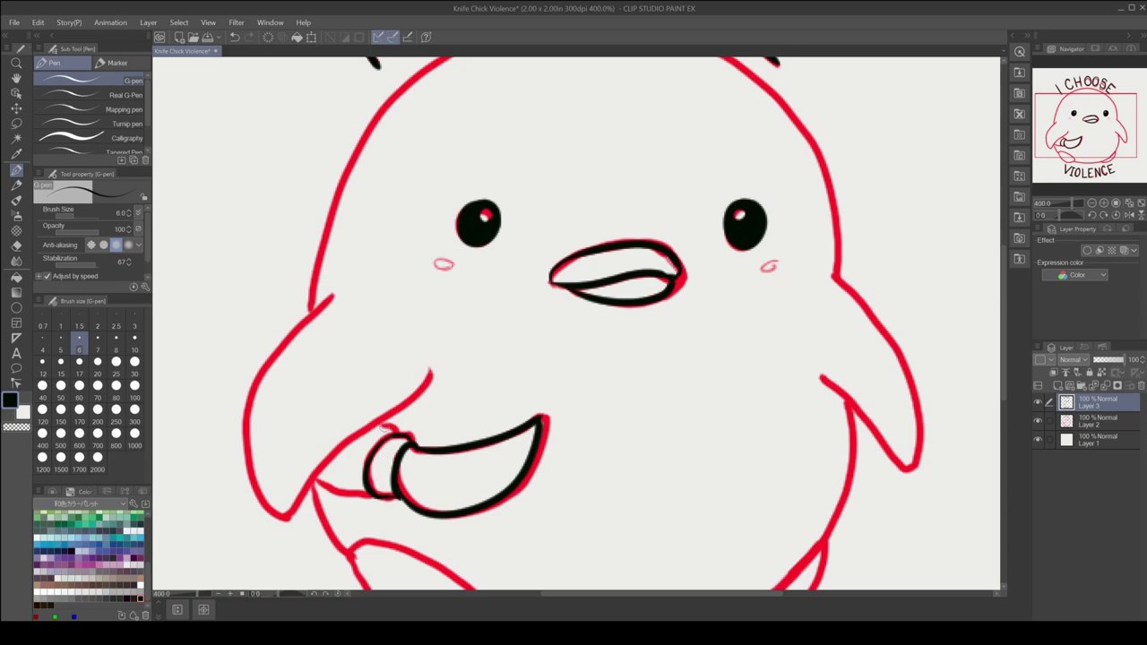
pyautogui.moveTo(379, 422); pyautogui.dragTo(394, 440)
pyautogui.moveTo(434, 364)
pyautogui.mouseDown()
pyautogui.moveTo(430, 389)
pyautogui.moveTo(285, 516)
pyautogui.mouseUp()
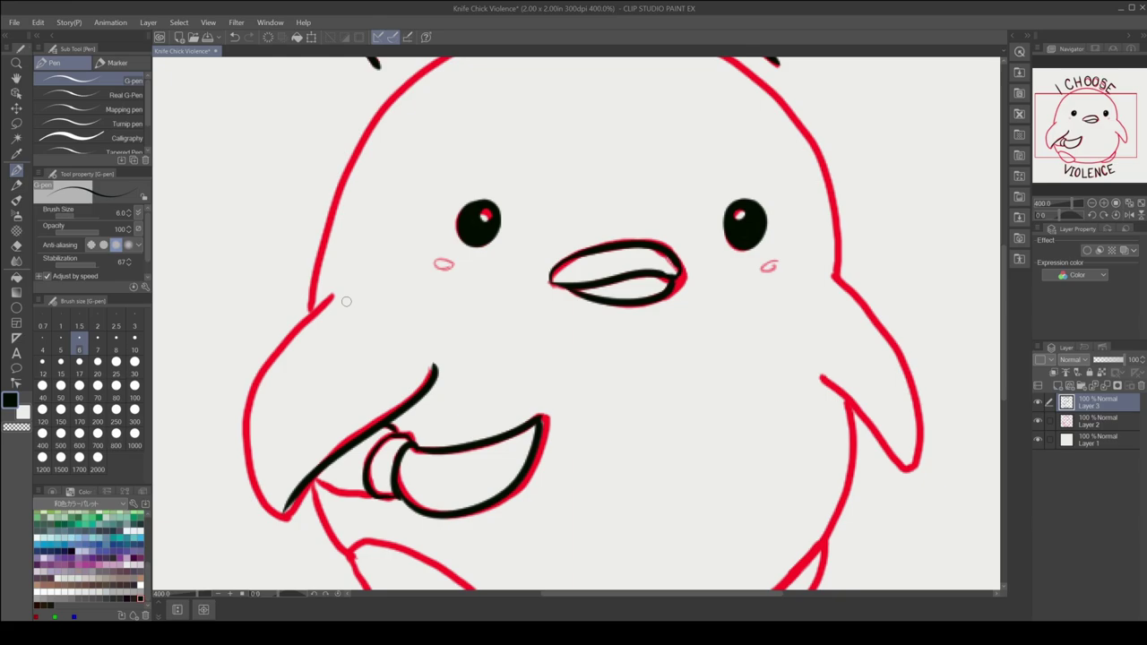
pyautogui.moveTo(336, 287)
pyautogui.mouseDown()
pyautogui.moveTo(300, 328)
pyautogui.moveTo(242, 475)
pyautogui.moveTo(285, 516)
pyautogui.moveTo(297, 497)
pyautogui.moveTo(394, 498)
pyautogui.mouseUp()
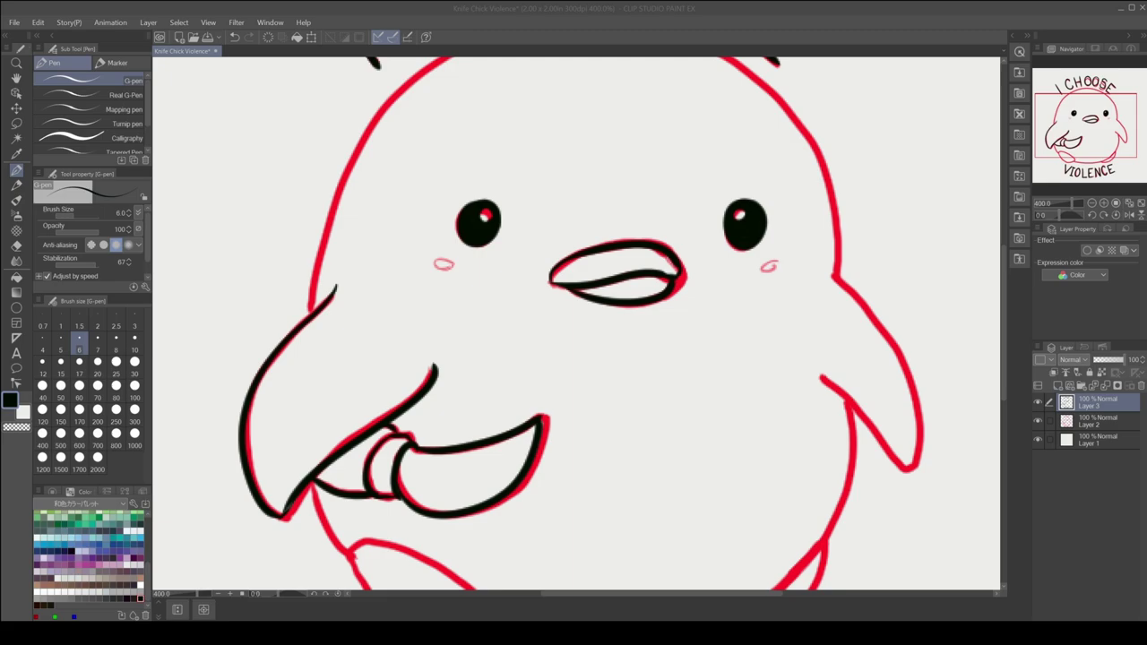
pyautogui.scroll(-2, 573, 323)
pyautogui.scroll(2, 574, 404)
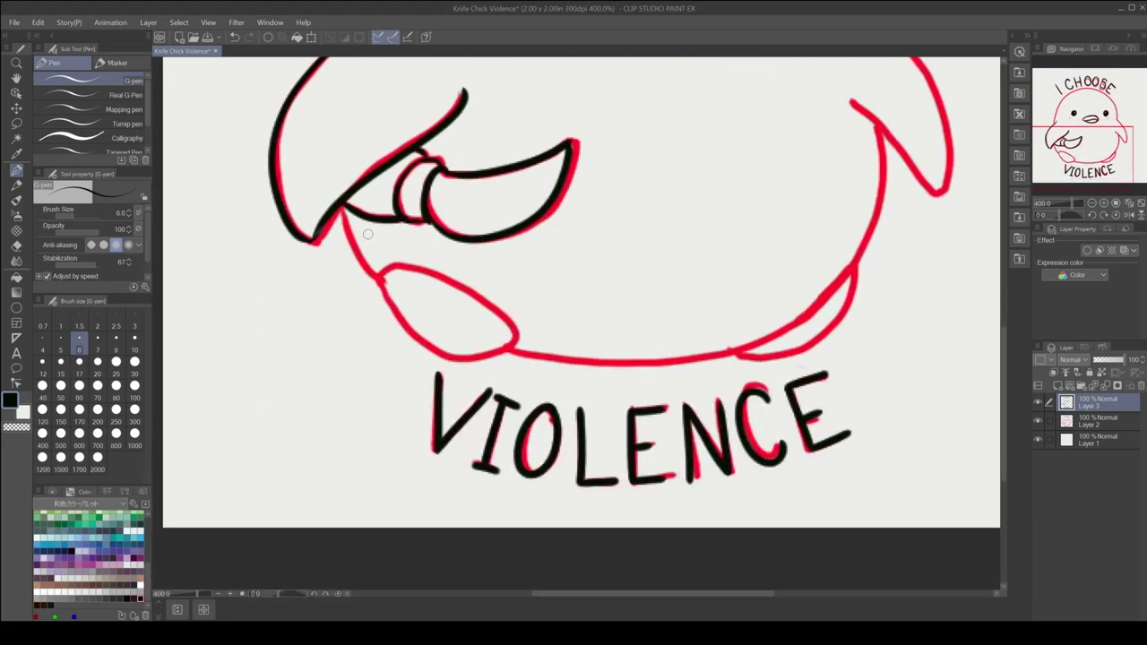
# Ink the arm line, the wing's left tip and the foot's upper and lower outlines.
pyautogui.moveTo(341, 204); pyautogui.dragTo(381, 276)
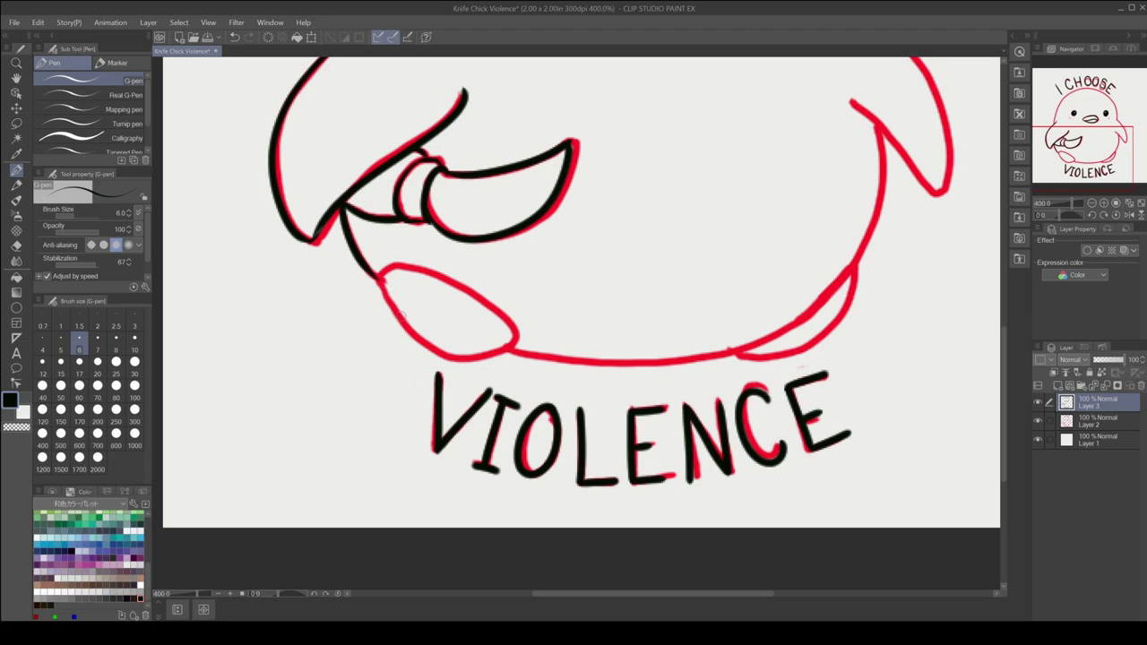
pyautogui.moveTo(376, 282); pyautogui.dragTo(399, 264)
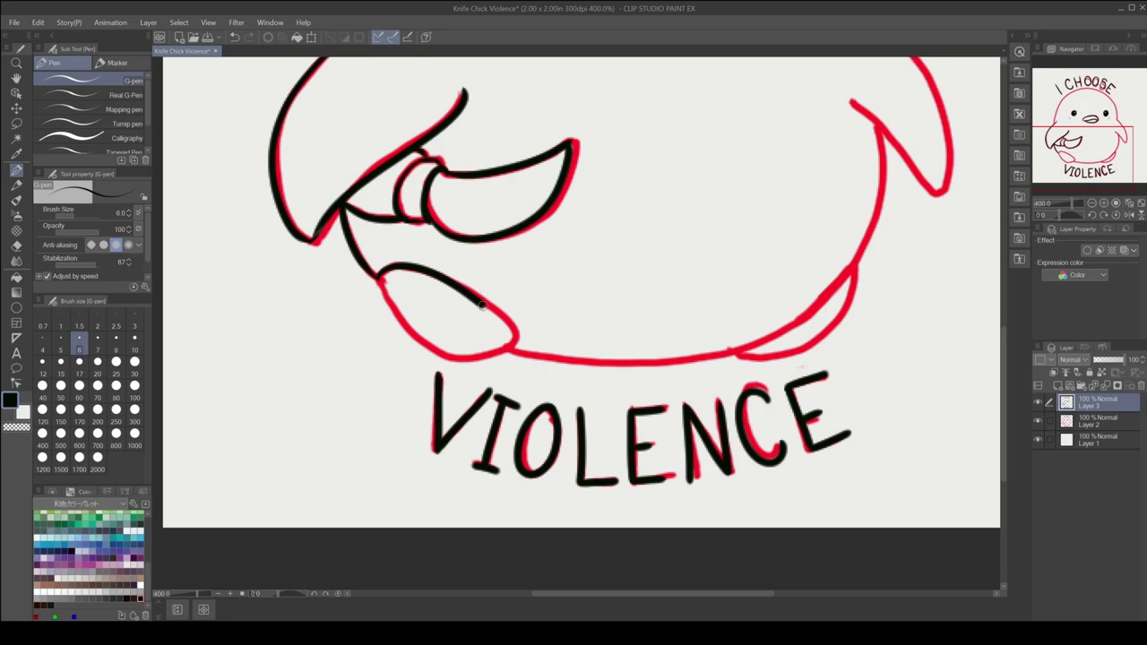
pyautogui.moveTo(482, 306); pyautogui.dragTo(514, 351)
pyautogui.hotkey('ctrl', 'z')
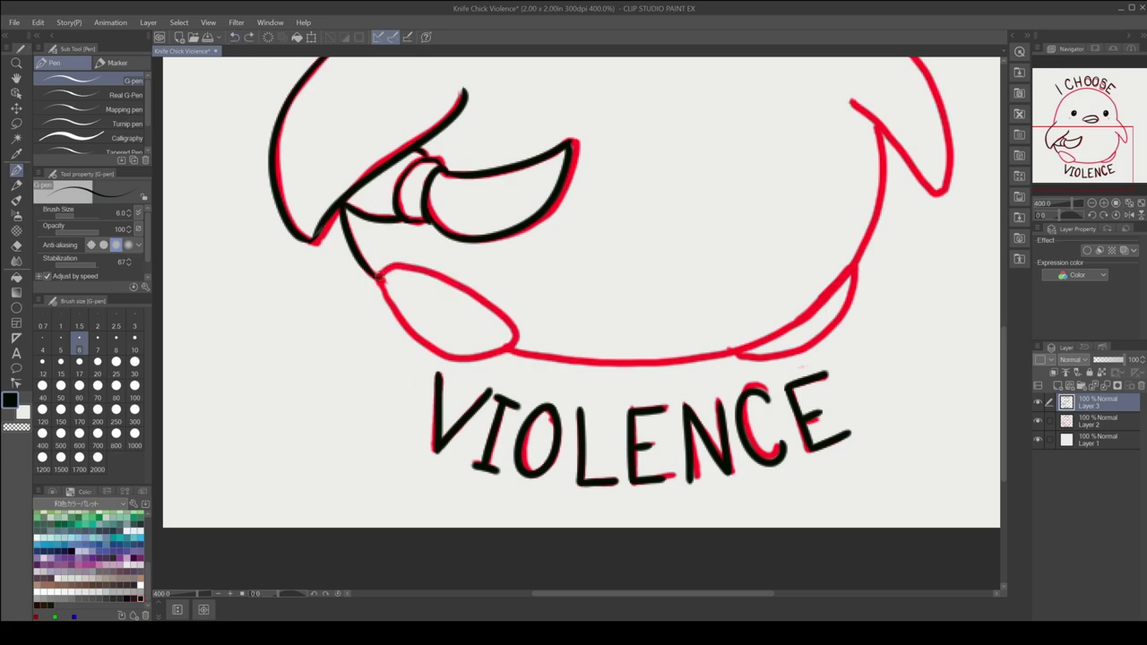
pyautogui.moveTo(376, 271)
pyautogui.mouseDown()
pyautogui.moveTo(446, 285)
pyautogui.moveTo(514, 348)
pyautogui.mouseUp()
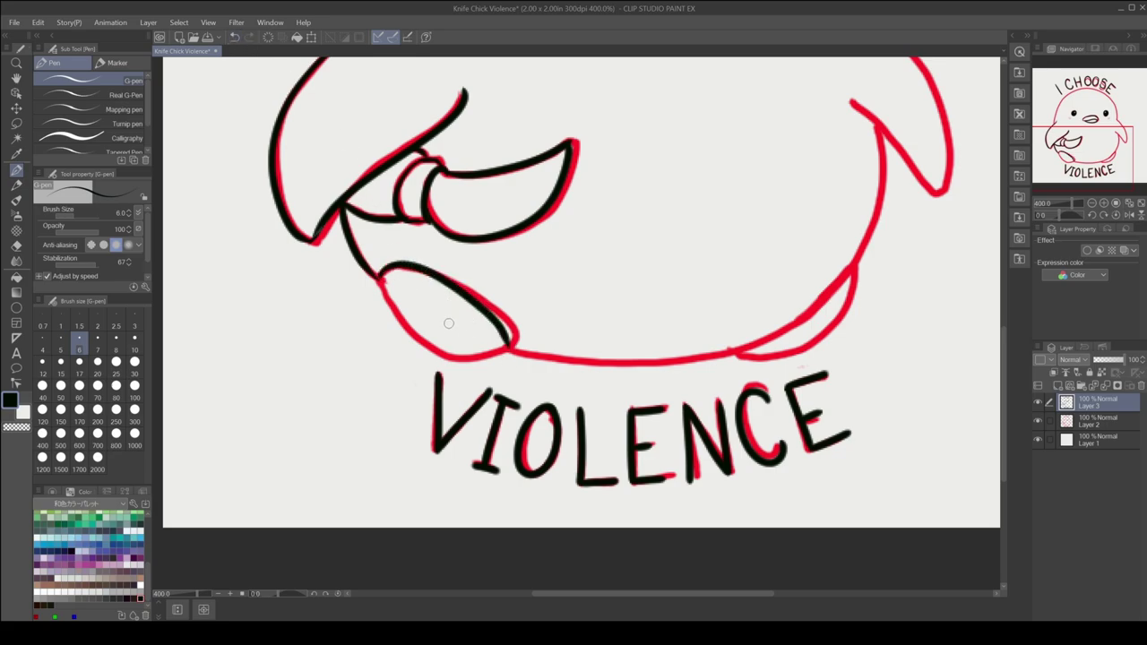
pyautogui.moveTo(381, 280)
pyautogui.mouseDown()
pyautogui.moveTo(412, 332)
pyautogui.moveTo(484, 363)
pyautogui.moveTo(511, 352)
pyautogui.mouseUp()
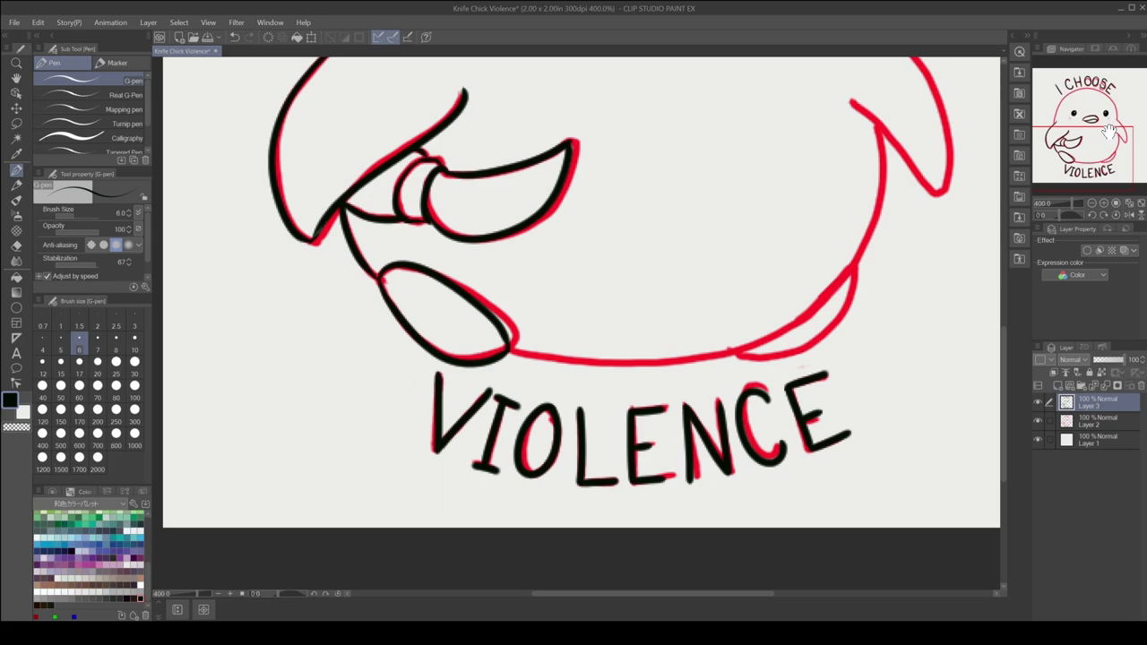
pyautogui.scroll(5, 807, 179)
pyautogui.scroll(1, 680, 153)
# Ink the head's left and top outline over the sketch.
pyautogui.moveTo(261, 383)
pyautogui.mouseDown()
pyautogui.moveTo(340, 184)
pyautogui.moveTo(560, 80)
pyautogui.moveTo(747, 166)
pyautogui.moveTo(789, 269)
pyautogui.moveTo(790, 340)
pyautogui.mouseUp()
pyautogui.click(234, 37)
pyautogui.moveTo(261, 376)
pyautogui.mouseDown()
pyautogui.moveTo(265, 324)
pyautogui.moveTo(376, 136)
pyautogui.moveTo(570, 83)
pyautogui.moveTo(722, 162)
pyautogui.moveTo(778, 260)
pyautogui.moveTo(787, 334)
pyautogui.mouseUp()
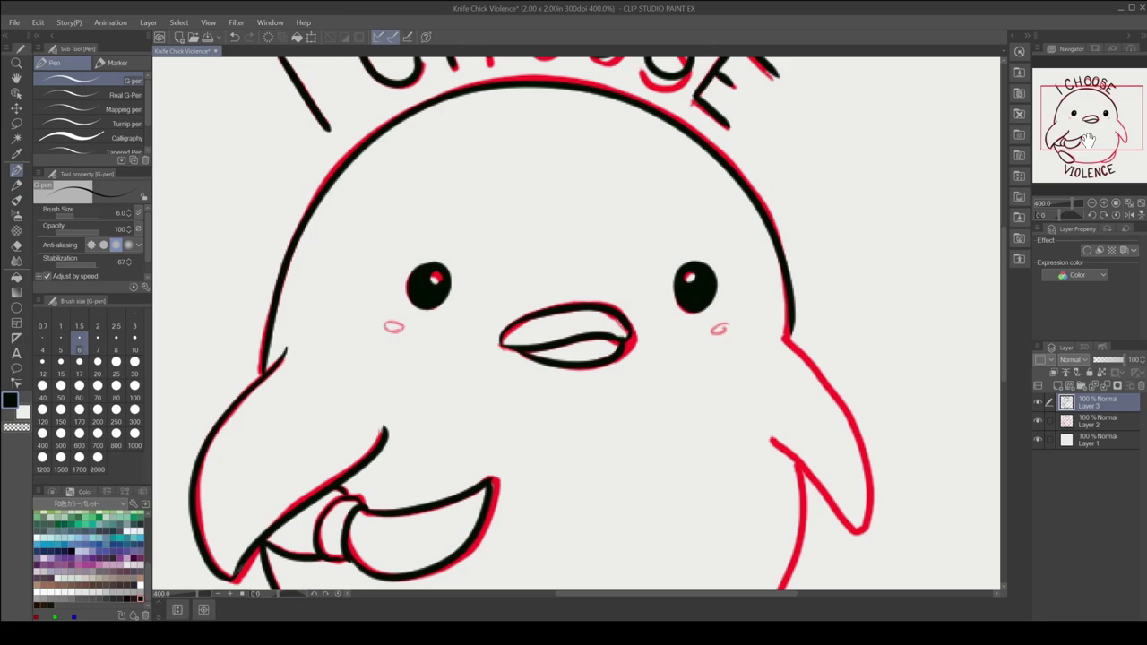
pyautogui.moveTo(1083, 133); pyautogui.dragTo(1090, 146)
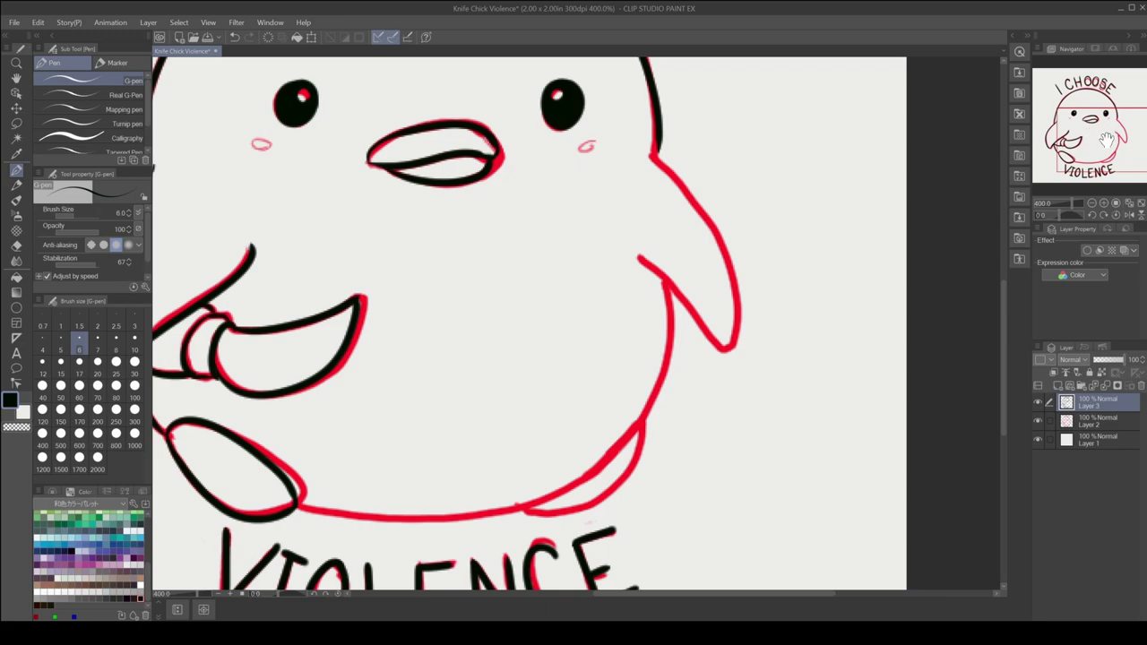
pyautogui.moveTo(1090, 137); pyautogui.dragTo(1098, 132)
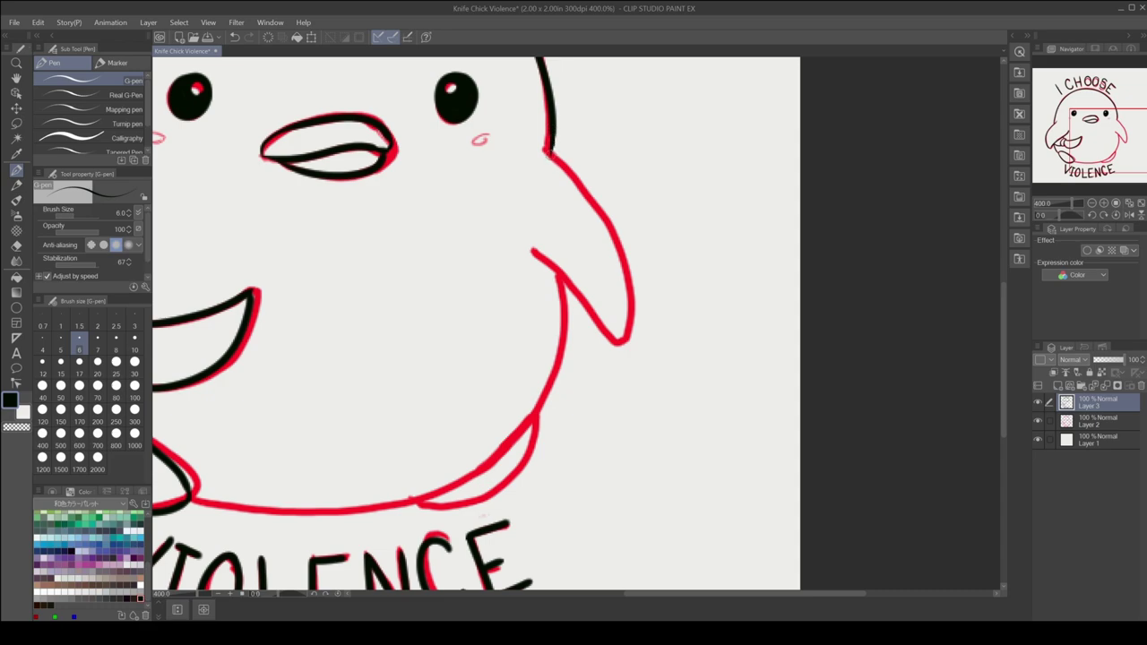
# Ink the right wing's outer outline and inner line.
pyautogui.moveTo(552, 154)
pyautogui.mouseDown()
pyautogui.moveTo(614, 235)
pyautogui.moveTo(619, 335)
pyautogui.mouseUp()
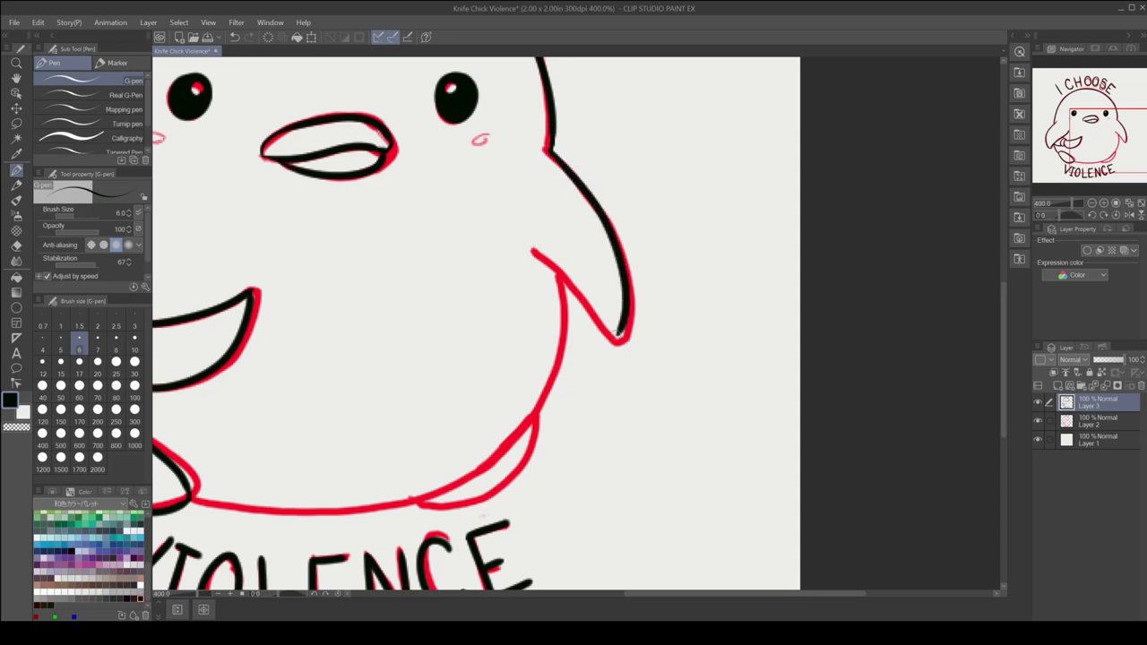
pyautogui.click(234, 37)
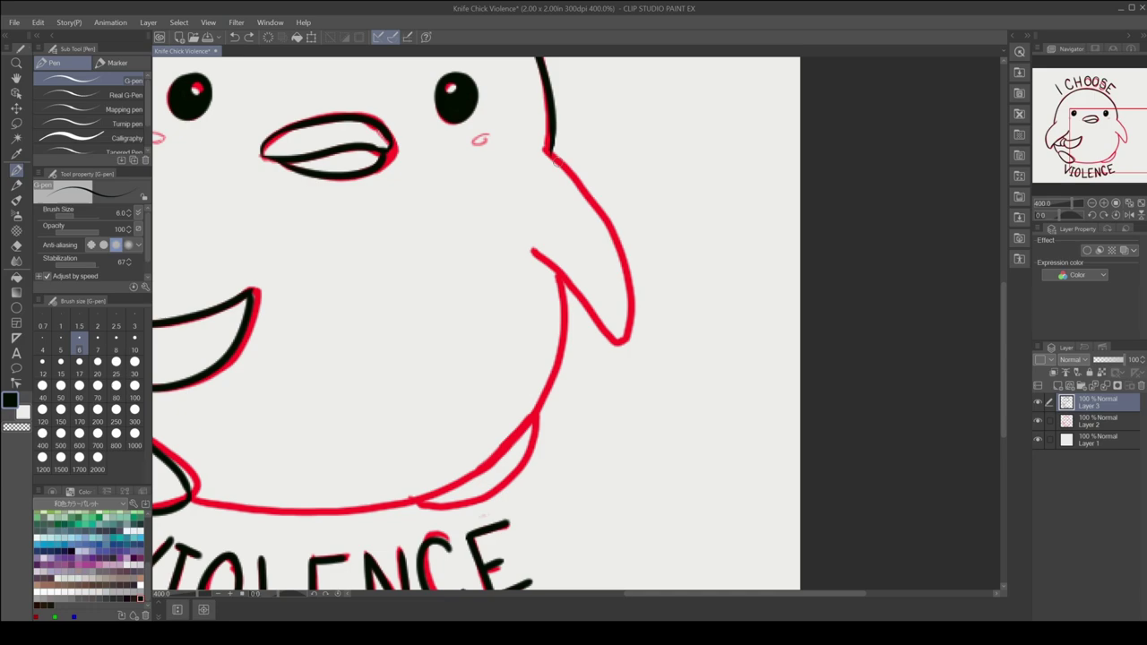
pyautogui.moveTo(556, 160)
pyautogui.mouseDown()
pyautogui.moveTo(629, 269)
pyautogui.moveTo(626, 344)
pyautogui.mouseUp()
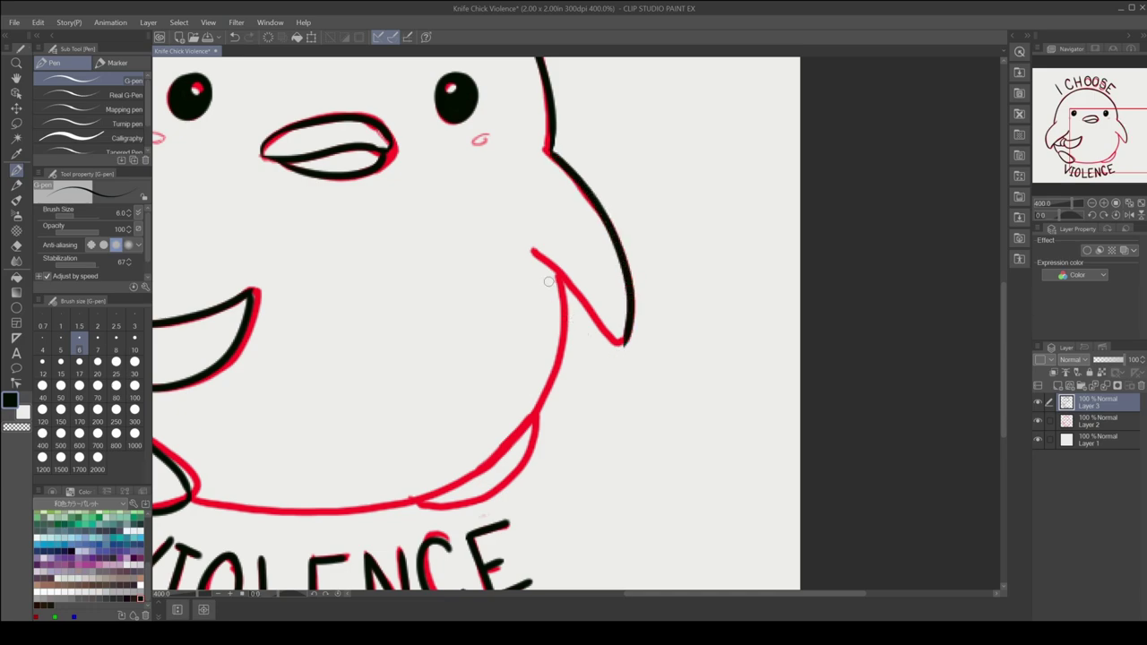
pyautogui.moveTo(529, 251); pyautogui.dragTo(626, 344)
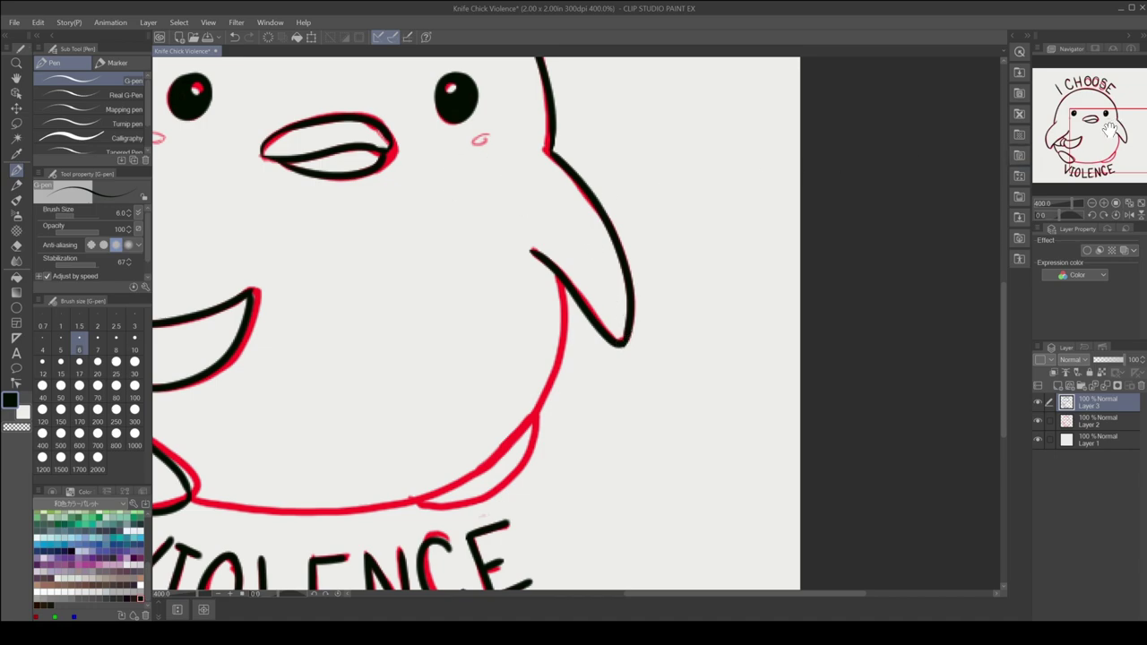
# Ink the bottom body curve from its left end up to the ear.
pyautogui.moveTo(1112, 125); pyautogui.dragTo(1092, 146)
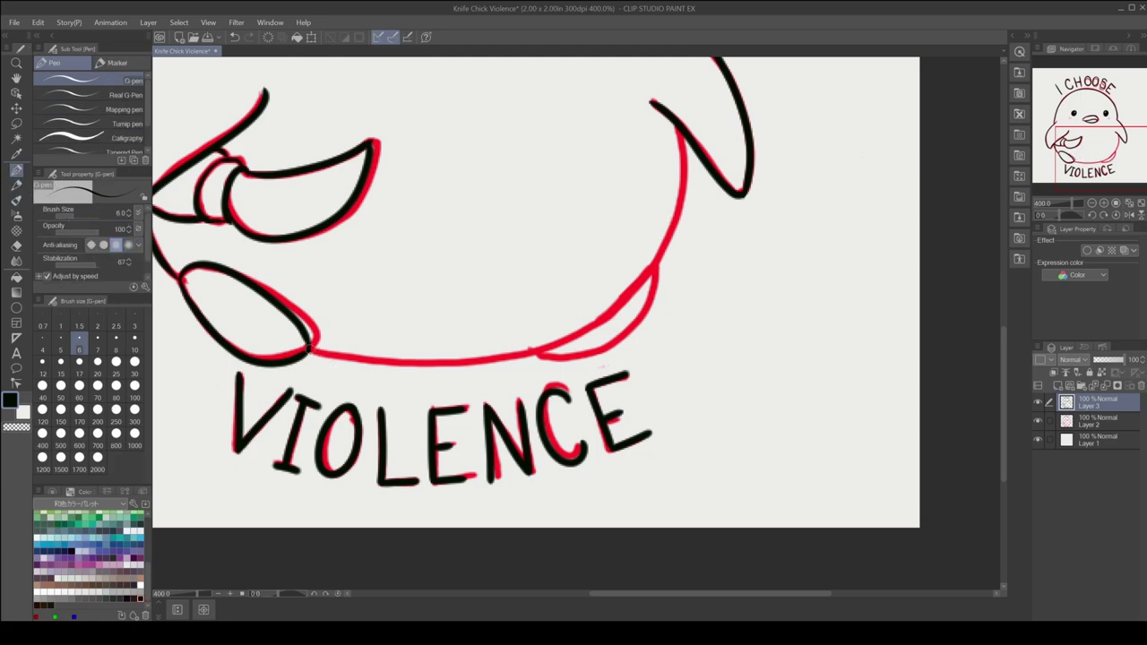
pyautogui.moveTo(311, 355)
pyautogui.mouseDown()
pyautogui.moveTo(360, 363)
pyautogui.moveTo(632, 269)
pyautogui.mouseUp()
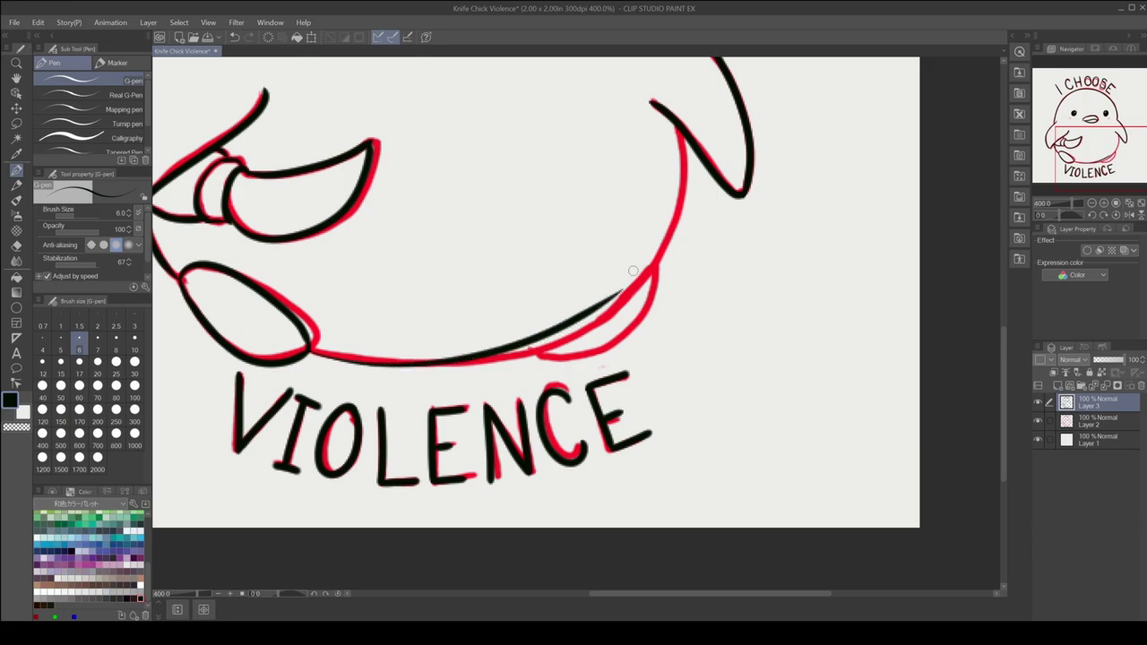
pyautogui.hotkey('ctrl', 'z')
pyautogui.moveTo(311, 354)
pyautogui.mouseDown()
pyautogui.moveTo(385, 360)
pyautogui.moveTo(640, 260)
pyautogui.moveTo(686, 157)
pyautogui.moveTo(703, 154)
pyautogui.mouseUp()
pyautogui.click(234, 37)
pyautogui.moveTo(311, 355); pyautogui.dragTo(475, 355)
pyautogui.click(234, 38)
pyautogui.moveTo(311, 355)
pyautogui.mouseDown()
pyautogui.moveTo(408, 360)
pyautogui.moveTo(623, 295)
pyautogui.moveTo(688, 166)
pyautogui.mouseUp()
pyautogui.click(234, 37)
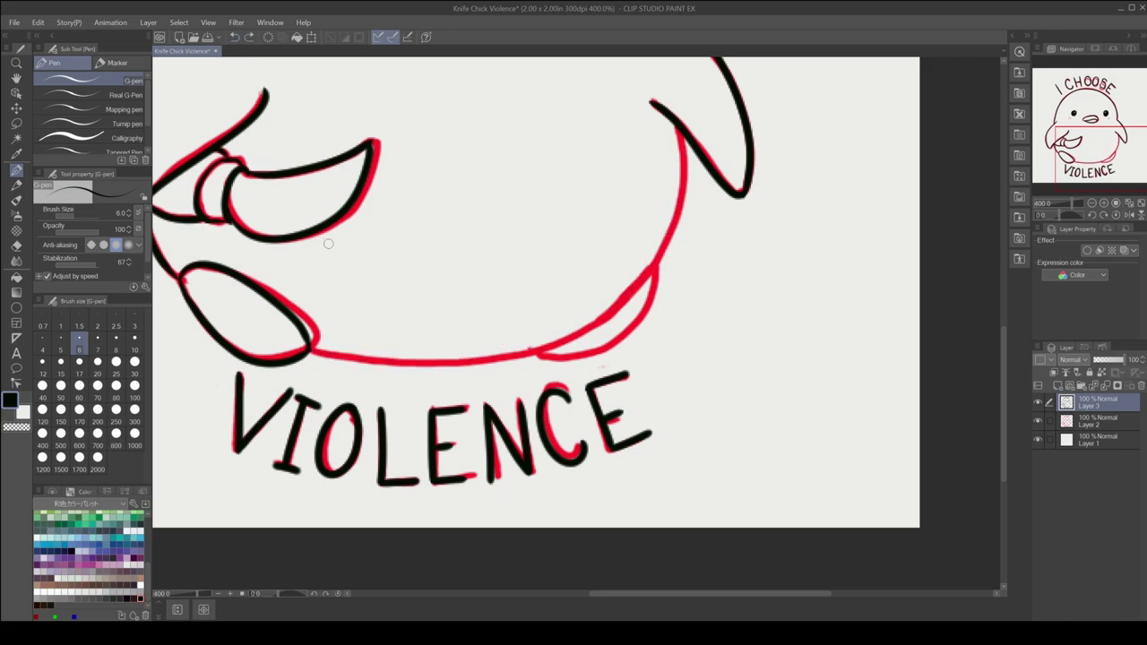
pyautogui.moveTo(314, 355)
pyautogui.mouseDown()
pyautogui.moveTo(518, 358)
pyautogui.moveTo(660, 243)
pyautogui.moveTo(696, 147)
pyautogui.mouseUp()
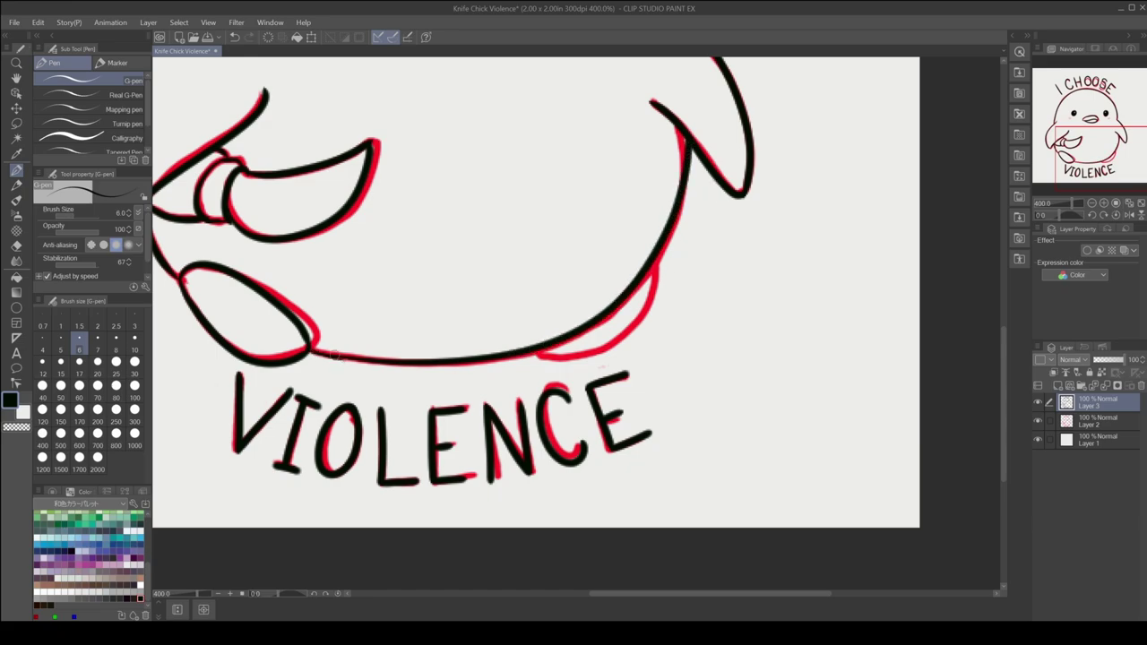
pyautogui.moveTo(311, 348); pyautogui.dragTo(410, 367)
# Thicken the left bottom curve and ink the lower outline toward the right wing.
pyautogui.press('e')
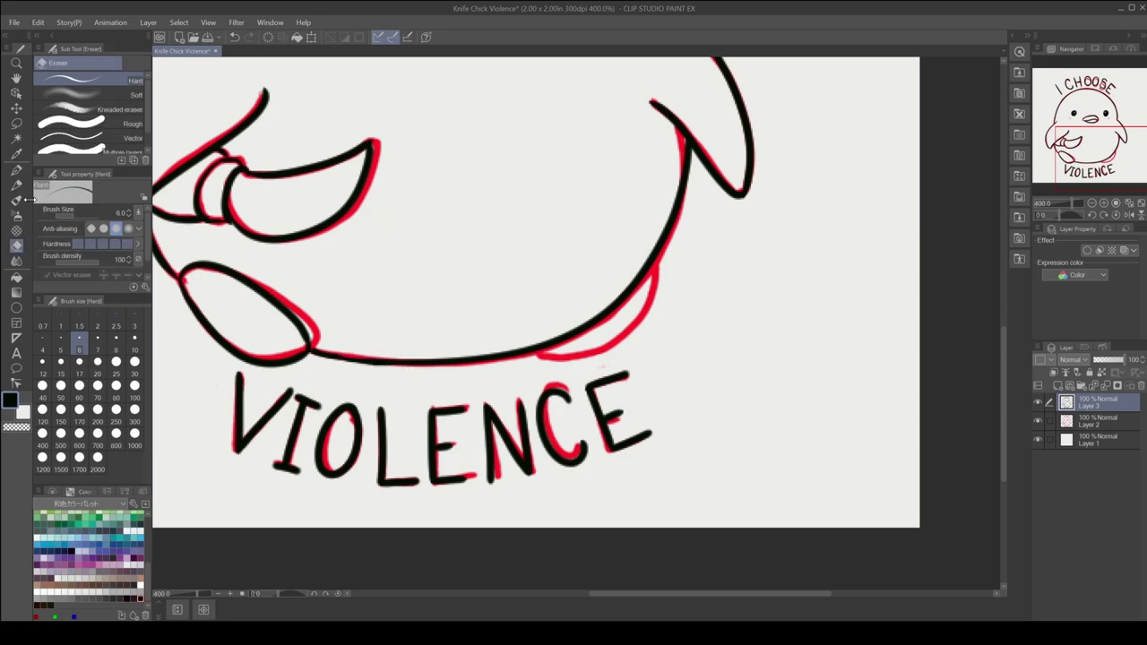
pyautogui.click(16, 169)
pyautogui.moveTo(313, 352); pyautogui.dragTo(369, 361)
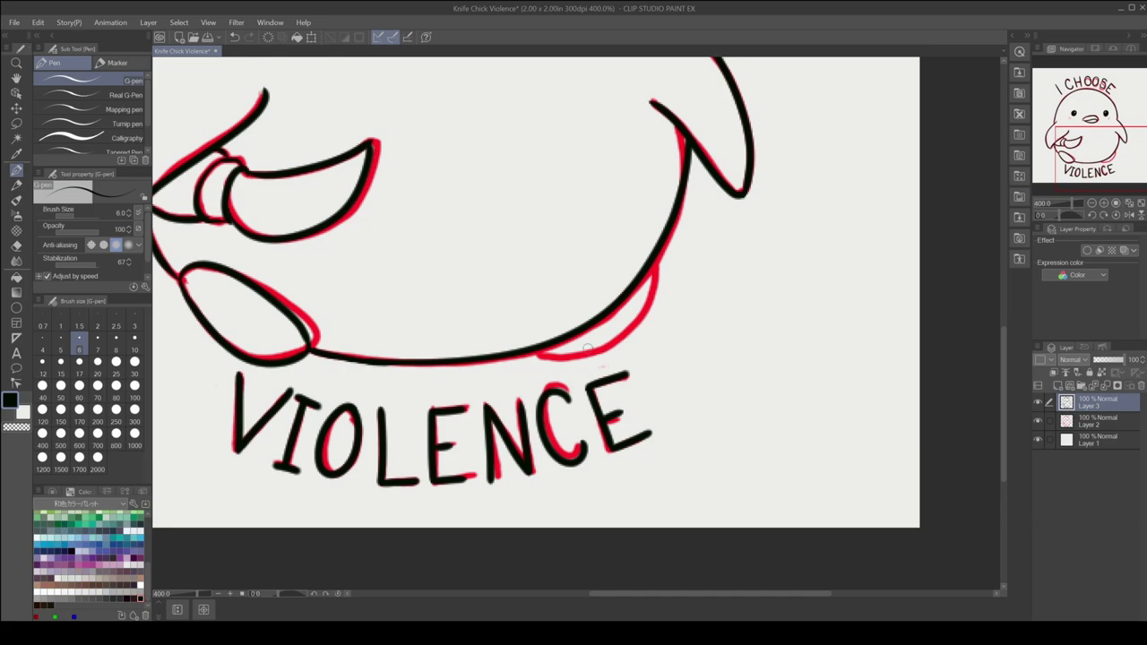
pyautogui.moveTo(536, 351); pyautogui.dragTo(659, 245)
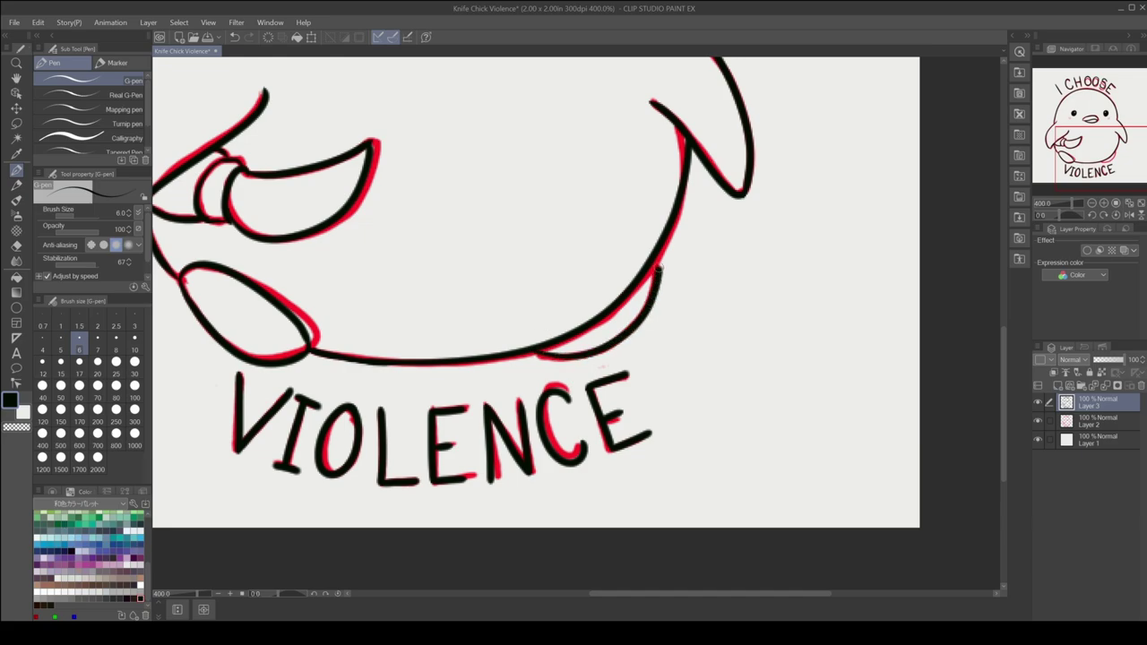
pyautogui.scroll(10, 443, 365)
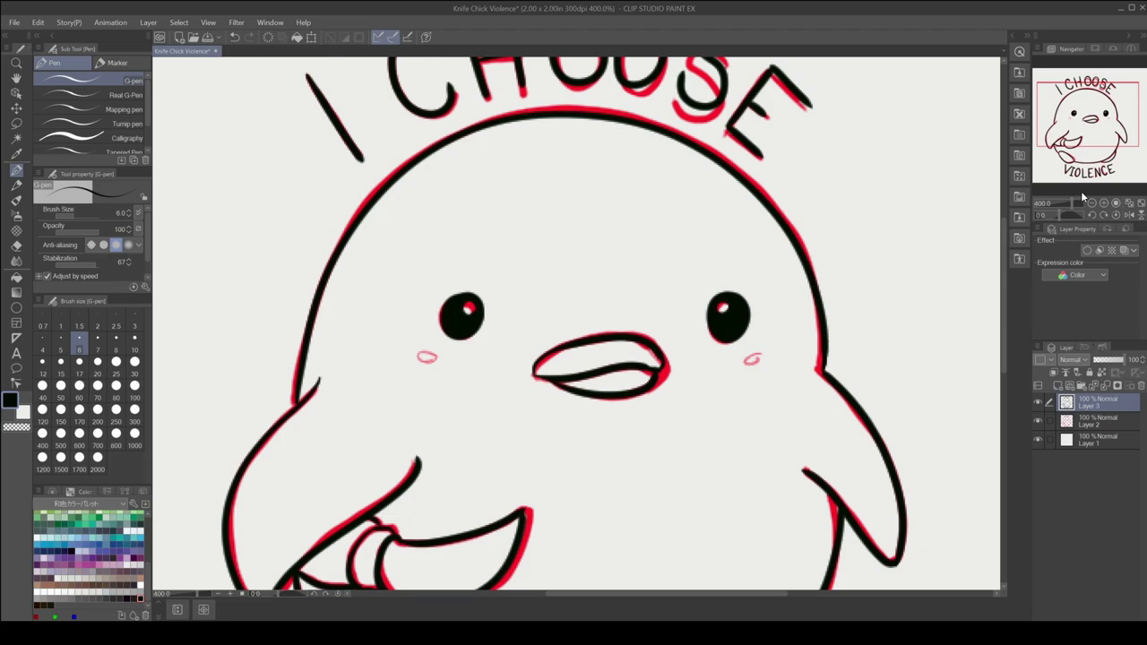
# Duplicate Layer 3 and give the copy a white border 14.2 thick.
pyautogui.hotkey('ctrl', 'j')
pyautogui.click(1087, 251)
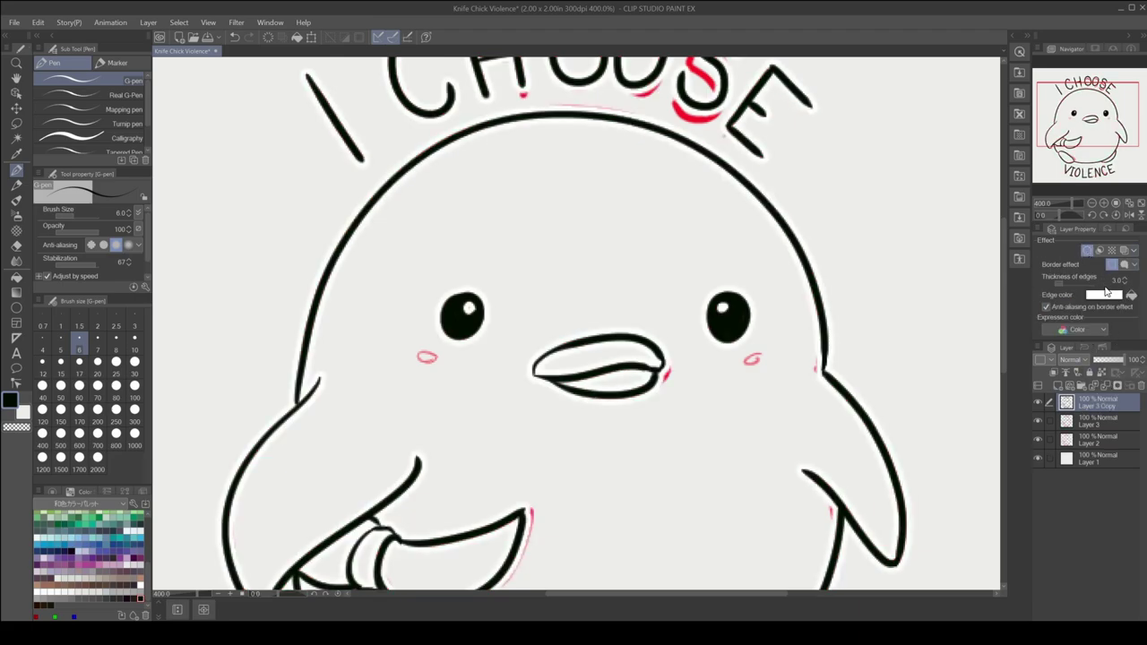
pyautogui.click(1073, 282)
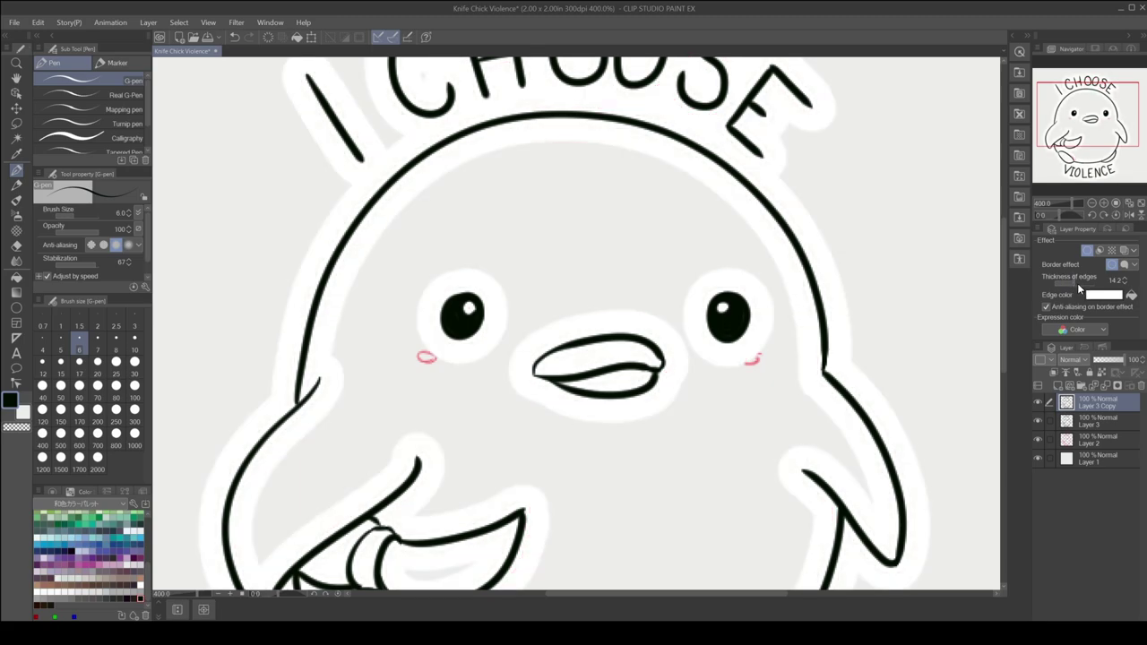
pyautogui.click(1078, 284)
pyautogui.moveTo(1087, 119)
pyautogui.mouseDown()
pyautogui.moveTo(1088, 169)
pyautogui.moveTo(1095, 110)
pyautogui.moveTo(1095, 179)
pyautogui.mouseUp()
pyautogui.click(1078, 284)
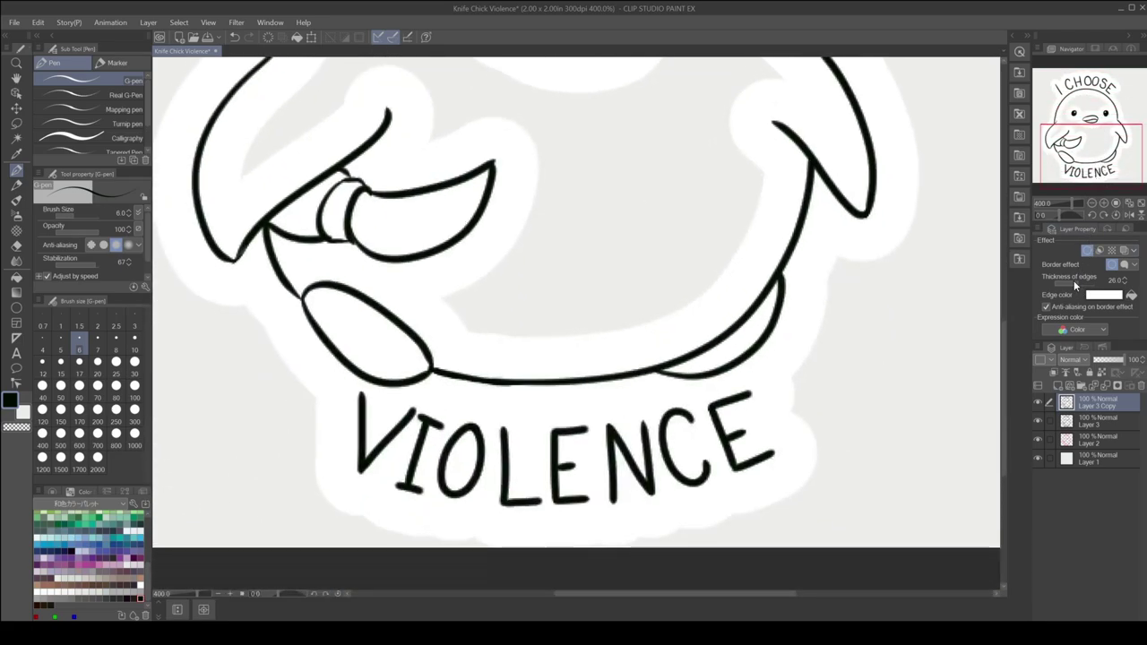
pyautogui.click(1074, 283)
pyautogui.moveTo(1083, 156)
pyautogui.mouseDown()
pyautogui.moveTo(1085, 81)
pyautogui.moveTo(1087, 128)
pyautogui.mouseUp()
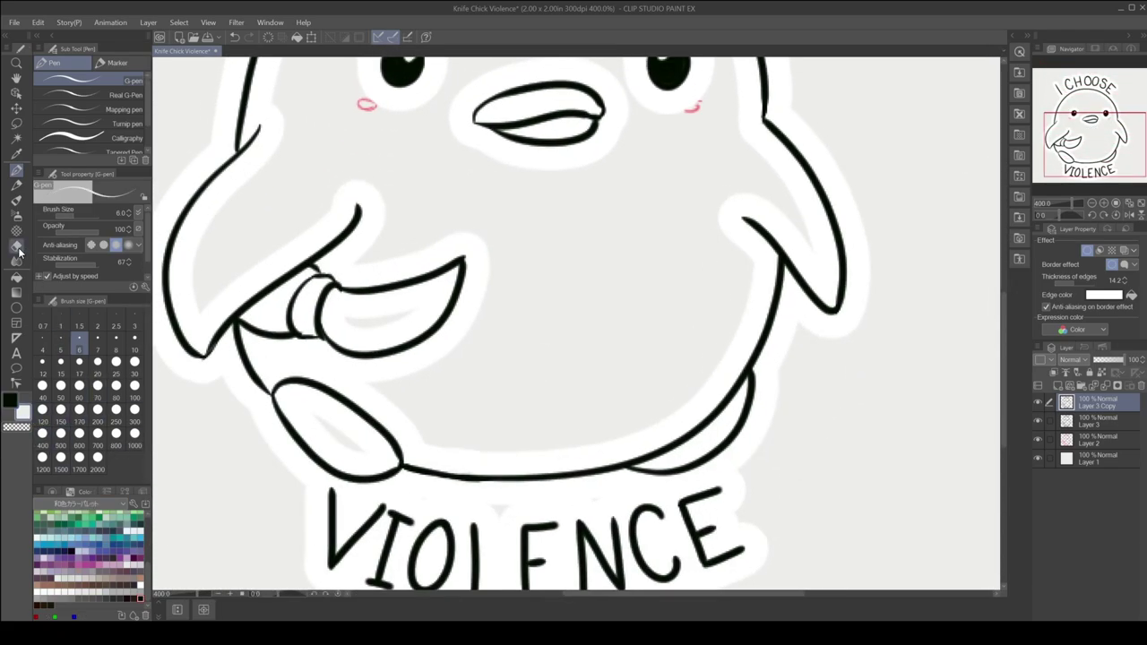
# Move the bordered copy below the line layer and add a new layer above it.
pyautogui.click(16, 199)
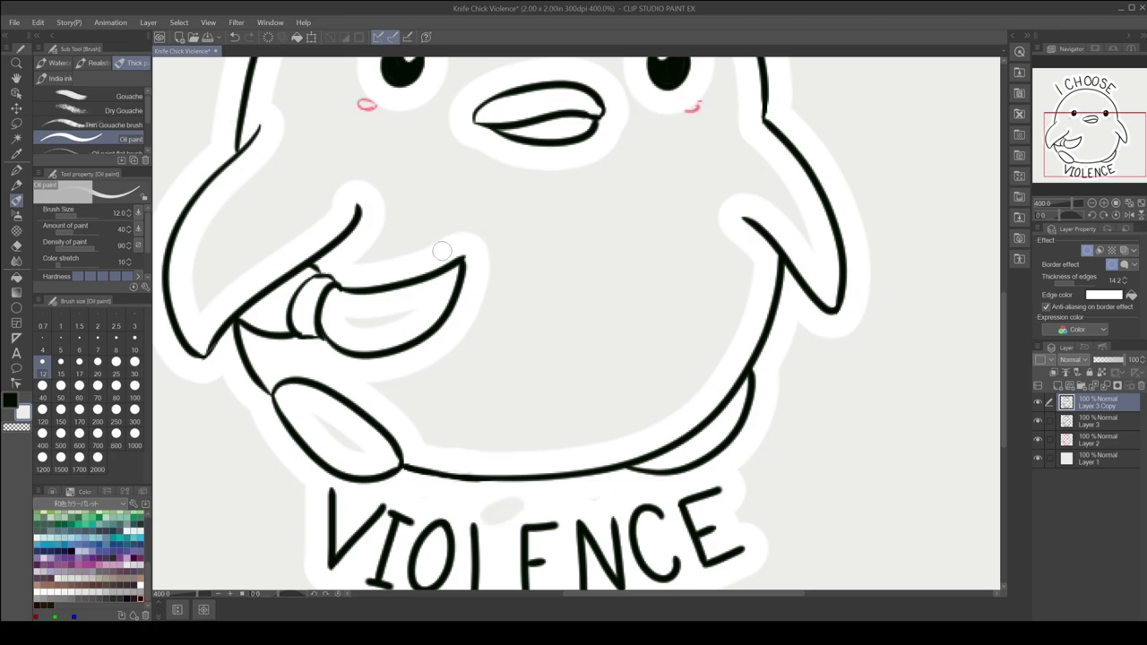
pyautogui.click(234, 37)
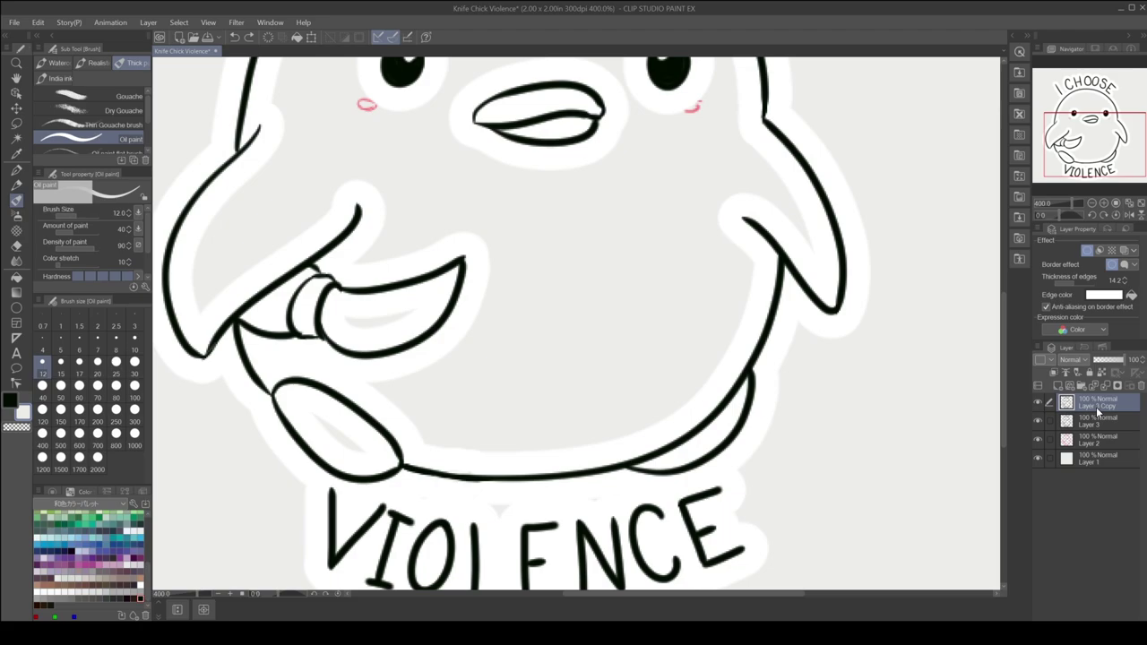
pyautogui.moveTo(1101, 436); pyautogui.dragTo(1099, 434)
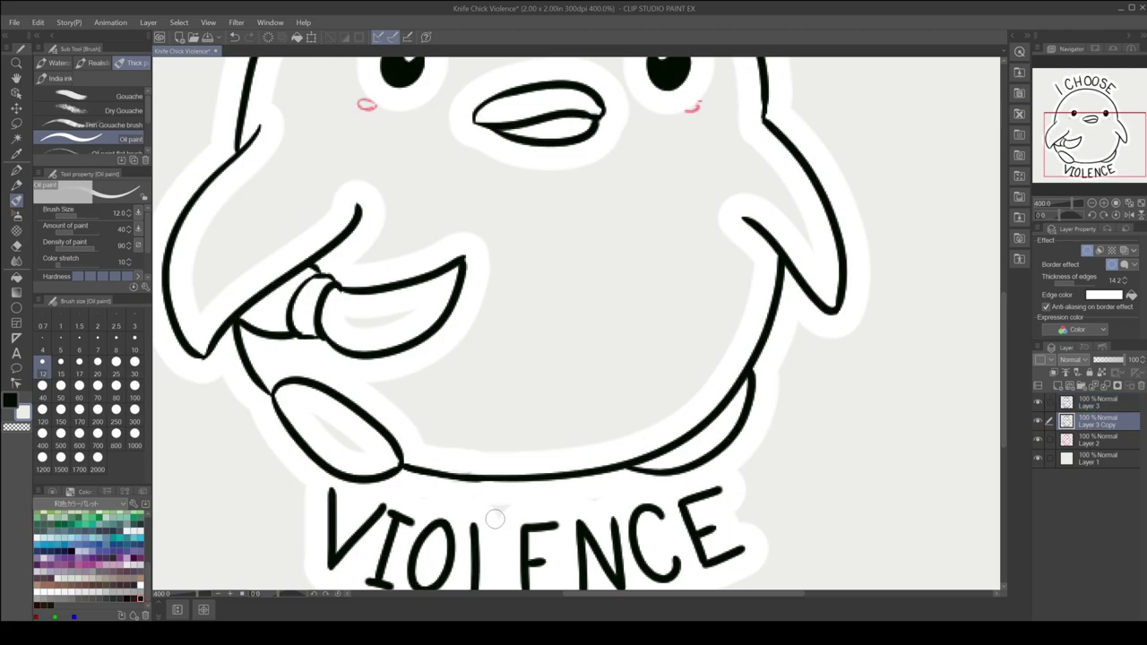
pyautogui.click(1058, 386)
pyautogui.moveTo(520, 502); pyautogui.dragTo(488, 511)
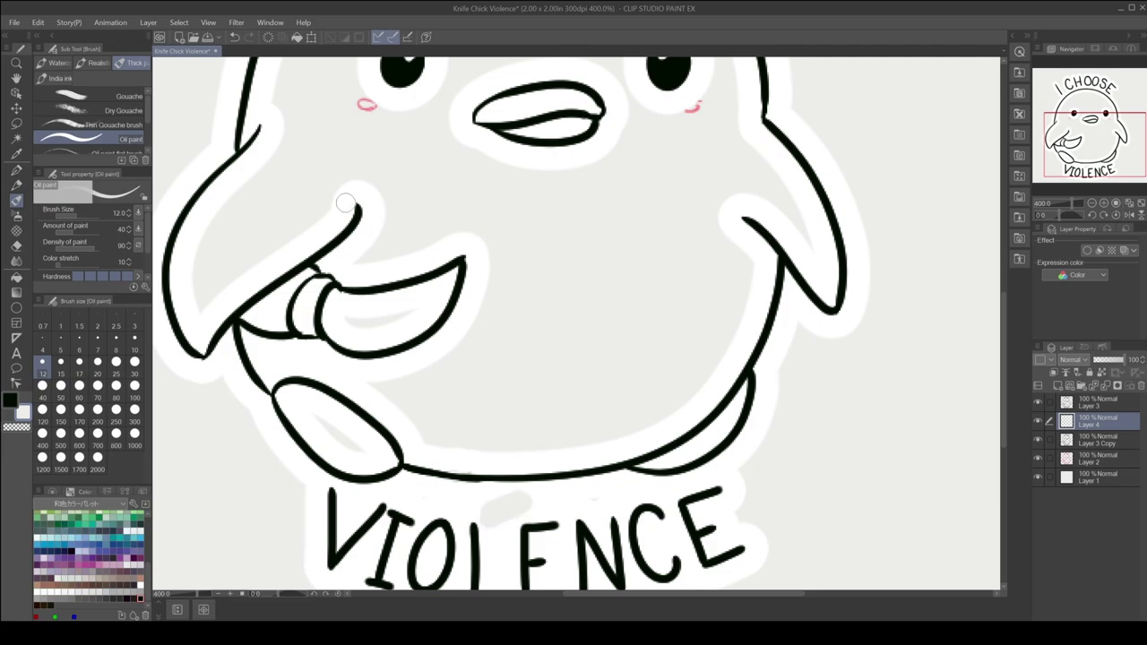
pyautogui.click(234, 37)
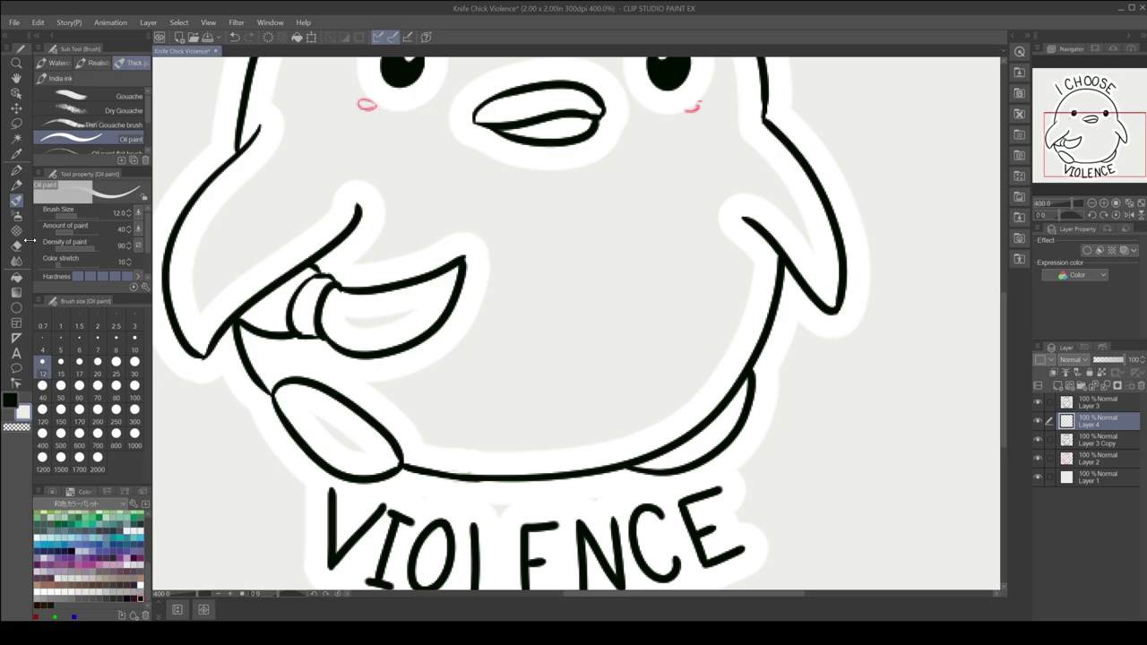
# Sample white from the border, paint border touch-ups, and merge them into Layer 3 Copy.
pyautogui.click(17, 153)
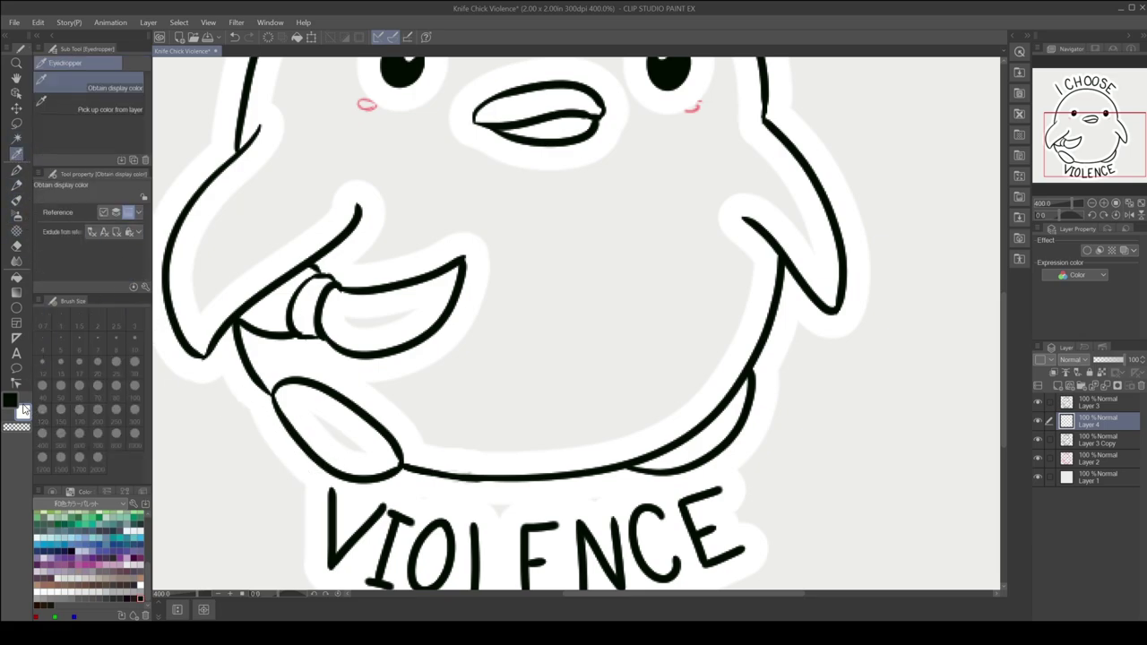
pyautogui.click(266, 437)
pyautogui.click(16, 199)
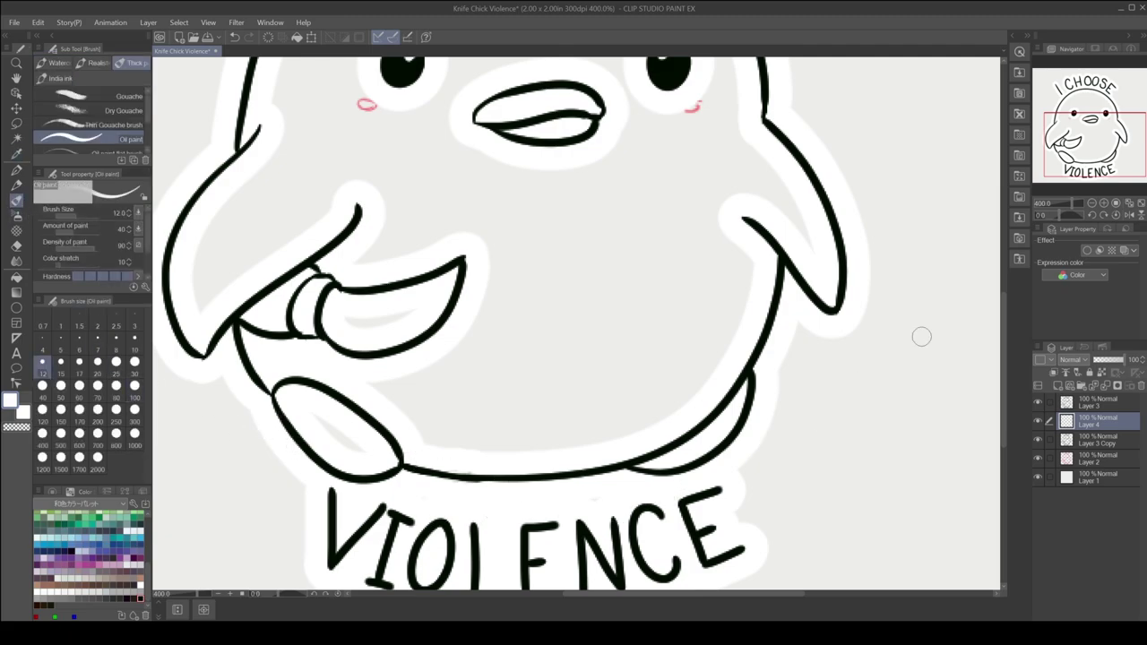
pyautogui.moveTo(1096, 150); pyautogui.dragTo(1092, 175)
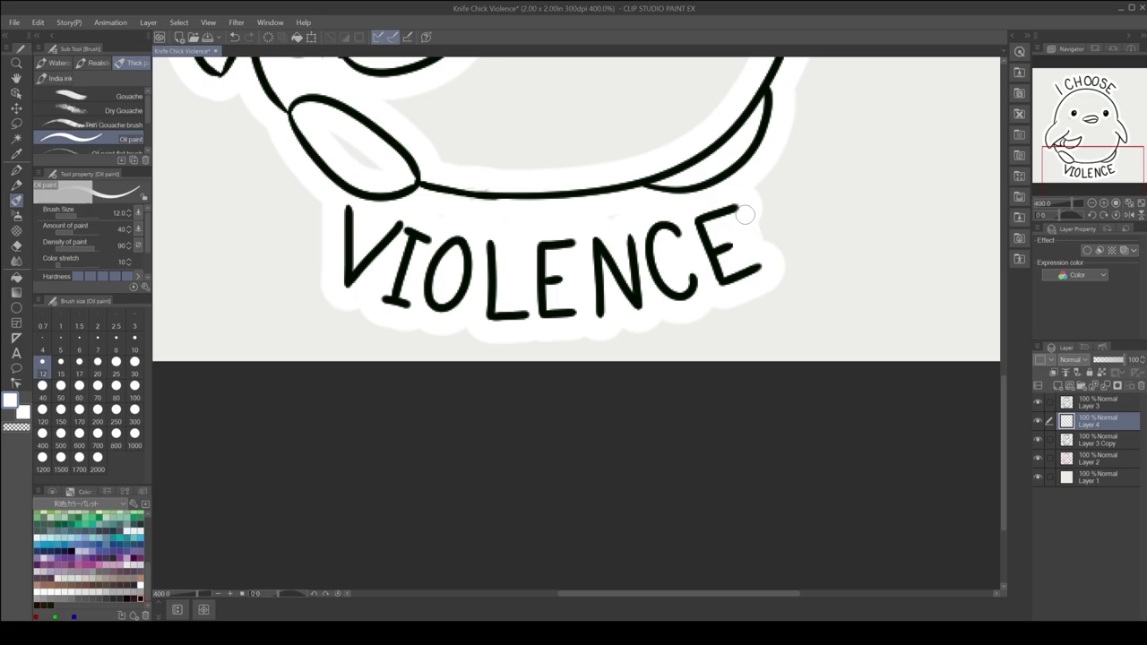
pyautogui.moveTo(751, 212); pyautogui.dragTo(767, 260)
pyautogui.moveTo(1090, 148); pyautogui.dragTo(1090, 101)
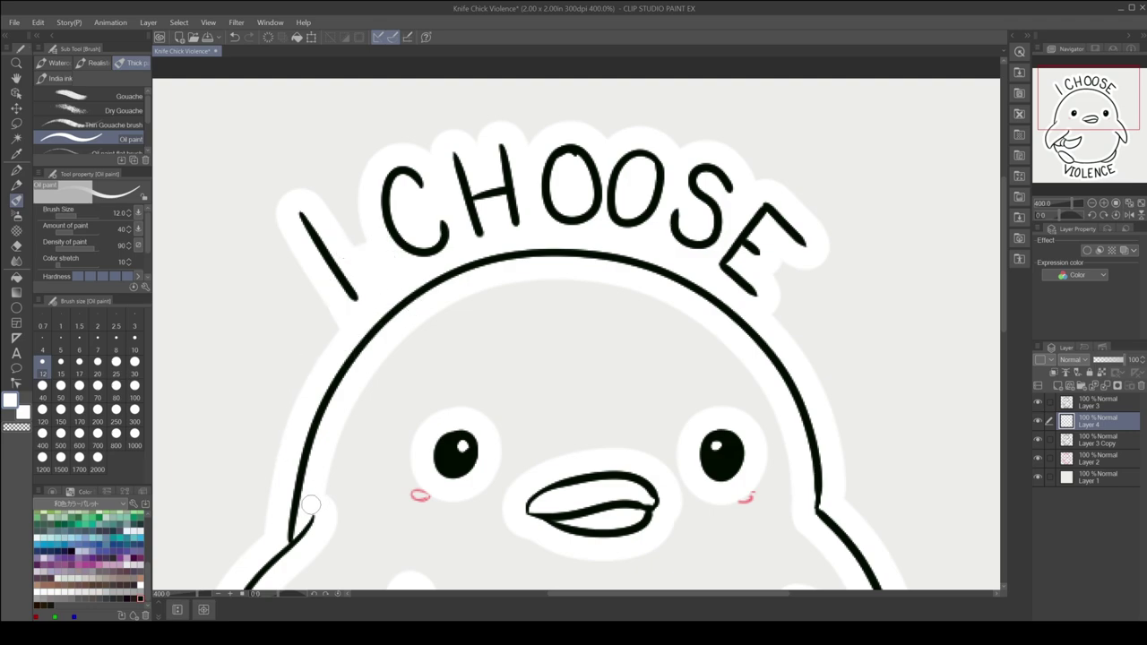
pyautogui.moveTo(310, 457); pyautogui.dragTo(298, 519)
pyautogui.hotkey('ctrl', 'e')
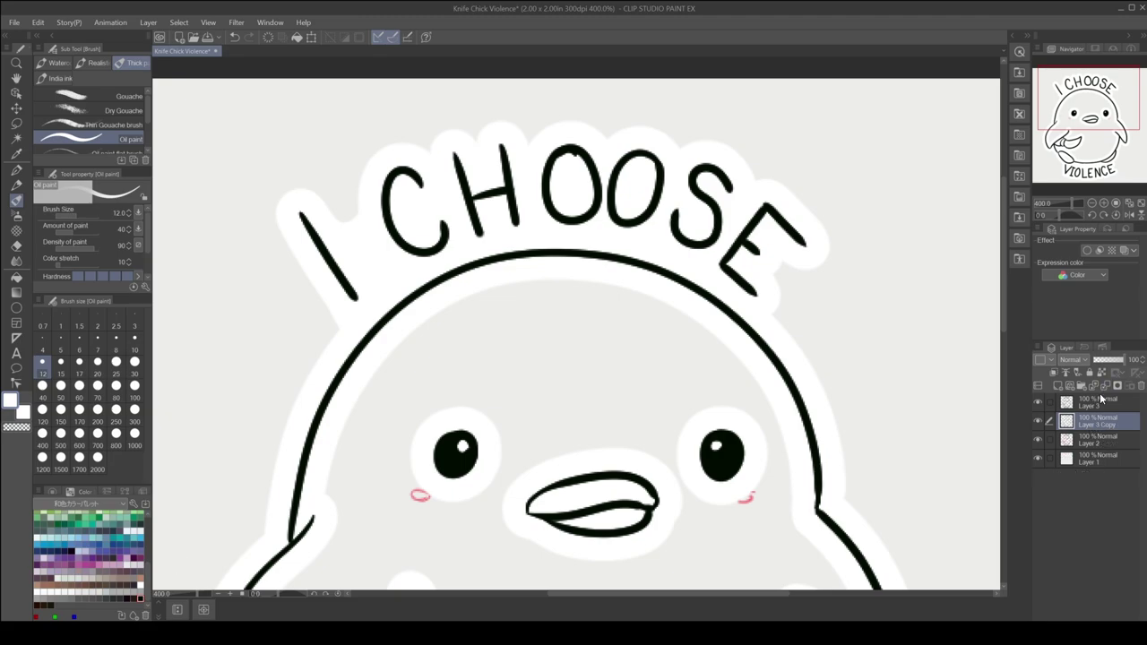
pyautogui.moveTo(1080, 124)
pyautogui.mouseDown()
pyautogui.moveTo(1087, 152)
pyautogui.moveTo(1085, 143)
pyautogui.mouseUp()
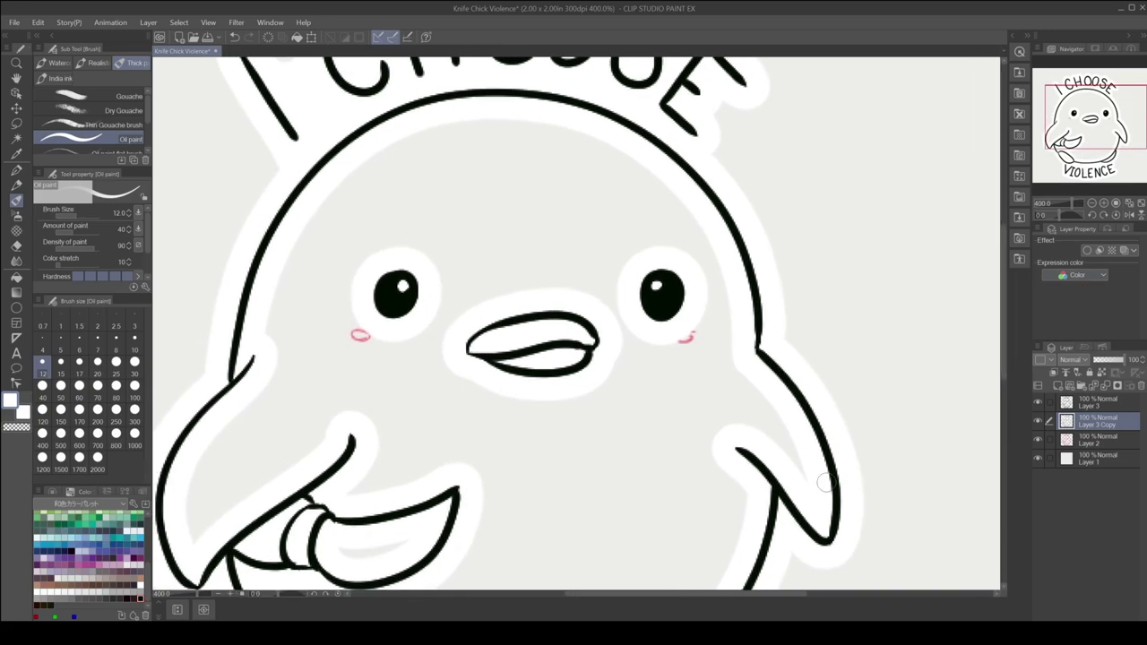
pyautogui.moveTo(149, 574); pyautogui.dragTo(146, 534)
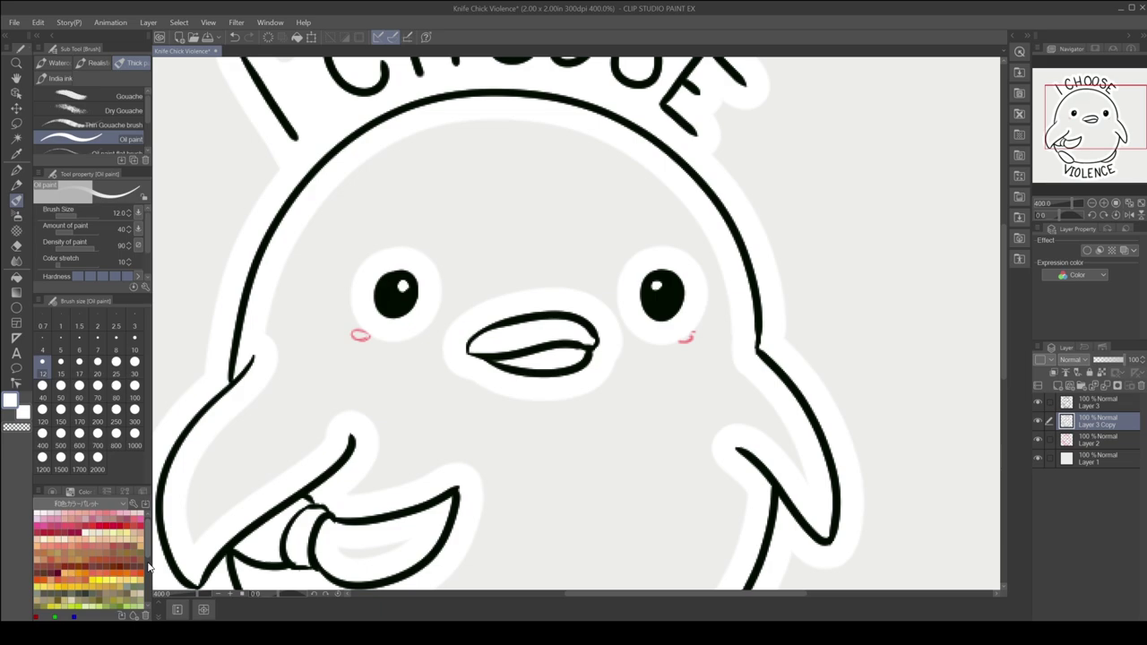
# Add a colouring layer and test peach and yellow-peach swatches, undoing both.
pyautogui.click(41, 538)
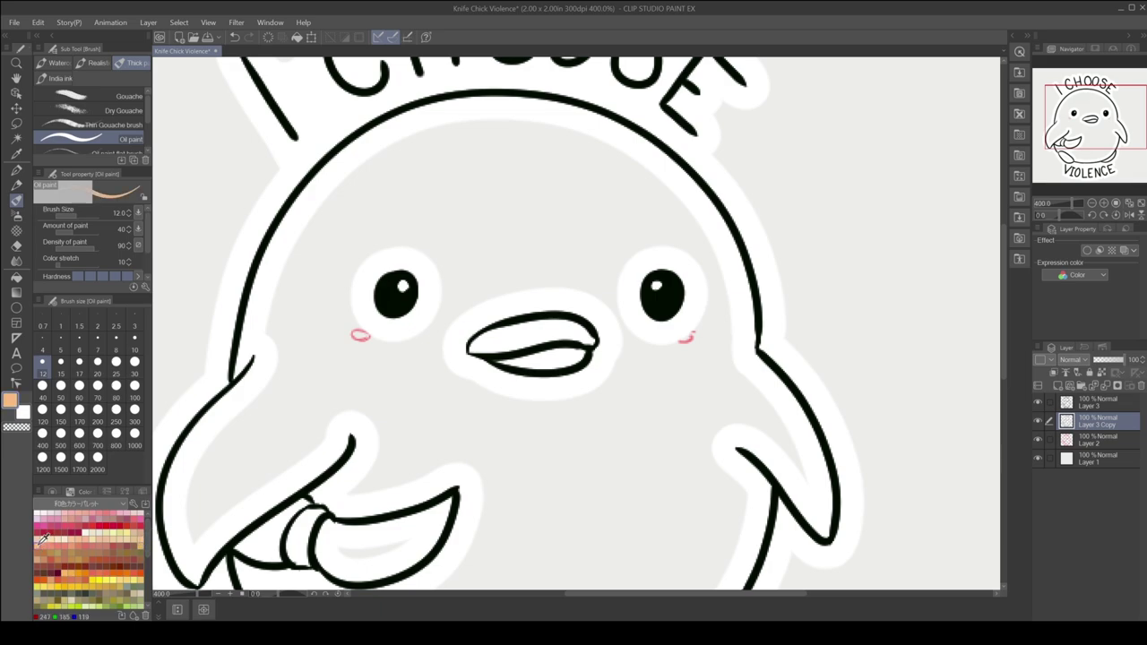
pyautogui.click(1060, 385)
pyautogui.moveTo(504, 213); pyautogui.dragTo(538, 238)
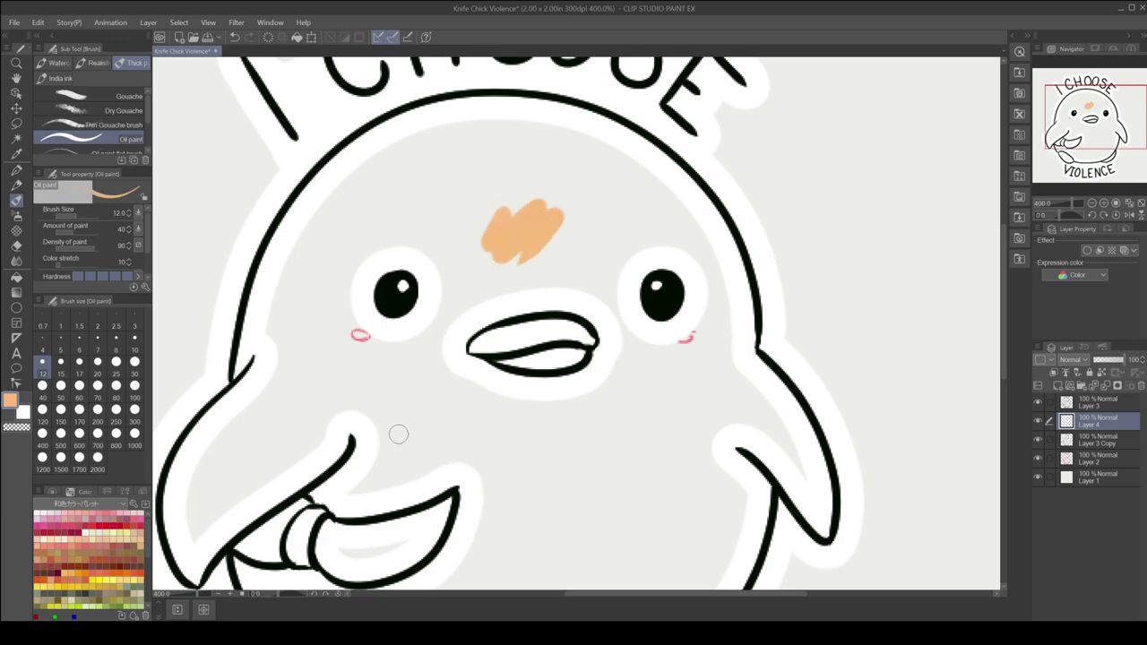
pyautogui.click(233, 39)
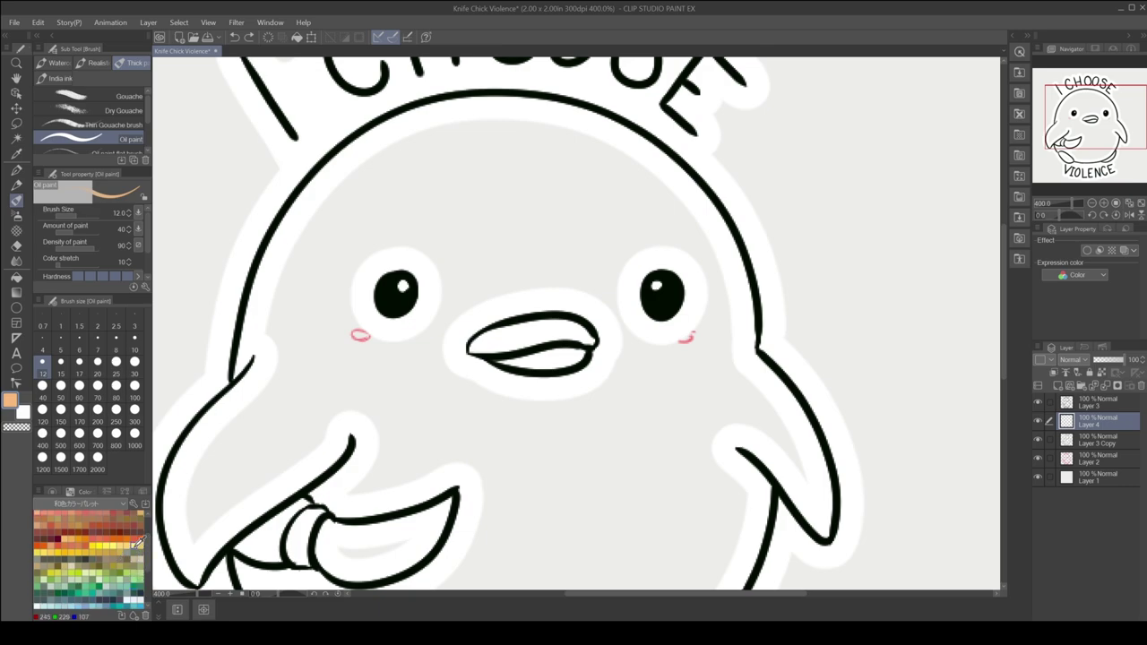
pyautogui.click(124, 546)
pyautogui.moveTo(318, 399)
pyautogui.mouseDown()
pyautogui.moveTo(350, 384)
pyautogui.moveTo(363, 401)
pyautogui.mouseUp()
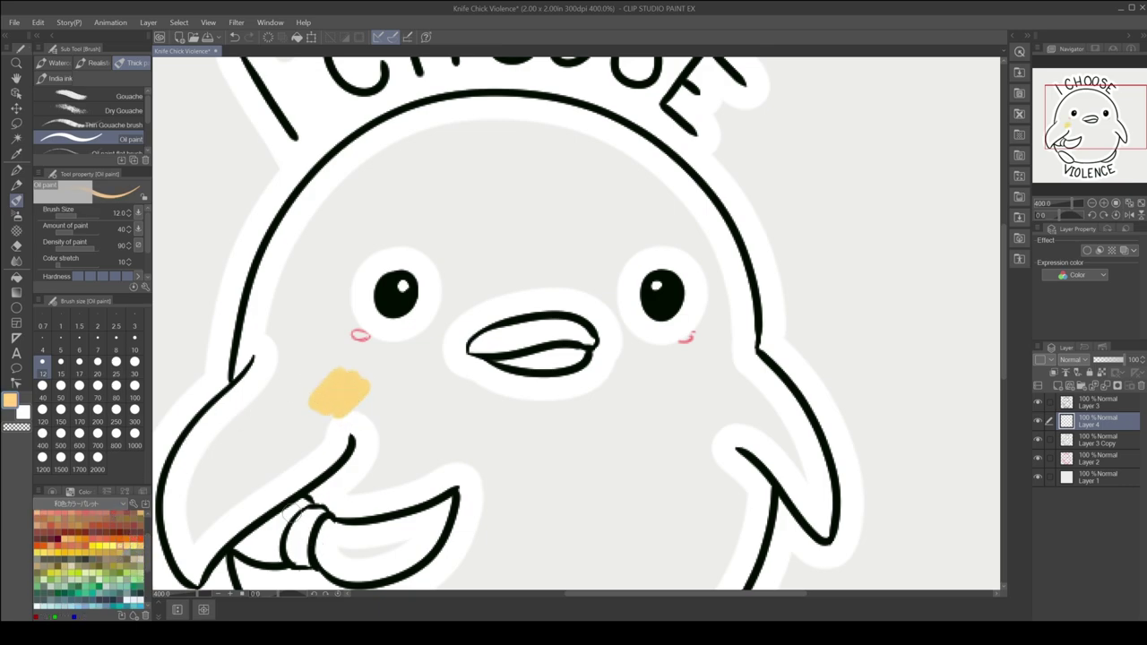
pyautogui.click(235, 39)
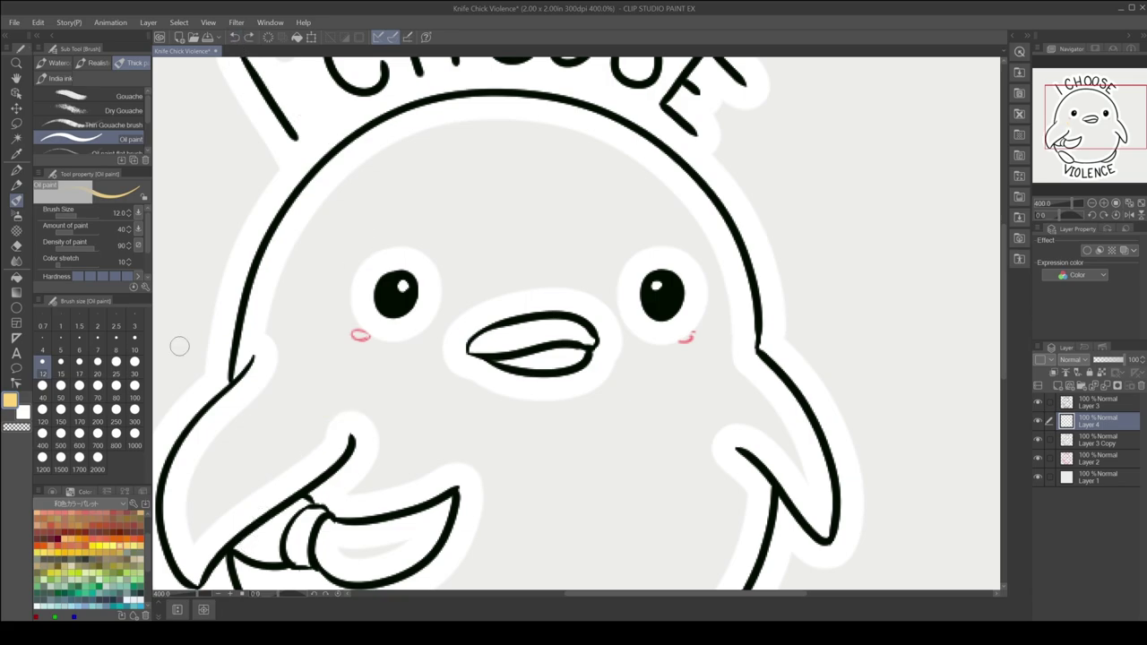
pyautogui.scroll(3, 148, 529)
# Test light peach on the left wing, then choose orange-yellow at brush size 7.
pyautogui.click(140, 538)
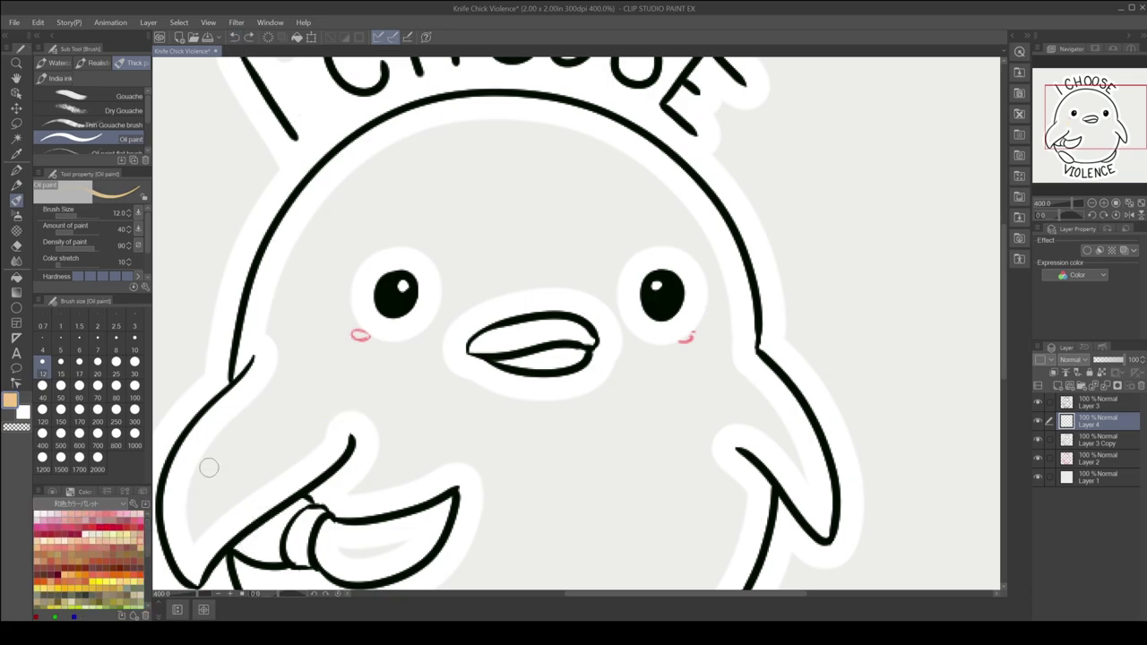
pyautogui.moveTo(205, 477); pyautogui.dragTo(238, 454)
pyautogui.click(232, 37)
pyautogui.scroll(-3, 148, 547)
pyautogui.scroll(-3, 143, 538)
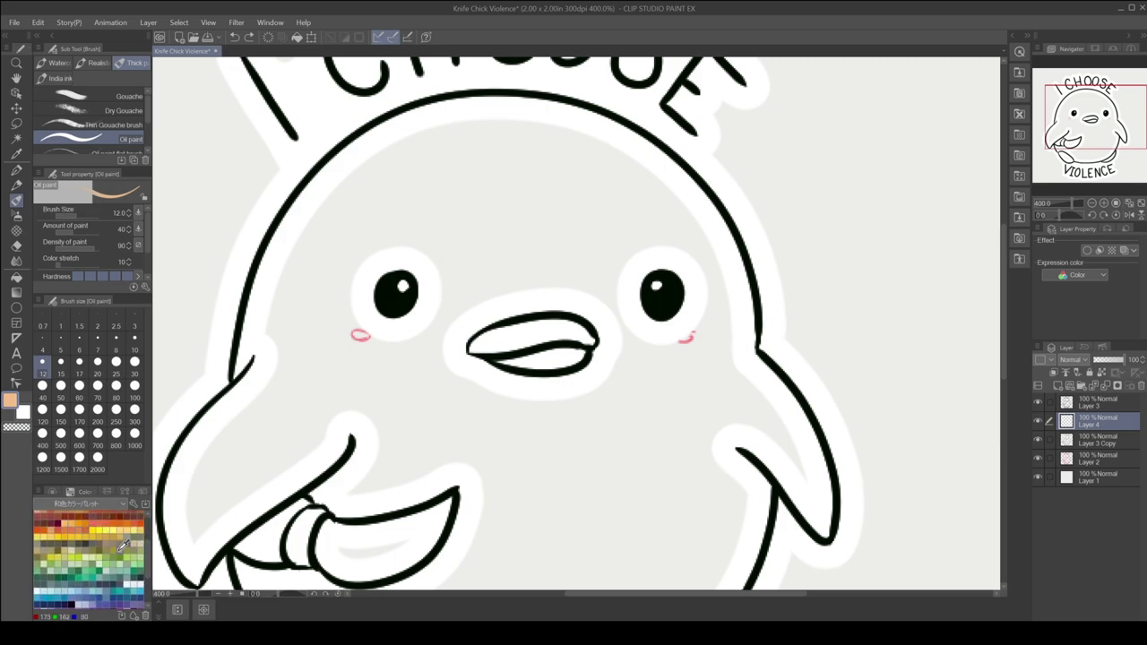
pyautogui.moveTo(324, 385); pyautogui.dragTo(247, 493)
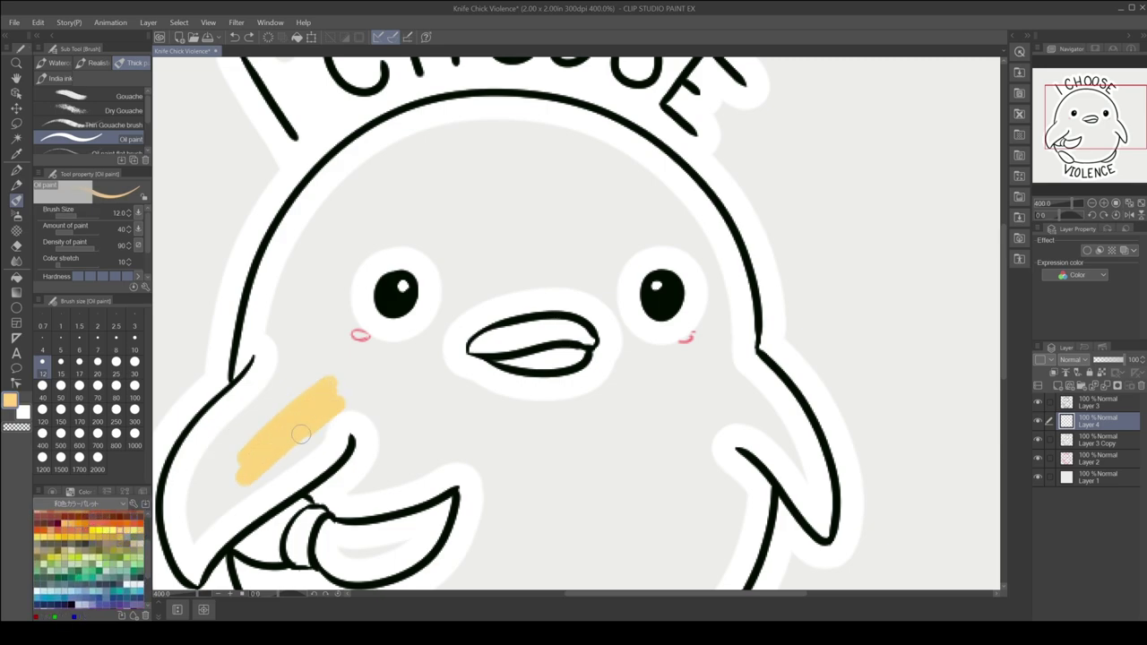
pyautogui.click(232, 37)
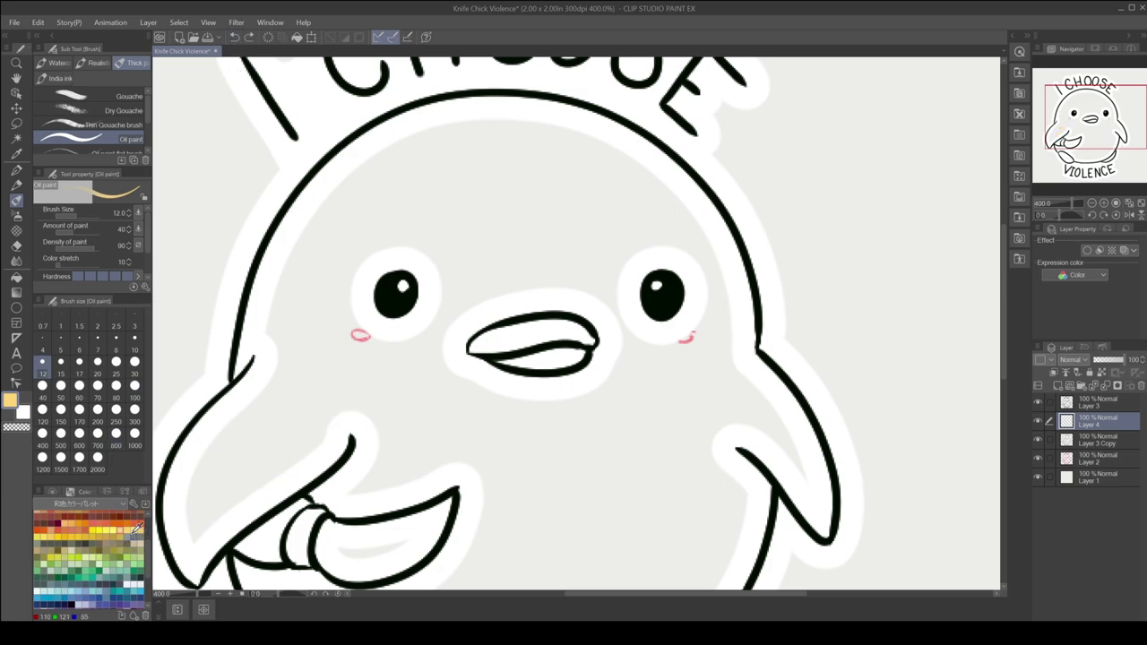
pyautogui.click(70, 534)
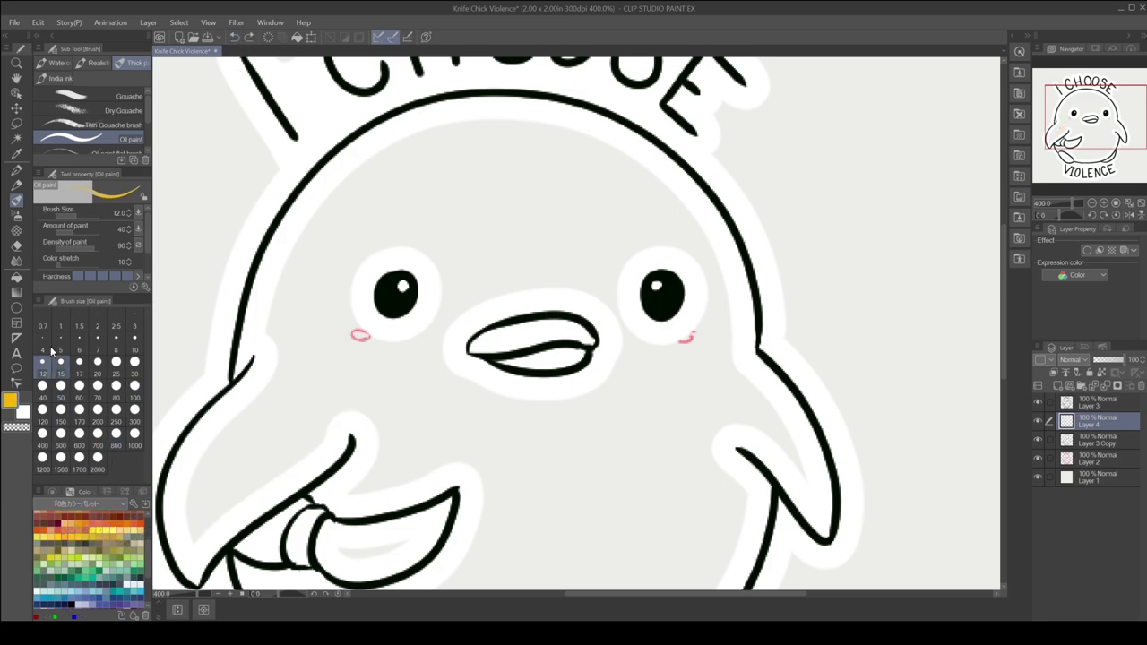
pyautogui.click(98, 344)
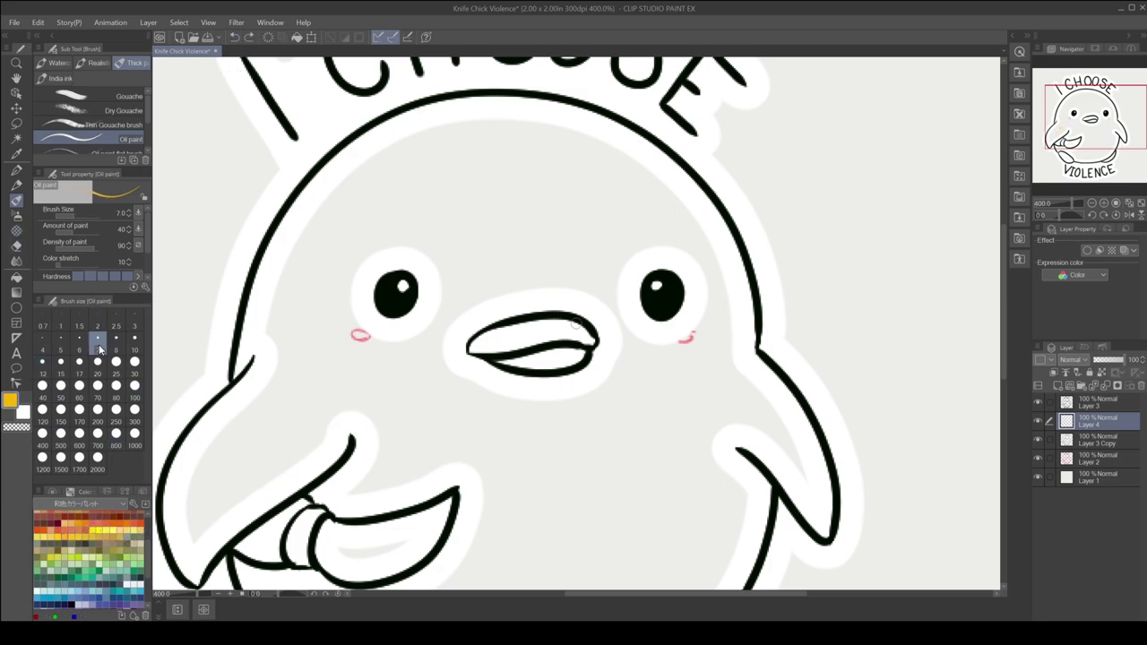
# Fill the upper and lower beak with yellow, shading below the lip in darker yellow.
pyautogui.click(1113, 205)
pyautogui.moveTo(376, 373); pyautogui.dragTo(512, 326)
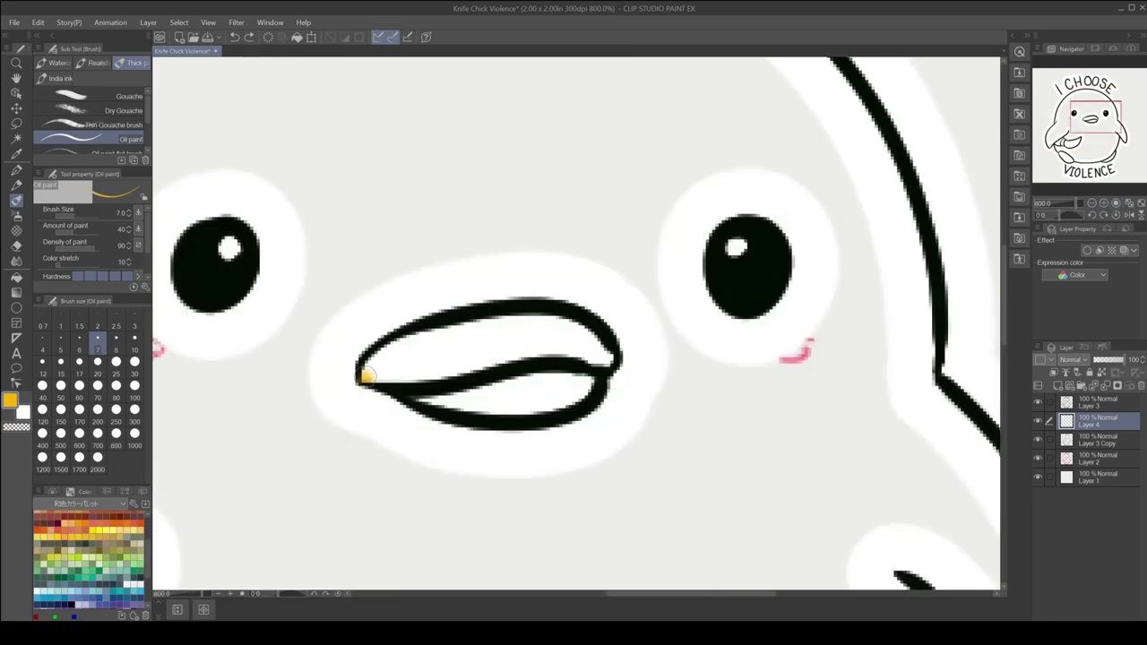
pyautogui.moveTo(364, 378); pyautogui.dragTo(599, 359)
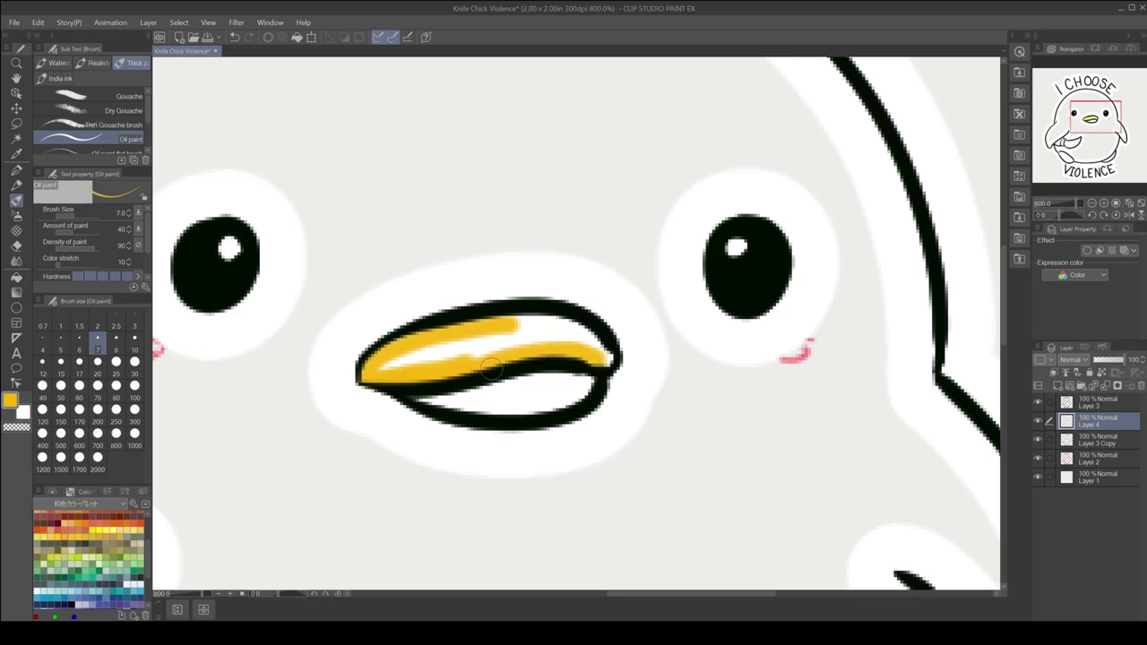
pyautogui.moveTo(491, 369)
pyautogui.mouseDown()
pyautogui.moveTo(549, 321)
pyautogui.moveTo(600, 358)
pyautogui.moveTo(482, 349)
pyautogui.mouseUp()
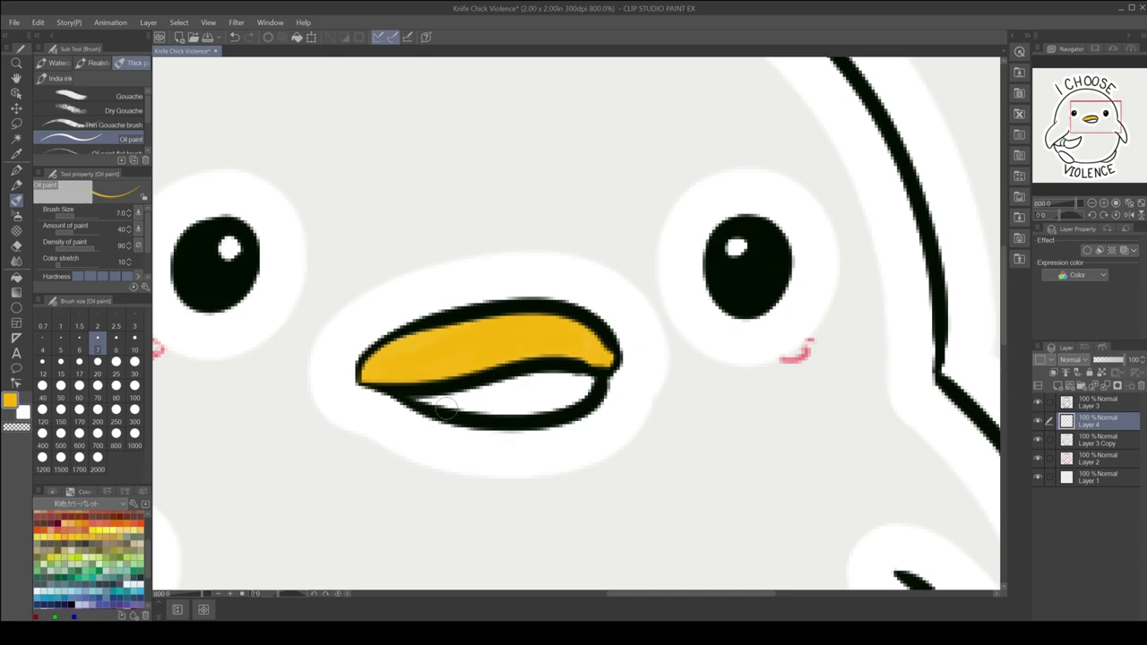
pyautogui.moveTo(445, 409)
pyautogui.mouseDown()
pyautogui.moveTo(592, 390)
pyautogui.moveTo(439, 391)
pyautogui.moveTo(484, 387)
pyautogui.mouseUp()
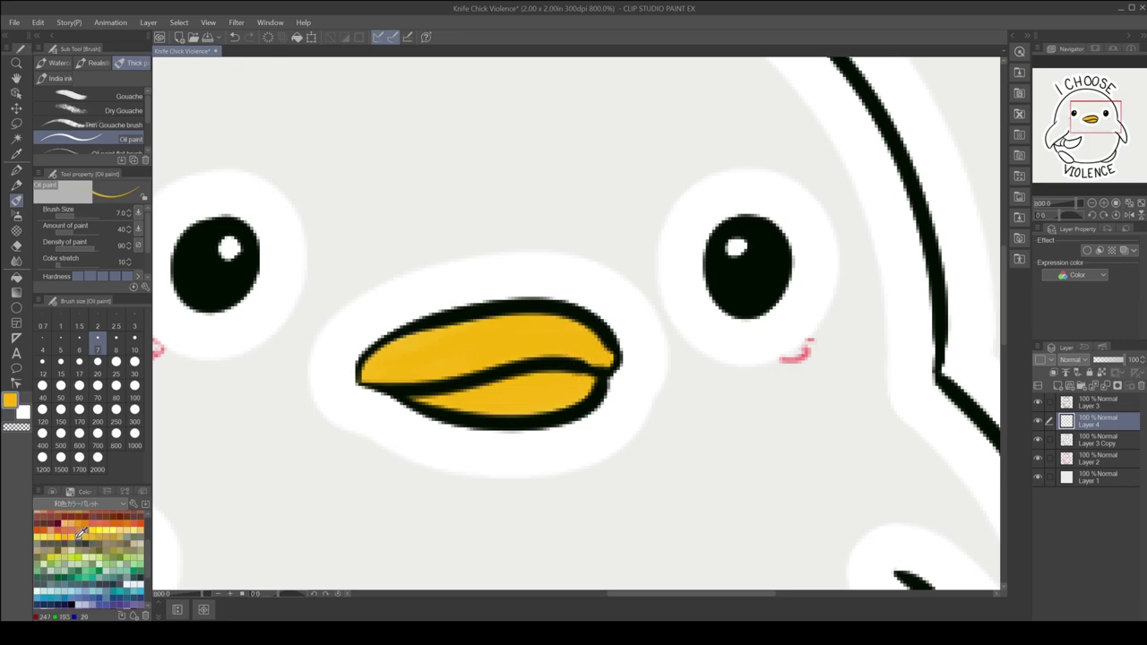
pyautogui.click(52, 492)
pyautogui.click(122, 540)
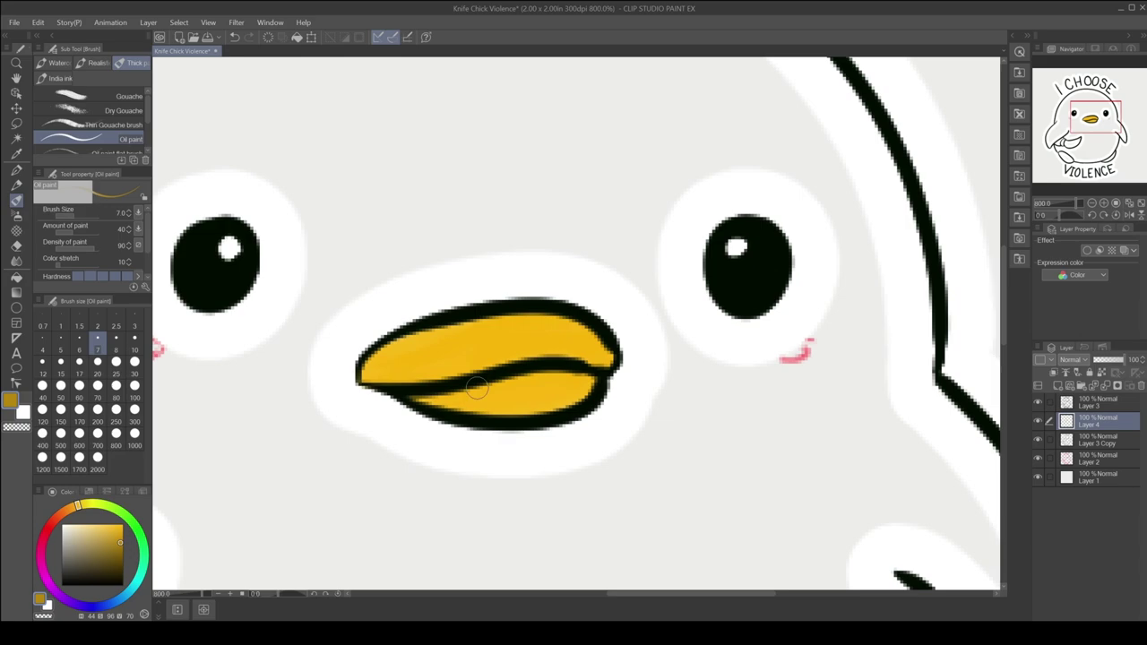
pyautogui.moveTo(487, 386)
pyautogui.mouseDown()
pyautogui.moveTo(434, 389)
pyautogui.moveTo(587, 380)
pyautogui.mouseUp()
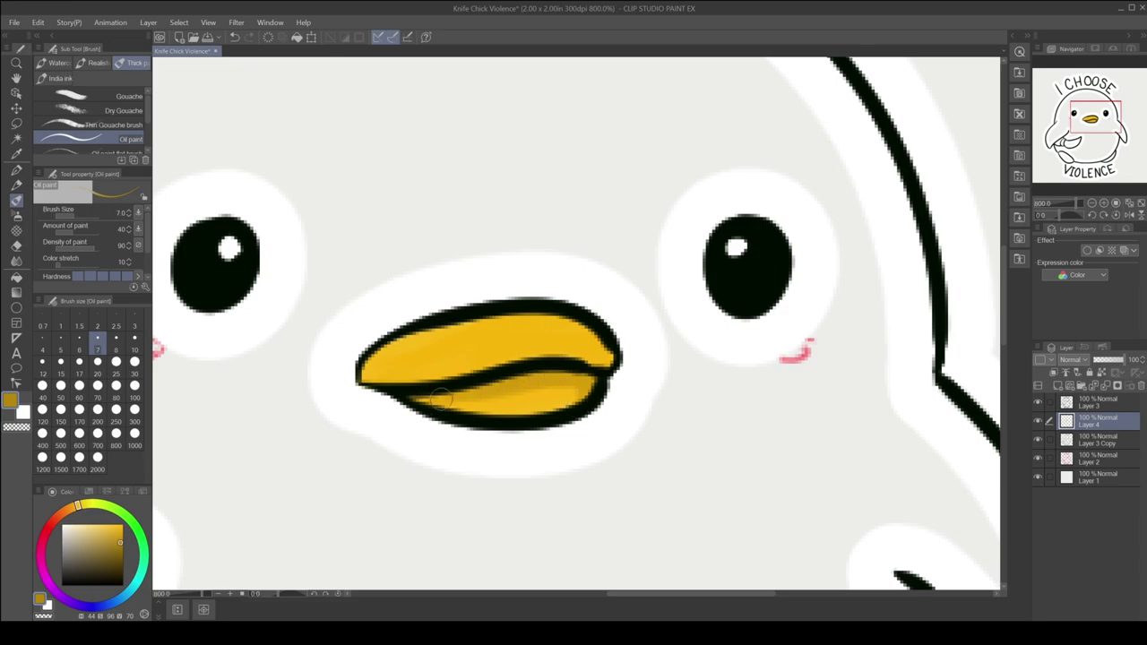
# Paint paler yellow highlights along the upper beak.
pyautogui.click(75, 492)
pyautogui.click(72, 529)
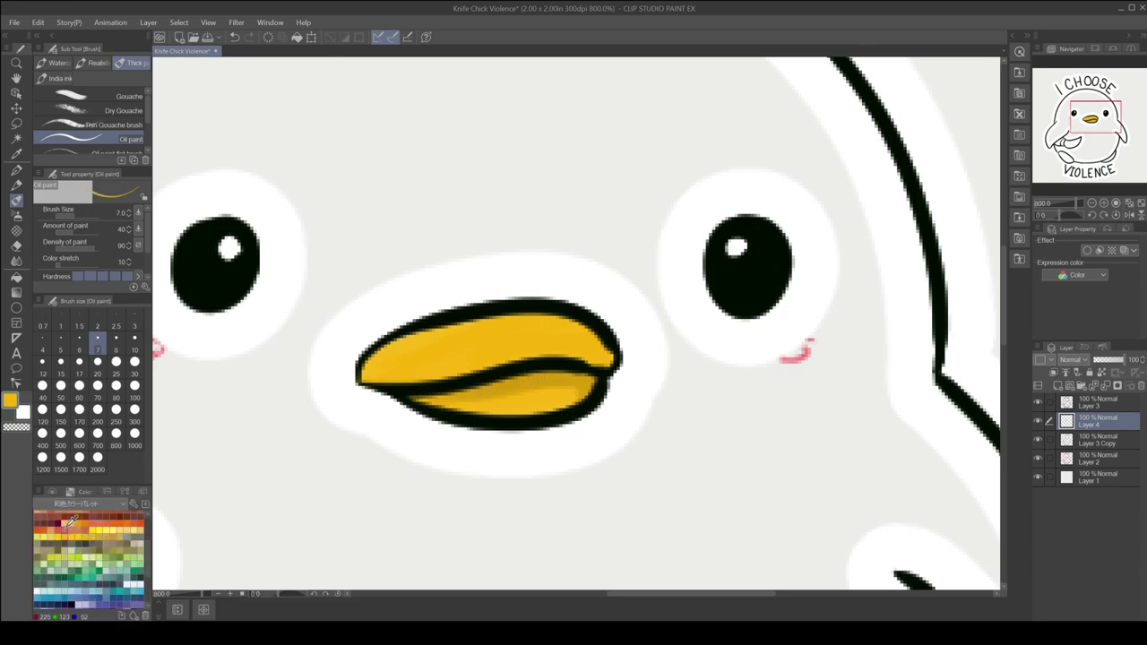
pyautogui.click(52, 492)
pyautogui.moveTo(112, 520); pyautogui.dragTo(102, 520)
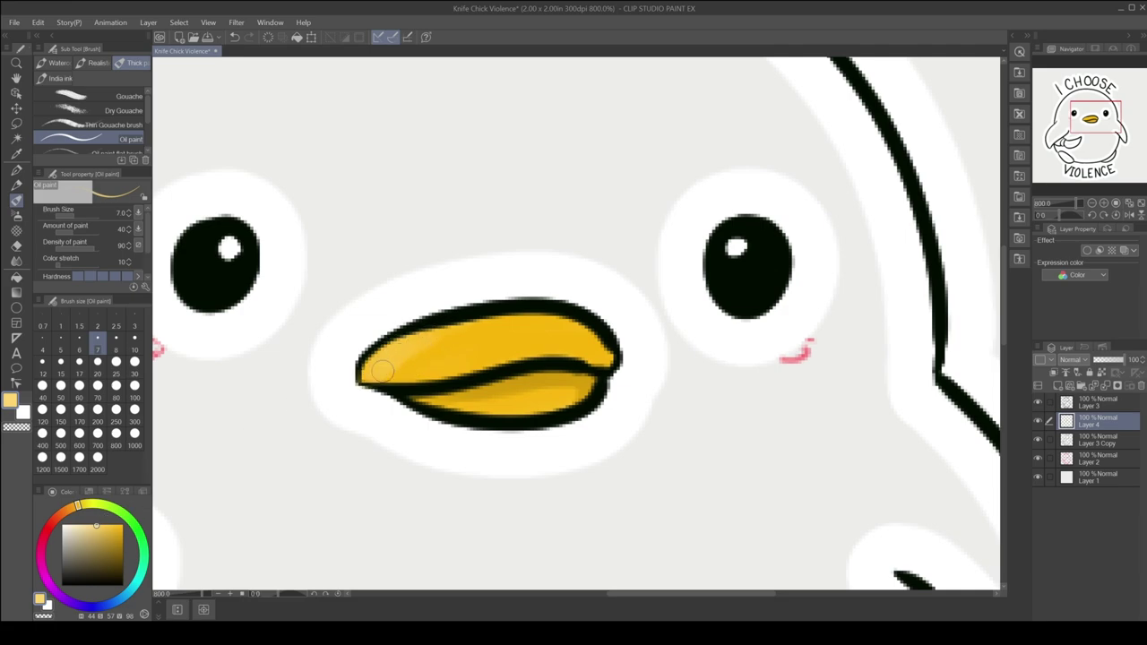
pyautogui.moveTo(381, 372)
pyautogui.mouseDown()
pyautogui.moveTo(461, 335)
pyautogui.moveTo(564, 328)
pyautogui.mouseUp()
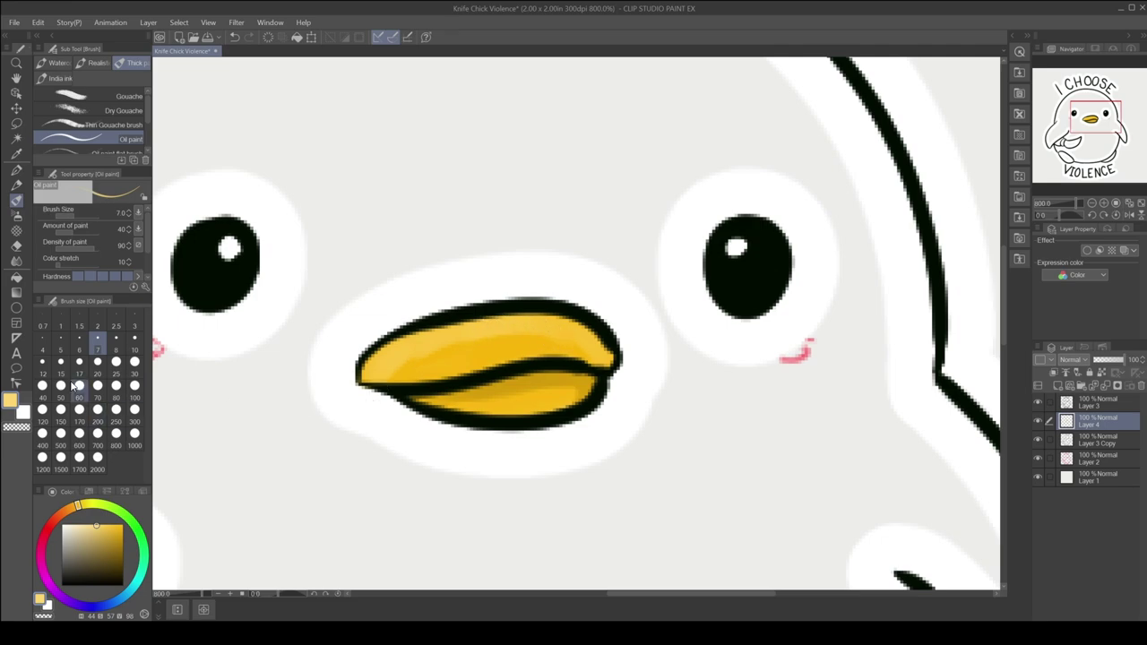
# Set a small blending brush and paint darker ochre shading along the lower beak.
pyautogui.click(16, 260)
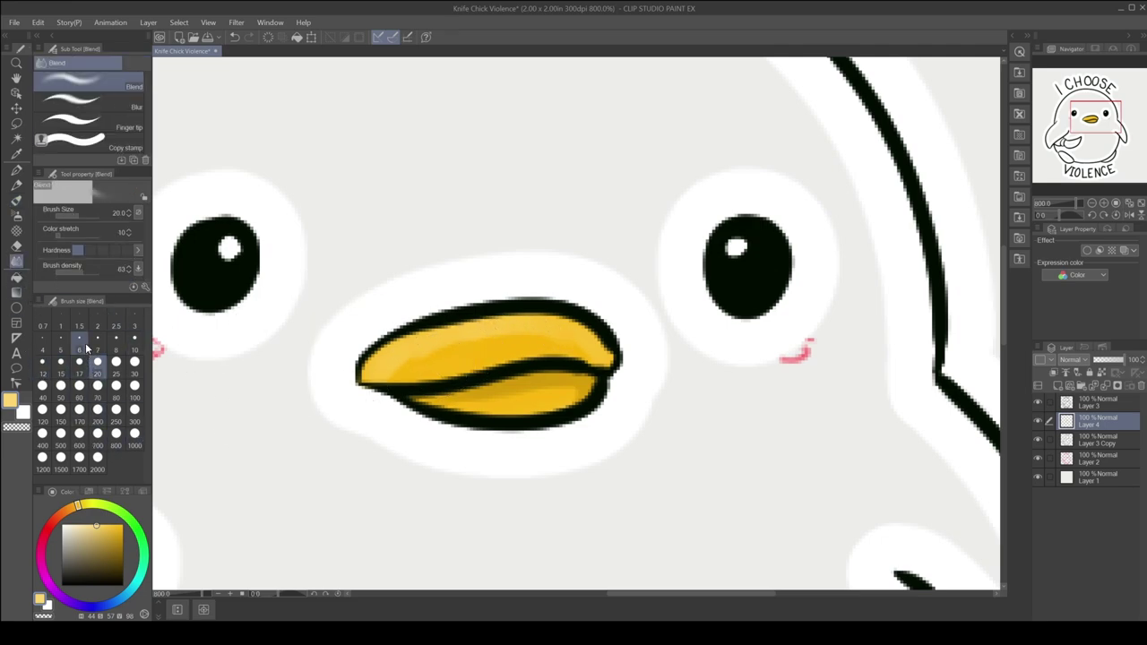
pyautogui.click(79, 349)
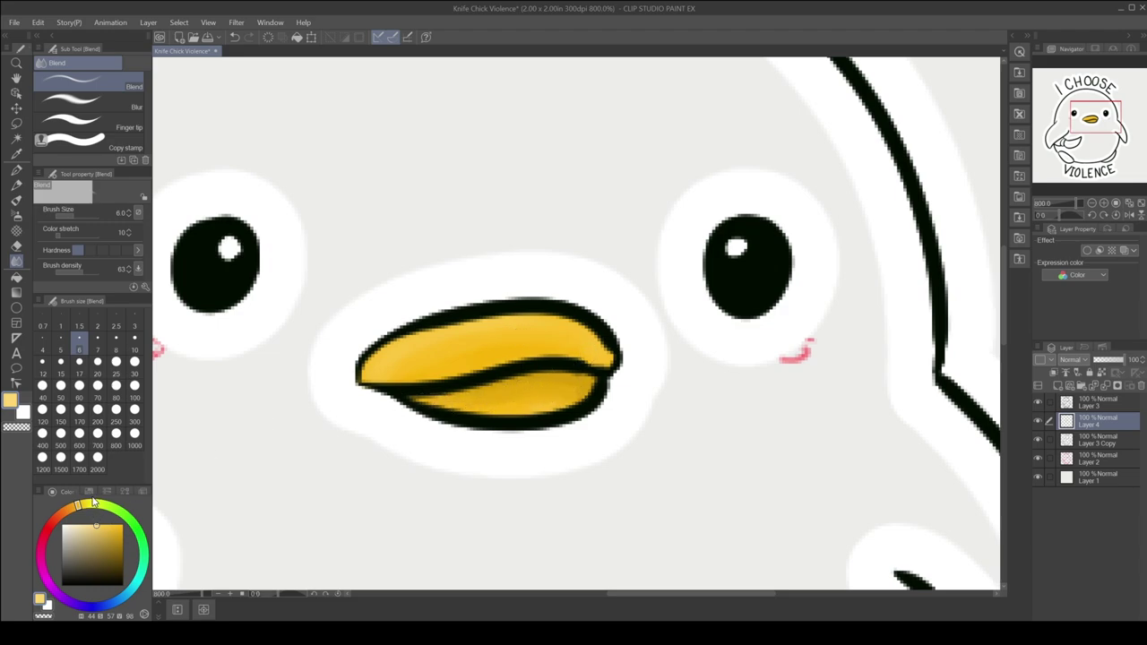
pyautogui.click(121, 546)
pyautogui.click(16, 199)
pyautogui.moveTo(444, 397); pyautogui.dragTo(581, 392)
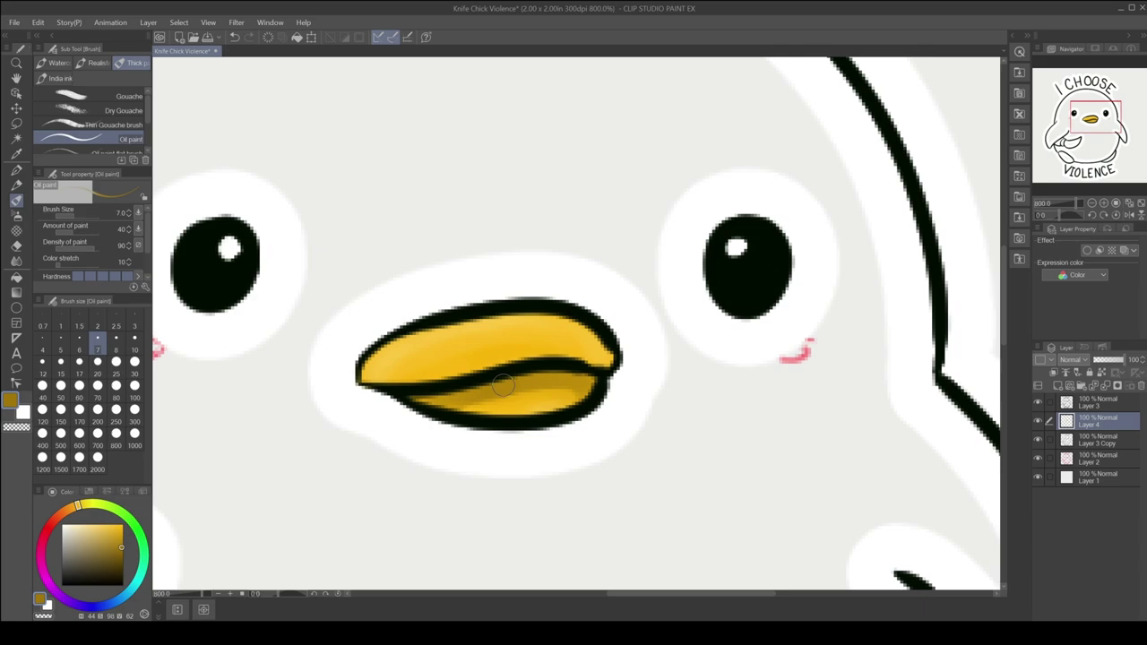
# Pick a pale yellow from the swatches and alternate between Blend and Oil paint.
pyautogui.press('j')
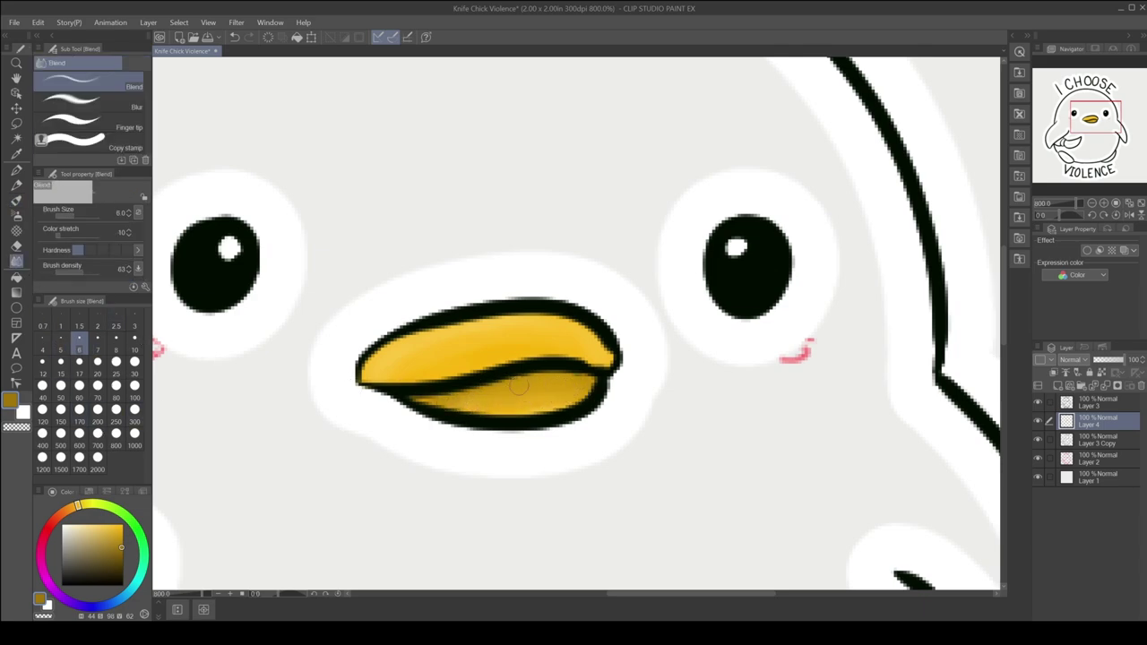
pyautogui.click(89, 493)
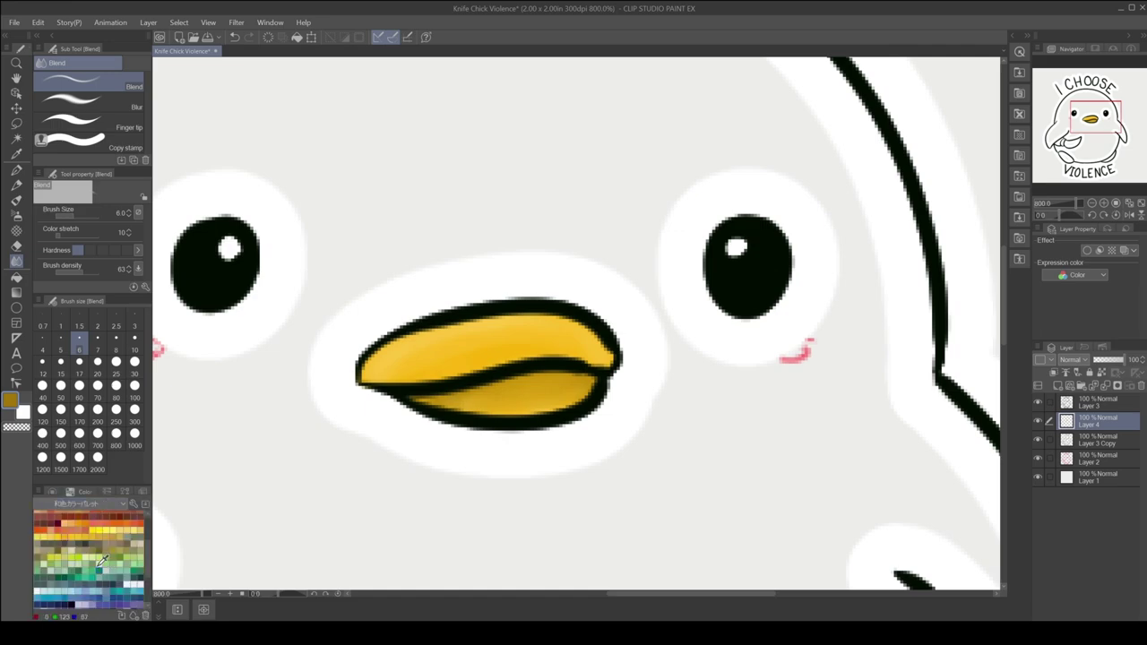
pyautogui.click(54, 494)
pyautogui.click(57, 494)
pyautogui.moveTo(100, 525); pyautogui.dragTo(89, 528)
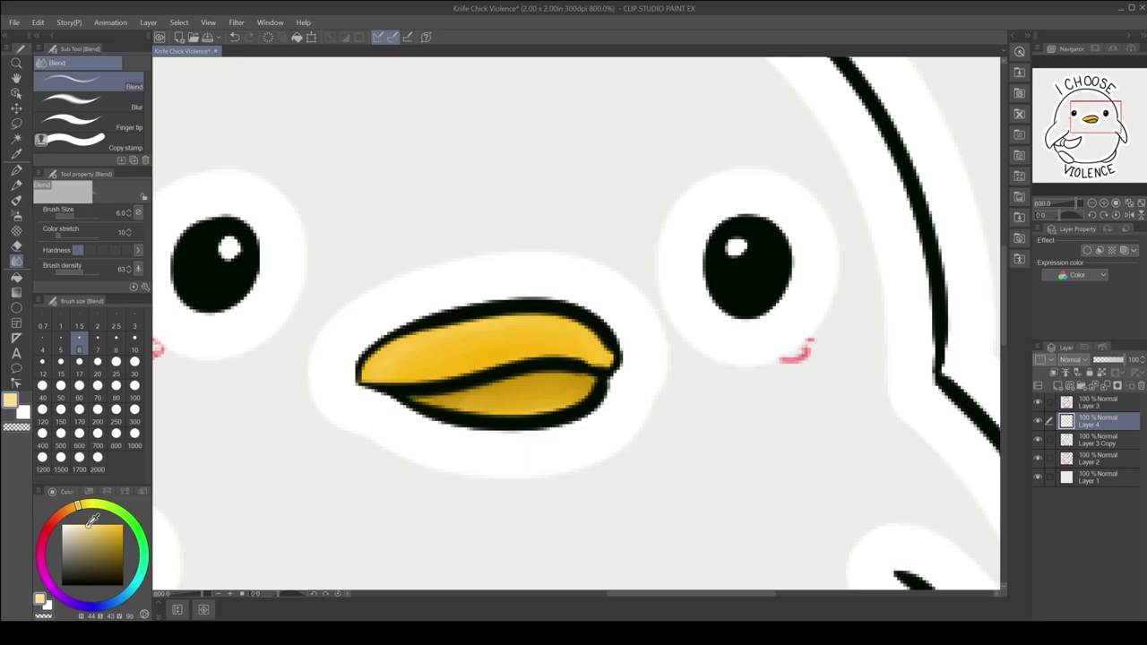
pyautogui.click(16, 201)
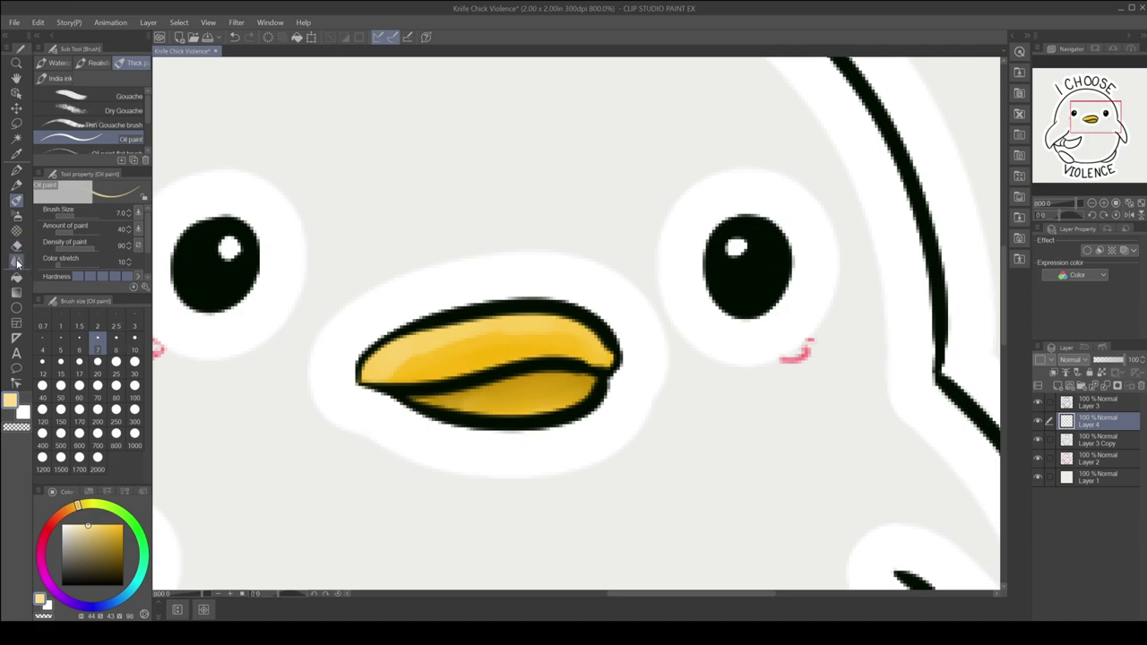
pyautogui.click(16, 261)
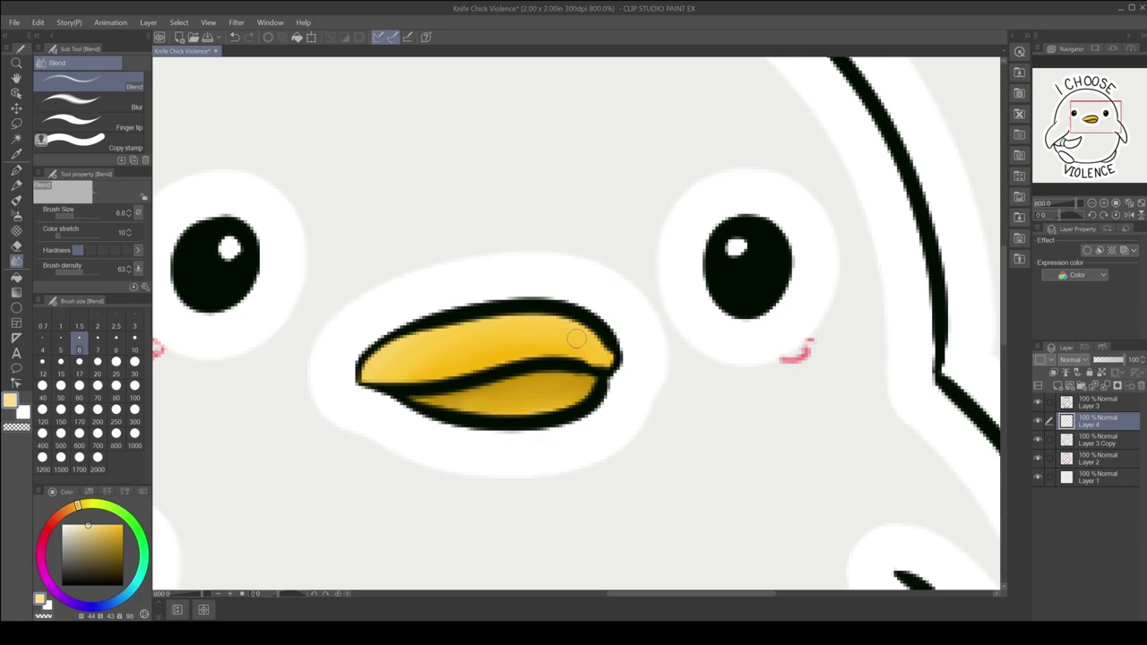
pyautogui.scroll(-3, 977, 226)
pyautogui.scroll(-5, 852, 216)
pyautogui.scroll(2, 733, 207)
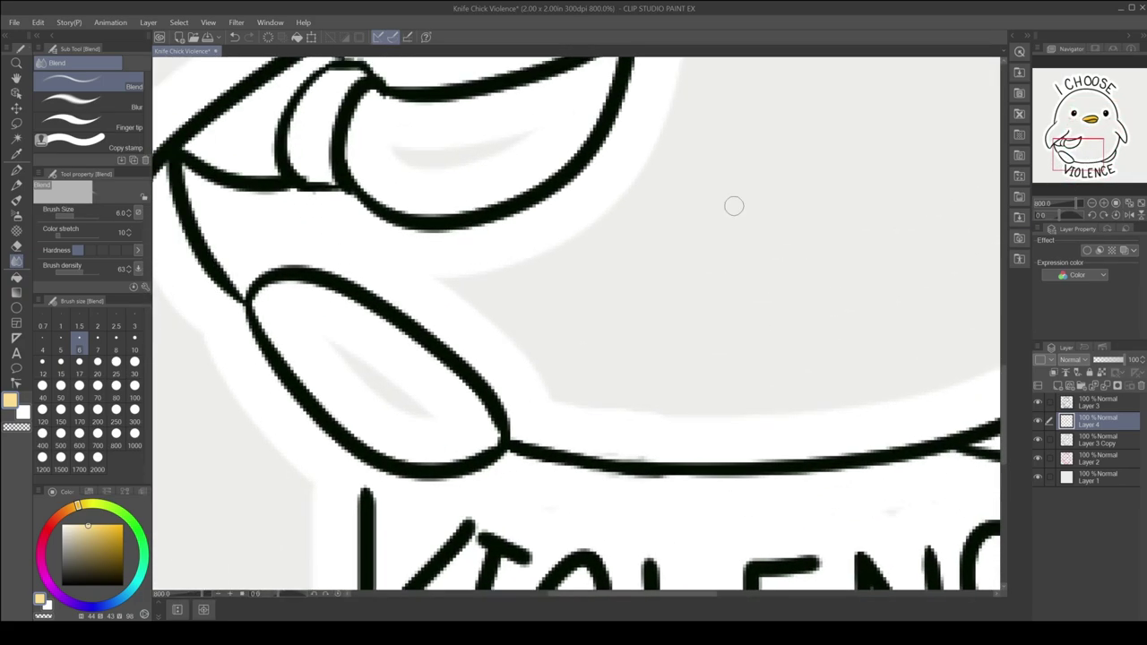
# Fill the left foot with orange using a size 12 Oil paint brush.
pyautogui.click(88, 494)
pyautogui.click(81, 540)
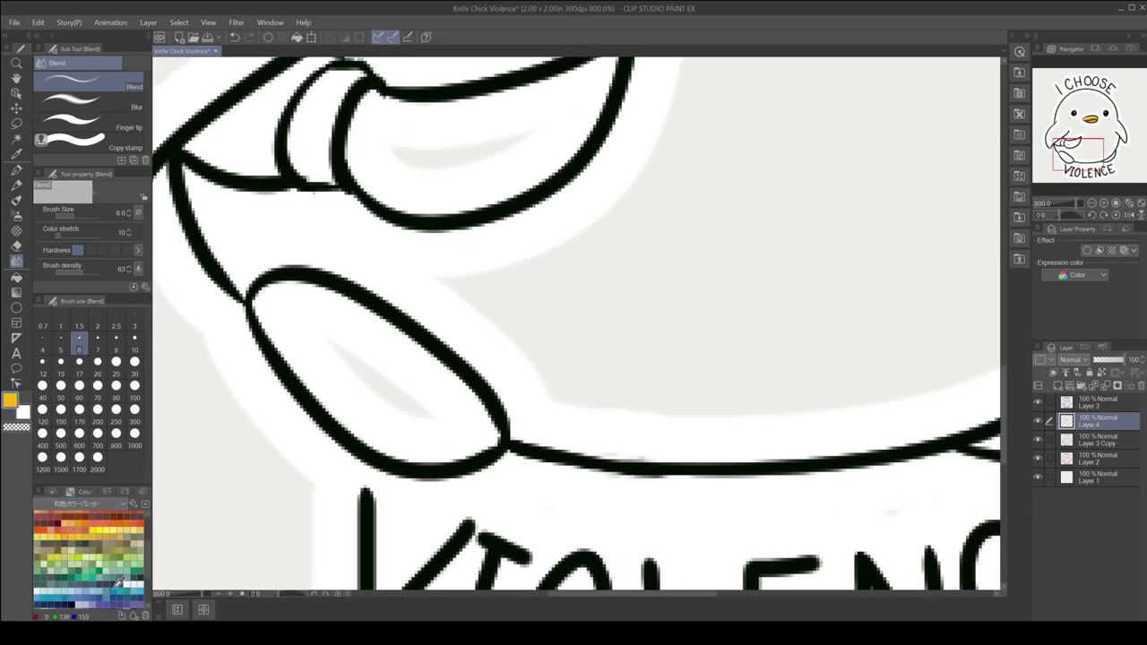
pyautogui.press('b')
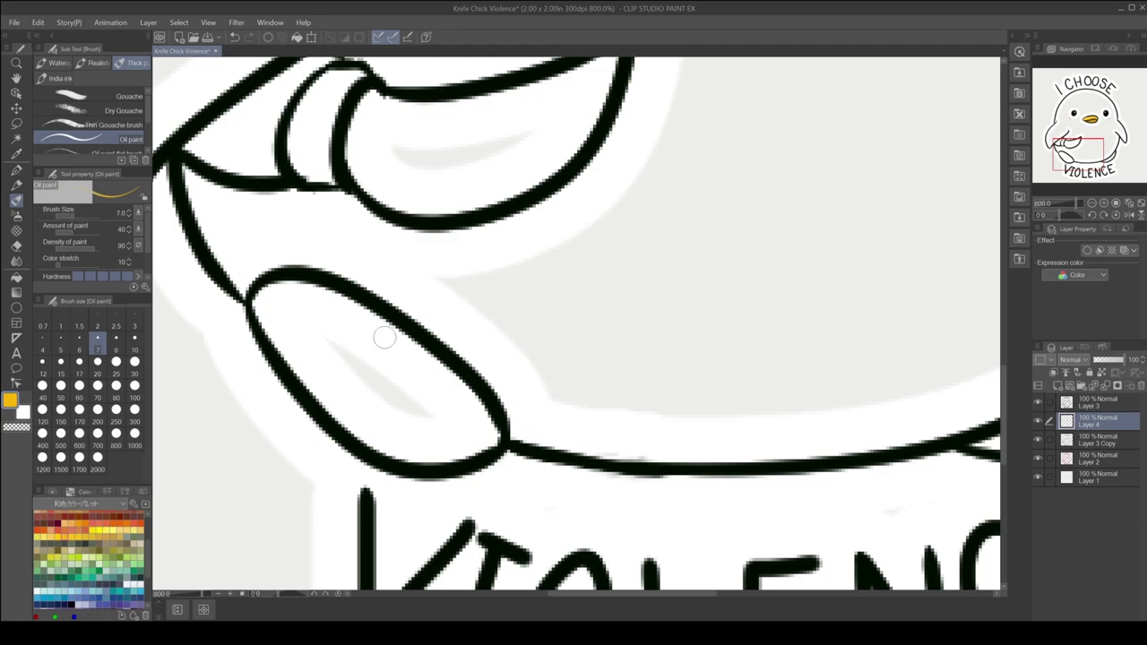
pyautogui.press(']')
pyautogui.press(']')
pyautogui.press(']')
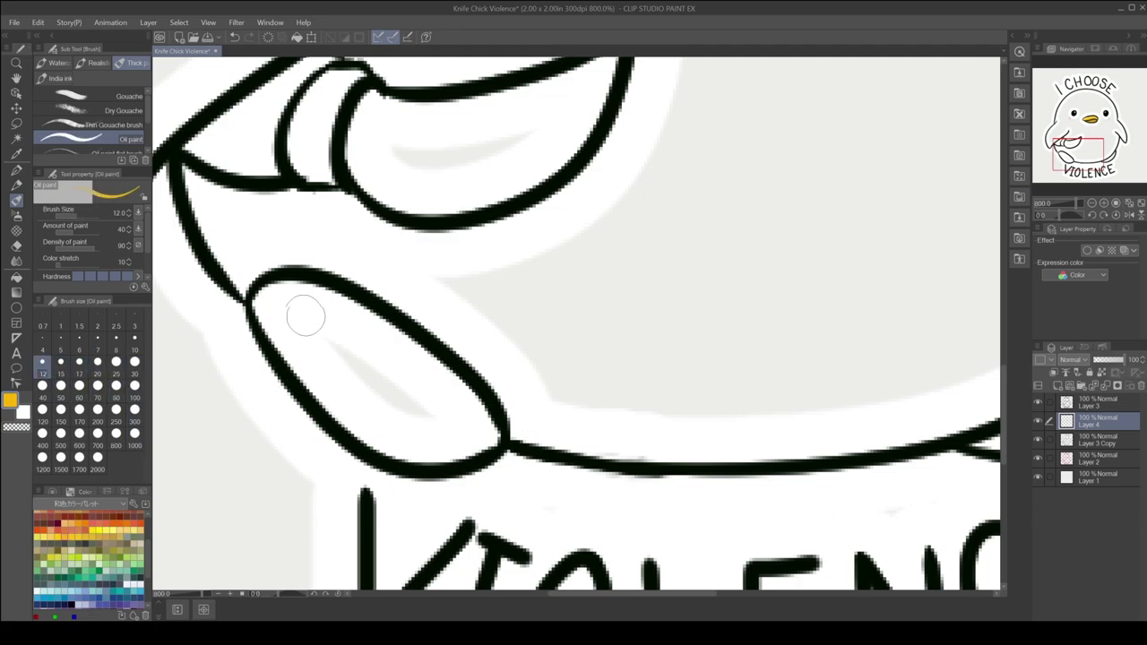
pyautogui.moveTo(305, 318)
pyautogui.mouseDown()
pyautogui.moveTo(336, 384)
pyautogui.moveTo(262, 292)
pyautogui.moveTo(291, 350)
pyautogui.moveTo(393, 439)
pyautogui.moveTo(459, 453)
pyautogui.moveTo(498, 432)
pyautogui.moveTo(480, 441)
pyautogui.mouseUp()
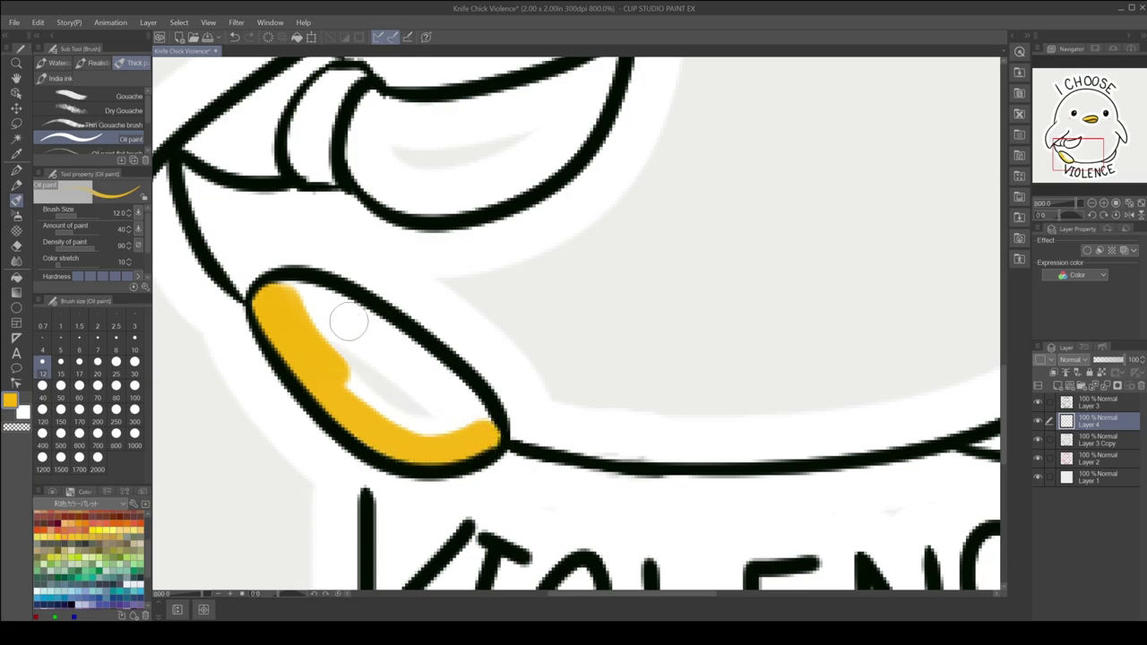
pyautogui.moveTo(288, 300)
pyautogui.mouseDown()
pyautogui.moveTo(280, 283)
pyautogui.moveTo(359, 309)
pyautogui.moveTo(448, 376)
pyautogui.moveTo(481, 424)
pyautogui.mouseUp()
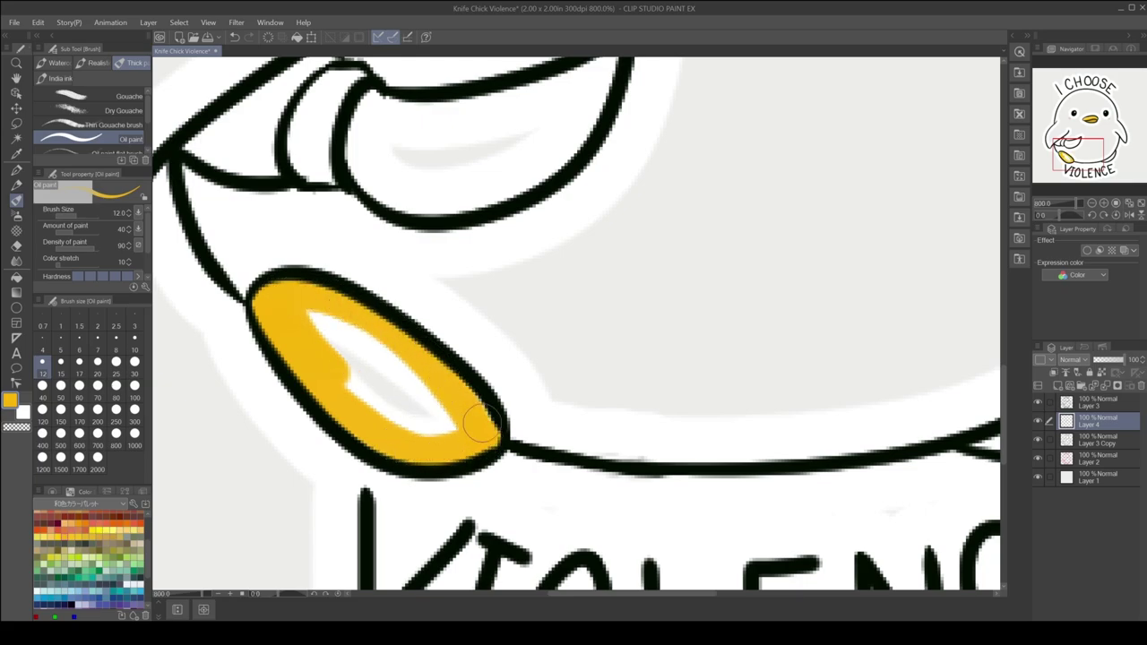
pyautogui.moveTo(296, 297)
pyautogui.mouseDown()
pyautogui.moveTo(336, 354)
pyautogui.moveTo(316, 309)
pyautogui.moveTo(332, 367)
pyautogui.moveTo(353, 332)
pyautogui.moveTo(409, 430)
pyautogui.moveTo(445, 427)
pyautogui.mouseUp()
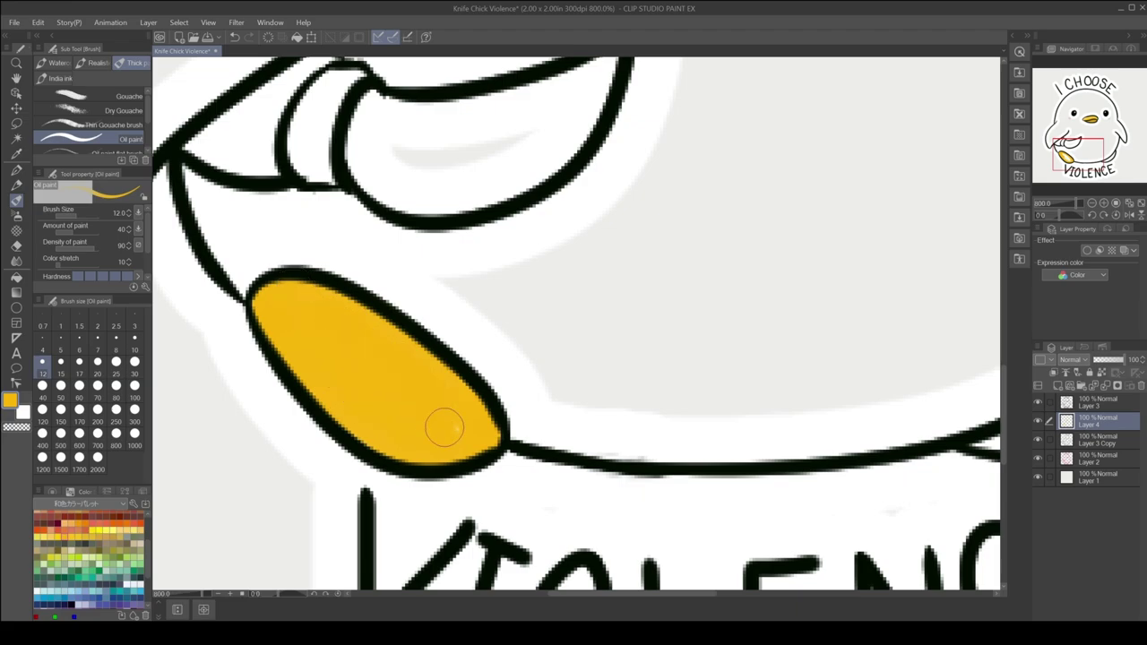
# Fill the right foot with orange, pick a darker orange-brown, and undo a stray stroke.
pyautogui.moveTo(1085, 157); pyautogui.dragTo(1120, 160)
pyautogui.moveTo(610, 316)
pyautogui.mouseDown()
pyautogui.moveTo(665, 229)
pyautogui.moveTo(583, 345)
pyautogui.moveTo(448, 394)
pyautogui.moveTo(564, 354)
pyautogui.moveTo(500, 384)
pyautogui.moveTo(574, 333)
pyautogui.mouseUp()
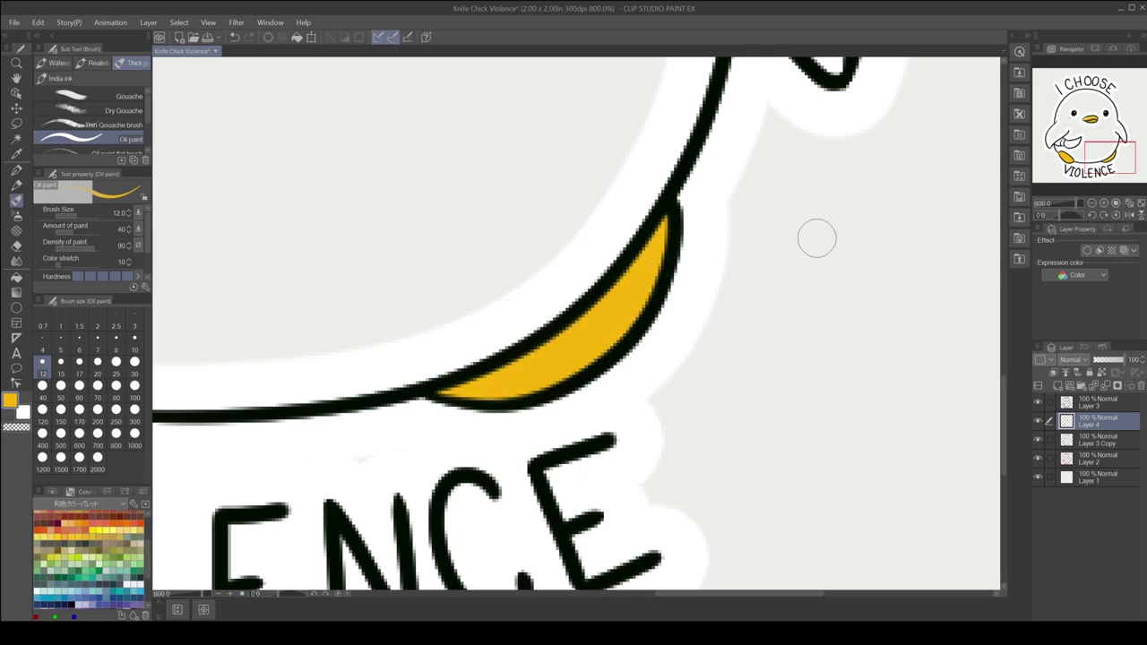
pyautogui.click(1092, 203)
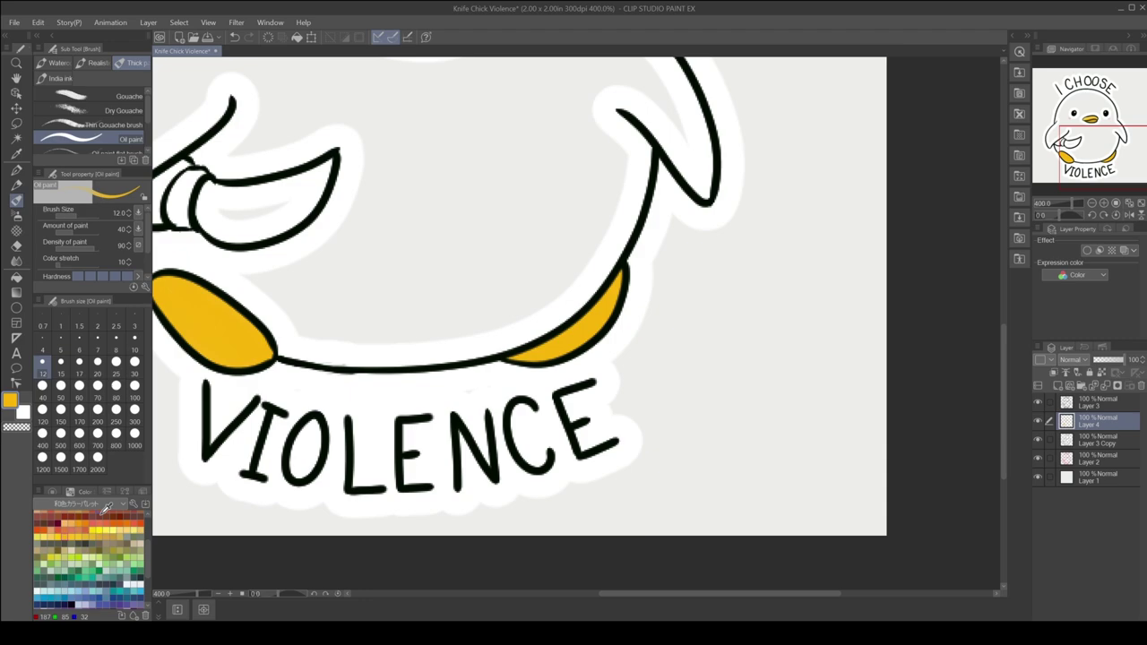
pyautogui.click(54, 491)
pyautogui.click(127, 543)
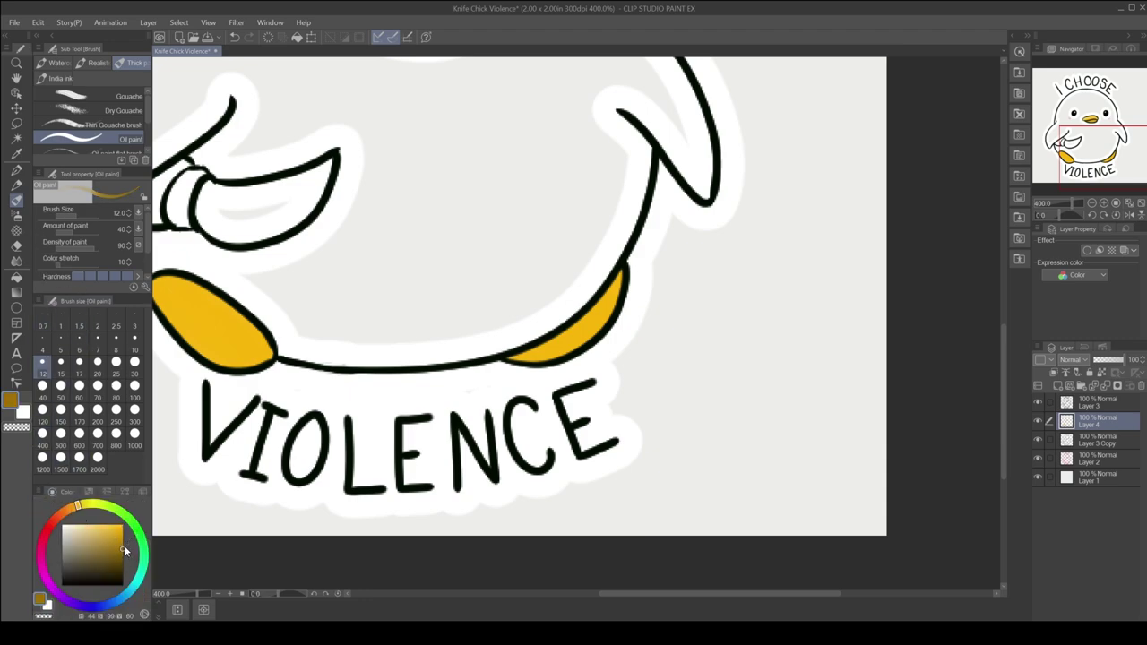
pyautogui.moveTo(509, 362); pyautogui.dragTo(551, 361)
pyautogui.click(236, 40)
pyautogui.scroll(4, 1103, 209)
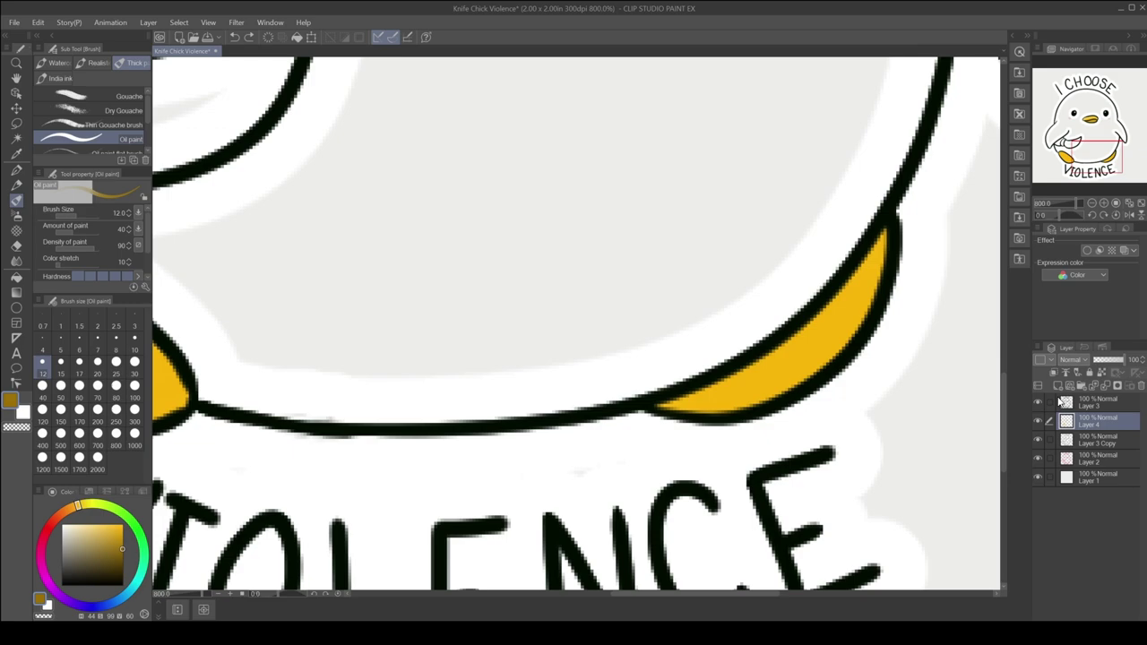
# On a new layer, paint darker shading along both feet's edges.
pyautogui.click(1057, 390)
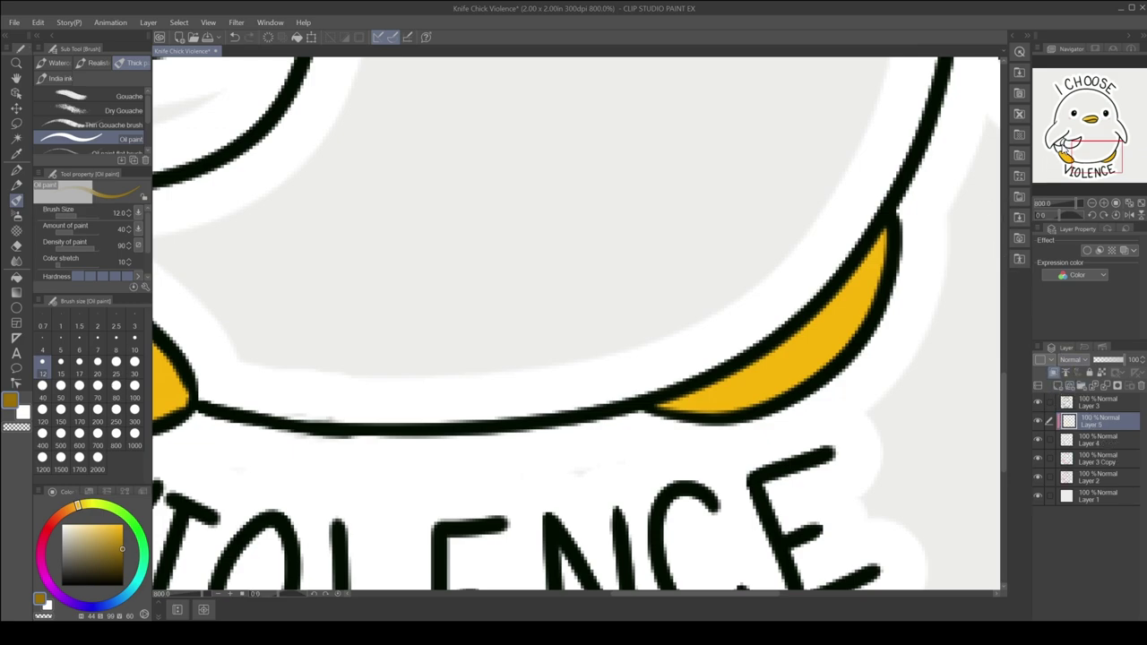
pyautogui.moveTo(783, 385)
pyautogui.mouseDown()
pyautogui.moveTo(659, 408)
pyautogui.moveTo(780, 399)
pyautogui.mouseUp()
pyautogui.moveTo(686, 399); pyautogui.dragTo(843, 354)
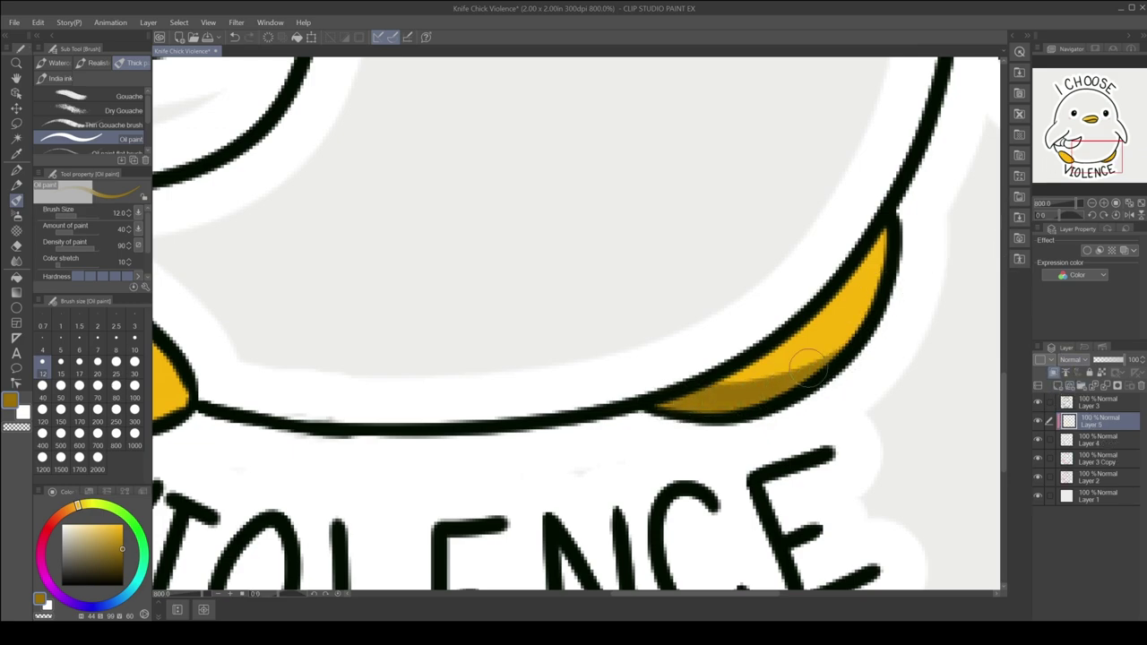
pyautogui.moveTo(1085, 148)
pyautogui.mouseDown()
pyautogui.moveTo(1053, 152)
pyautogui.moveTo(1067, 152)
pyautogui.mouseUp()
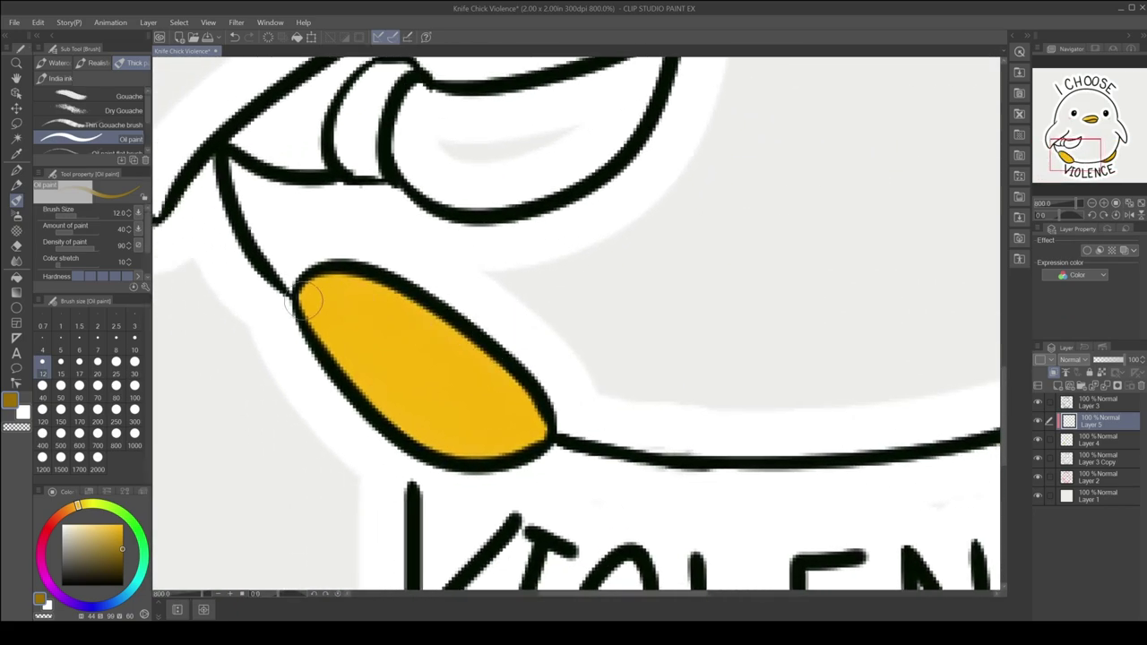
pyautogui.moveTo(304, 305)
pyautogui.mouseDown()
pyautogui.moveTo(386, 291)
pyautogui.moveTo(484, 354)
pyautogui.moveTo(498, 387)
pyautogui.moveTo(404, 452)
pyautogui.mouseUp()
pyautogui.moveTo(488, 457); pyautogui.dragTo(499, 455)
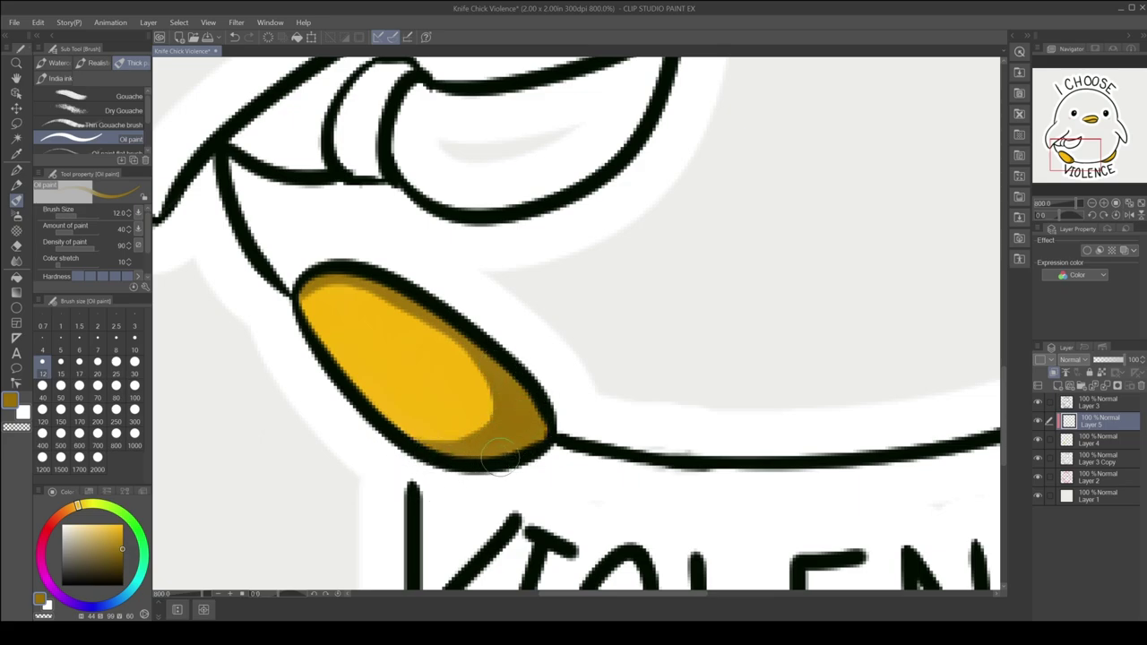
# Blend the shading smoothly across the left foot and then the right foot.
pyautogui.click(17, 264)
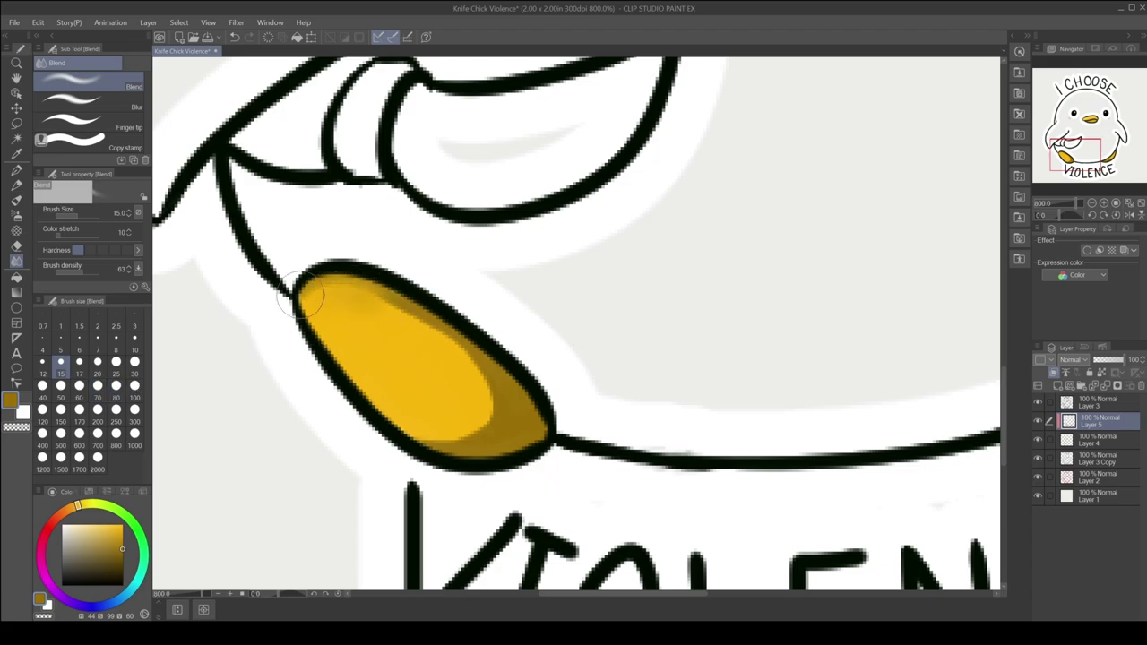
pyautogui.moveTo(333, 307)
pyautogui.mouseDown()
pyautogui.moveTo(482, 381)
pyautogui.moveTo(469, 410)
pyautogui.moveTo(394, 425)
pyautogui.moveTo(529, 421)
pyautogui.moveTo(463, 463)
pyautogui.mouseUp()
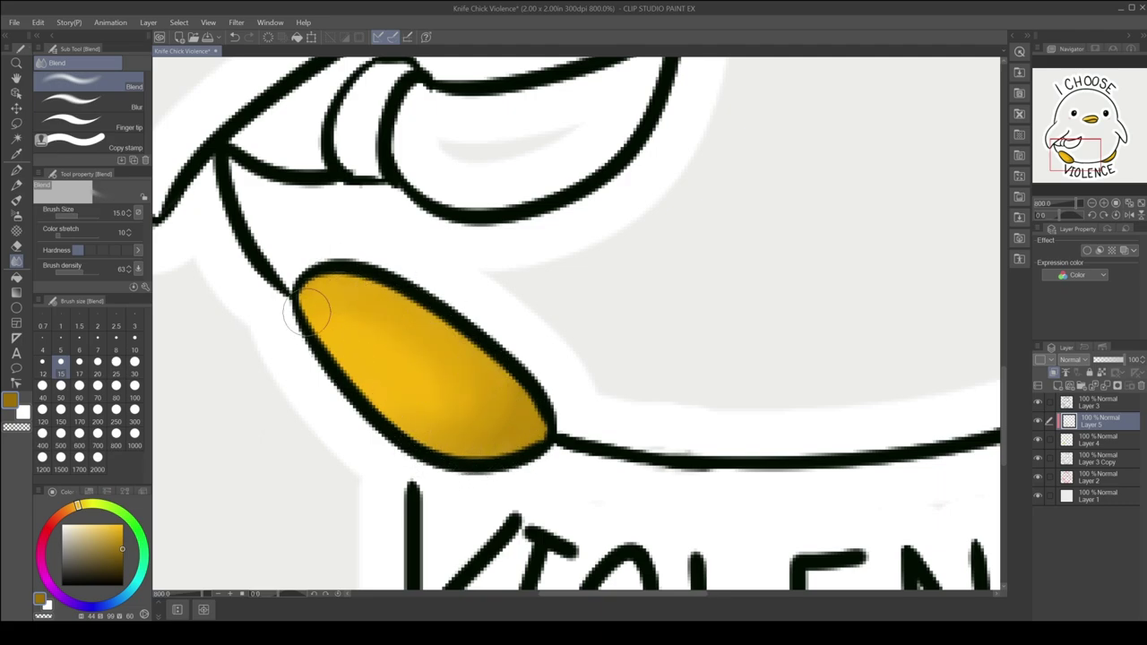
pyautogui.moveTo(308, 308)
pyautogui.mouseDown()
pyautogui.moveTo(456, 389)
pyautogui.moveTo(467, 435)
pyautogui.moveTo(343, 313)
pyautogui.mouseUp()
pyautogui.moveTo(1076, 160)
pyautogui.mouseDown()
pyautogui.moveTo(1130, 165)
pyautogui.moveTo(1078, 162)
pyautogui.mouseUp()
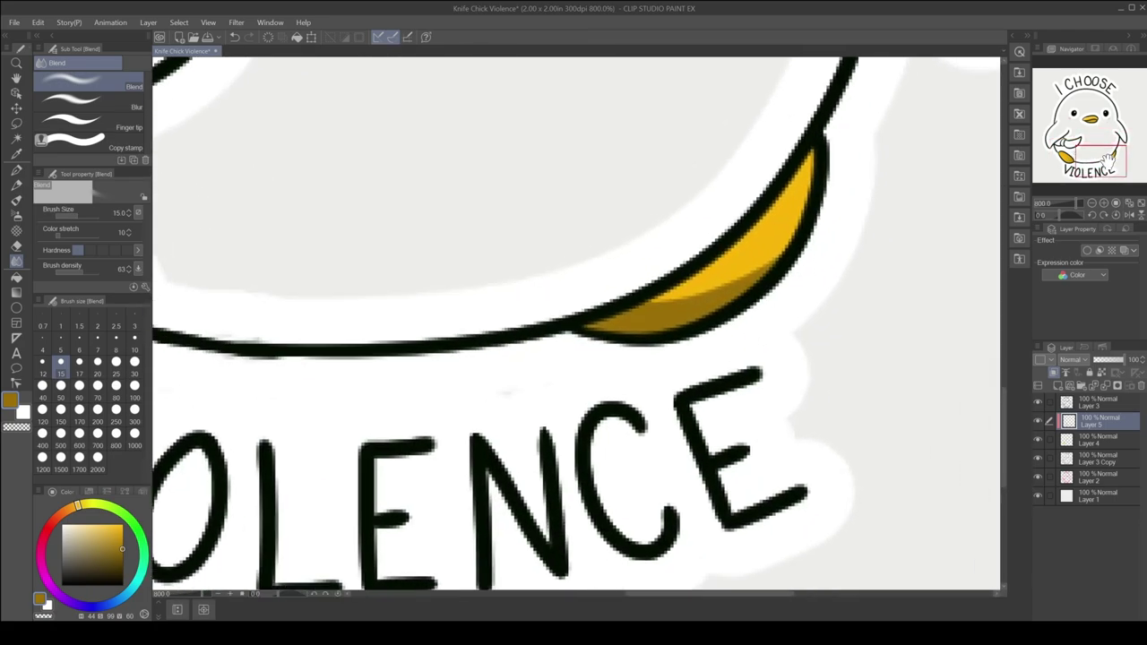
pyautogui.moveTo(774, 225); pyautogui.dragTo(702, 308)
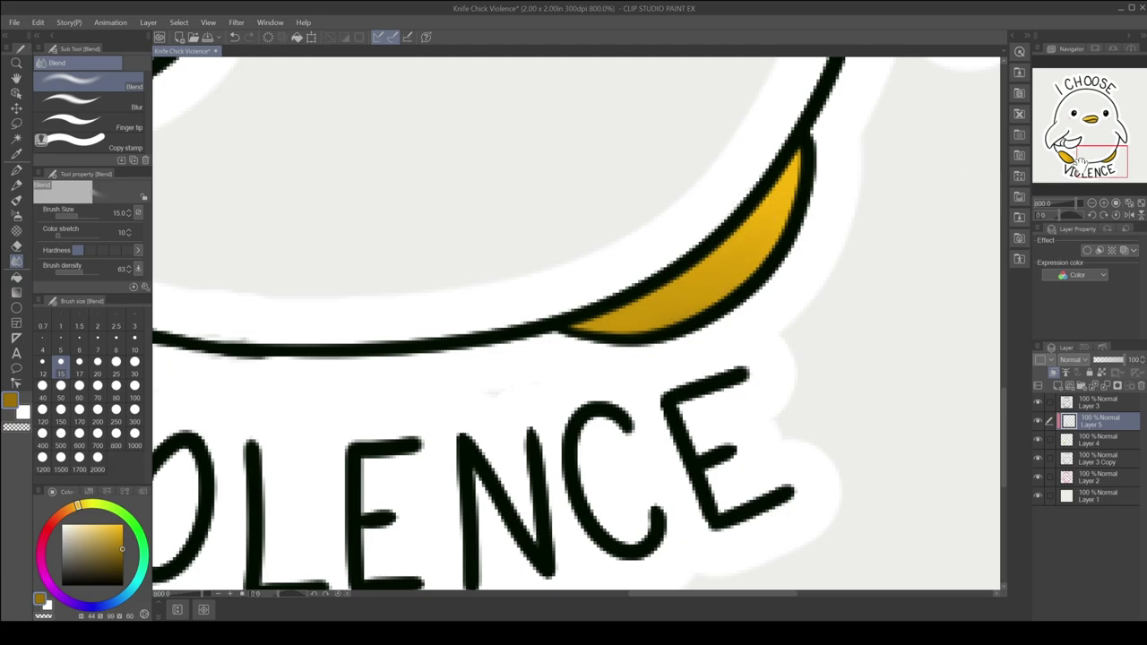
pyautogui.moveTo(1082, 162); pyautogui.dragTo(1064, 151)
# Paint darker shading across the left foot and along the right foot's lower edge.
pyautogui.click(17, 199)
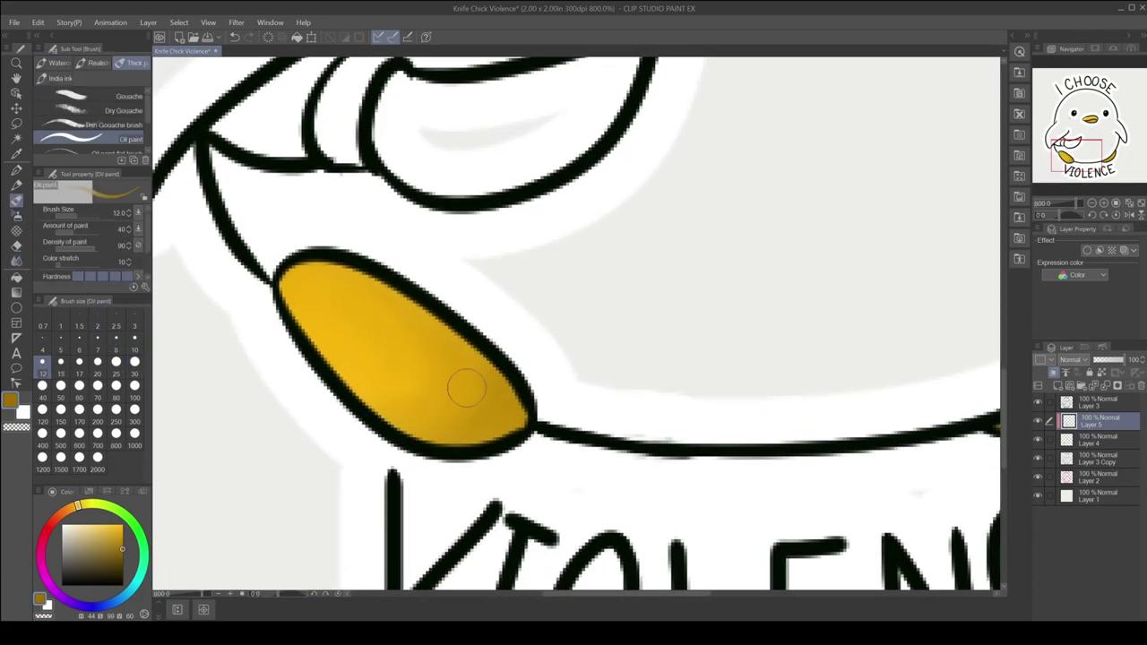
pyautogui.moveTo(383, 287)
pyautogui.mouseDown()
pyautogui.moveTo(401, 289)
pyautogui.moveTo(484, 428)
pyautogui.mouseUp()
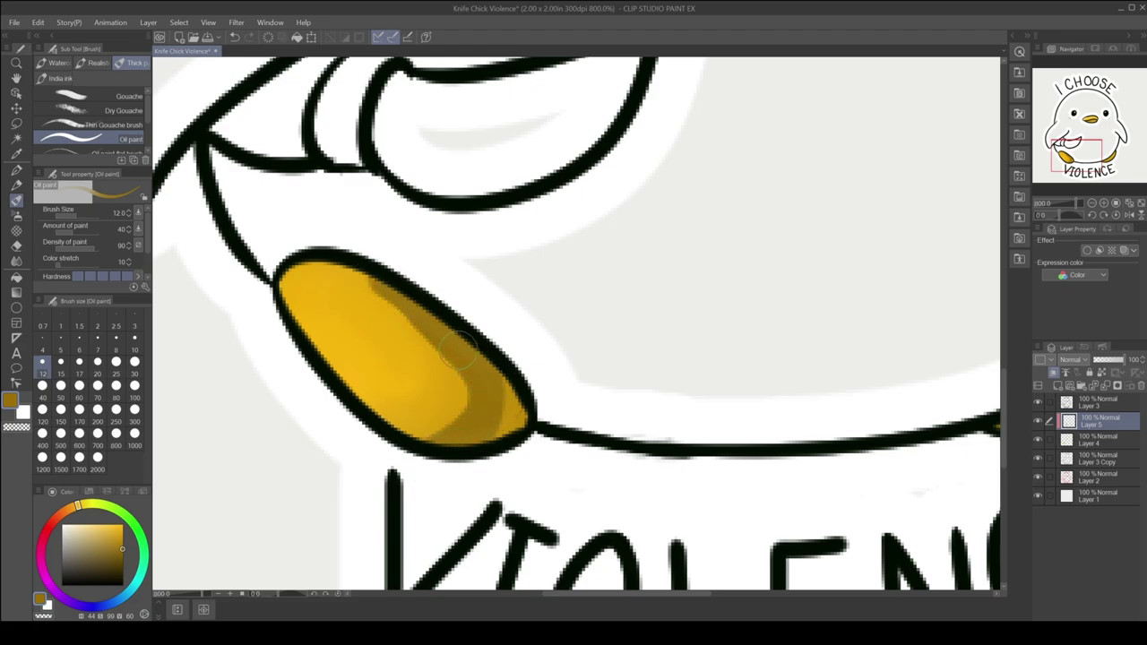
pyautogui.moveTo(458, 349); pyautogui.dragTo(404, 435)
pyautogui.moveTo(506, 372); pyautogui.dragTo(504, 431)
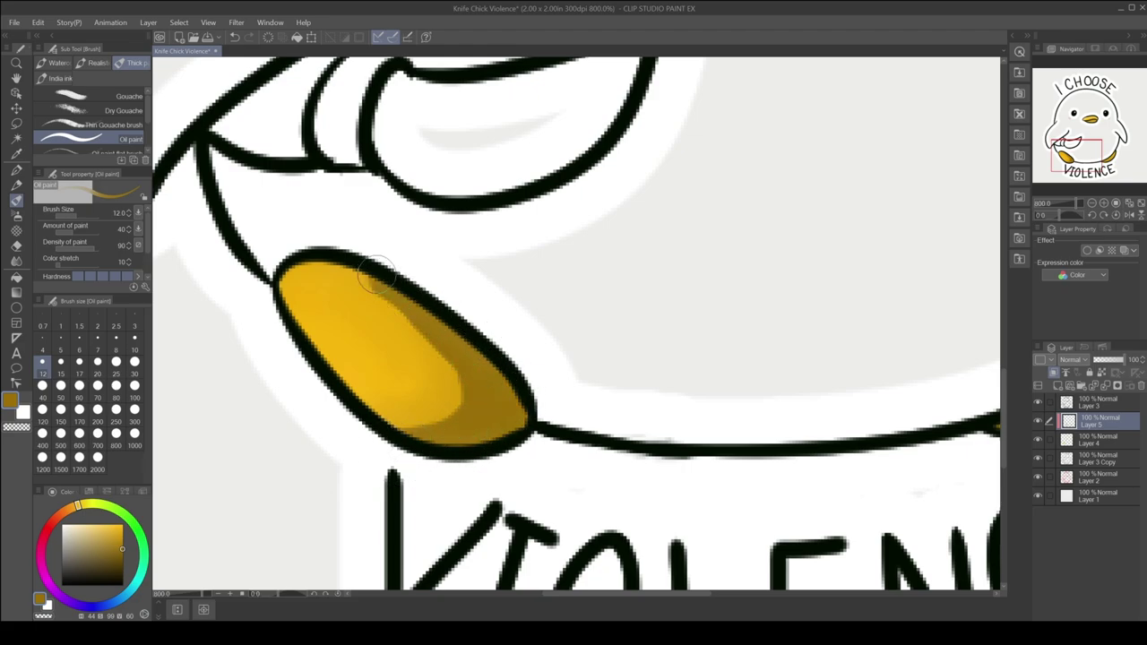
pyautogui.moveTo(385, 280); pyautogui.dragTo(345, 265)
pyautogui.moveTo(860, 214); pyautogui.dragTo(367, 81)
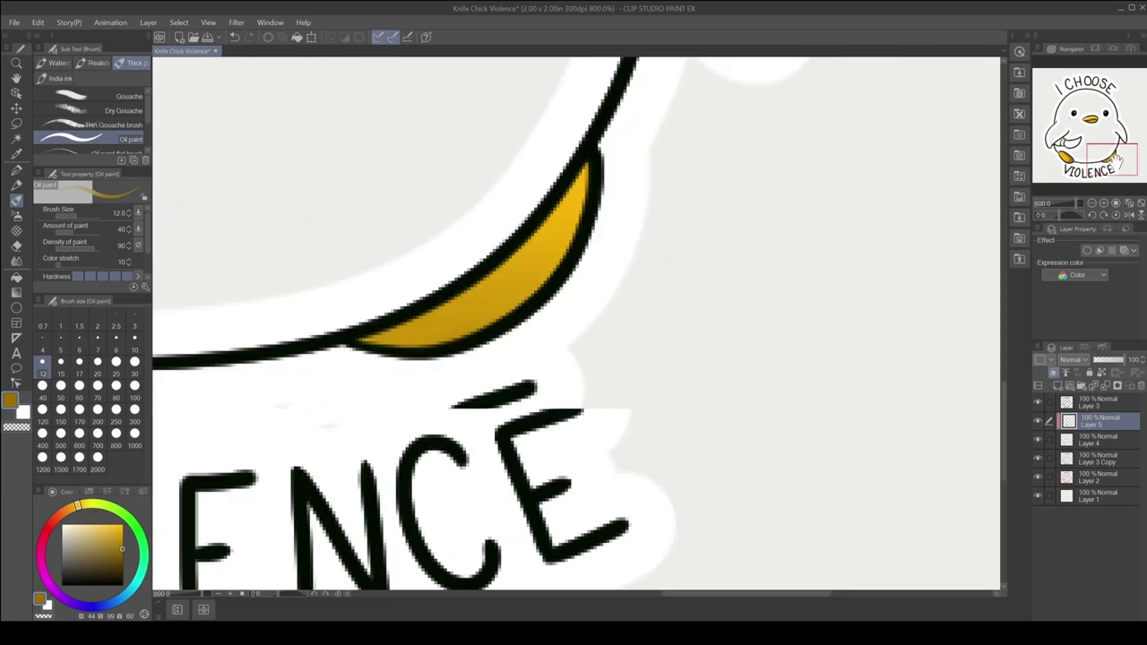
pyautogui.moveTo(202, 301); pyautogui.dragTo(359, 269)
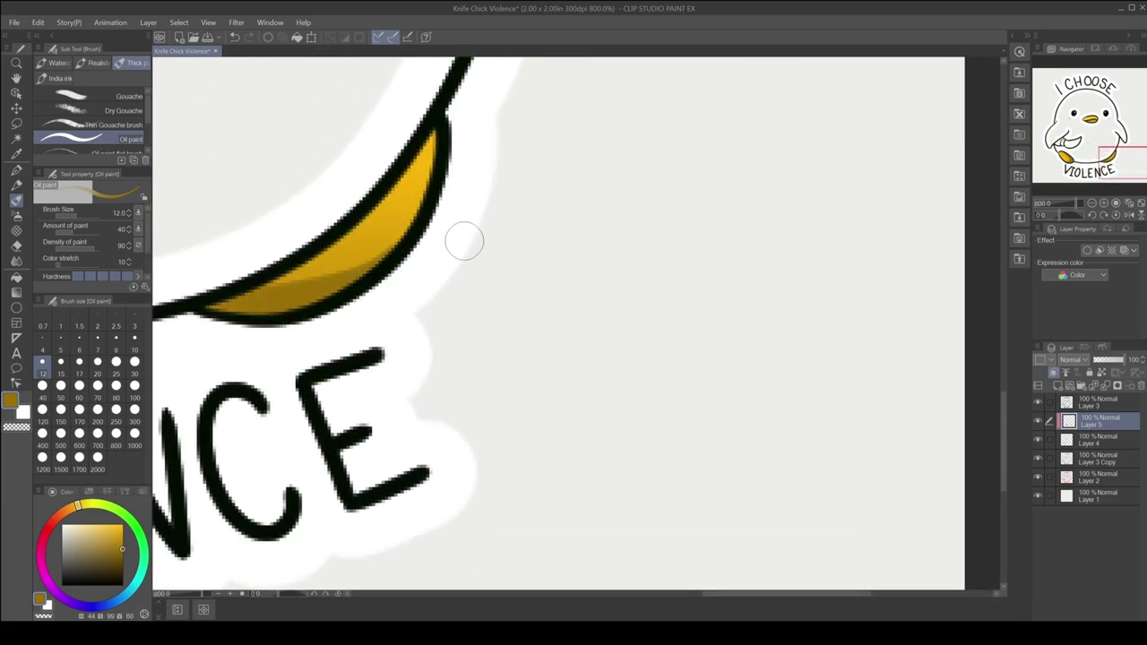
# Blend the dark shading smoothly on both feet.
pyautogui.press('j')
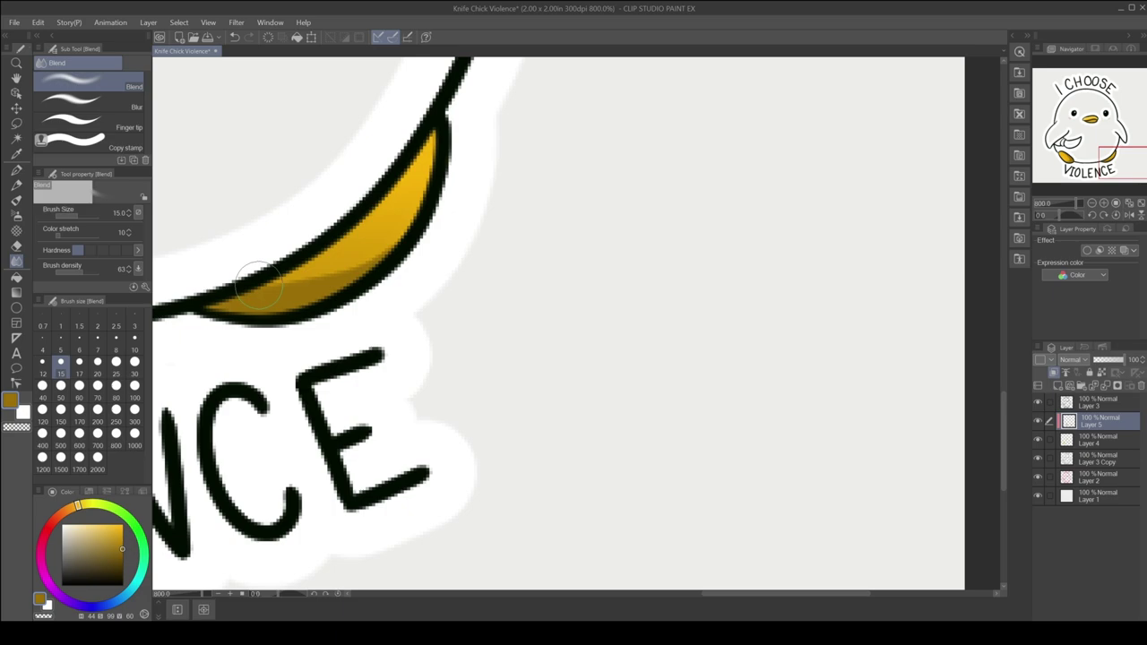
pyautogui.moveTo(260, 287); pyautogui.dragTo(401, 220)
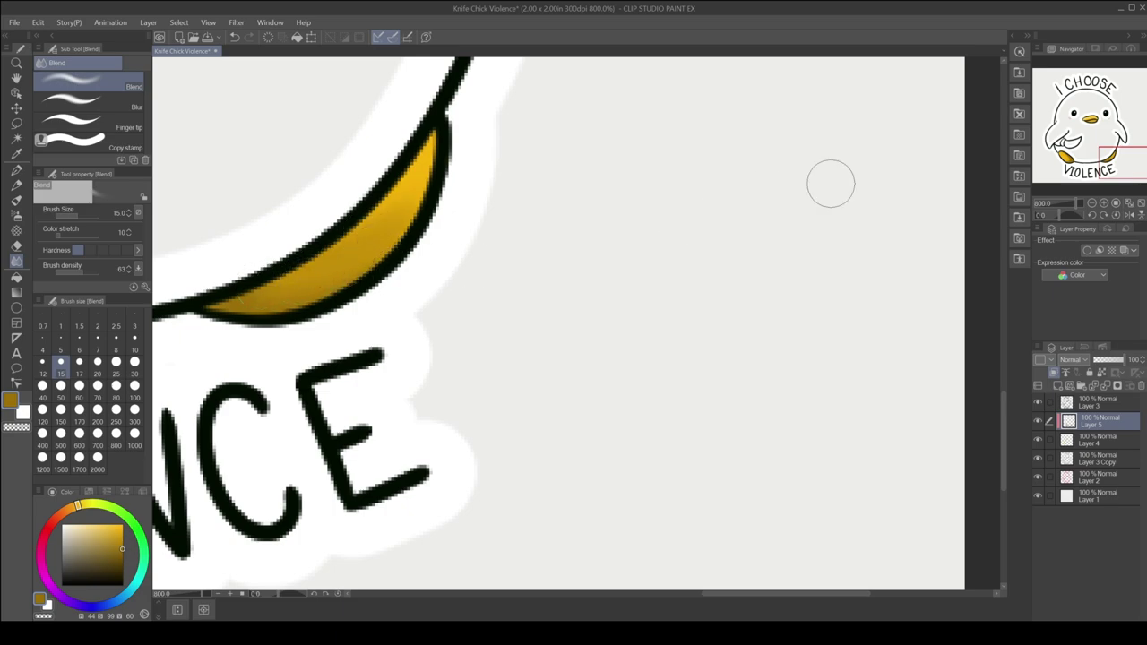
pyautogui.moveTo(1110, 167); pyautogui.dragTo(1040, 159)
pyautogui.moveTo(192, 256)
pyautogui.mouseDown()
pyautogui.moveTo(331, 341)
pyautogui.moveTo(313, 346)
pyautogui.moveTo(295, 309)
pyautogui.moveTo(277, 389)
pyautogui.moveTo(359, 359)
pyautogui.moveTo(205, 286)
pyautogui.moveTo(232, 295)
pyautogui.moveTo(256, 384)
pyautogui.moveTo(235, 277)
pyautogui.mouseUp()
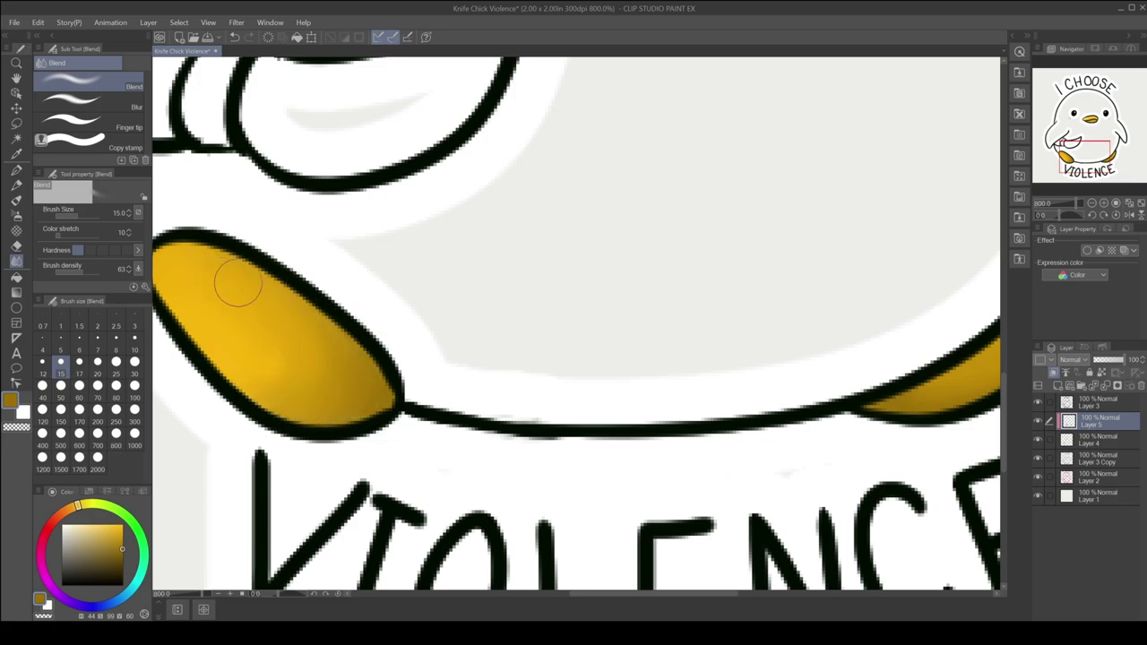
pyautogui.moveTo(1075, 154); pyautogui.dragTo(1061, 161)
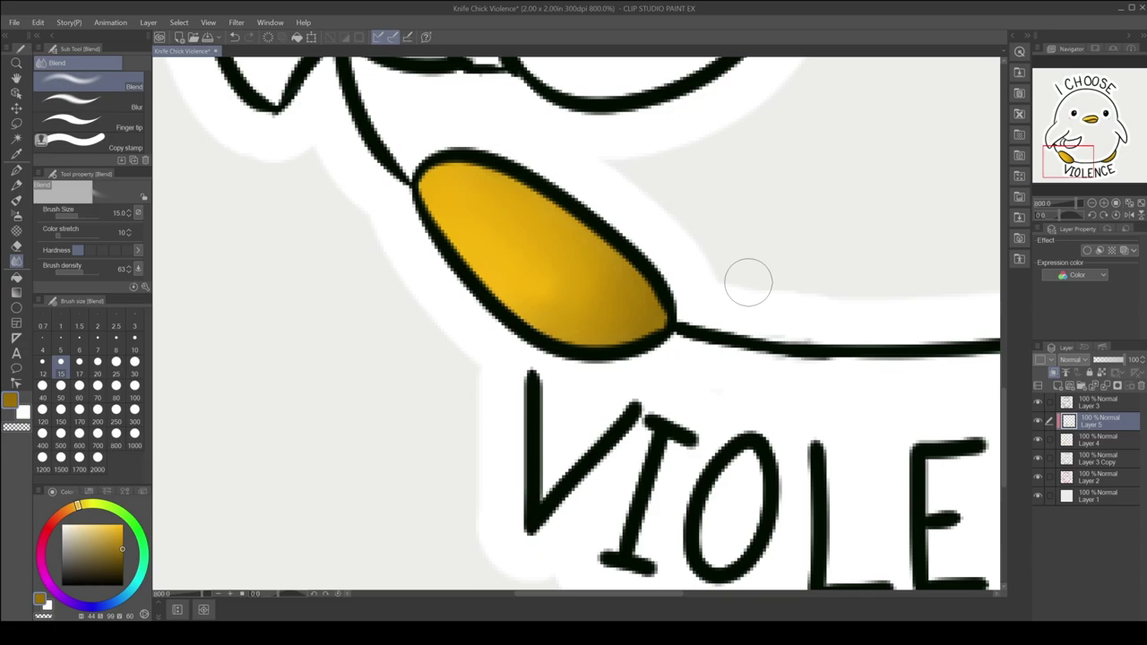
pyautogui.moveTo(594, 309); pyautogui.dragTo(574, 210)
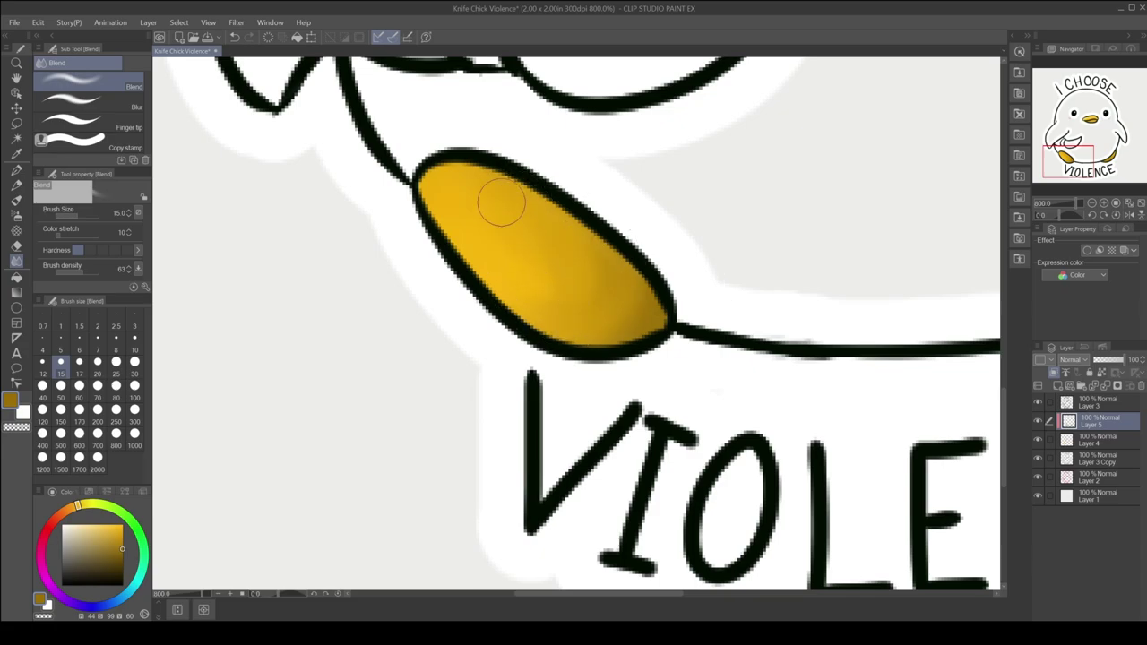
pyautogui.moveTo(501, 203)
pyautogui.mouseDown()
pyautogui.moveTo(615, 281)
pyautogui.moveTo(509, 296)
pyautogui.mouseUp()
# Pick a brighter yellow and undo the stray yellow over the foot outline.
pyautogui.click(92, 492)
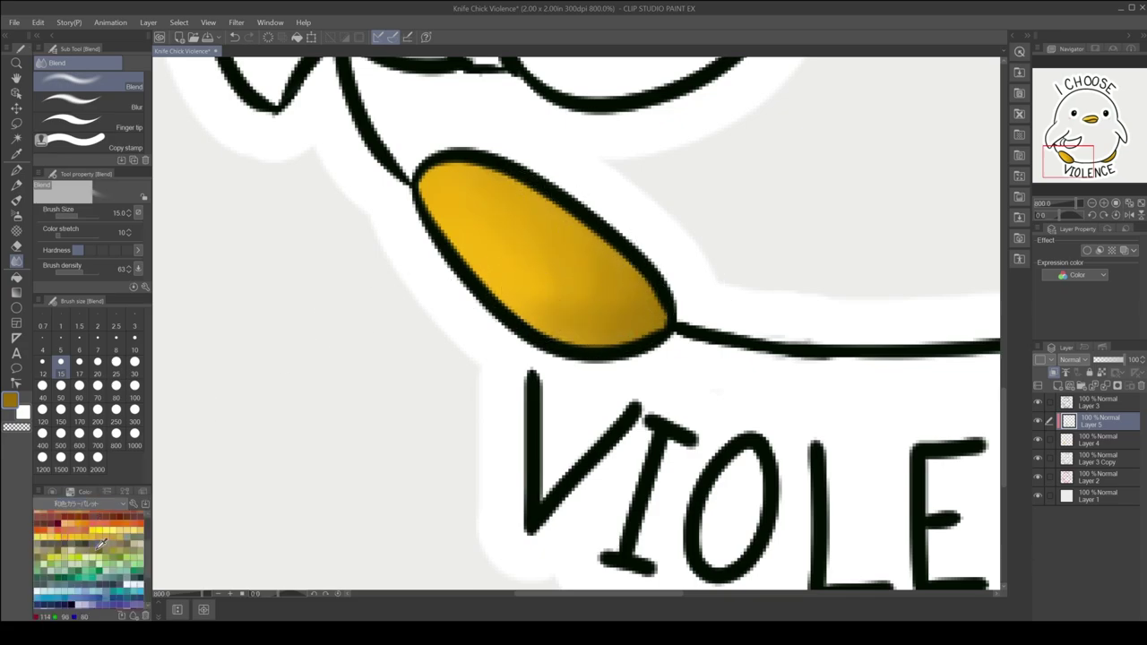
pyautogui.click(70, 531)
pyautogui.click(54, 493)
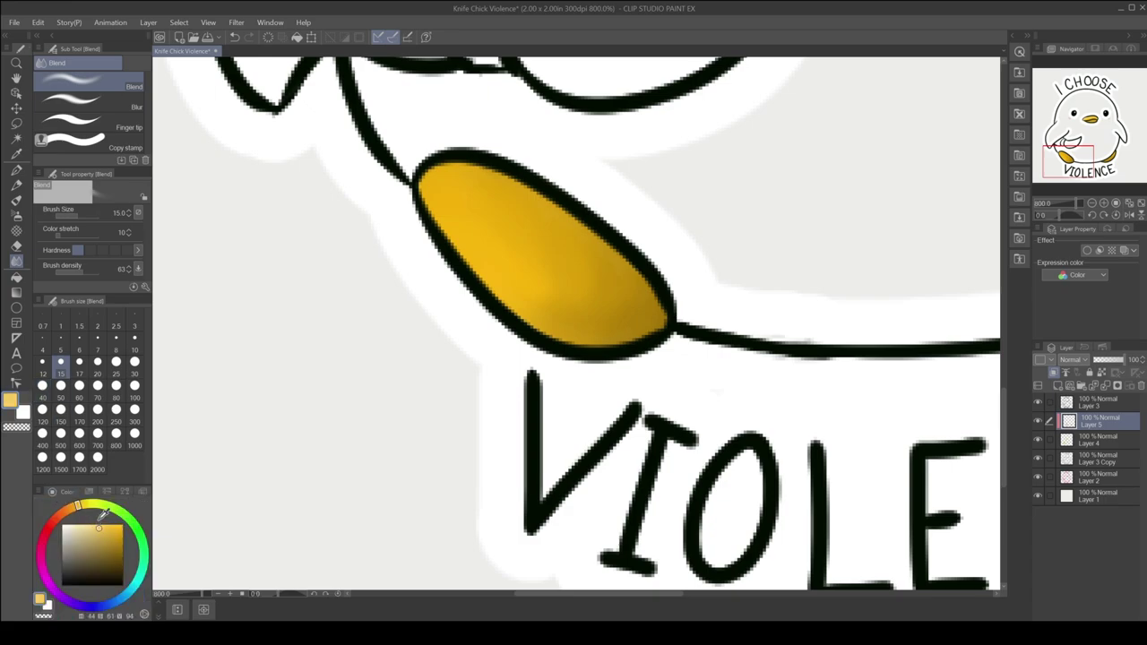
pyautogui.click(17, 199)
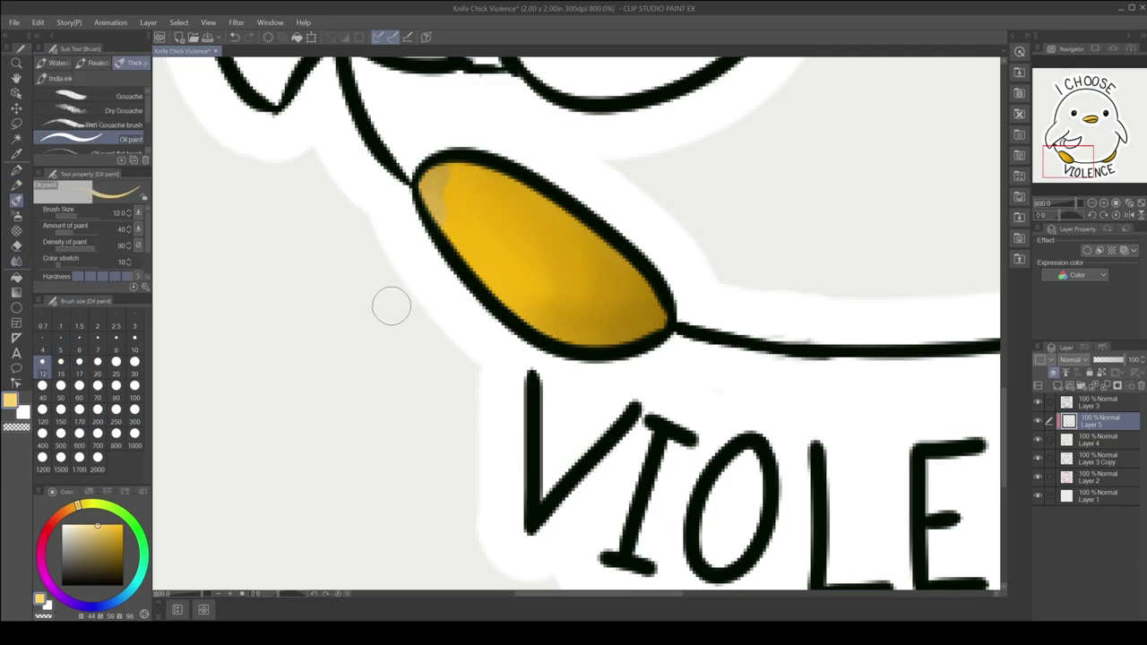
pyautogui.hotkey('ctrl', 'z')
# Even out the left foot's top-left with a deeper yellow, redoing one stroke.
pyautogui.click(70, 492)
pyautogui.click(69, 534)
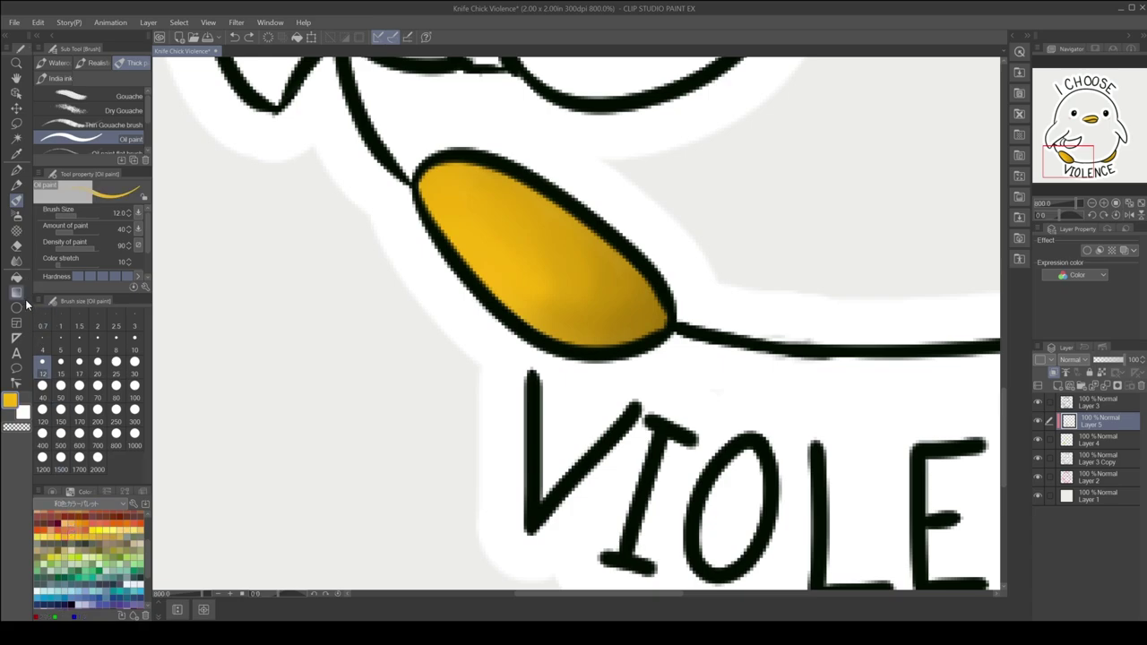
pyautogui.click(52, 492)
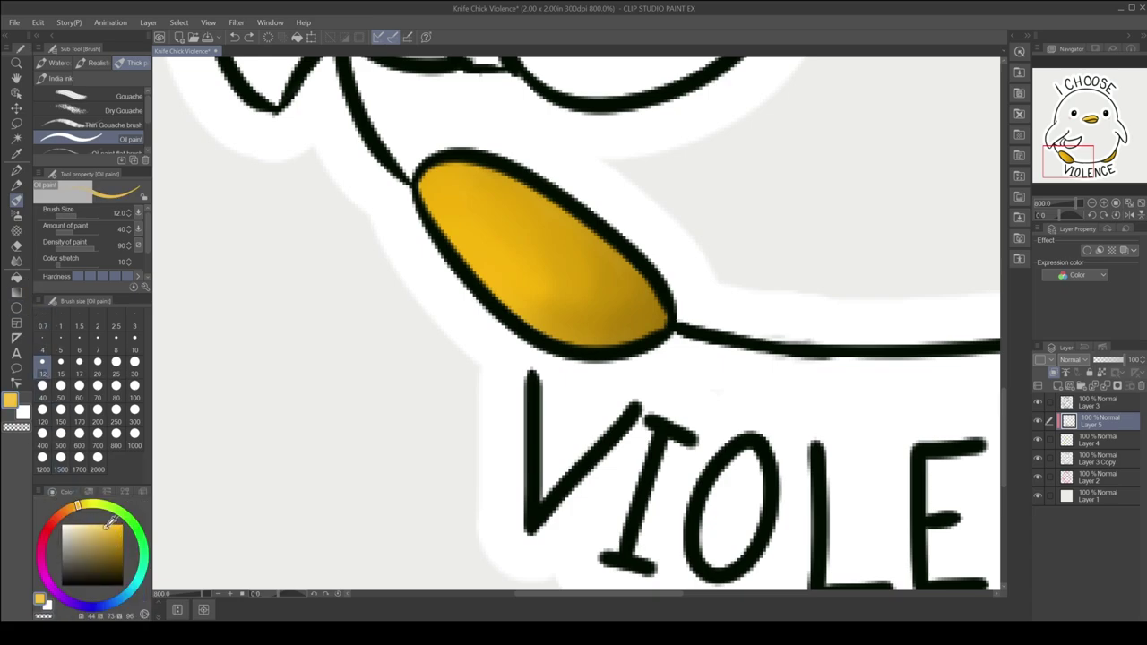
pyautogui.moveTo(445, 175); pyautogui.dragTo(436, 214)
pyautogui.click(234, 37)
pyautogui.moveTo(446, 215); pyautogui.dragTo(439, 182)
# Add pale highlights, soften them into both feet, then zoom out to the whole chick.
pyautogui.click(87, 526)
pyautogui.moveTo(421, 224)
pyautogui.mouseDown()
pyautogui.moveTo(443, 175)
pyautogui.moveTo(466, 260)
pyautogui.mouseUp()
pyautogui.moveTo(430, 197)
pyautogui.mouseDown()
pyautogui.moveTo(471, 170)
pyautogui.moveTo(475, 215)
pyautogui.mouseUp()
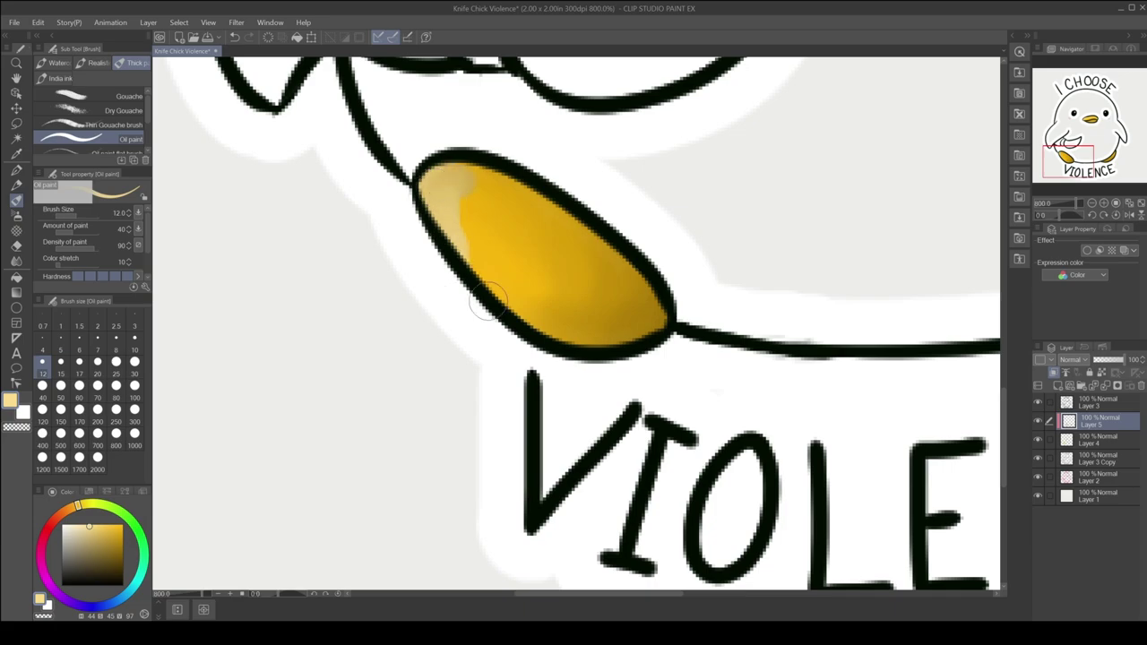
pyautogui.hscroll(5, 762, 224)
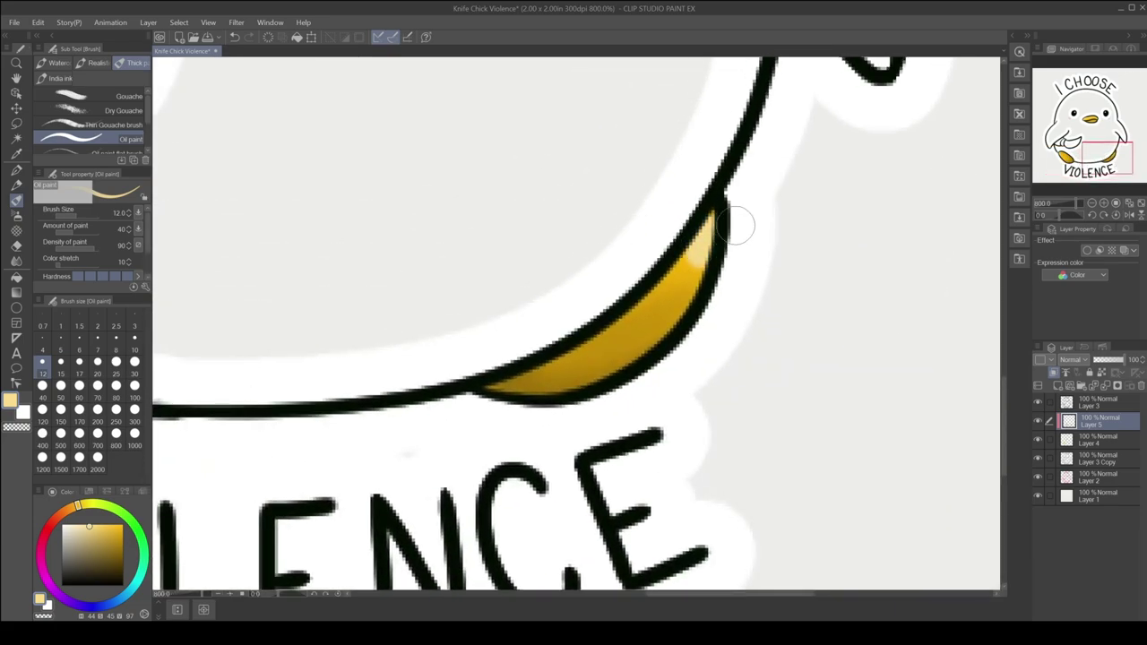
pyautogui.hscroll(-6, 574, 323)
pyautogui.scroll(2, 574, 323)
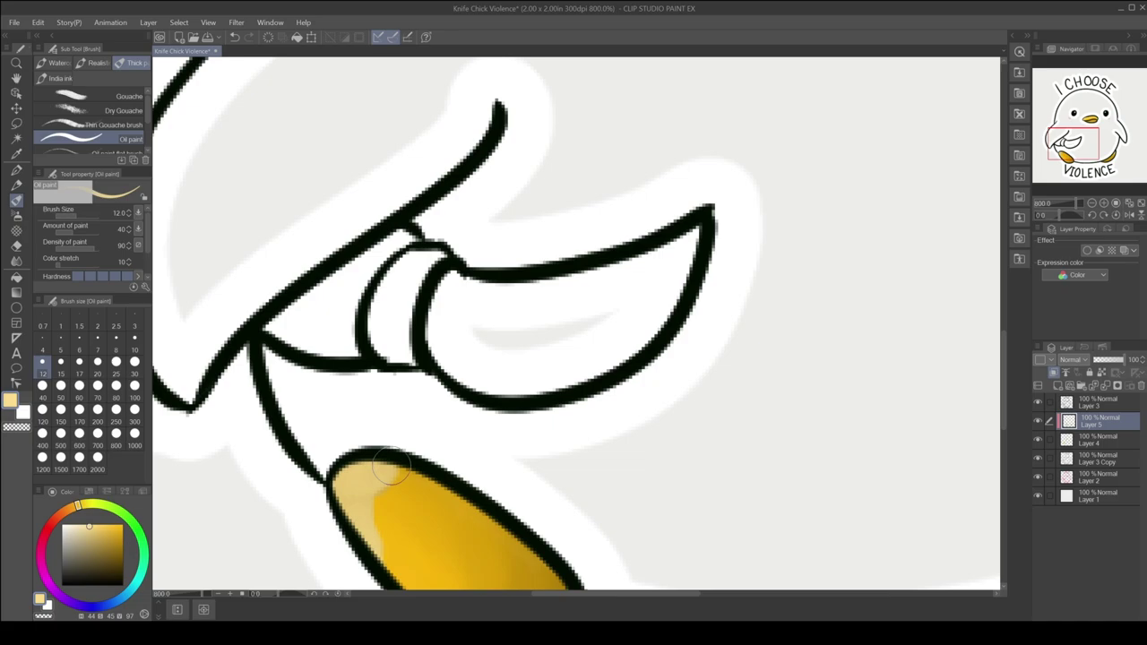
pyautogui.press('j')
pyautogui.scroll(-3, 379, 285)
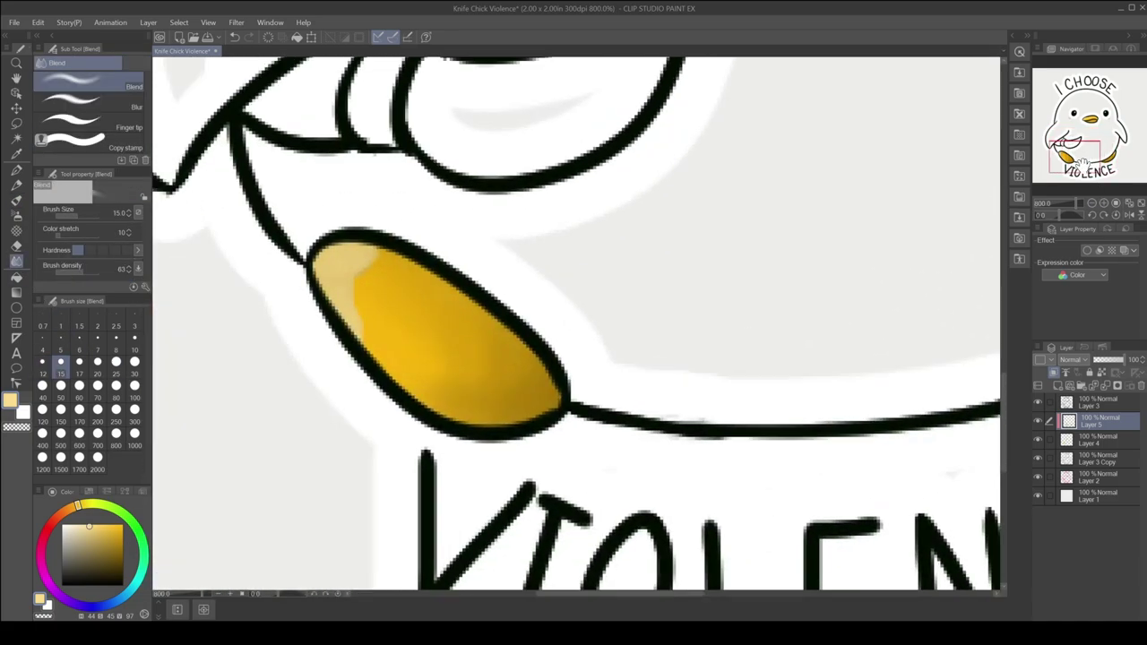
pyautogui.moveTo(380, 285)
pyautogui.mouseDown()
pyautogui.moveTo(346, 289)
pyautogui.moveTo(350, 274)
pyautogui.moveTo(377, 353)
pyautogui.moveTo(379, 274)
pyautogui.moveTo(392, 359)
pyautogui.mouseUp()
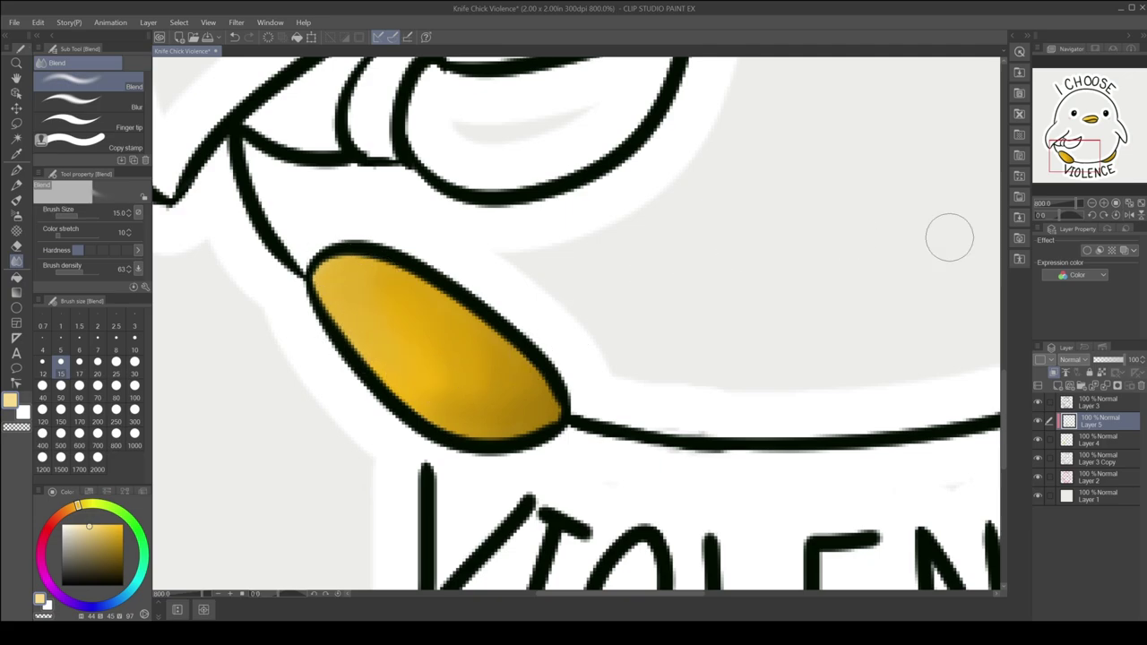
pyautogui.moveTo(1089, 157); pyautogui.dragTo(1113, 152)
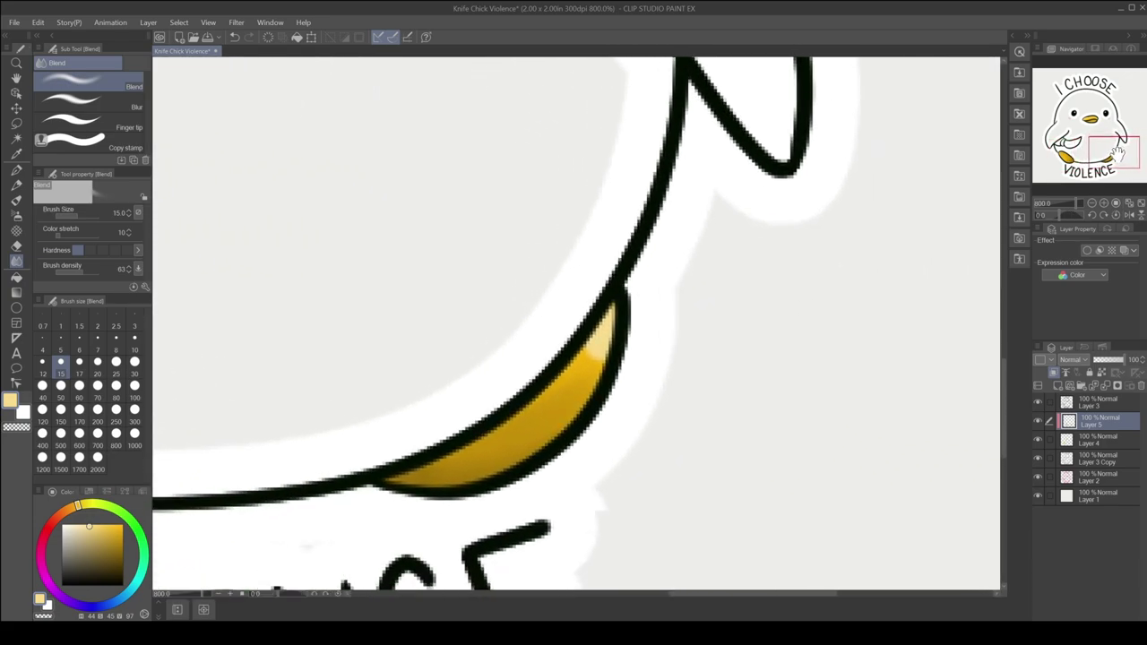
pyautogui.moveTo(597, 341)
pyautogui.mouseDown()
pyautogui.moveTo(555, 412)
pyautogui.moveTo(587, 358)
pyautogui.moveTo(545, 397)
pyautogui.mouseUp()
pyautogui.click(1093, 206)
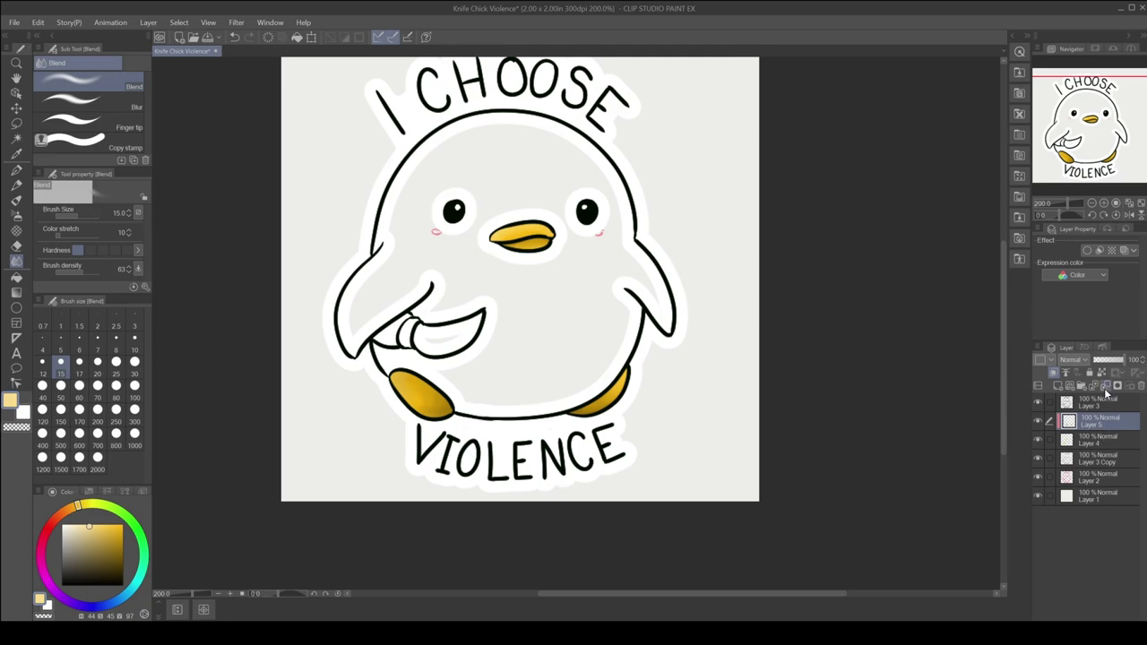
# Merge the foot shading layer down, add a new layer, zoom in, and open preset colours.
pyautogui.click(1105, 388)
pyautogui.click(1059, 385)
pyautogui.click(1104, 204)
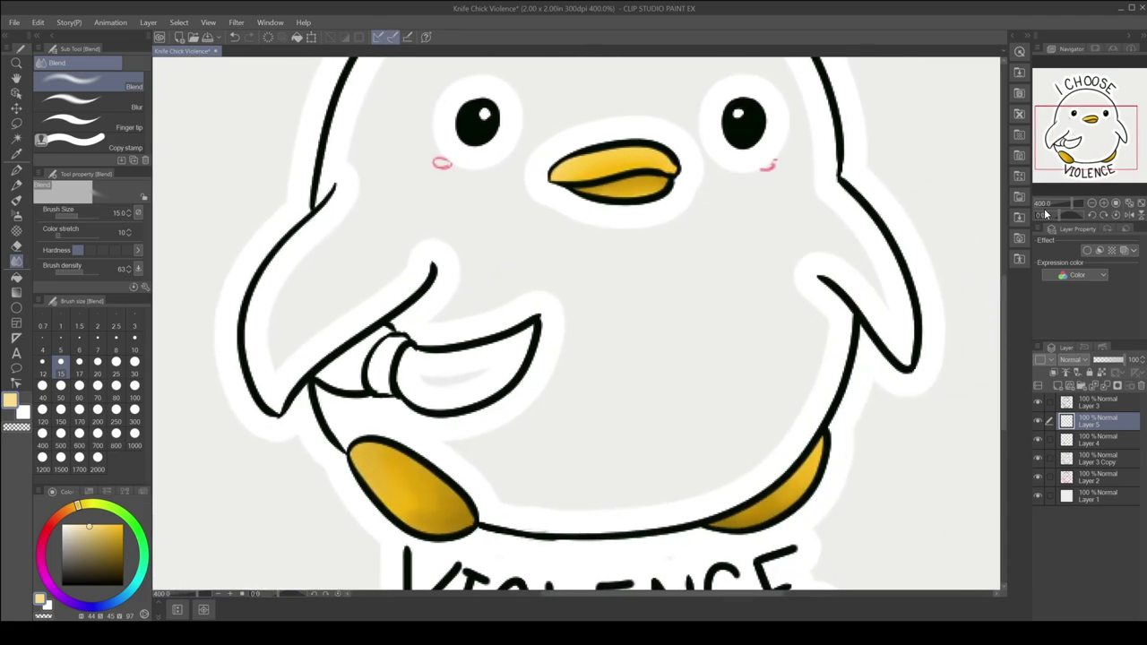
pyautogui.click(89, 492)
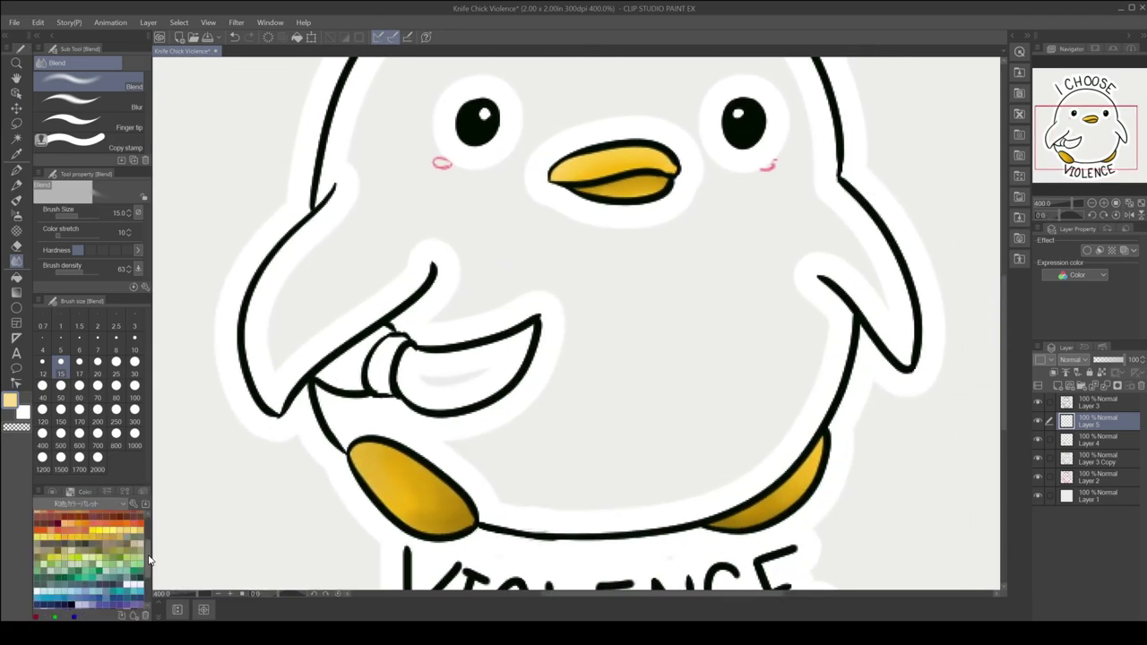
pyautogui.scroll(-5, 143, 561)
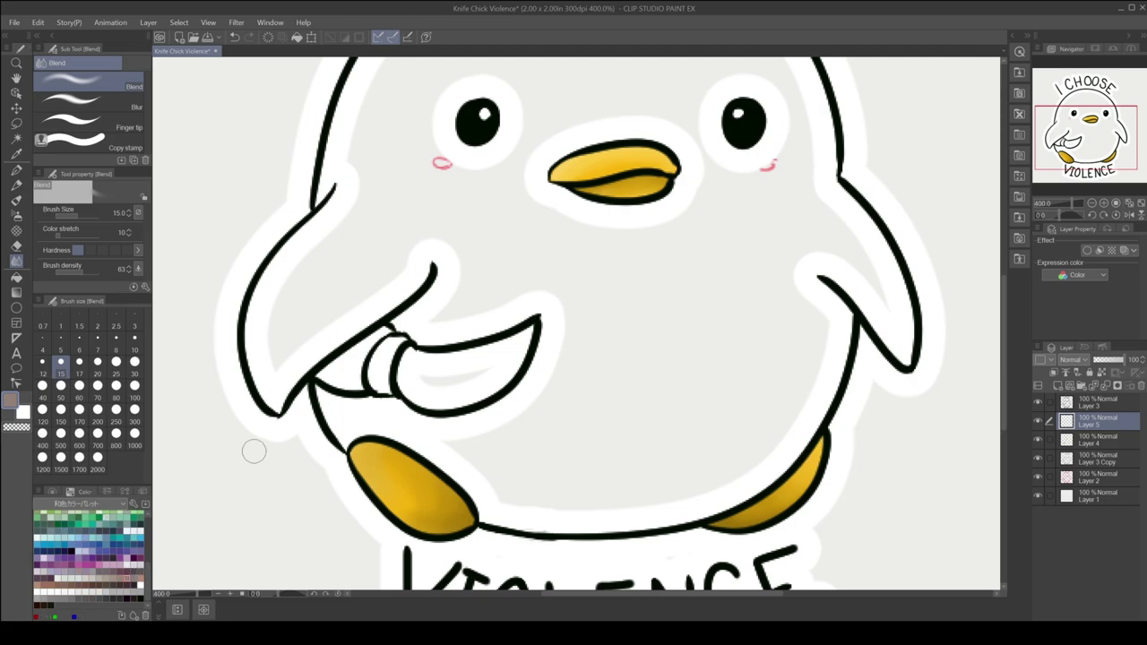
pyautogui.scroll(-3, 574, 323)
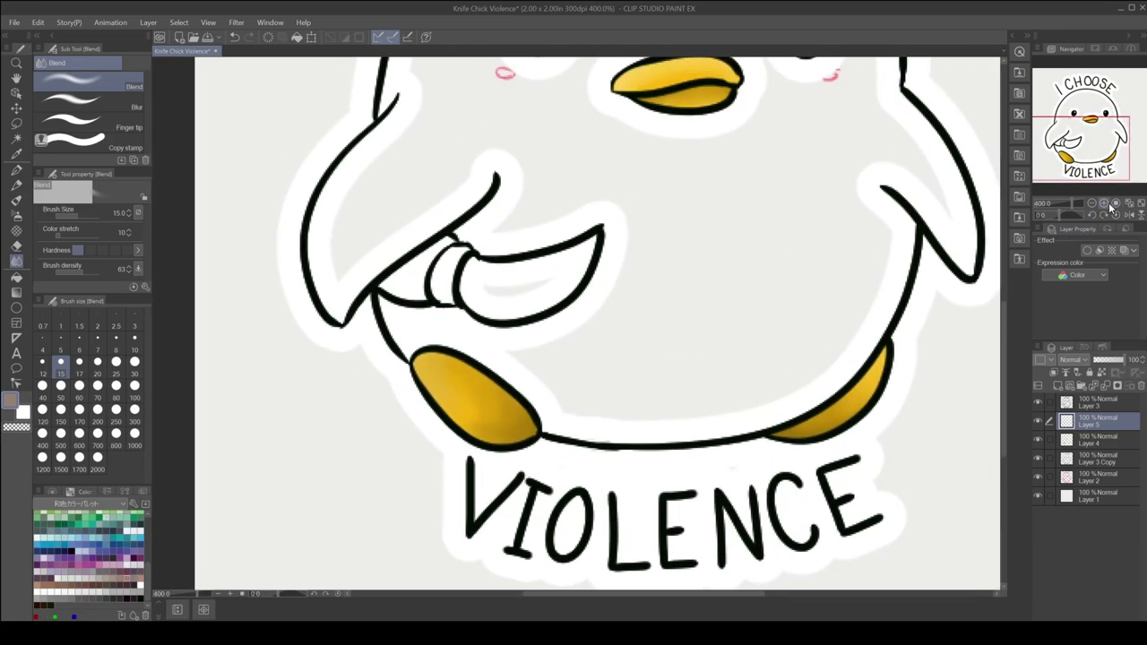
pyautogui.scroll(1, 815, 179)
# Paint muted grey-brown over the entire blade with Oil paint, covering its white highlight.
pyautogui.press('b')
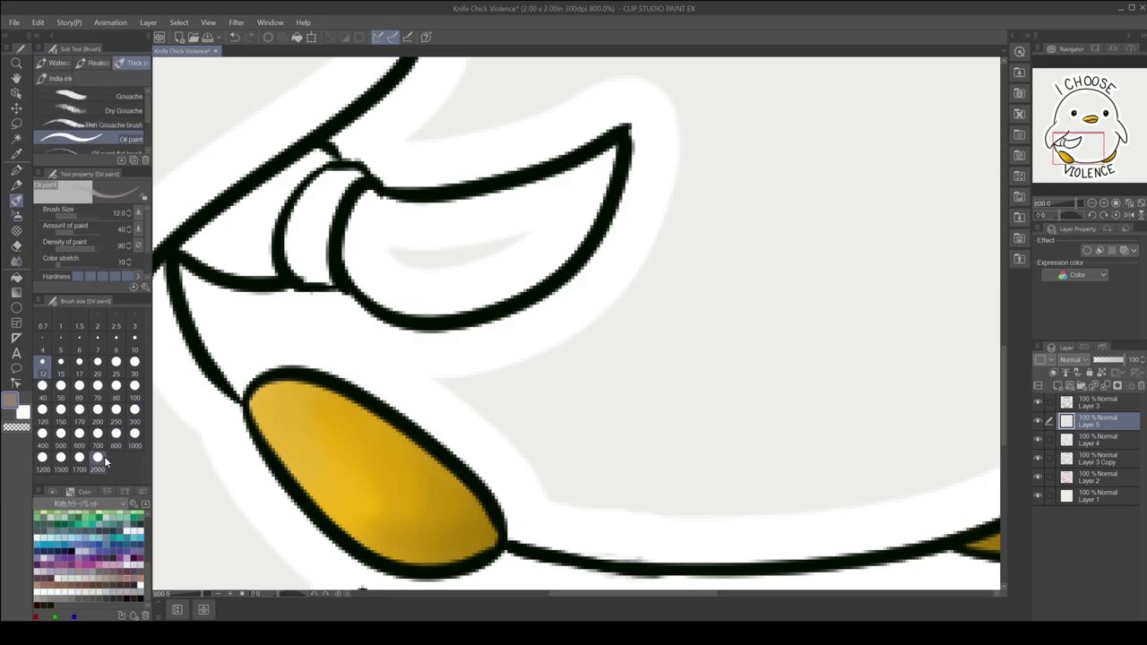
pyautogui.moveTo(436, 225)
pyautogui.mouseDown()
pyautogui.moveTo(385, 251)
pyautogui.moveTo(367, 206)
pyautogui.moveTo(354, 238)
pyautogui.moveTo(382, 287)
pyautogui.moveTo(423, 271)
pyautogui.mouseUp()
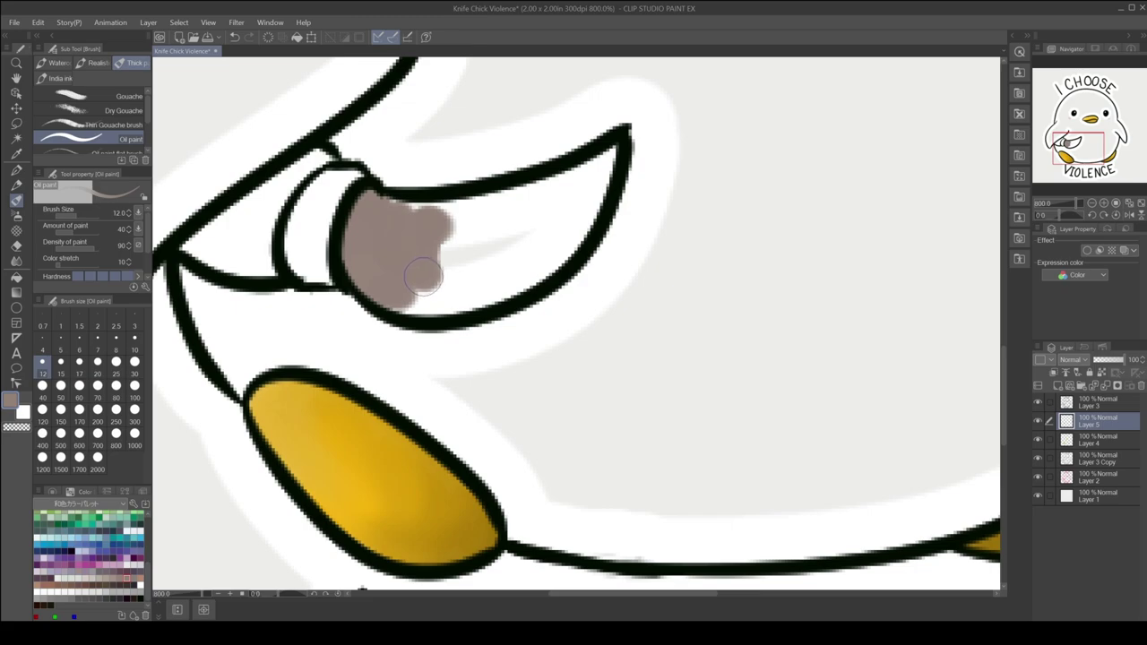
pyautogui.moveTo(388, 207)
pyautogui.mouseDown()
pyautogui.moveTo(448, 211)
pyautogui.moveTo(619, 145)
pyautogui.moveTo(441, 227)
pyautogui.moveTo(403, 300)
pyautogui.moveTo(484, 300)
pyautogui.moveTo(517, 274)
pyautogui.mouseUp()
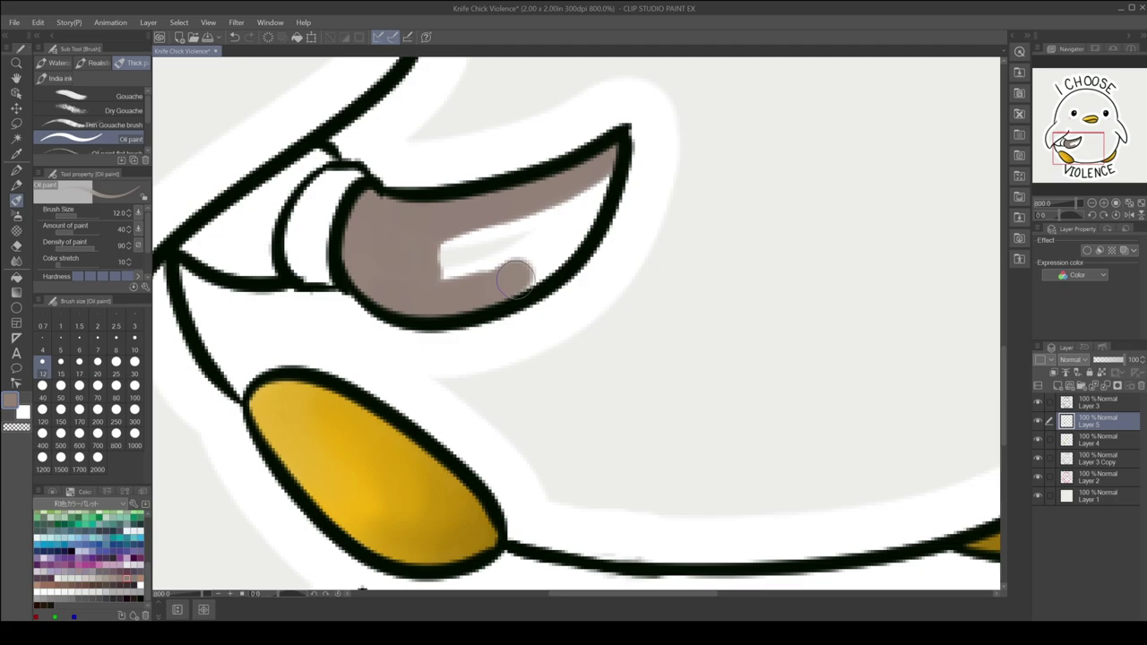
pyautogui.moveTo(517, 278)
pyautogui.mouseDown()
pyautogui.moveTo(525, 248)
pyautogui.moveTo(592, 184)
pyautogui.moveTo(514, 283)
pyautogui.mouseUp()
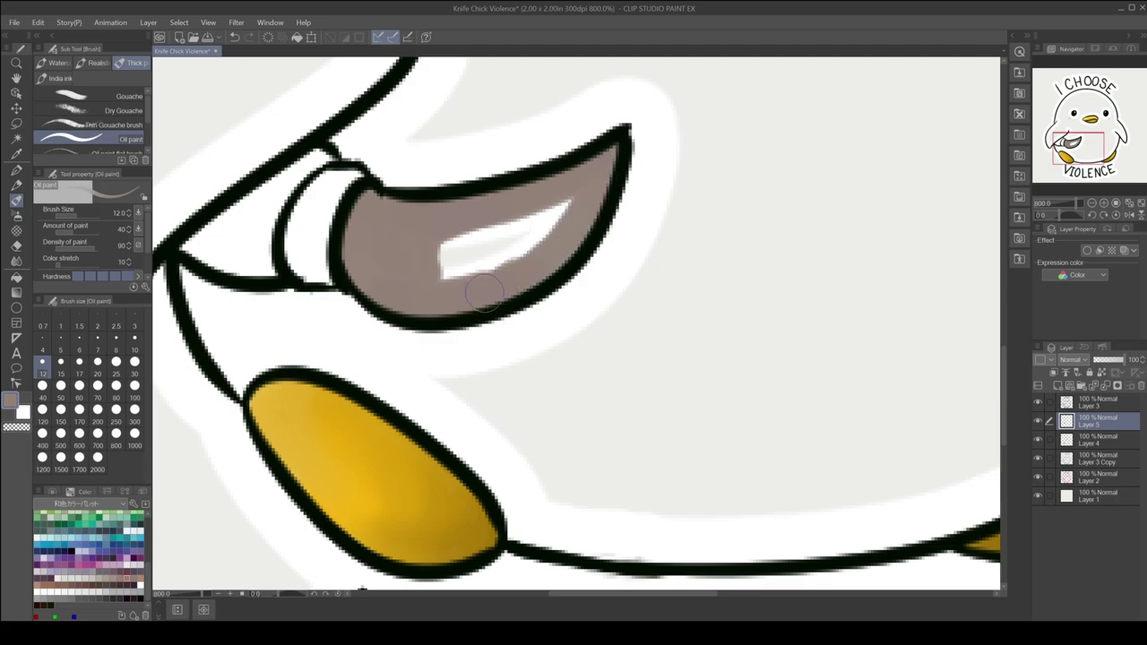
pyautogui.moveTo(514, 260)
pyautogui.mouseDown()
pyautogui.moveTo(560, 210)
pyautogui.moveTo(439, 269)
pyautogui.moveTo(508, 228)
pyautogui.mouseUp()
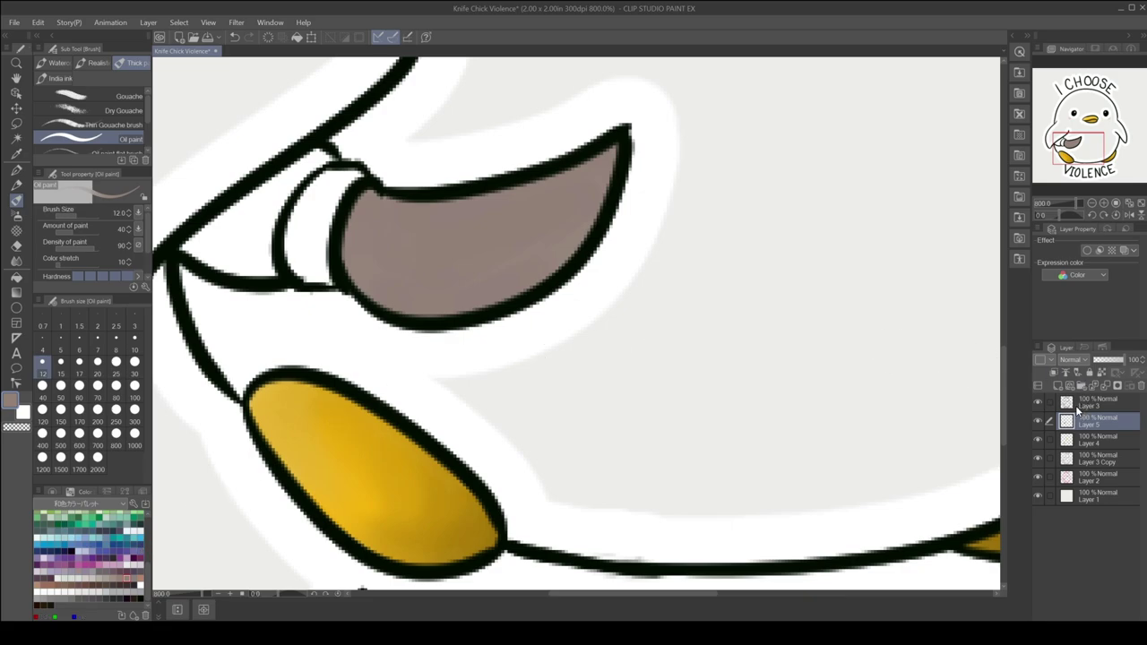
# Add a new layer clipped to the blade layer and pick a darker brown.
pyautogui.click(1059, 388)
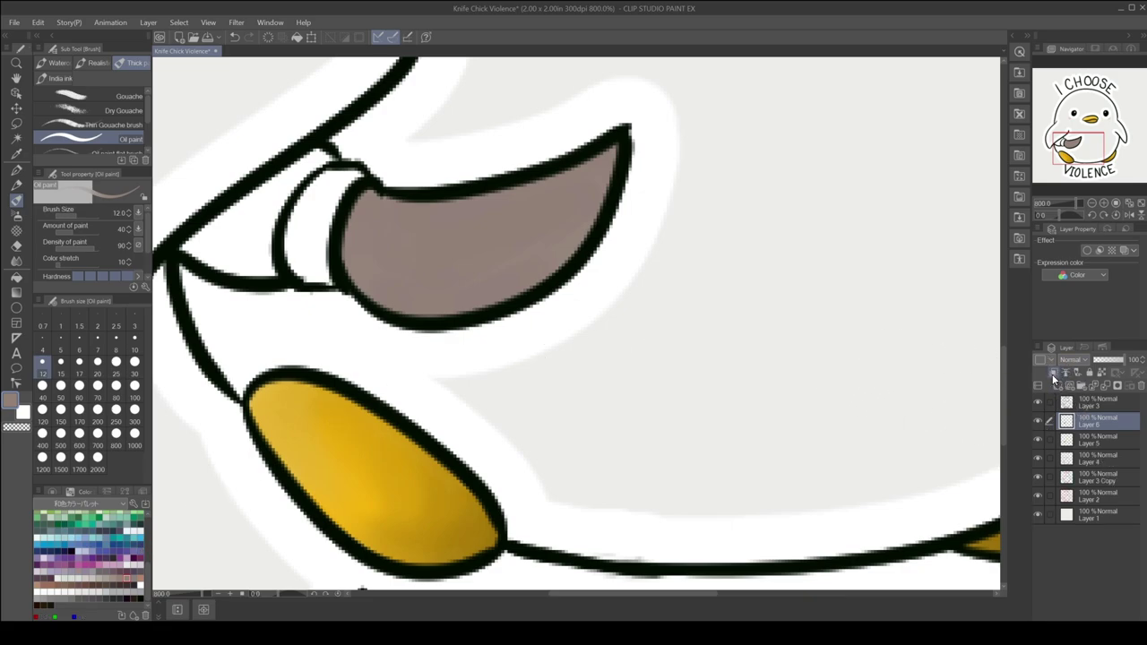
pyautogui.click(1053, 373)
pyautogui.click(52, 491)
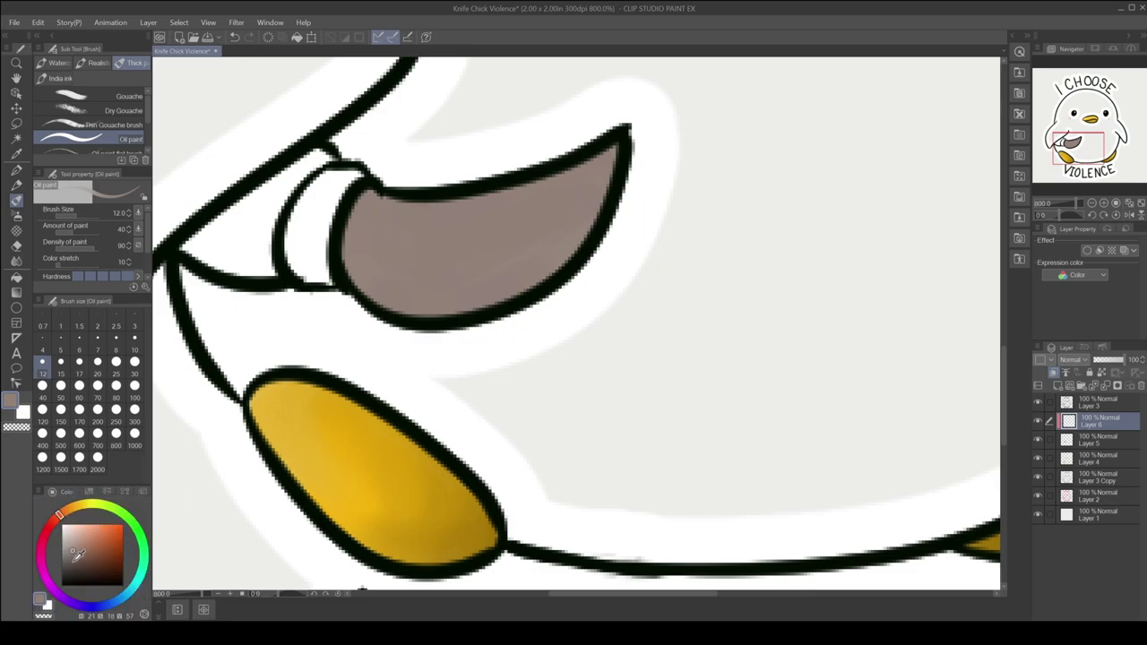
pyautogui.click(80, 559)
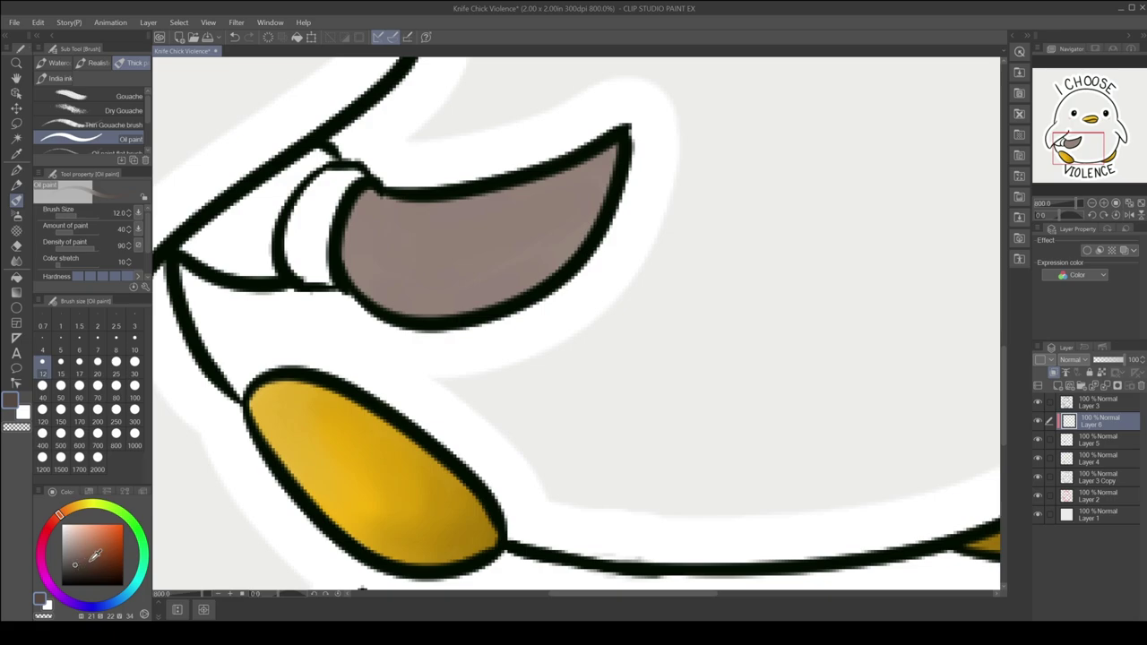
# Paint dark shading along the blade's lower edge to the tip and blend it.
pyautogui.moveTo(345, 262); pyautogui.dragTo(614, 211)
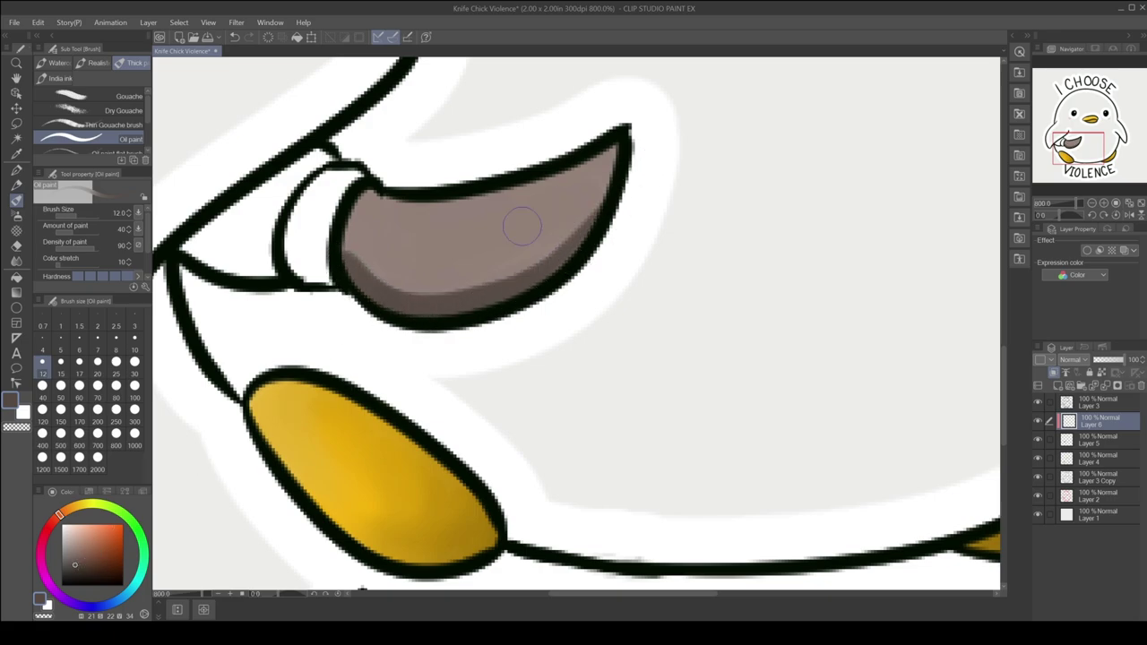
pyautogui.moveTo(345, 264)
pyautogui.mouseDown()
pyautogui.moveTo(410, 295)
pyautogui.moveTo(582, 232)
pyautogui.mouseUp()
pyautogui.moveTo(489, 278)
pyautogui.mouseDown()
pyautogui.moveTo(568, 236)
pyautogui.moveTo(628, 152)
pyautogui.mouseUp()
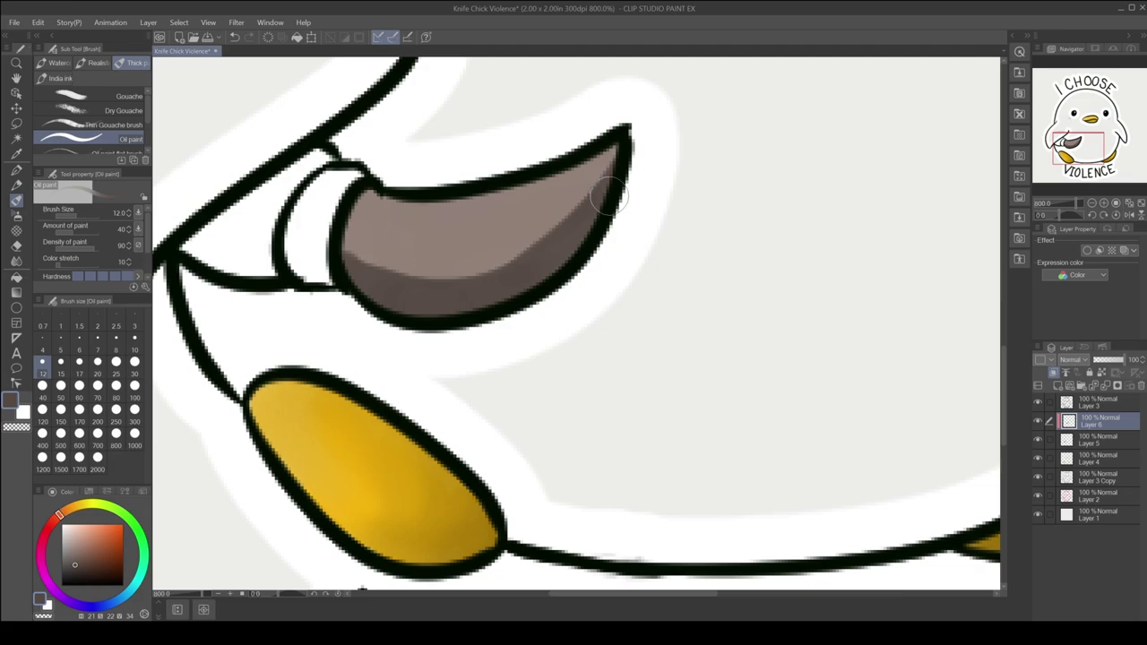
pyautogui.press('j')
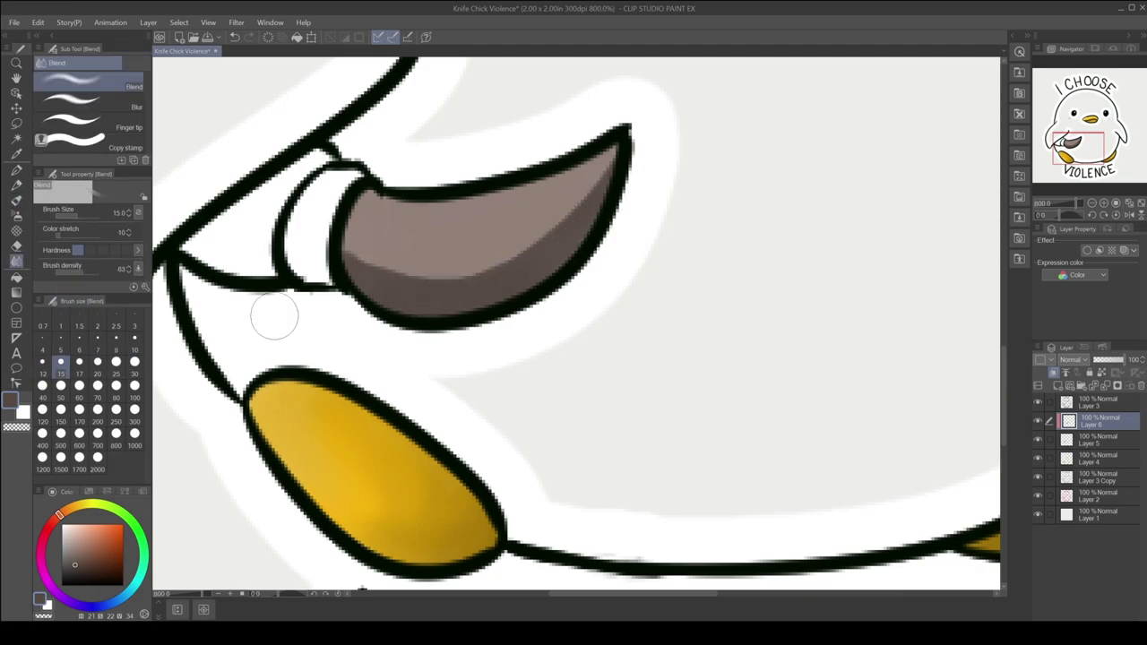
pyautogui.moveTo(355, 260)
pyautogui.mouseDown()
pyautogui.moveTo(488, 269)
pyautogui.moveTo(446, 275)
pyautogui.moveTo(614, 148)
pyautogui.moveTo(516, 255)
pyautogui.mouseUp()
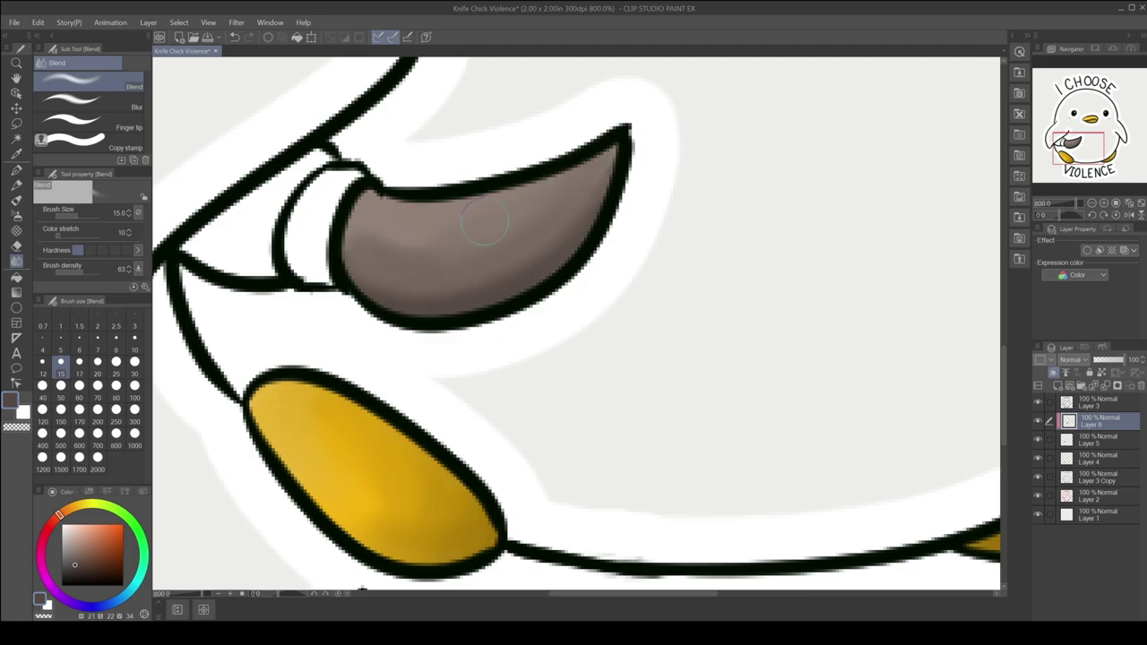
pyautogui.moveTo(417, 244)
pyautogui.mouseDown()
pyautogui.moveTo(551, 243)
pyautogui.moveTo(440, 295)
pyautogui.moveTo(418, 287)
pyautogui.moveTo(590, 170)
pyautogui.mouseUp()
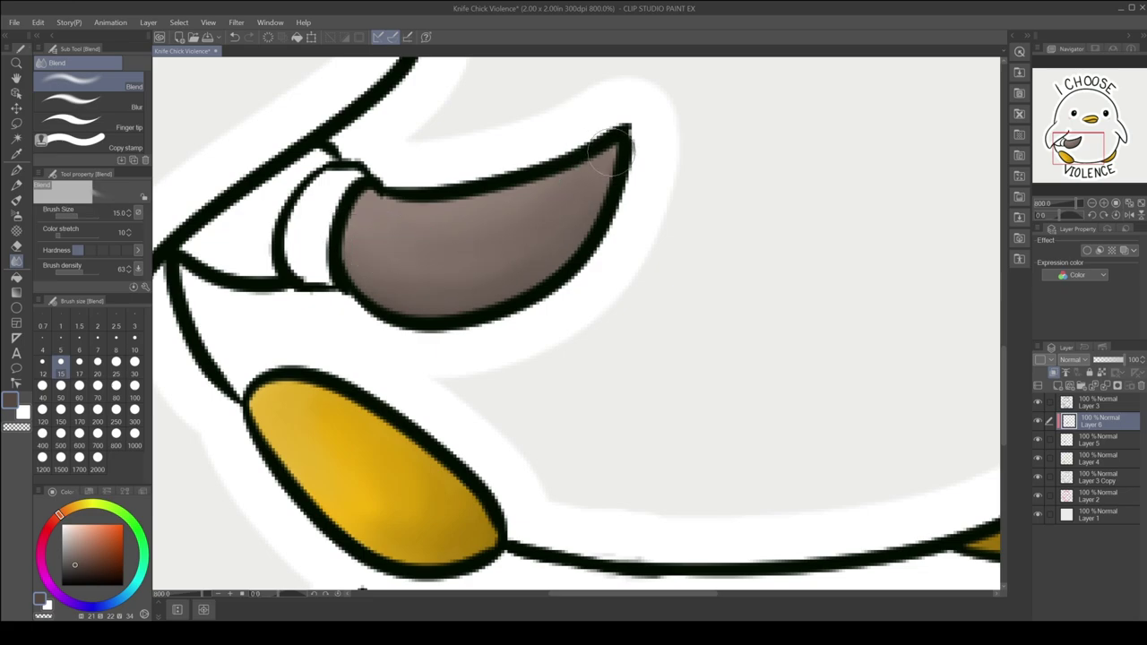
pyautogui.moveTo(592, 148)
pyautogui.mouseDown()
pyautogui.moveTo(486, 243)
pyautogui.moveTo(582, 171)
pyautogui.moveTo(493, 275)
pyautogui.mouseUp()
# Deepen the dark band along the blade's lower edge and soften it.
pyautogui.click(16, 199)
pyautogui.moveTo(339, 258)
pyautogui.mouseDown()
pyautogui.moveTo(359, 281)
pyautogui.moveTo(627, 147)
pyautogui.mouseUp()
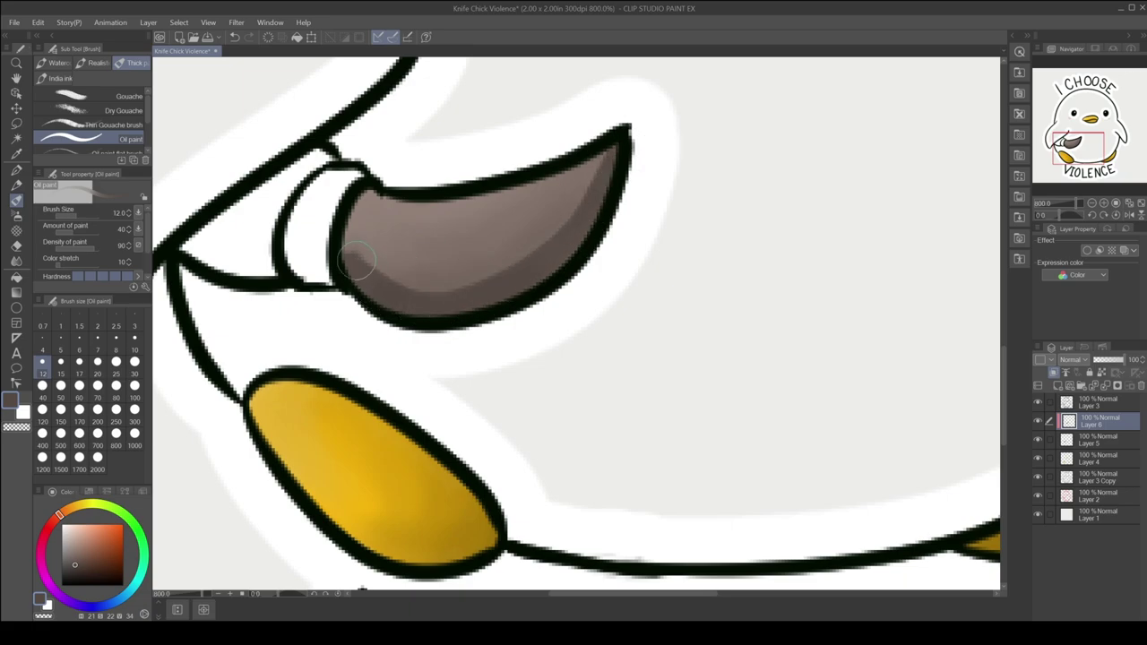
pyautogui.moveTo(357, 260); pyautogui.dragTo(516, 289)
pyautogui.click(16, 260)
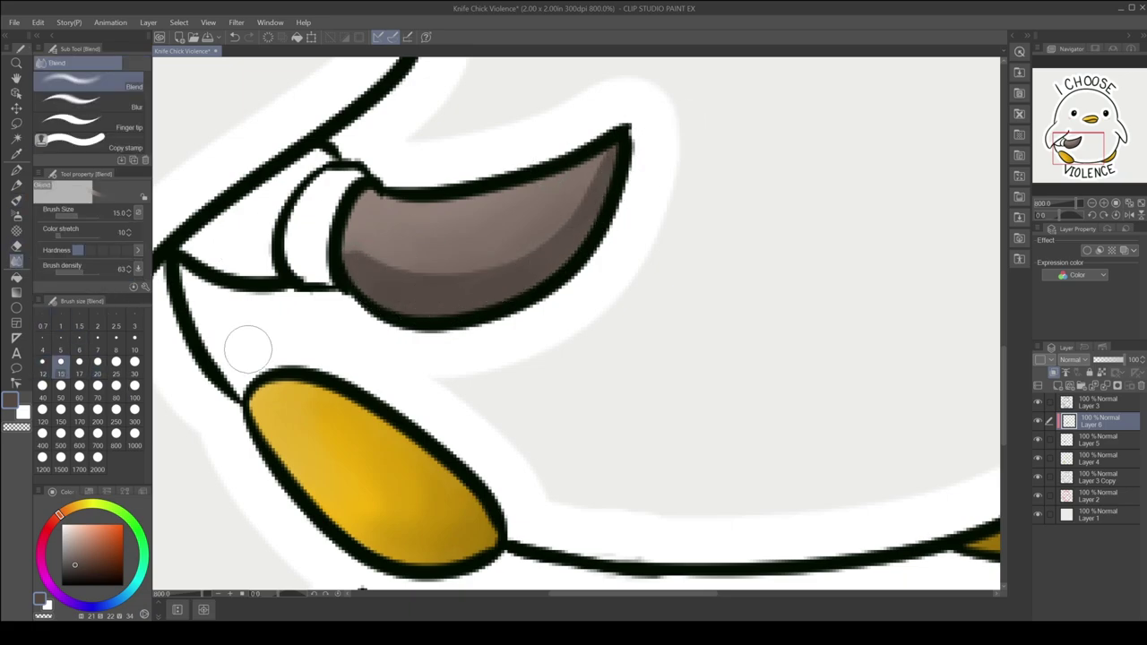
pyautogui.moveTo(379, 274)
pyautogui.mouseDown()
pyautogui.moveTo(448, 269)
pyautogui.moveTo(368, 249)
pyautogui.moveTo(512, 249)
pyautogui.moveTo(451, 266)
pyautogui.moveTo(544, 233)
pyautogui.moveTo(606, 150)
pyautogui.moveTo(544, 231)
pyautogui.moveTo(553, 179)
pyautogui.moveTo(460, 247)
pyautogui.mouseUp()
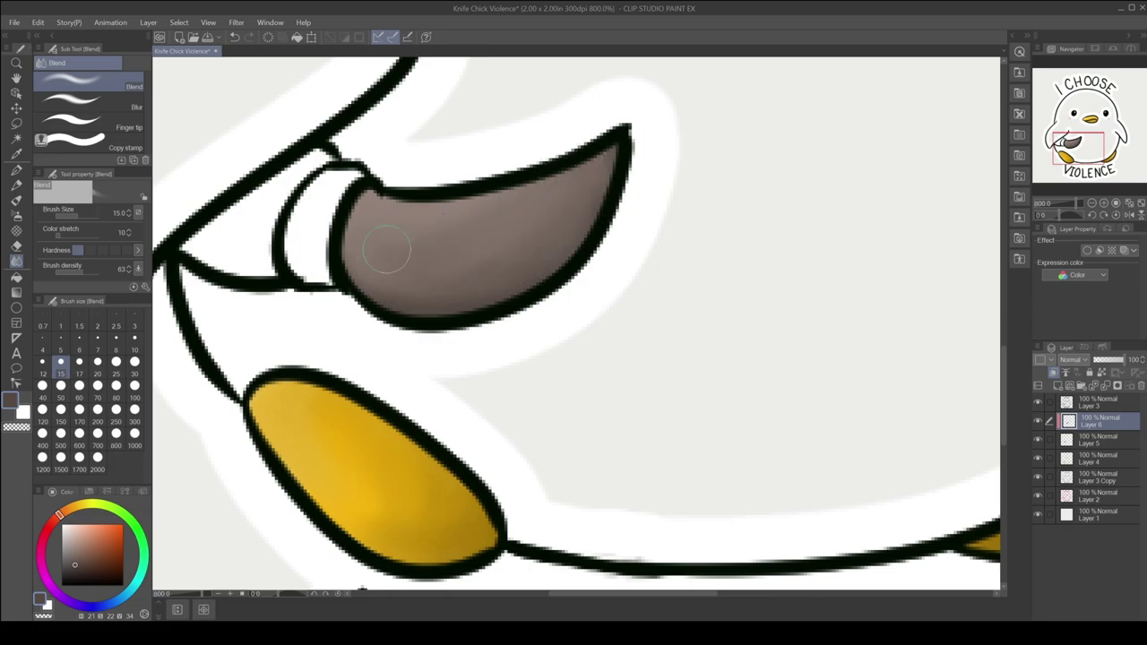
pyautogui.moveTo(386, 250)
pyautogui.mouseDown()
pyautogui.moveTo(436, 284)
pyautogui.moveTo(520, 263)
pyautogui.moveTo(492, 249)
pyautogui.mouseUp()
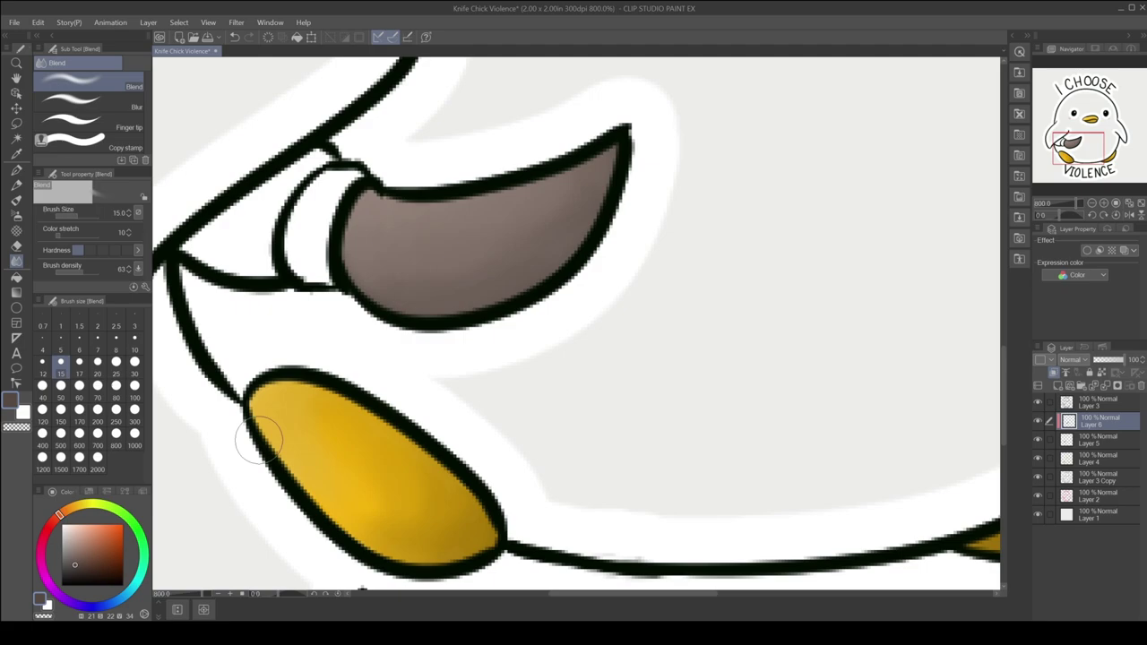
# Add a final darker shading pass toward the tip and soften its edge.
pyautogui.click(16, 199)
pyautogui.moveTo(336, 264)
pyautogui.mouseDown()
pyautogui.moveTo(395, 304)
pyautogui.moveTo(529, 301)
pyautogui.moveTo(627, 213)
pyautogui.mouseUp()
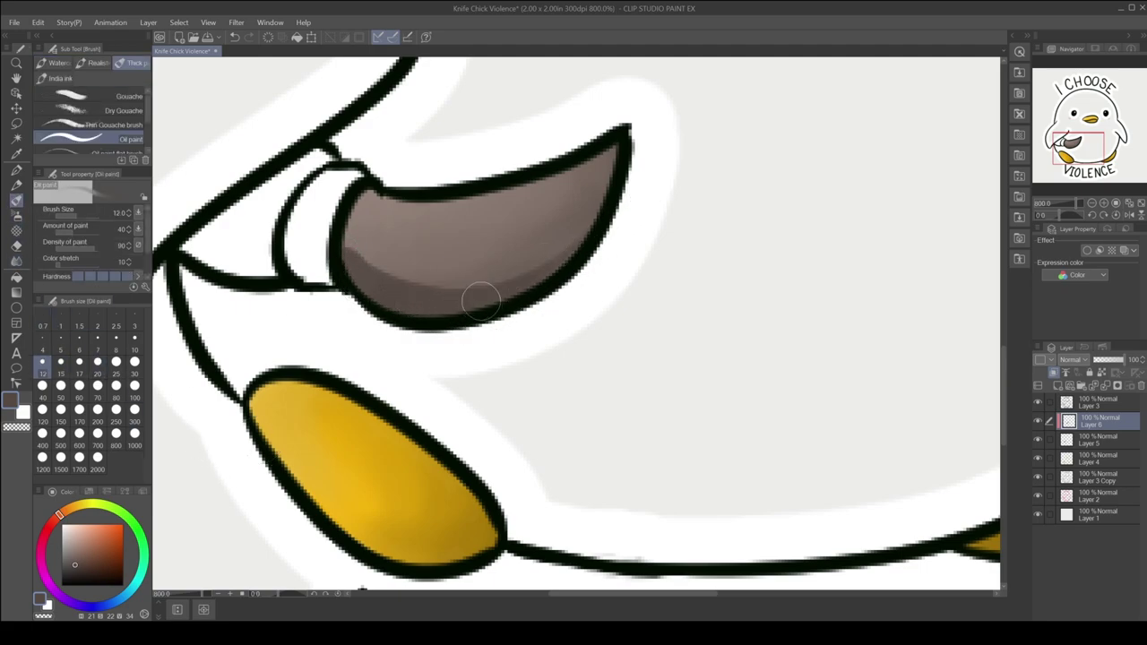
pyautogui.moveTo(468, 299); pyautogui.dragTo(628, 135)
pyautogui.press('j')
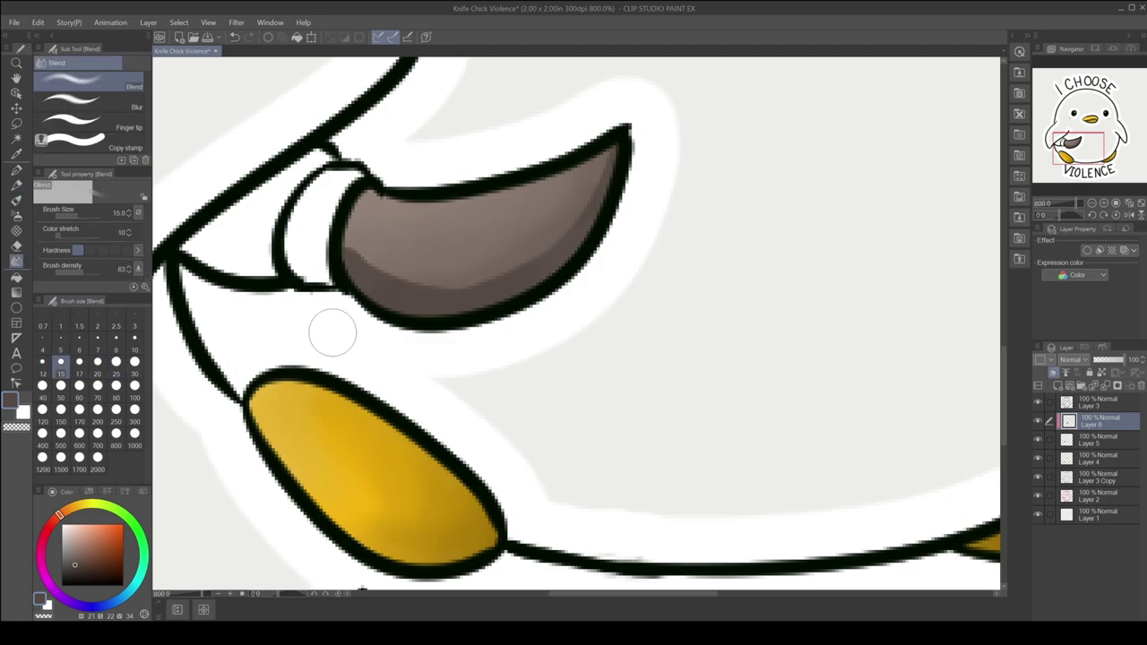
pyautogui.moveTo(466, 291)
pyautogui.mouseDown()
pyautogui.moveTo(356, 256)
pyautogui.moveTo(486, 269)
pyautogui.moveTo(388, 267)
pyautogui.moveTo(525, 251)
pyautogui.moveTo(610, 153)
pyautogui.moveTo(543, 218)
pyautogui.moveTo(552, 196)
pyautogui.moveTo(438, 287)
pyautogui.moveTo(440, 305)
pyautogui.moveTo(435, 254)
pyautogui.moveTo(456, 307)
pyautogui.moveTo(445, 294)
pyautogui.moveTo(457, 308)
pyautogui.moveTo(575, 178)
pyautogui.mouseUp()
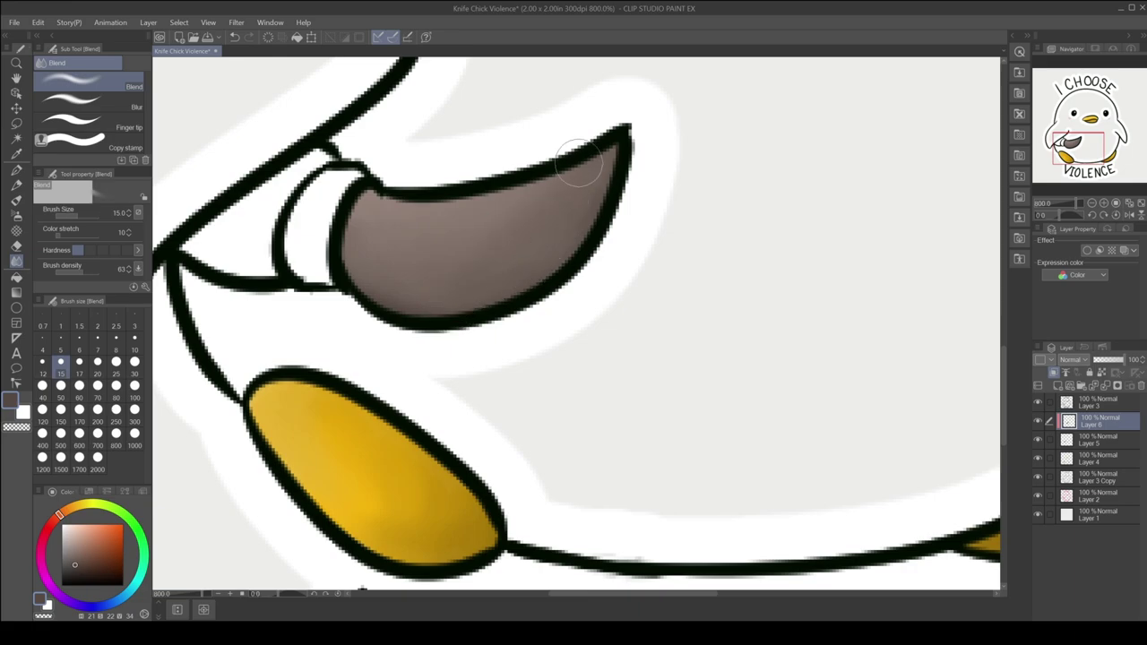
# Paint a lighter highlight along the blade's upper edge and soften it with a size-15 Blend brush.
pyautogui.click(90, 491)
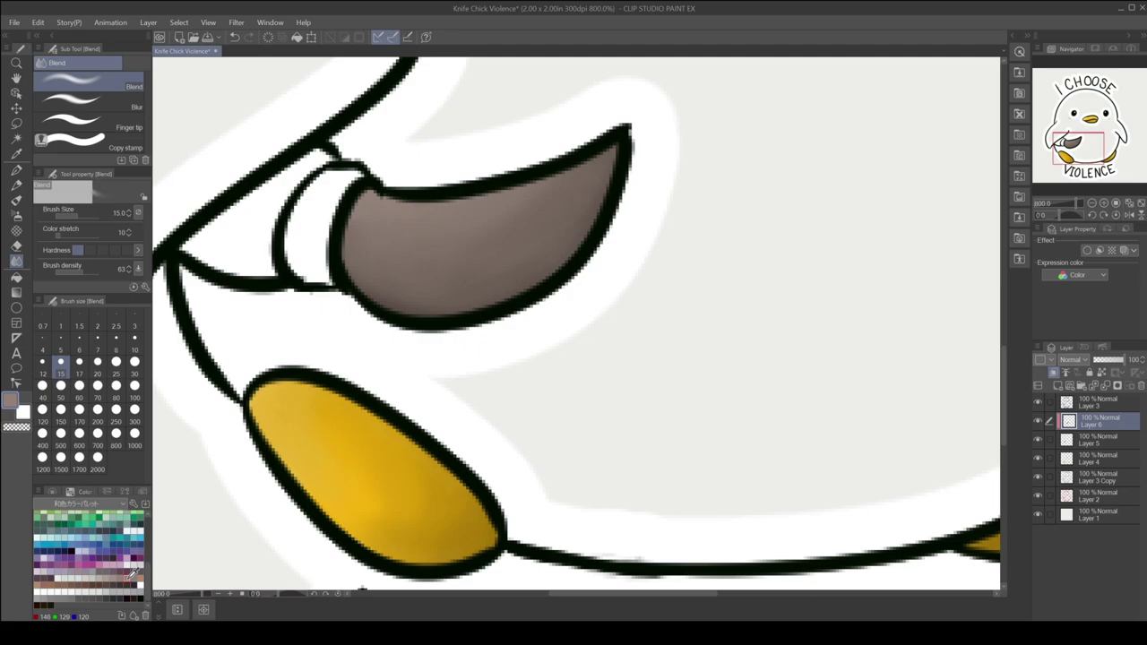
pyautogui.click(53, 492)
pyautogui.click(73, 531)
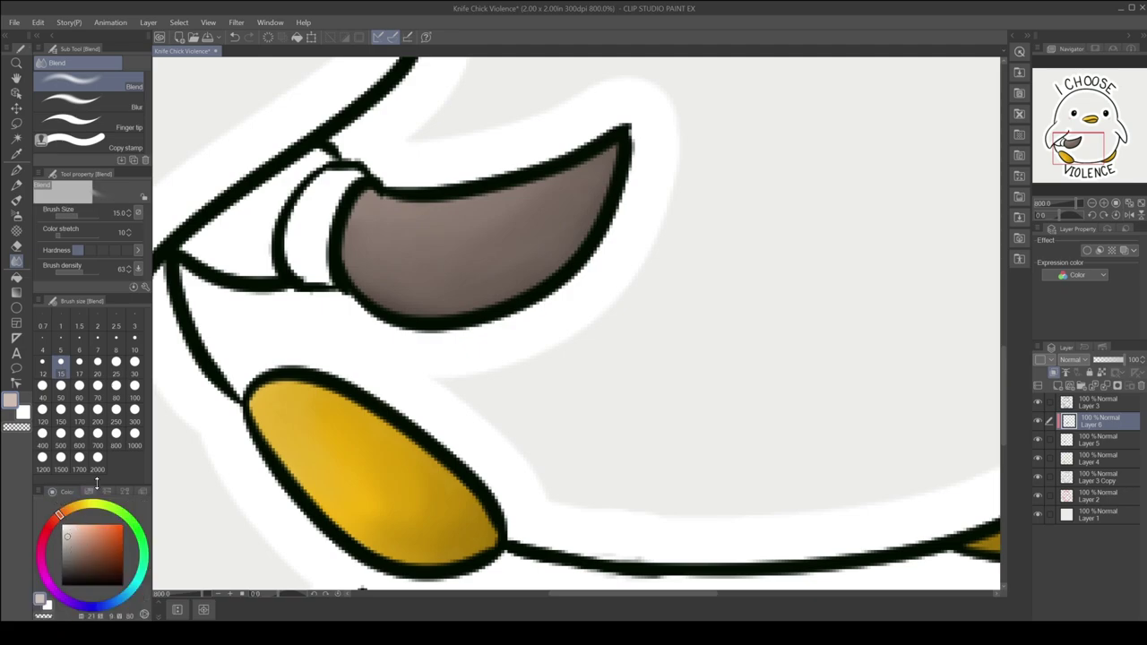
pyautogui.click(21, 203)
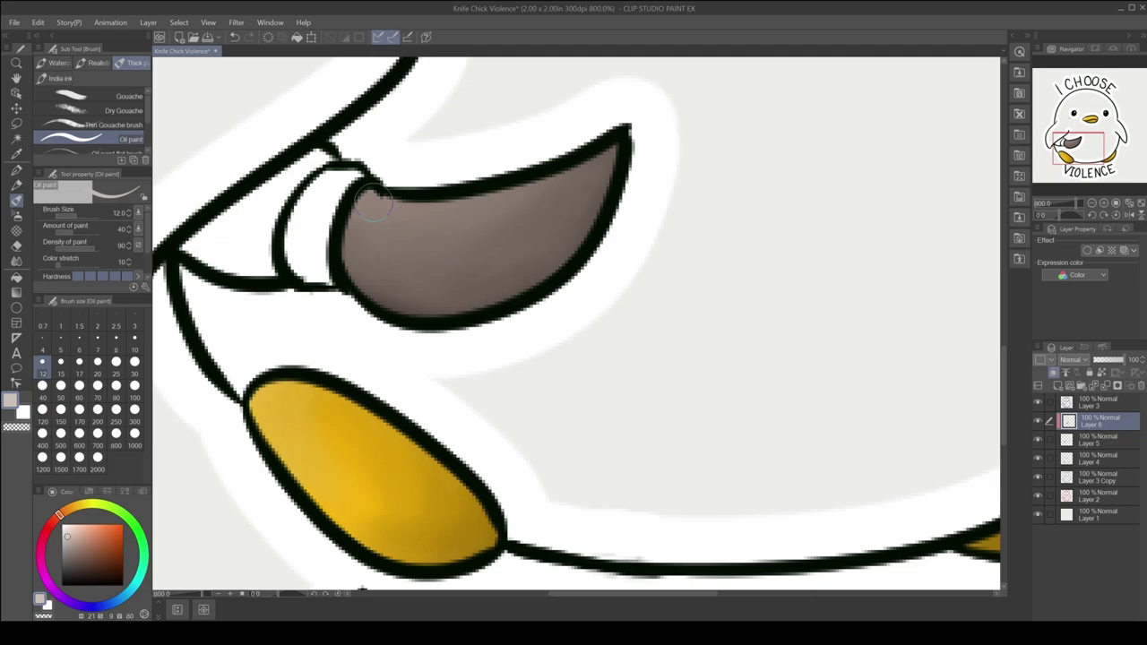
pyautogui.moveTo(360, 199)
pyautogui.mouseDown()
pyautogui.moveTo(394, 208)
pyautogui.moveTo(627, 132)
pyautogui.mouseUp()
pyautogui.moveTo(358, 204)
pyautogui.mouseDown()
pyautogui.moveTo(564, 166)
pyautogui.moveTo(619, 134)
pyautogui.mouseUp()
pyautogui.click(16, 260)
pyautogui.click(60, 373)
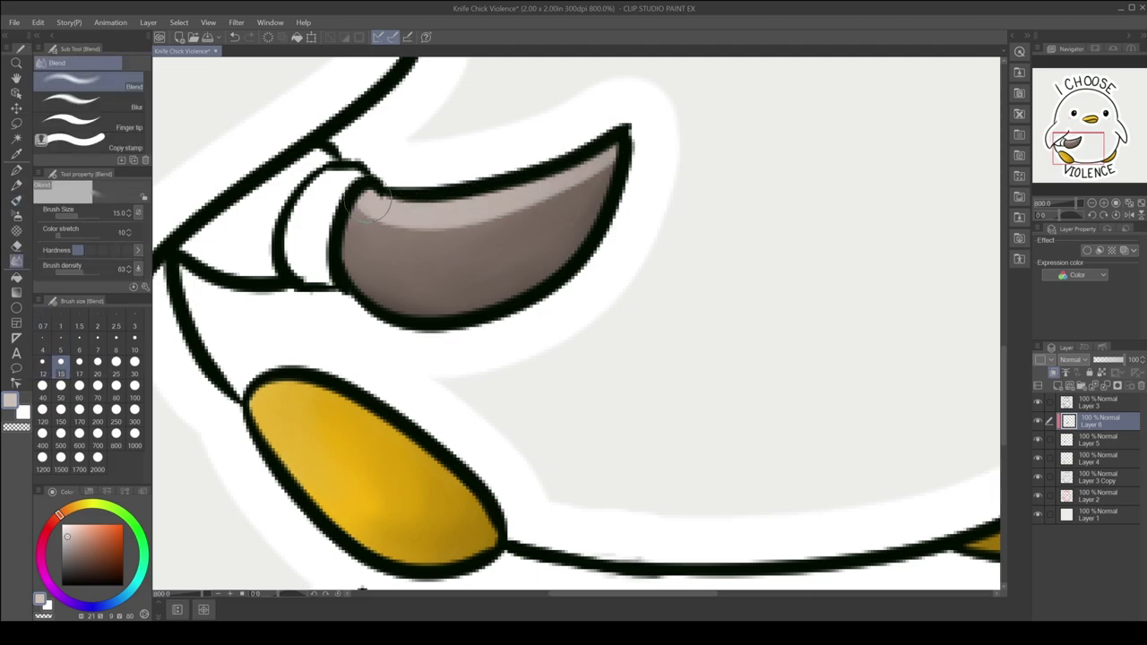
pyautogui.moveTo(421, 219); pyautogui.dragTo(363, 199)
pyautogui.moveTo(422, 224)
pyautogui.mouseDown()
pyautogui.moveTo(609, 154)
pyautogui.moveTo(548, 203)
pyautogui.moveTo(410, 231)
pyautogui.moveTo(436, 244)
pyautogui.mouseUp()
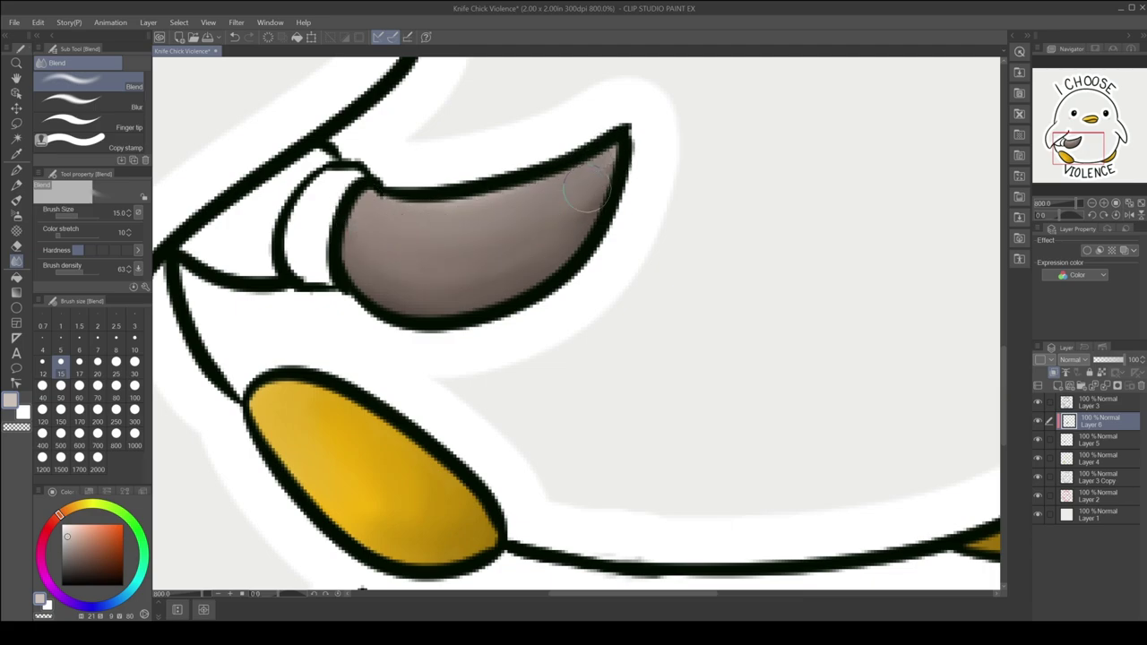
pyautogui.moveTo(587, 191); pyautogui.dragTo(511, 232)
pyautogui.moveTo(368, 208)
pyautogui.mouseDown()
pyautogui.moveTo(394, 282)
pyautogui.moveTo(590, 198)
pyautogui.moveTo(354, 247)
pyautogui.mouseUp()
pyautogui.moveTo(370, 208)
pyautogui.mouseDown()
pyautogui.moveTo(591, 148)
pyautogui.moveTo(503, 175)
pyautogui.mouseUp()
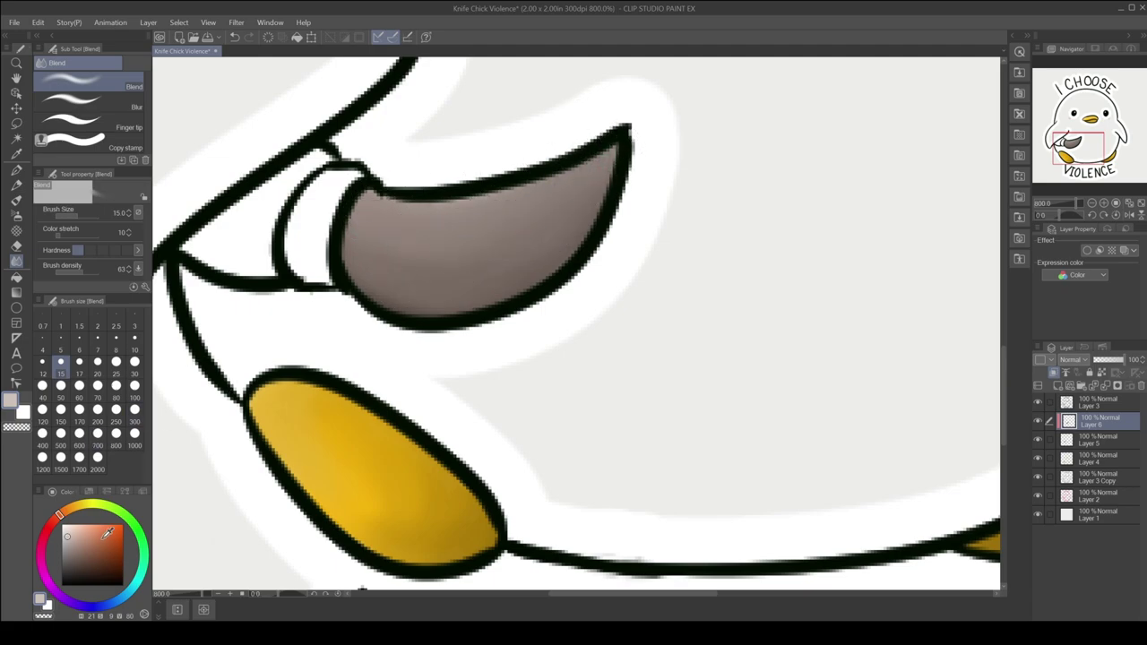
# Sample the blade colour, redo the lower-edge shading stroke, and blend the lower band.
pyautogui.click(88, 493)
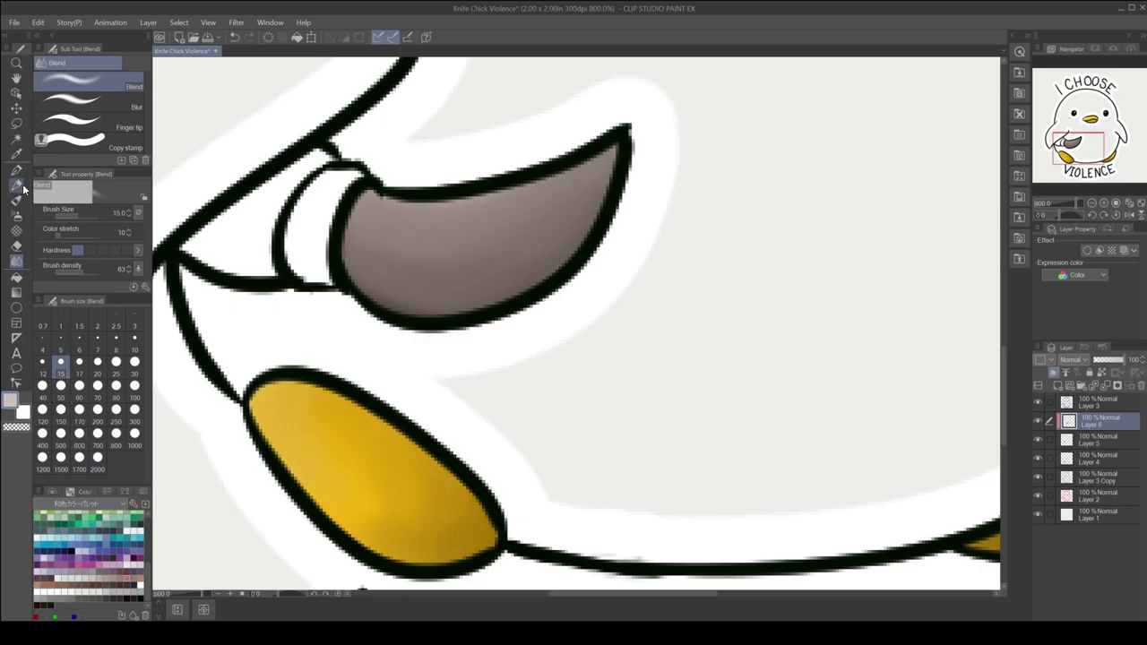
pyautogui.press('i')
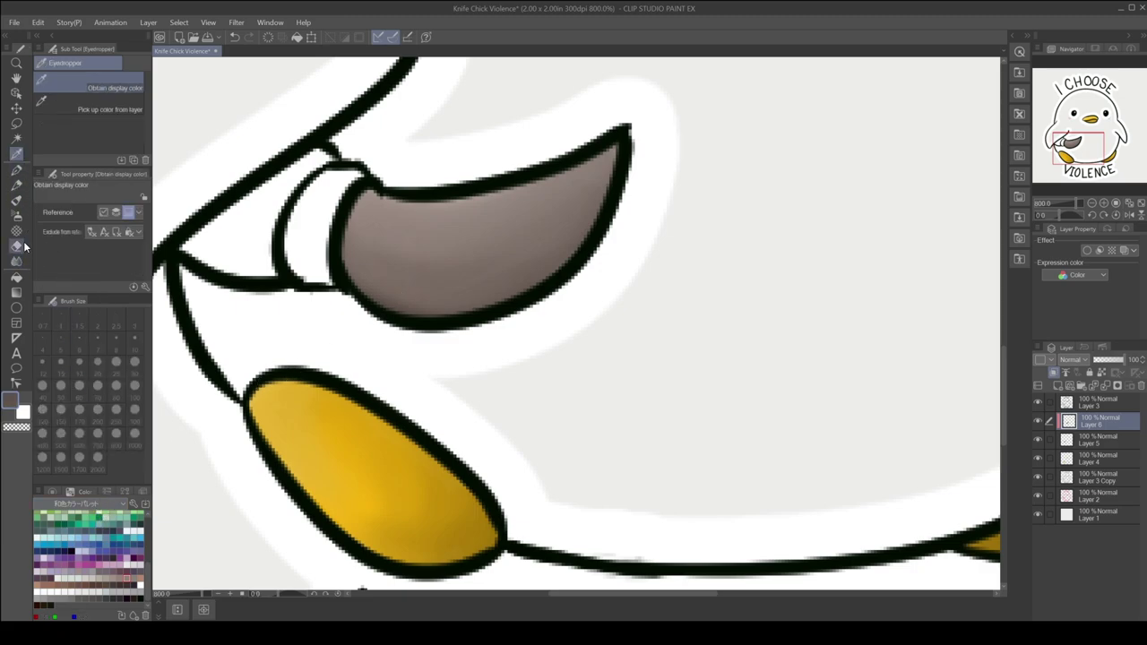
pyautogui.click(16, 199)
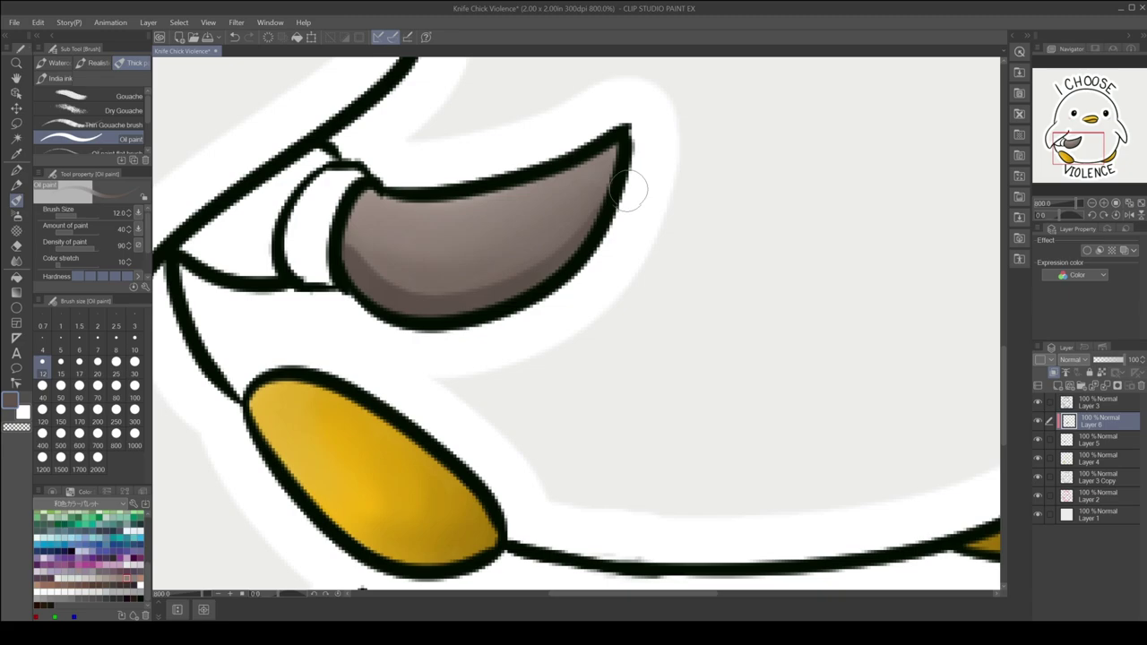
pyautogui.moveTo(349, 268); pyautogui.dragTo(543, 285)
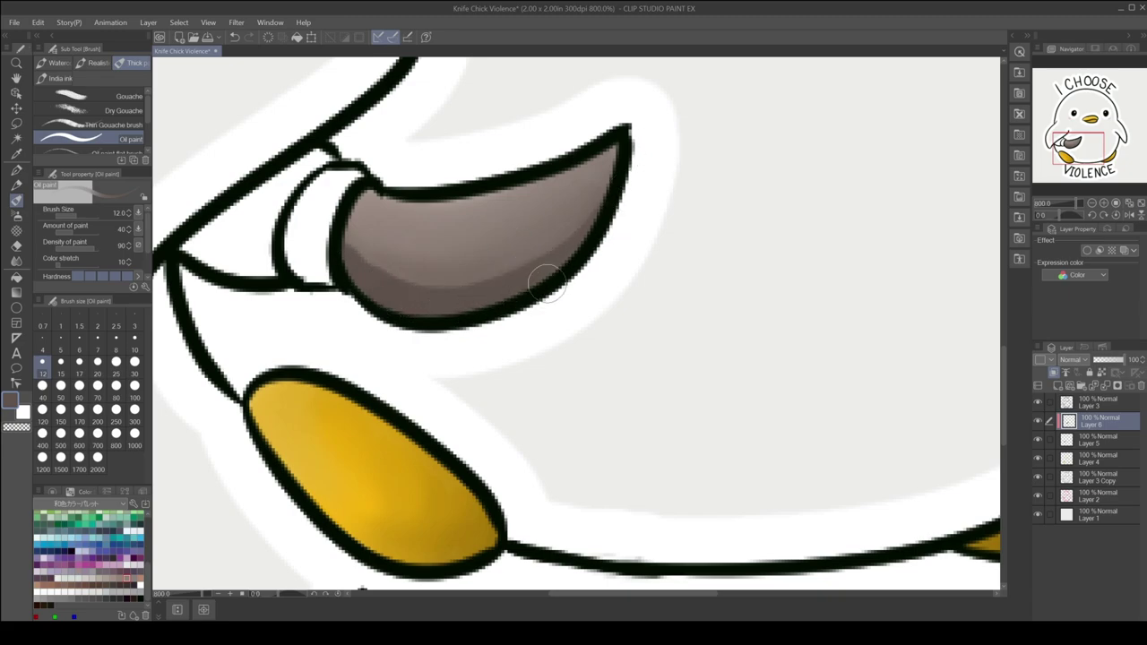
pyautogui.hotkey('ctrl', 'z')
pyautogui.click(16, 260)
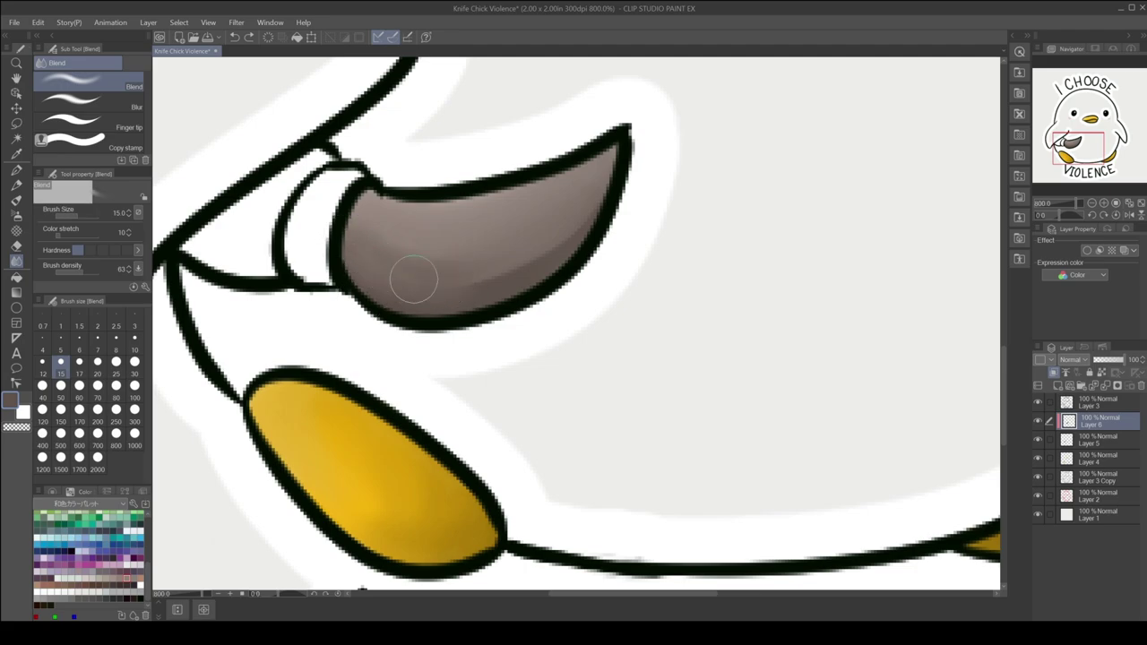
pyautogui.moveTo(414, 280)
pyautogui.mouseDown()
pyautogui.moveTo(382, 260)
pyautogui.moveTo(487, 269)
pyautogui.moveTo(394, 248)
pyautogui.moveTo(514, 248)
pyautogui.moveTo(583, 205)
pyautogui.moveTo(368, 292)
pyautogui.moveTo(455, 314)
pyautogui.mouseUp()
# Repaint the blade's darker lower bands and edge shading, blending them into the lighter tone.
pyautogui.click(16, 199)
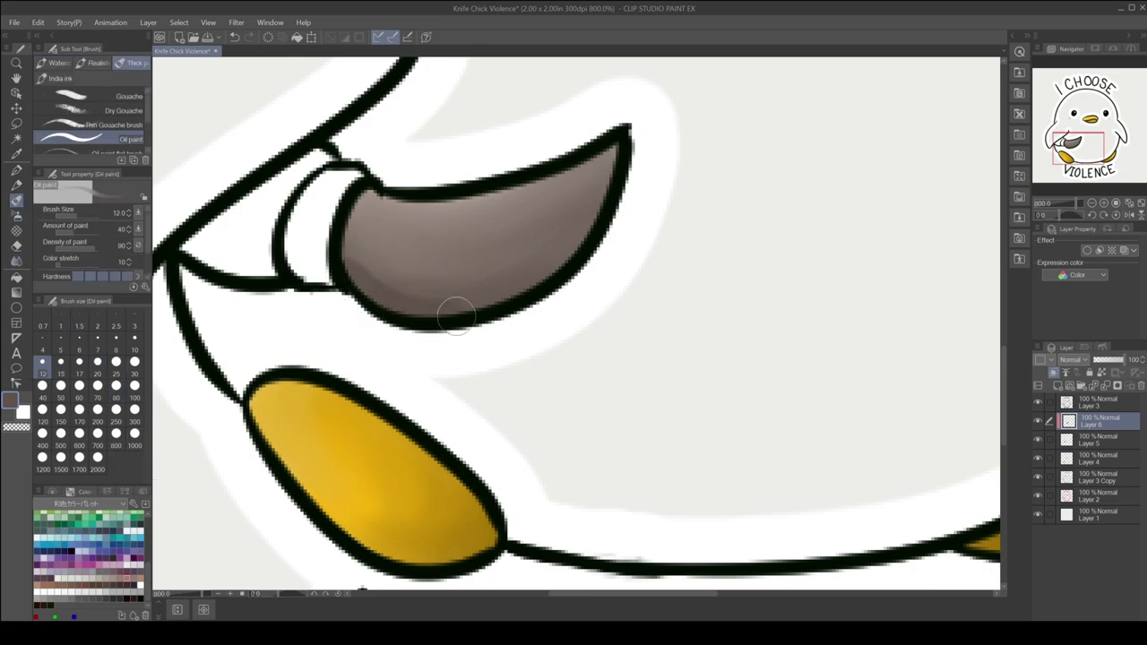
pyautogui.moveTo(351, 269); pyautogui.dragTo(478, 308)
pyautogui.moveTo(404, 310); pyautogui.dragTo(618, 211)
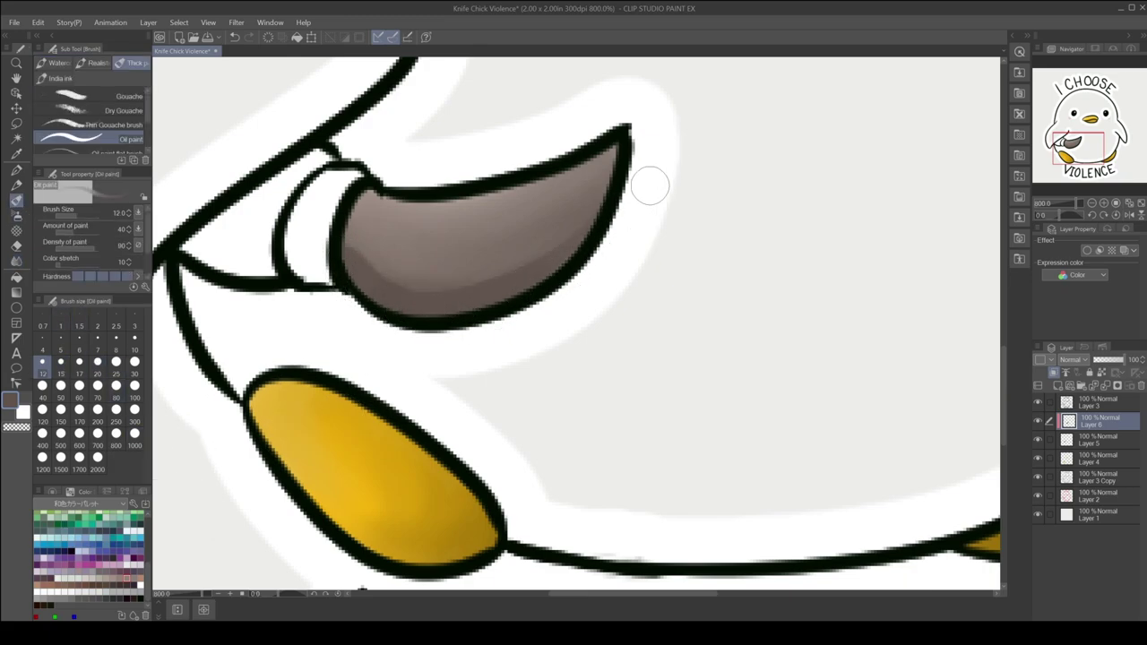
pyautogui.click(16, 260)
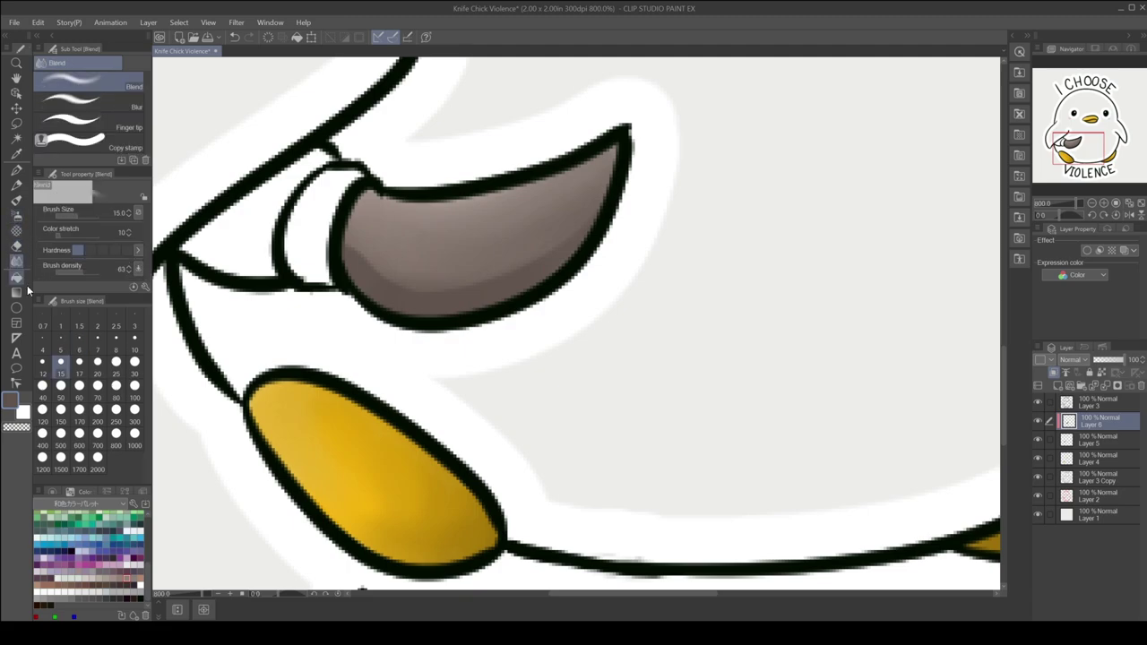
pyautogui.moveTo(363, 252)
pyautogui.mouseDown()
pyautogui.moveTo(438, 296)
pyautogui.moveTo(540, 231)
pyautogui.moveTo(455, 217)
pyautogui.moveTo(502, 253)
pyautogui.moveTo(385, 282)
pyautogui.moveTo(364, 255)
pyautogui.moveTo(461, 264)
pyautogui.moveTo(611, 159)
pyautogui.moveTo(585, 242)
pyautogui.moveTo(342, 217)
pyautogui.moveTo(374, 251)
pyautogui.moveTo(612, 178)
pyautogui.mouseUp()
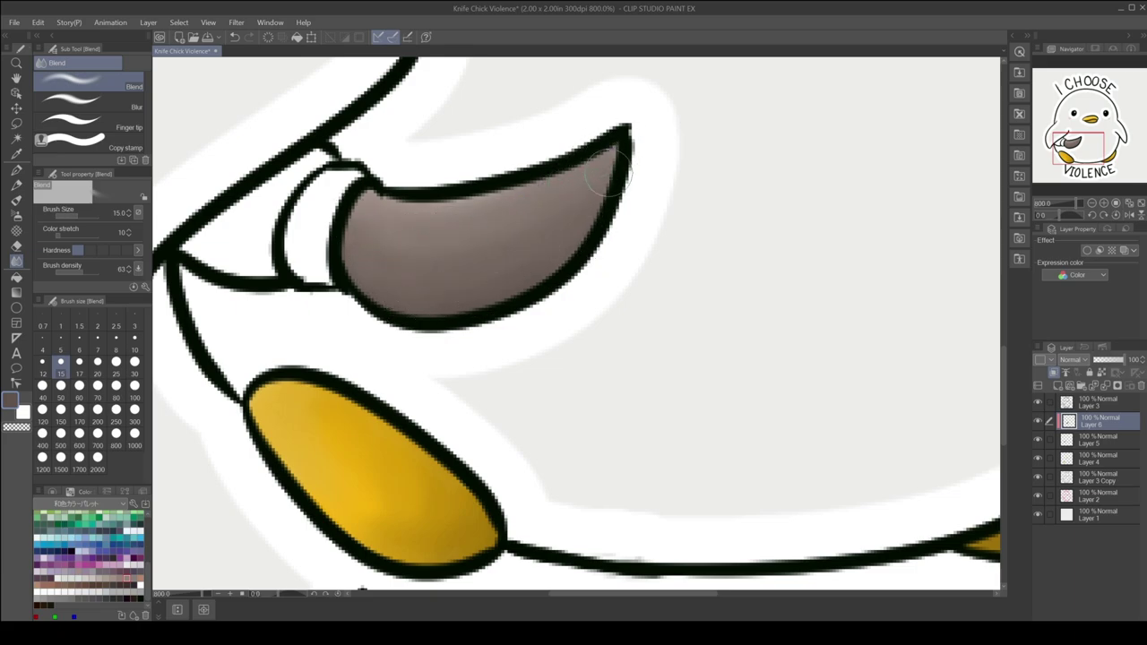
pyautogui.click(16, 199)
pyautogui.moveTo(350, 265)
pyautogui.mouseDown()
pyautogui.moveTo(412, 307)
pyautogui.moveTo(344, 259)
pyautogui.moveTo(635, 225)
pyautogui.mouseUp()
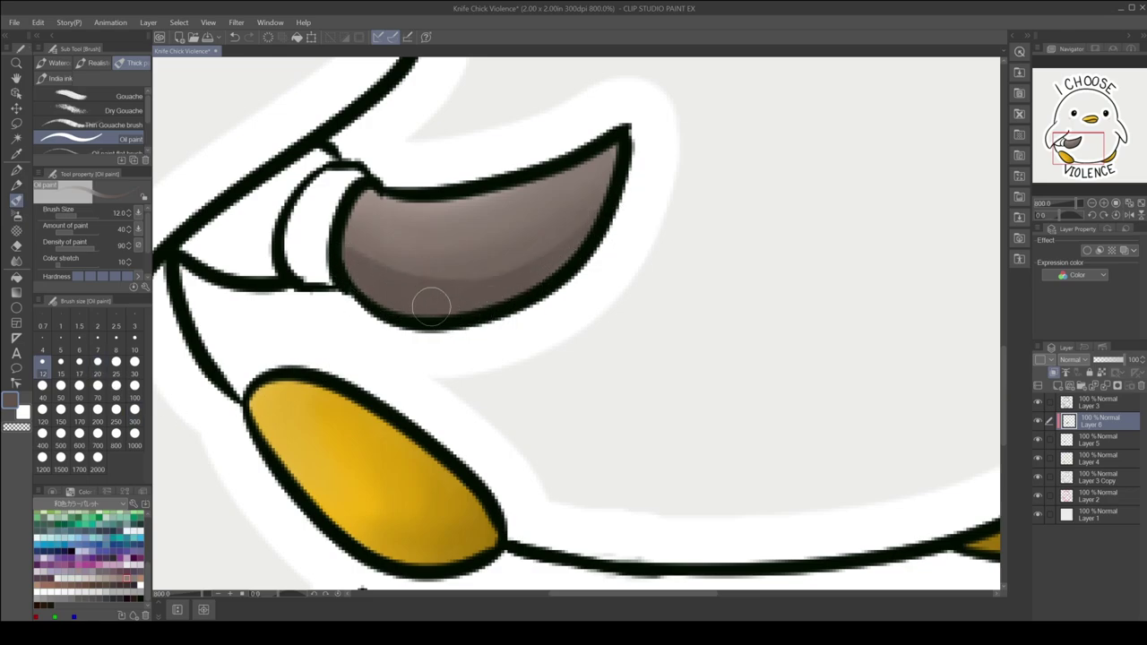
pyautogui.click(16, 260)
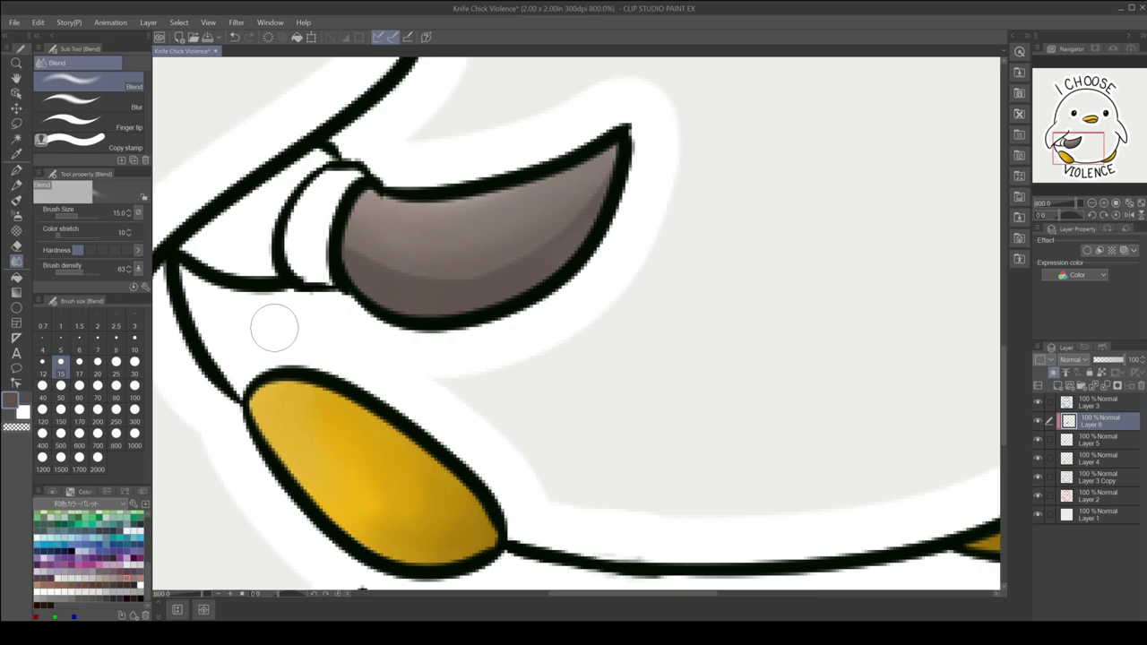
pyautogui.moveTo(350, 260)
pyautogui.mouseDown()
pyautogui.moveTo(397, 275)
pyautogui.moveTo(511, 267)
pyautogui.moveTo(358, 290)
pyautogui.mouseUp()
# Paint a light grey highlight along the blade's top edge and blend it smooth.
pyautogui.click(52, 491)
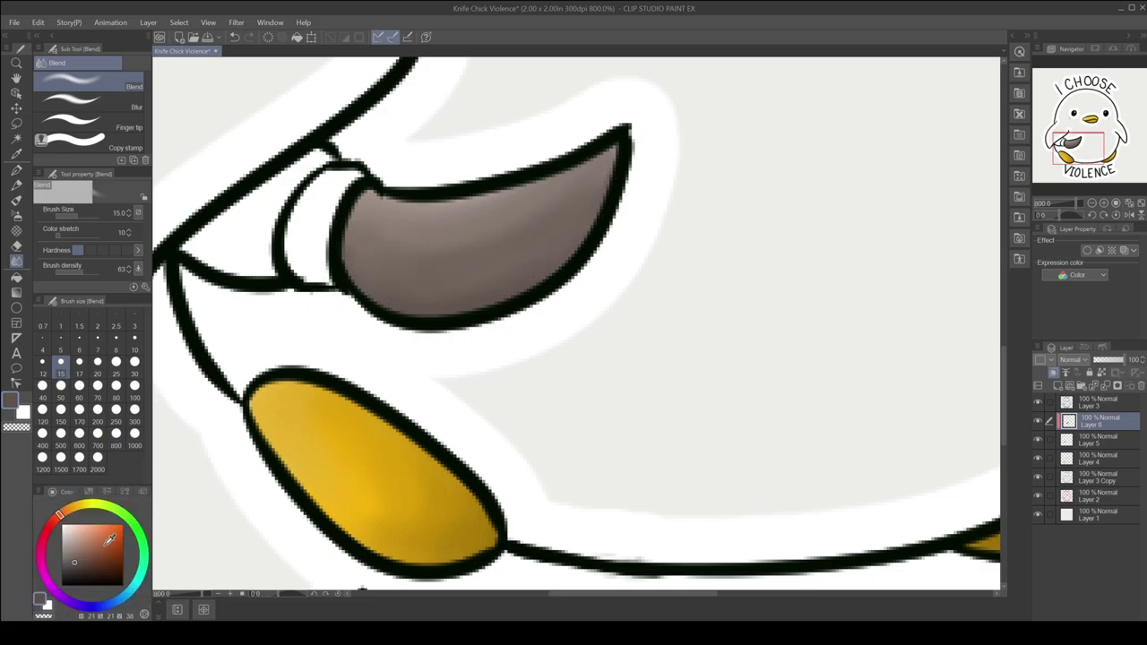
pyautogui.click(64, 536)
pyautogui.click(17, 199)
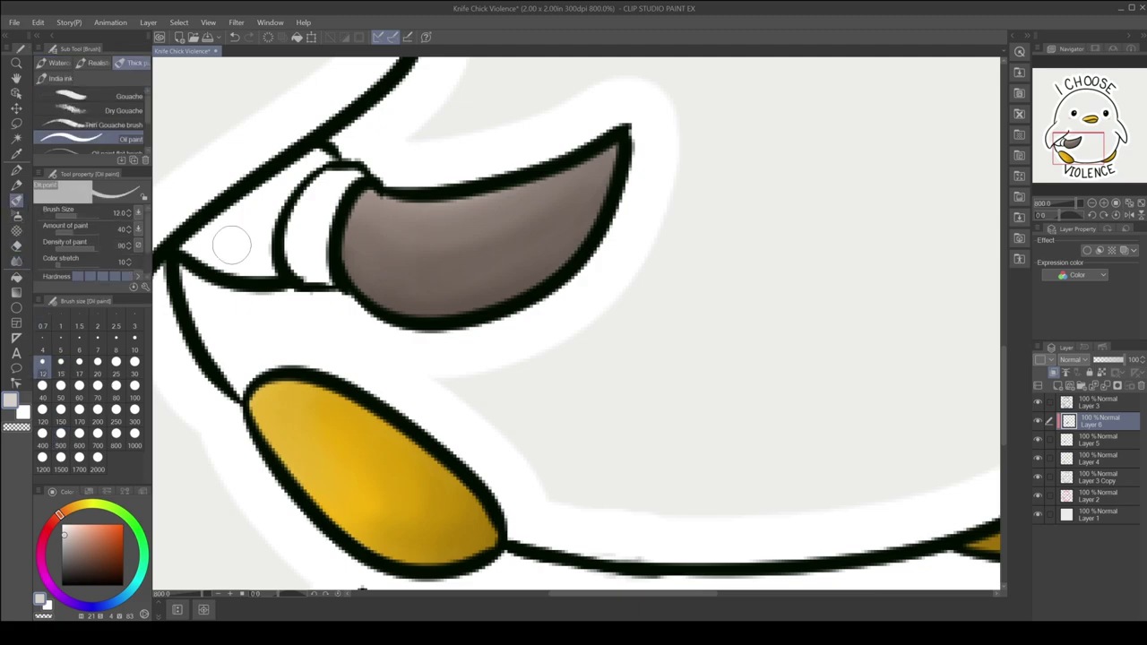
pyautogui.moveTo(378, 193); pyautogui.dragTo(529, 179)
pyautogui.moveTo(367, 195); pyautogui.dragTo(623, 143)
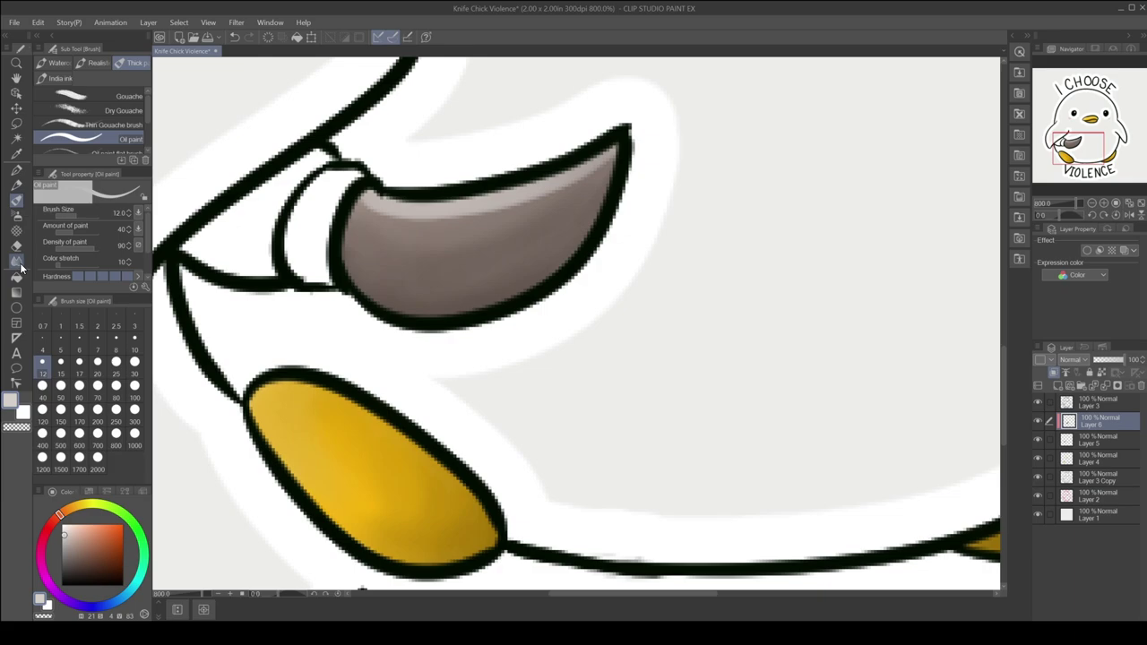
pyautogui.click(16, 260)
pyautogui.moveTo(511, 197)
pyautogui.mouseDown()
pyautogui.moveTo(618, 144)
pyautogui.moveTo(403, 215)
pyautogui.mouseUp()
pyautogui.moveTo(619, 152)
pyautogui.mouseDown()
pyautogui.moveTo(395, 192)
pyautogui.moveTo(430, 219)
pyautogui.mouseUp()
pyautogui.moveTo(358, 197)
pyautogui.mouseDown()
pyautogui.moveTo(448, 225)
pyautogui.moveTo(475, 246)
pyautogui.moveTo(364, 216)
pyautogui.moveTo(538, 225)
pyautogui.moveTo(538, 249)
pyautogui.moveTo(380, 264)
pyautogui.moveTo(532, 230)
pyautogui.moveTo(582, 180)
pyautogui.mouseUp()
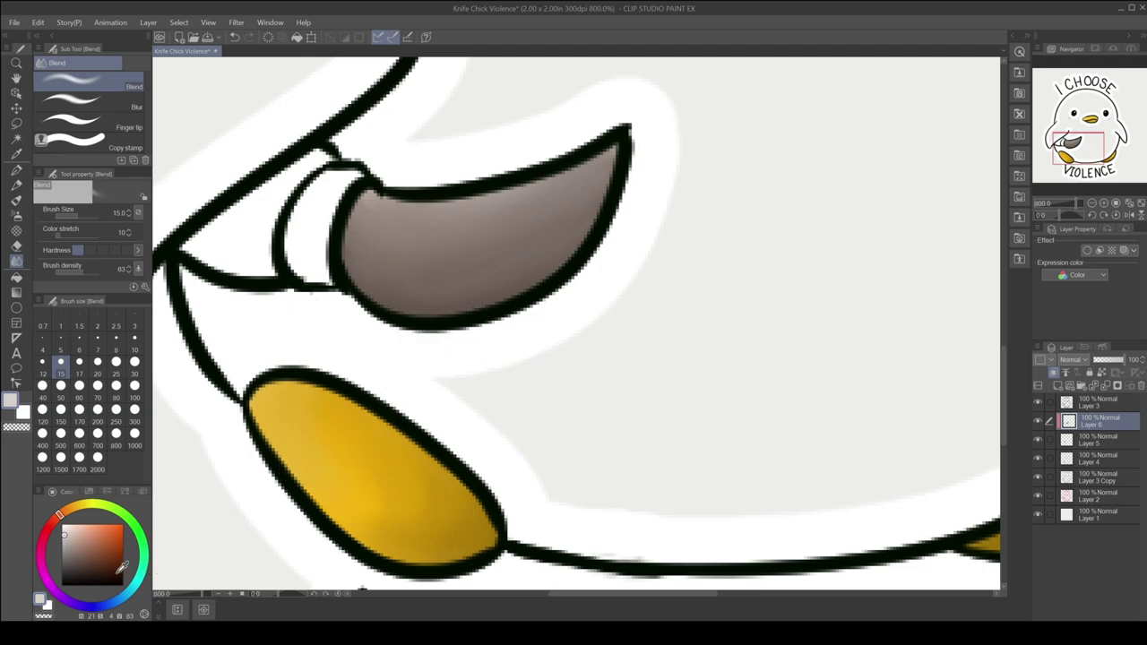
# Pick a light grey swatch from the Color Set for the Oil paint brush.
pyautogui.click(89, 491)
pyautogui.click(110, 585)
pyautogui.click(108, 592)
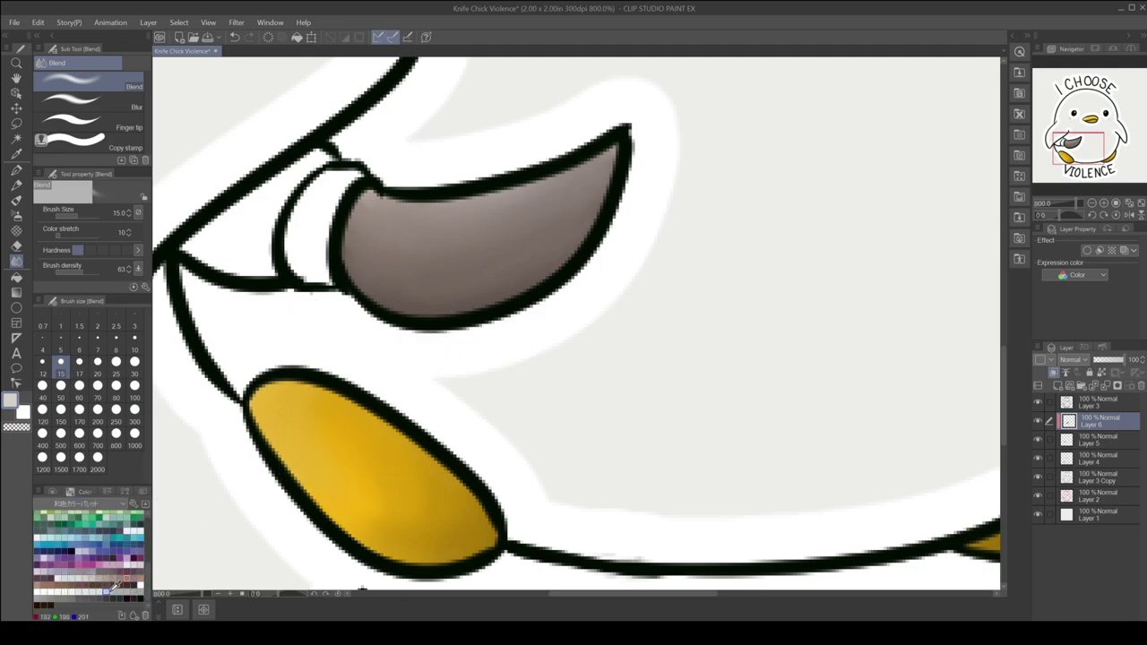
pyautogui.click(16, 199)
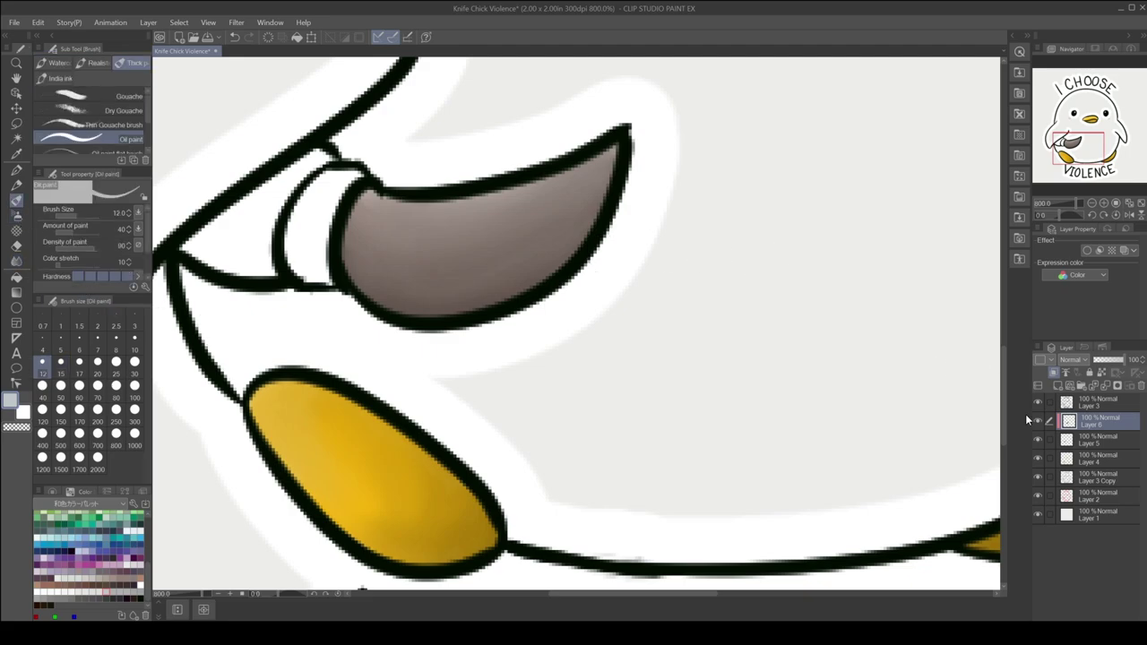
# Merge Layer 6 into Layer 5 and fill the ferrule light grey on a new layer with size 7.
pyautogui.click(1103, 385)
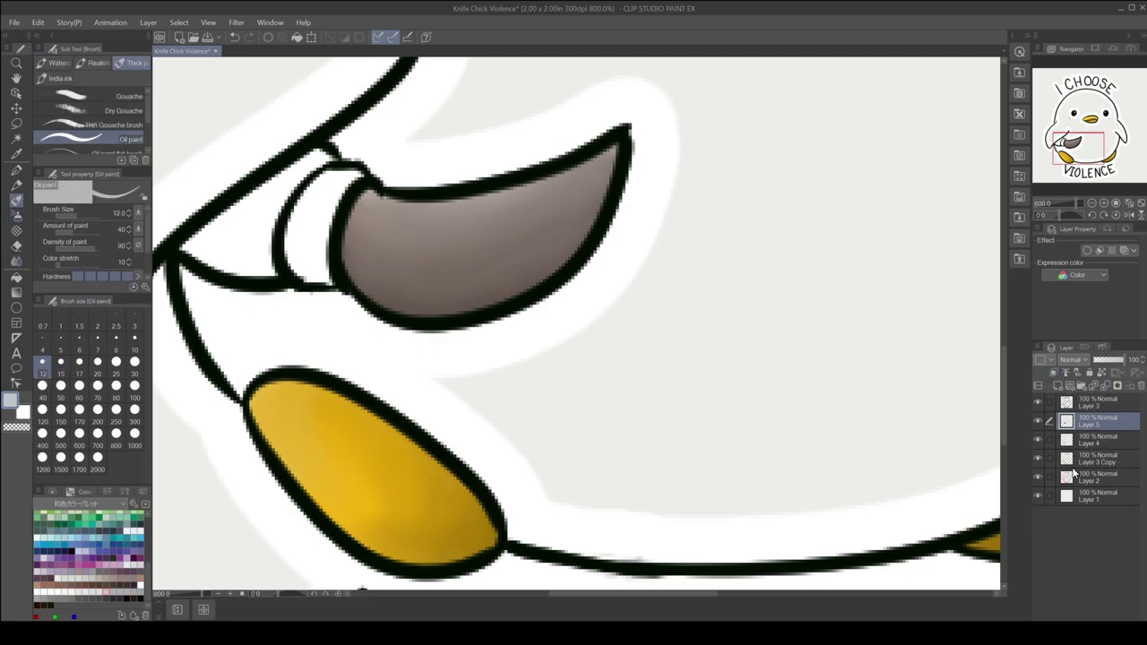
pyautogui.click(1057, 387)
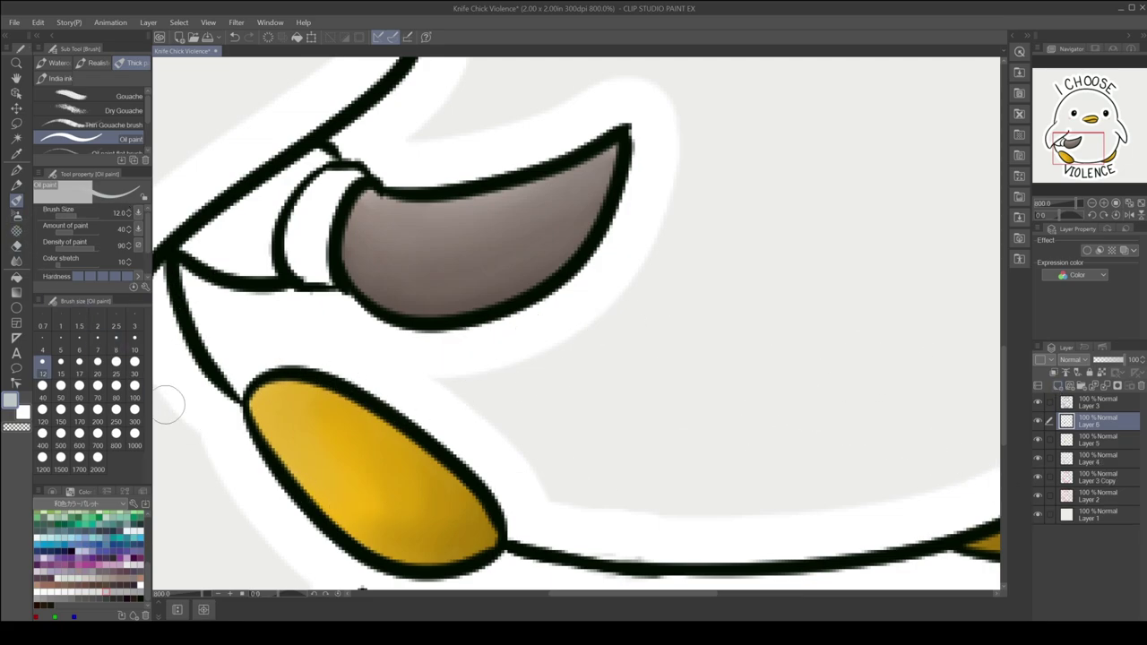
pyautogui.click(97, 338)
pyautogui.moveTo(307, 240)
pyautogui.mouseDown()
pyautogui.moveTo(300, 211)
pyautogui.moveTo(323, 242)
pyautogui.moveTo(340, 179)
pyautogui.moveTo(305, 215)
pyautogui.moveTo(299, 263)
pyautogui.moveTo(318, 269)
pyautogui.moveTo(325, 224)
pyautogui.moveTo(330, 285)
pyautogui.mouseUp()
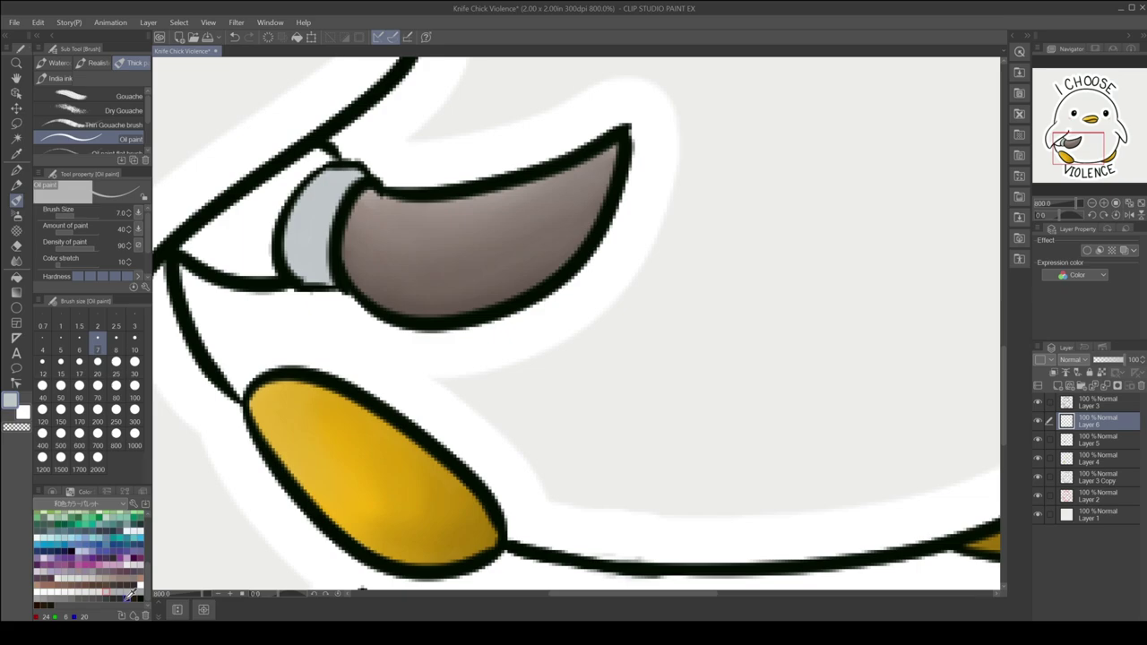
# On a new layer, shade the ferrule's bottom dark grey and add a near-white top highlight.
pyautogui.click(52, 492)
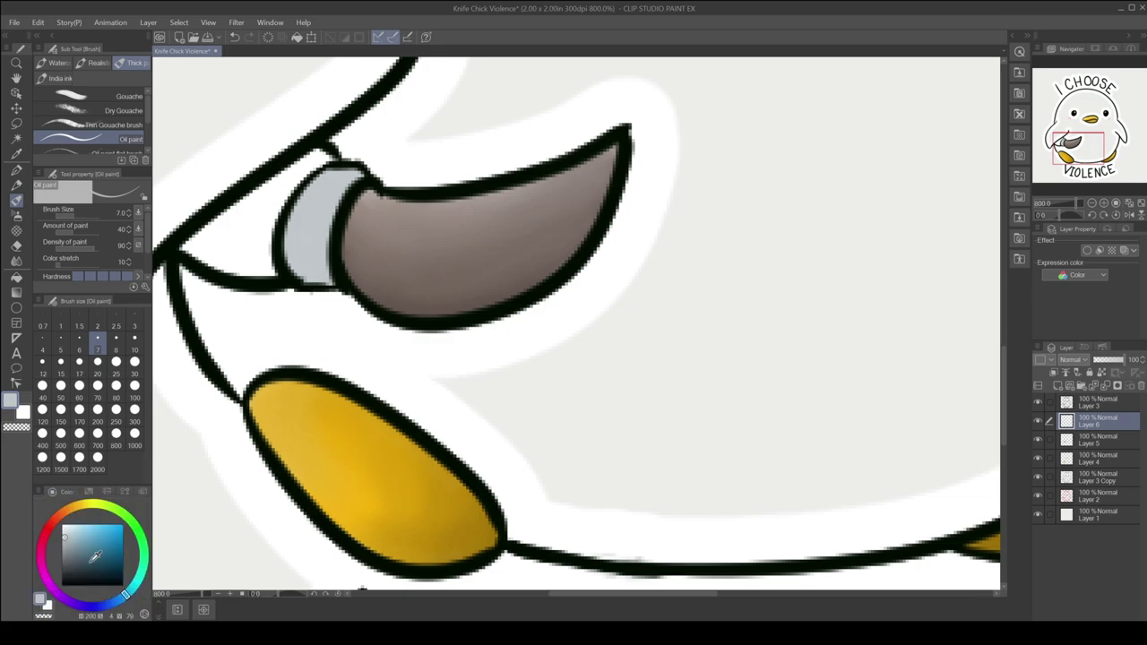
pyautogui.click(69, 554)
pyautogui.click(1059, 387)
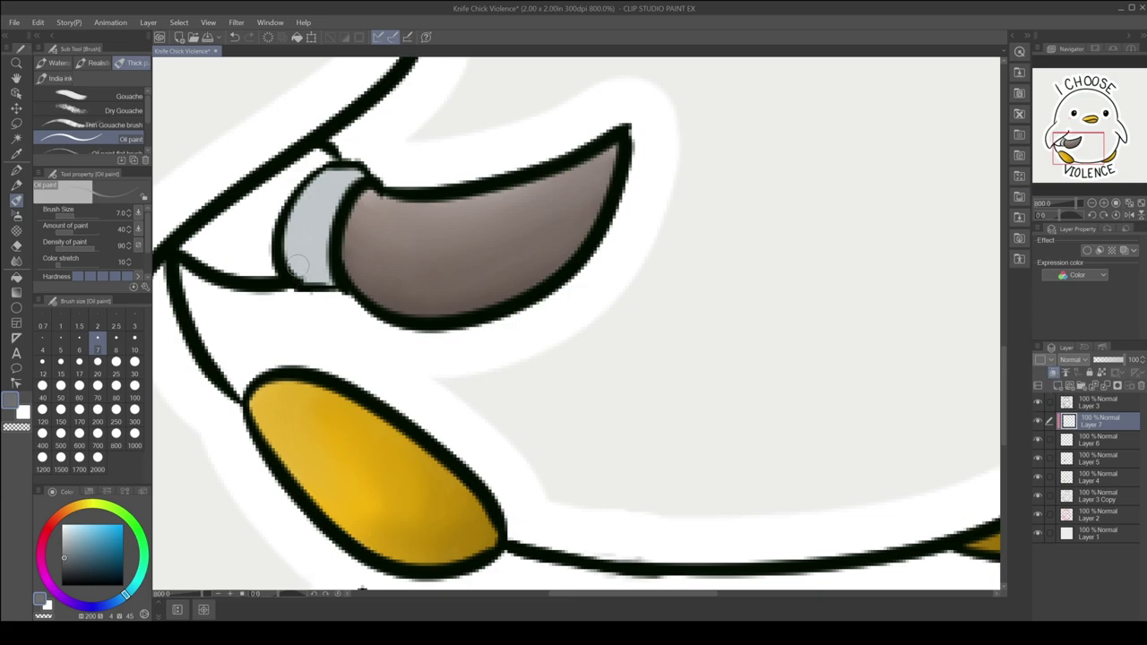
pyautogui.moveTo(302, 280)
pyautogui.mouseDown()
pyautogui.moveTo(332, 278)
pyautogui.moveTo(296, 268)
pyautogui.moveTo(323, 256)
pyautogui.moveTo(295, 251)
pyautogui.moveTo(306, 291)
pyautogui.mouseUp()
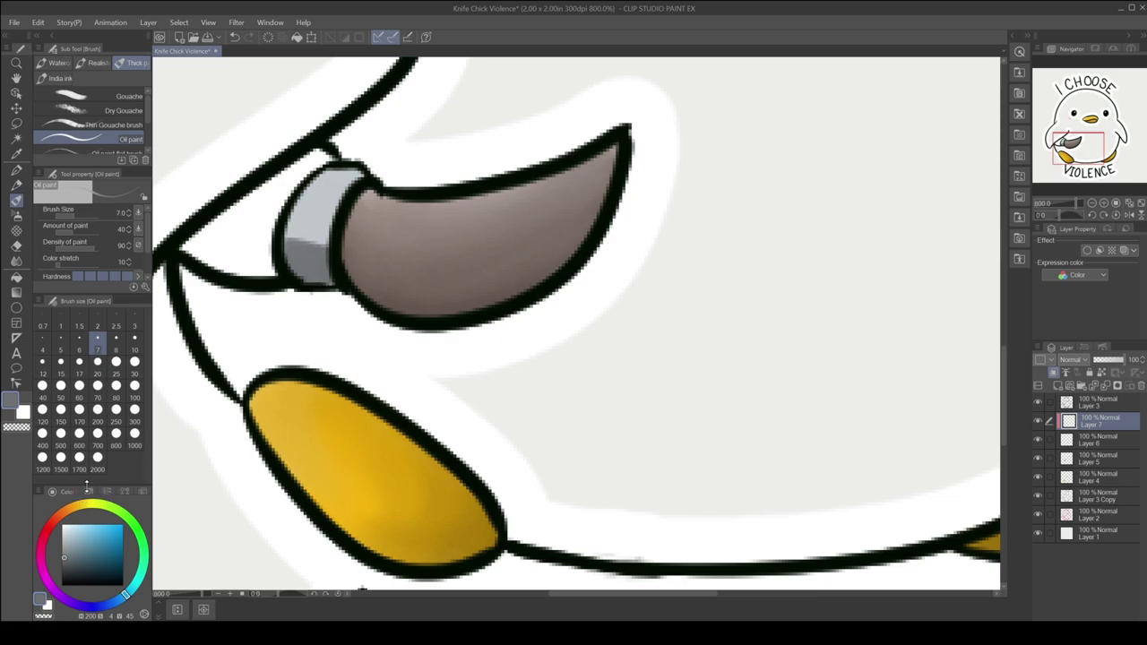
pyautogui.click(65, 526)
pyautogui.moveTo(339, 176); pyautogui.dragTo(349, 177)
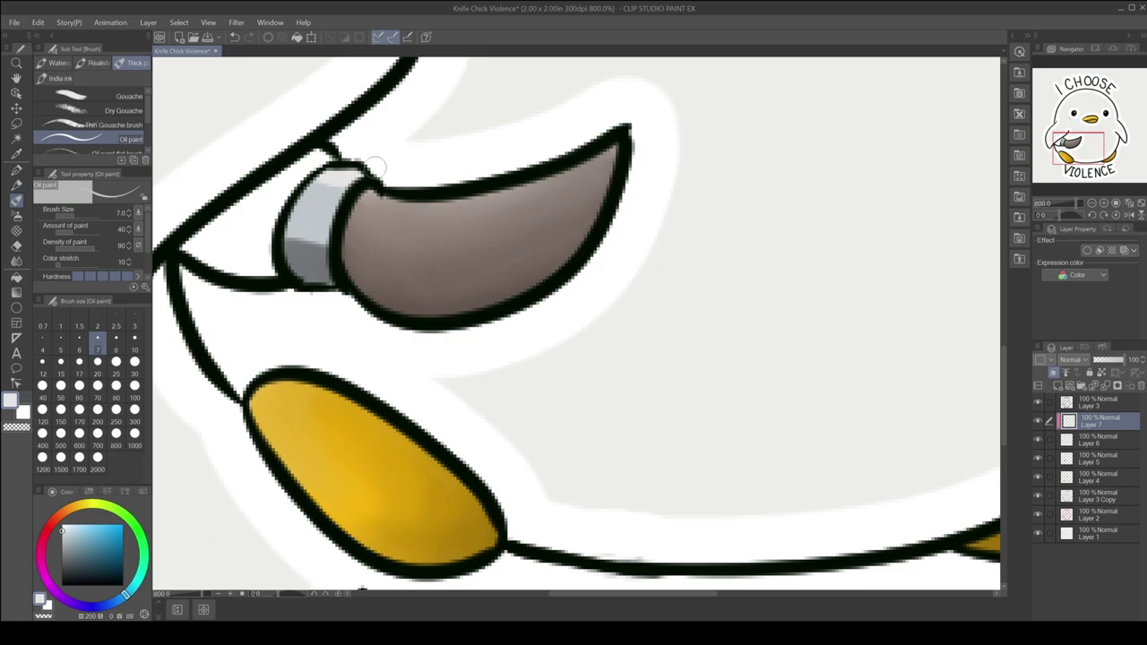
# Blend the ferrule shading and highlight with a size-7 Blend brush, then choose a pink swatch.
pyautogui.click(16, 260)
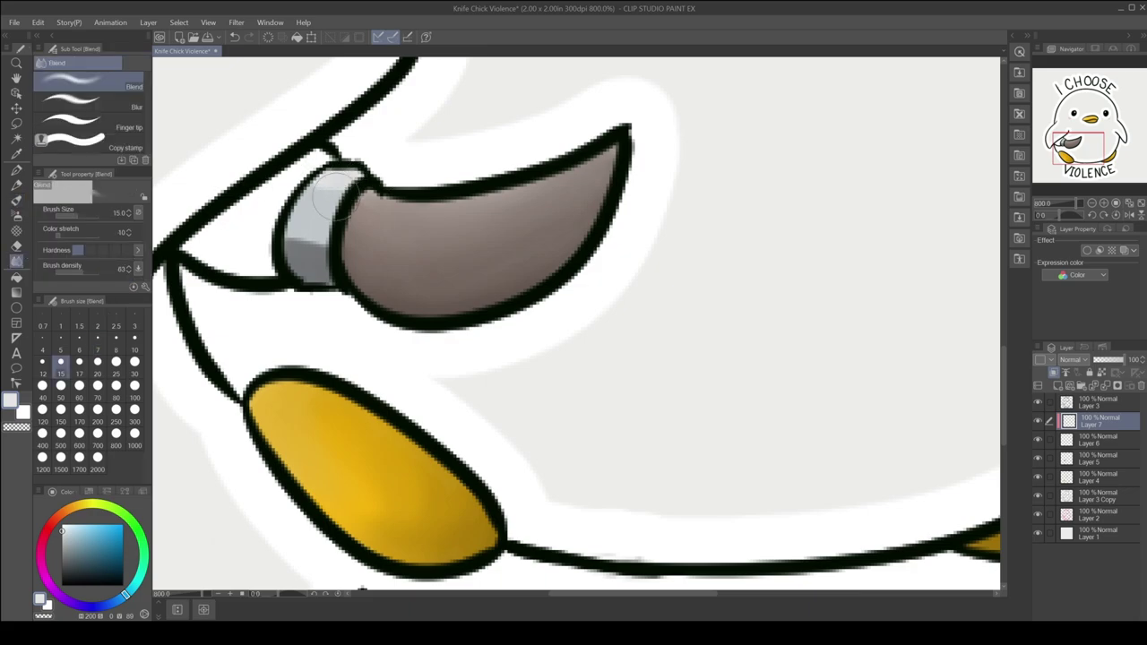
pyautogui.click(98, 338)
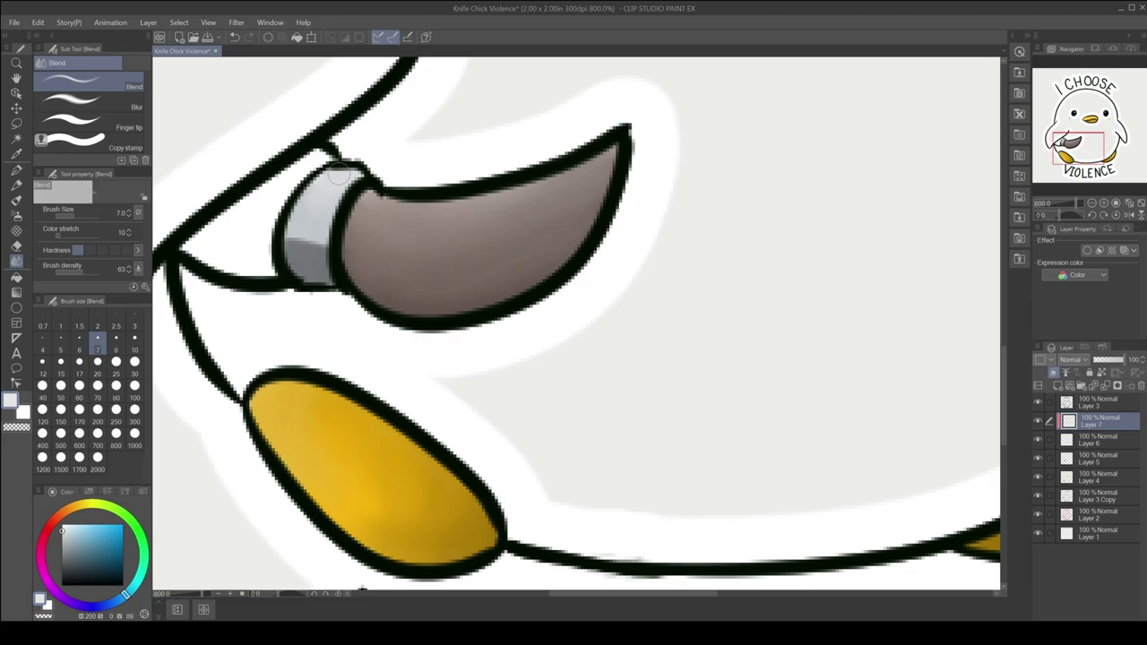
pyautogui.moveTo(320, 263)
pyautogui.mouseDown()
pyautogui.moveTo(287, 241)
pyautogui.moveTo(311, 269)
pyautogui.moveTo(354, 183)
pyautogui.moveTo(334, 201)
pyautogui.mouseUp()
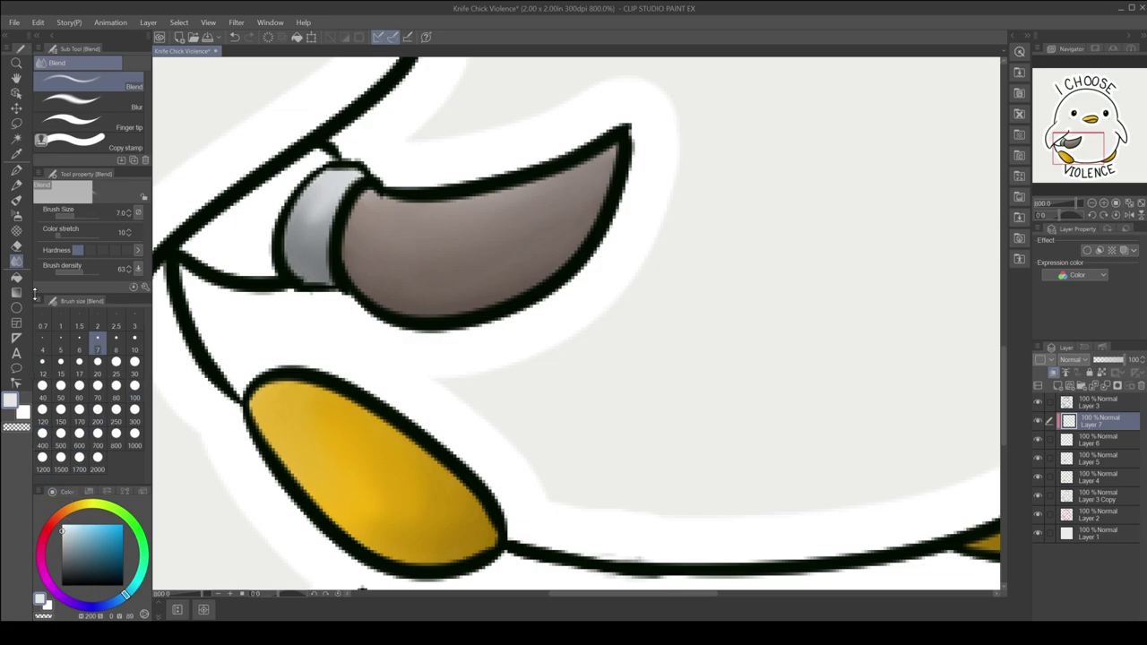
pyautogui.click(17, 199)
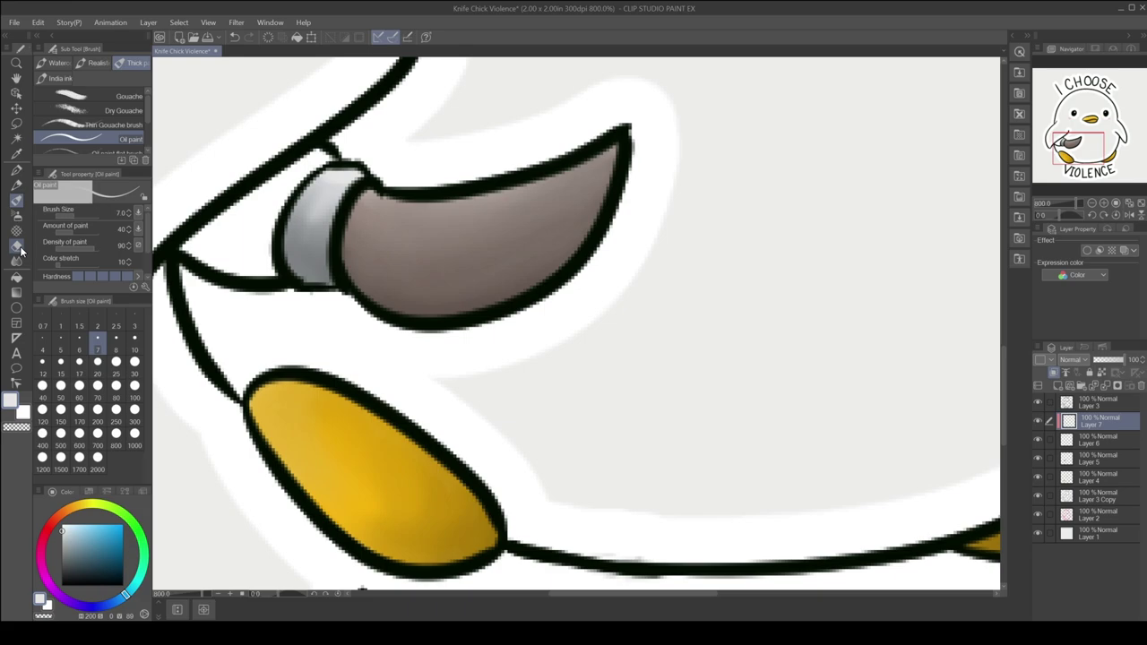
pyautogui.click(16, 260)
pyautogui.moveTo(318, 197)
pyautogui.mouseDown()
pyautogui.moveTo(297, 237)
pyautogui.moveTo(304, 265)
pyautogui.mouseUp()
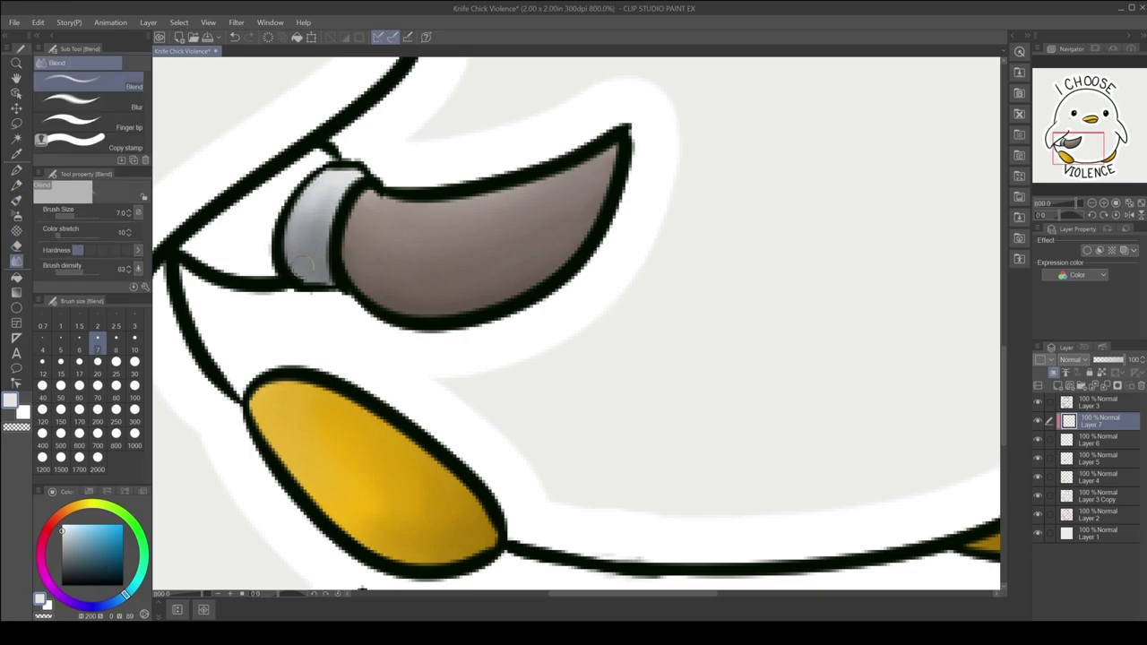
pyautogui.moveTo(337, 184); pyautogui.dragTo(351, 176)
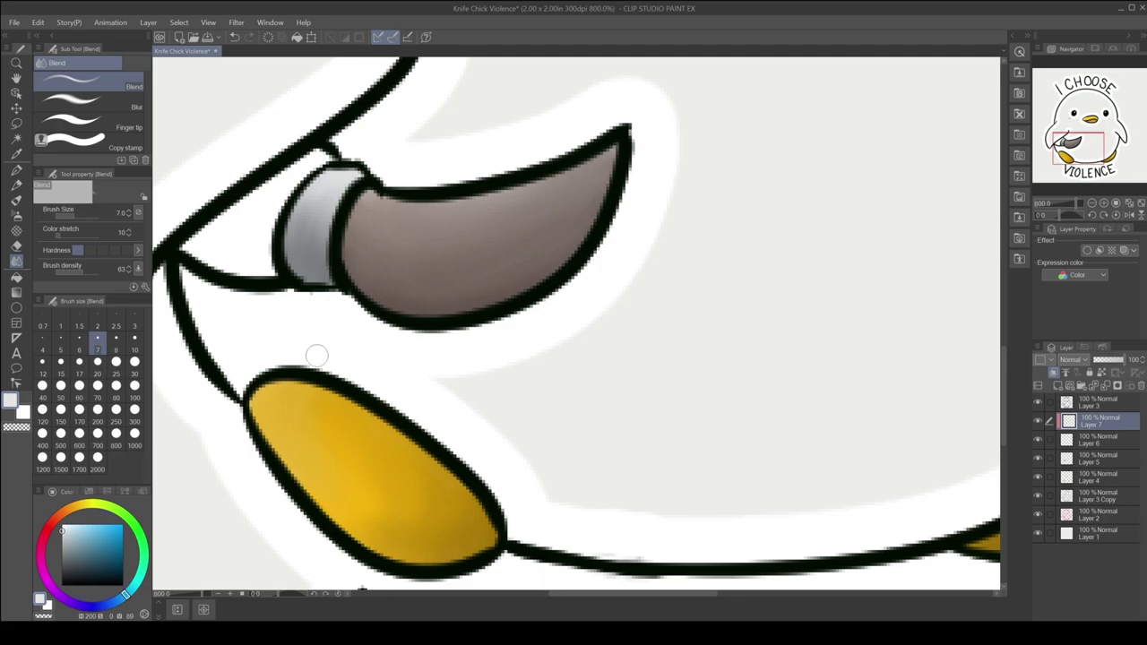
pyautogui.click(94, 493)
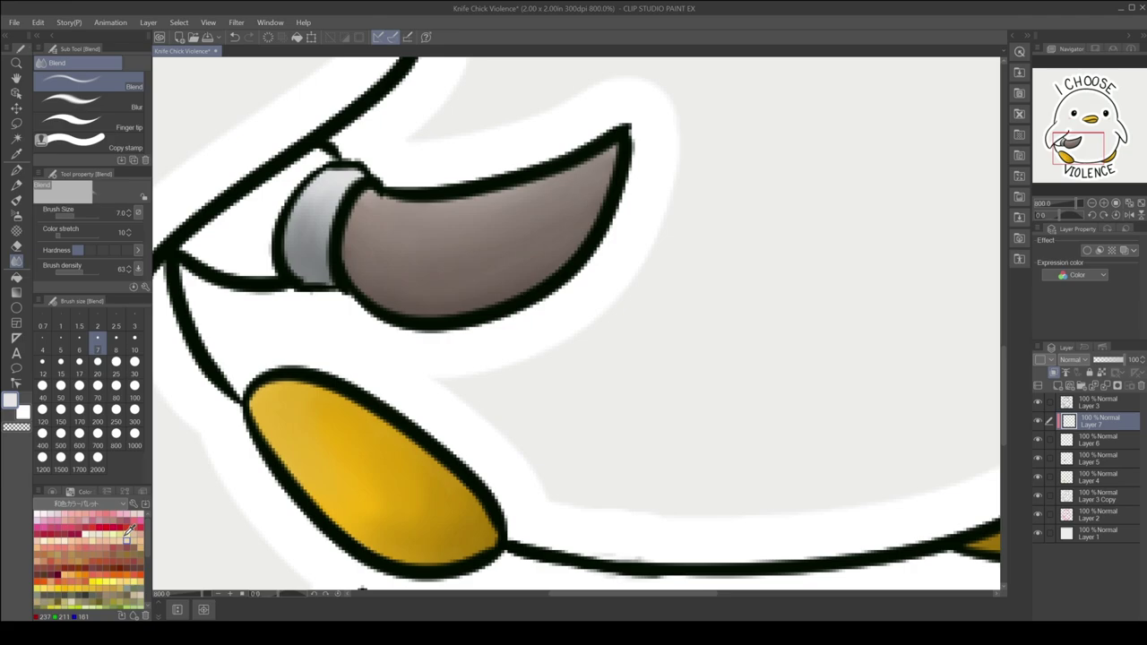
pyautogui.click(68, 515)
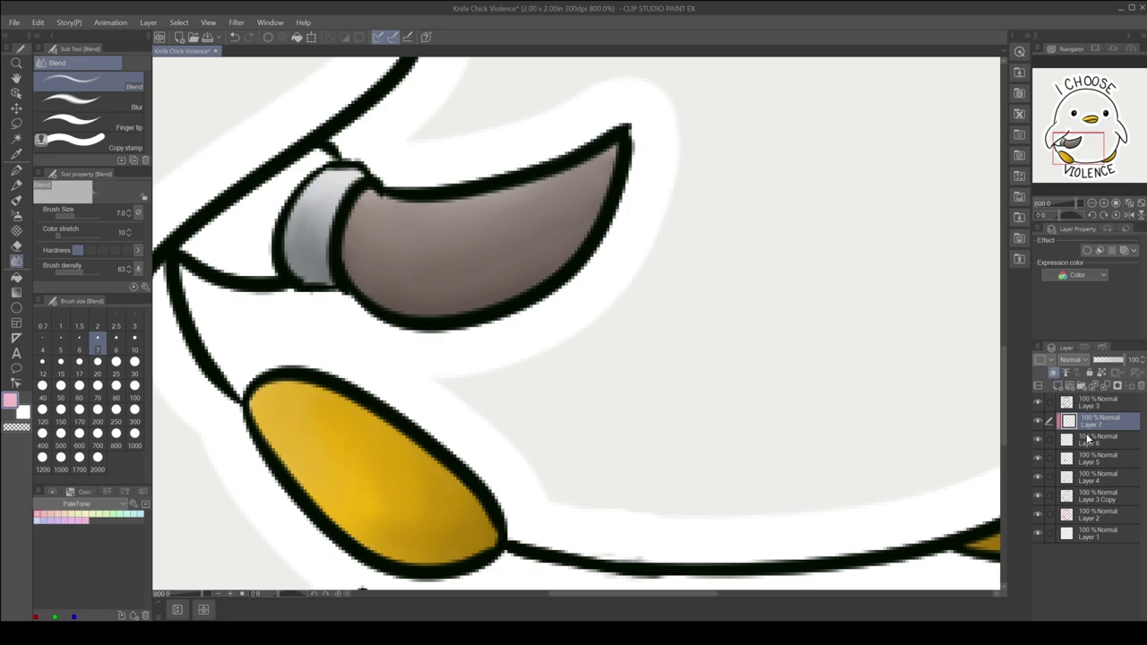
# Delete the extra layer, merge Layer 6 into Layer 5, and fill the handle pink on a new layer.
pyautogui.hotkey('ctrl', 'e')
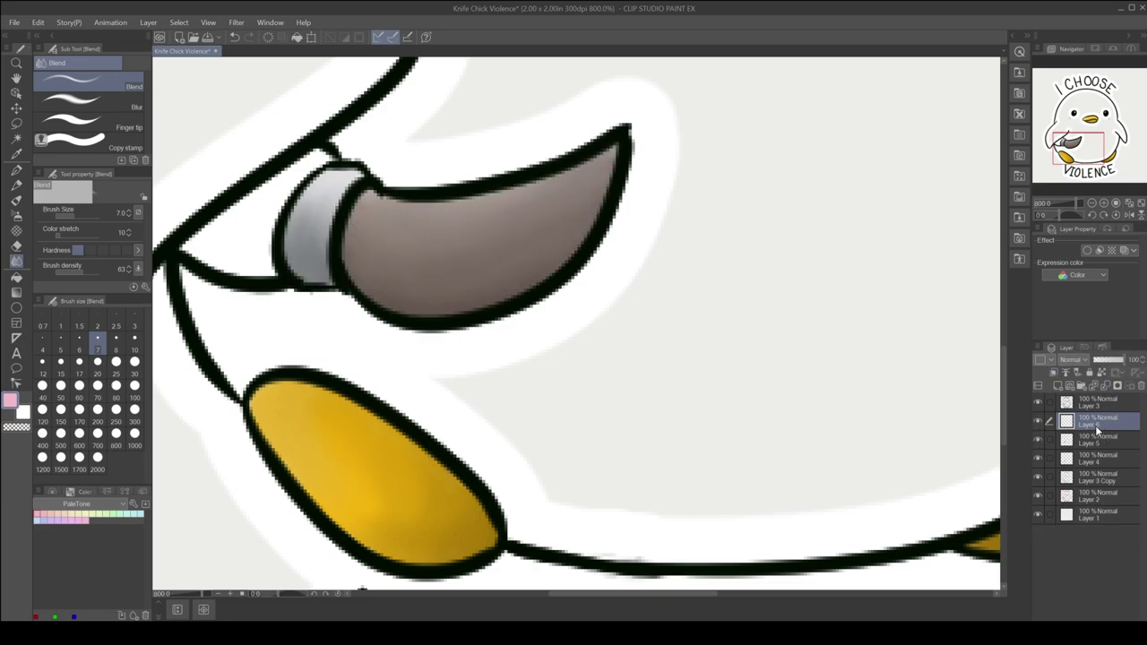
pyautogui.click(1104, 385)
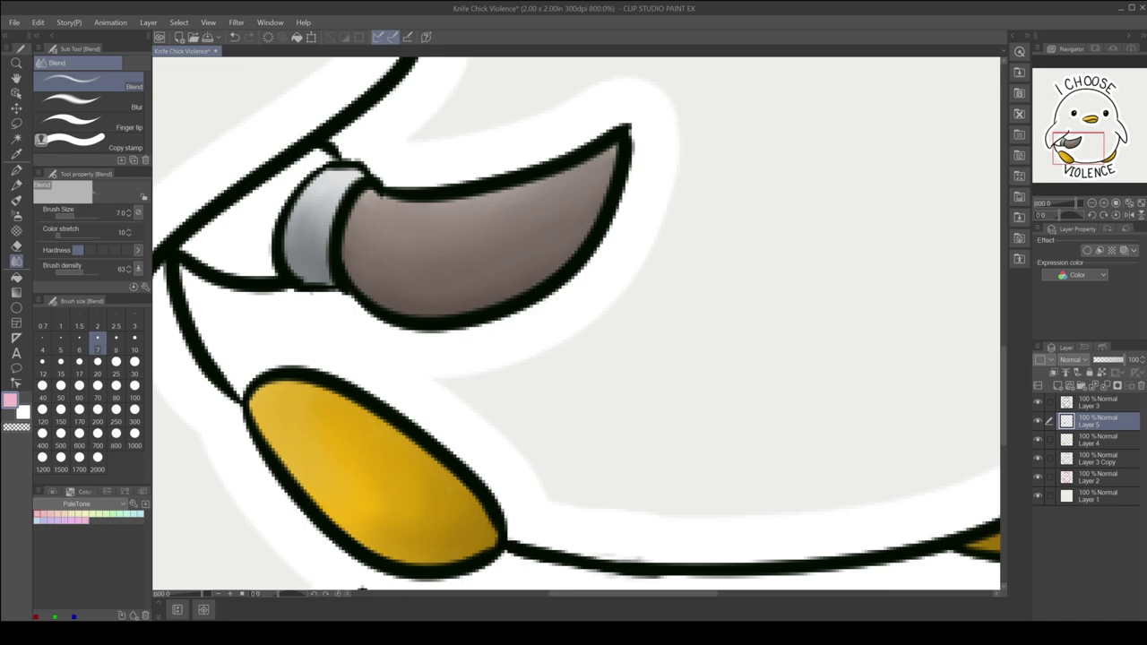
pyautogui.click(1059, 386)
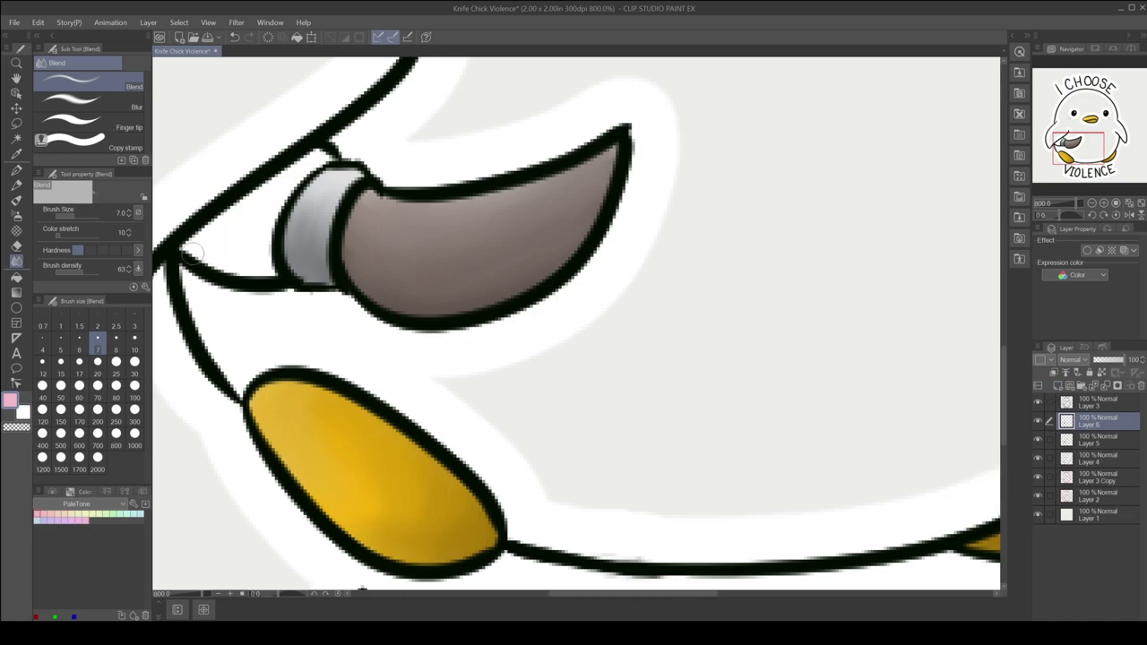
pyautogui.press('b')
pyautogui.moveTo(187, 246)
pyautogui.mouseDown()
pyautogui.moveTo(269, 274)
pyautogui.moveTo(323, 157)
pyautogui.moveTo(220, 231)
pyautogui.moveTo(251, 216)
pyautogui.moveTo(255, 242)
pyautogui.moveTo(227, 256)
pyautogui.mouseUp()
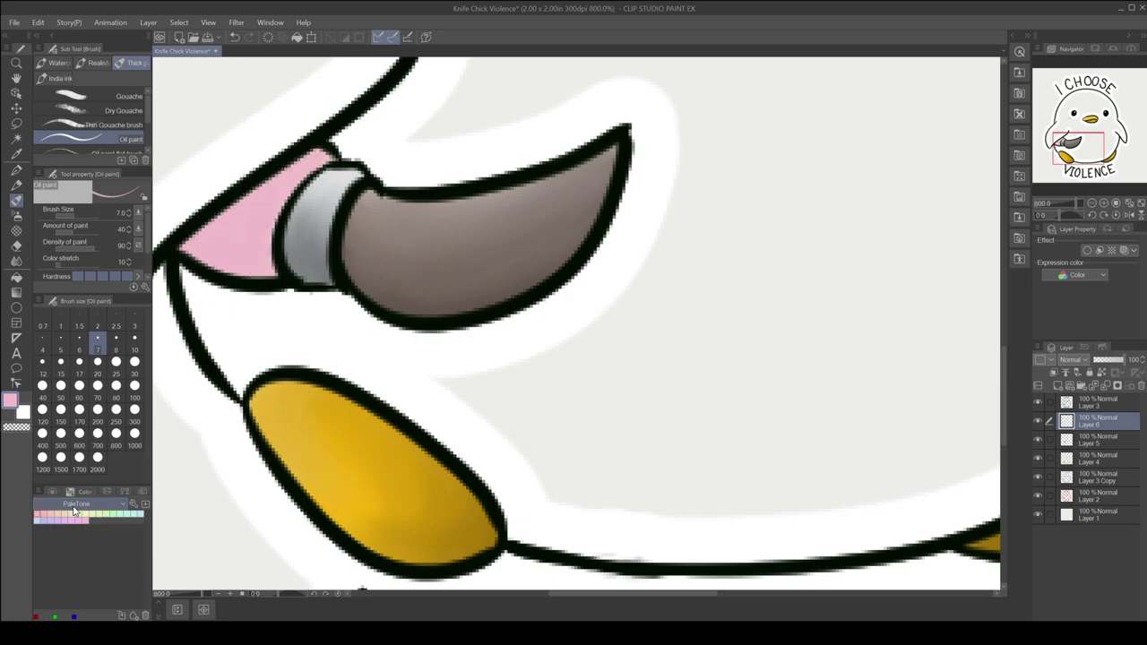
# On a new layer, shade the handle's upper edge and lower-left darker pink and blend it in.
pyautogui.click(51, 493)
pyautogui.click(85, 541)
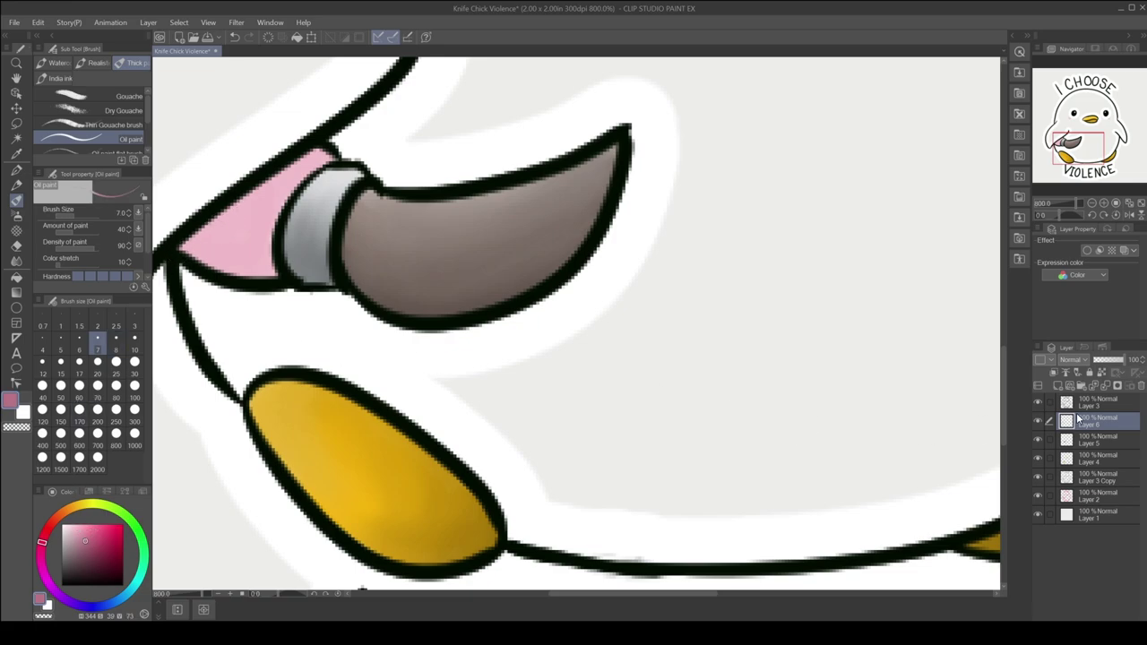
pyautogui.click(1058, 387)
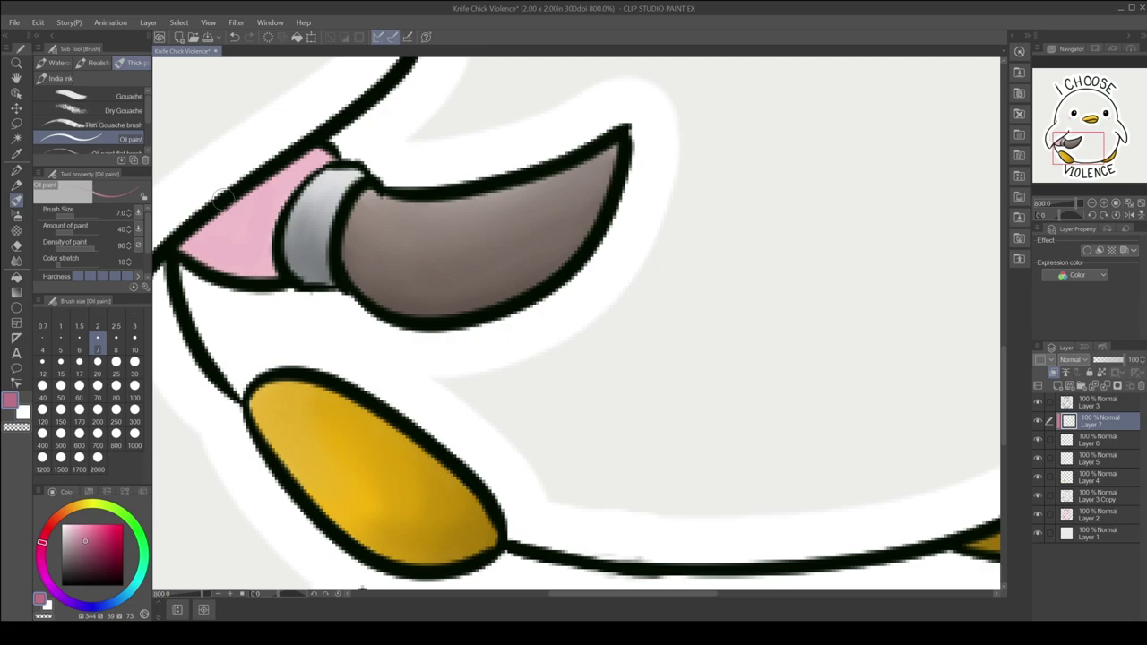
pyautogui.moveTo(199, 235)
pyautogui.mouseDown()
pyautogui.moveTo(260, 188)
pyautogui.moveTo(339, 161)
pyautogui.mouseUp()
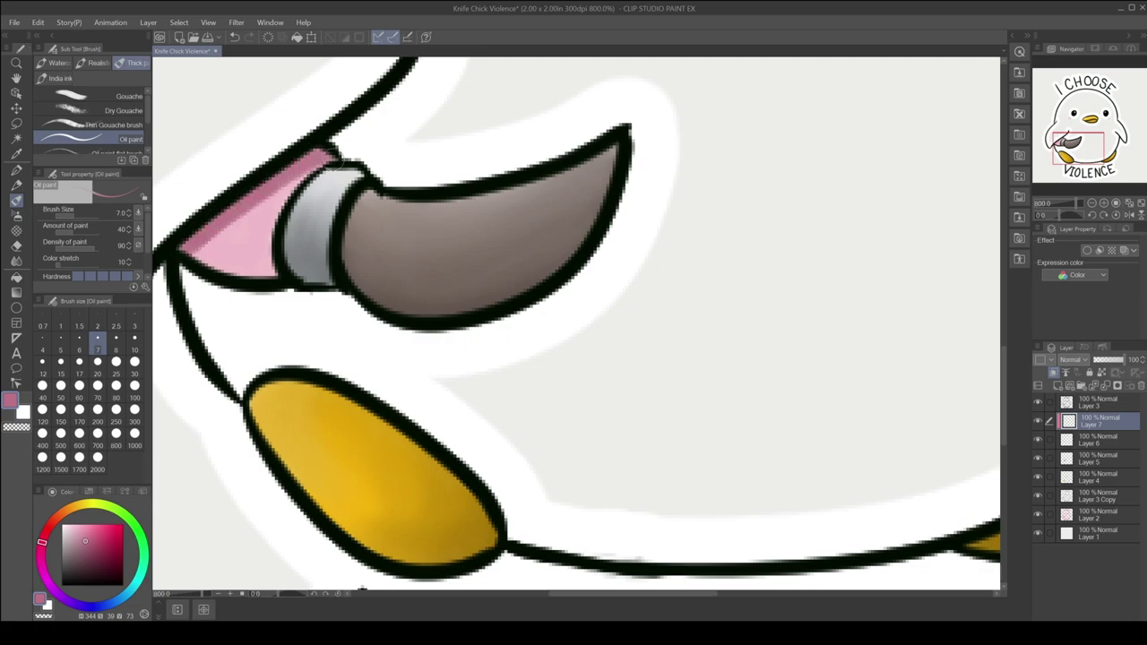
pyautogui.moveTo(221, 226); pyautogui.dragTo(195, 274)
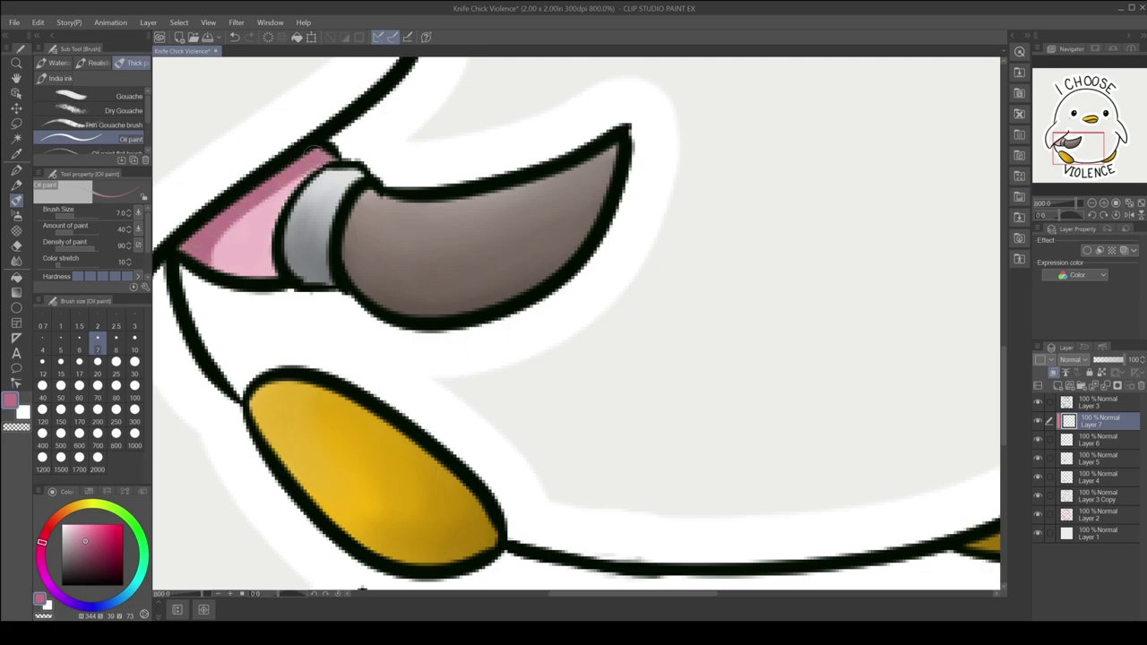
pyautogui.click(16, 260)
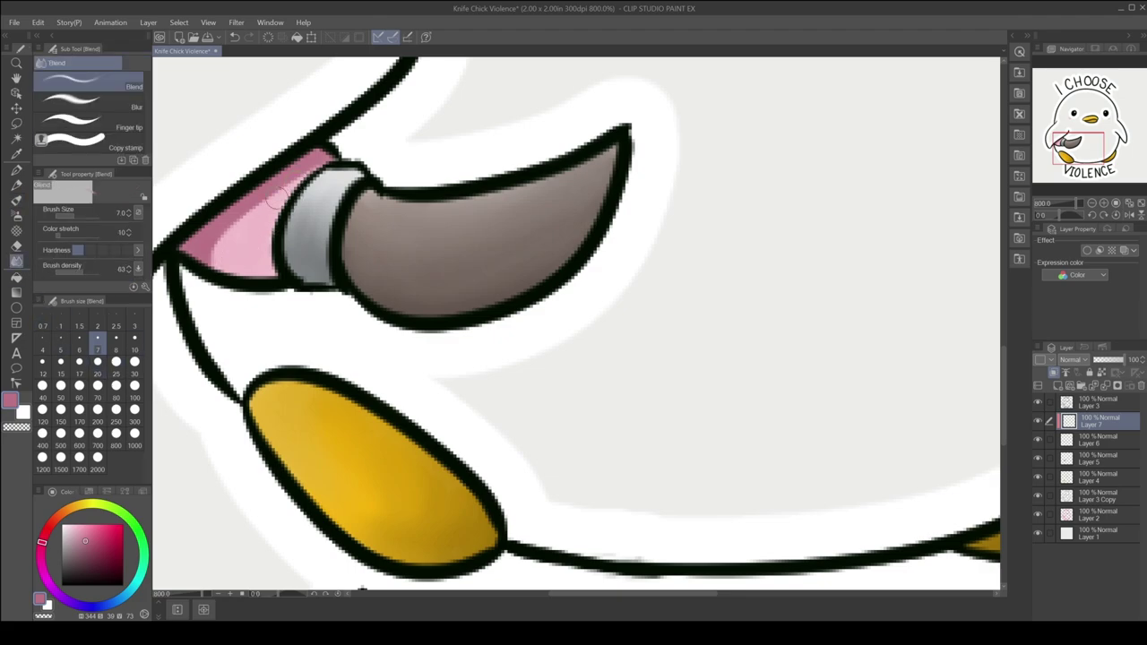
pyautogui.moveTo(253, 204)
pyautogui.mouseDown()
pyautogui.moveTo(216, 273)
pyautogui.moveTo(283, 188)
pyautogui.mouseUp()
pyautogui.moveTo(256, 273)
pyautogui.mouseDown()
pyautogui.moveTo(271, 233)
pyautogui.moveTo(224, 260)
pyautogui.mouseUp()
pyautogui.moveTo(251, 208); pyautogui.dragTo(219, 267)
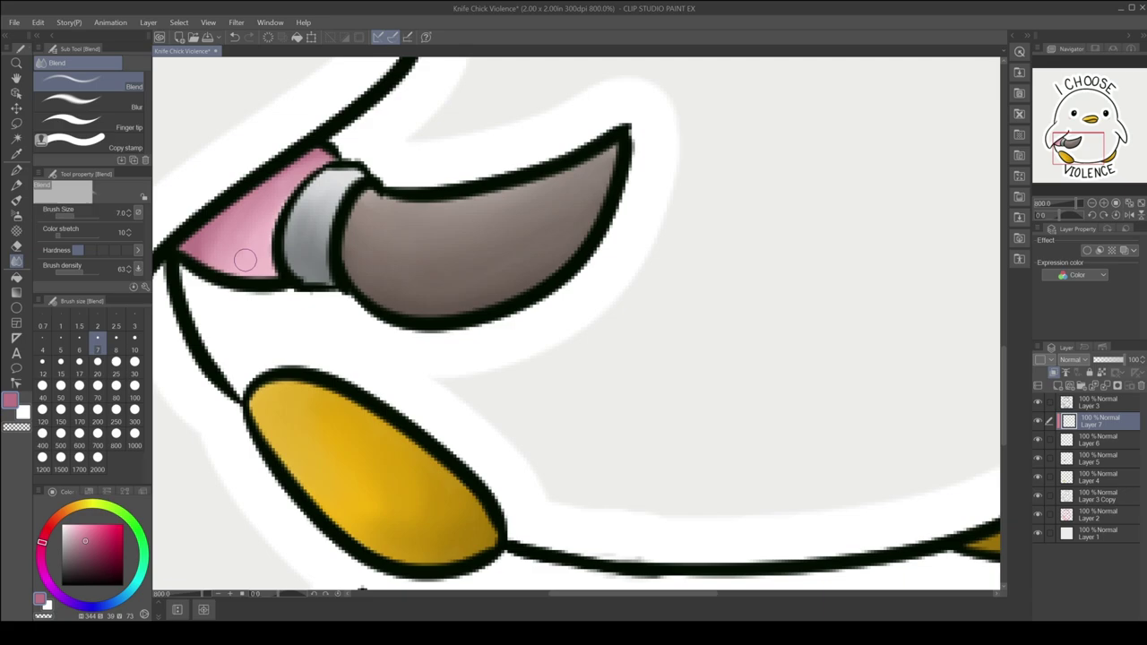
pyautogui.moveTo(293, 208); pyautogui.dragTo(238, 275)
pyautogui.moveTo(262, 197)
pyautogui.mouseDown()
pyautogui.moveTo(202, 259)
pyautogui.moveTo(250, 249)
pyautogui.mouseUp()
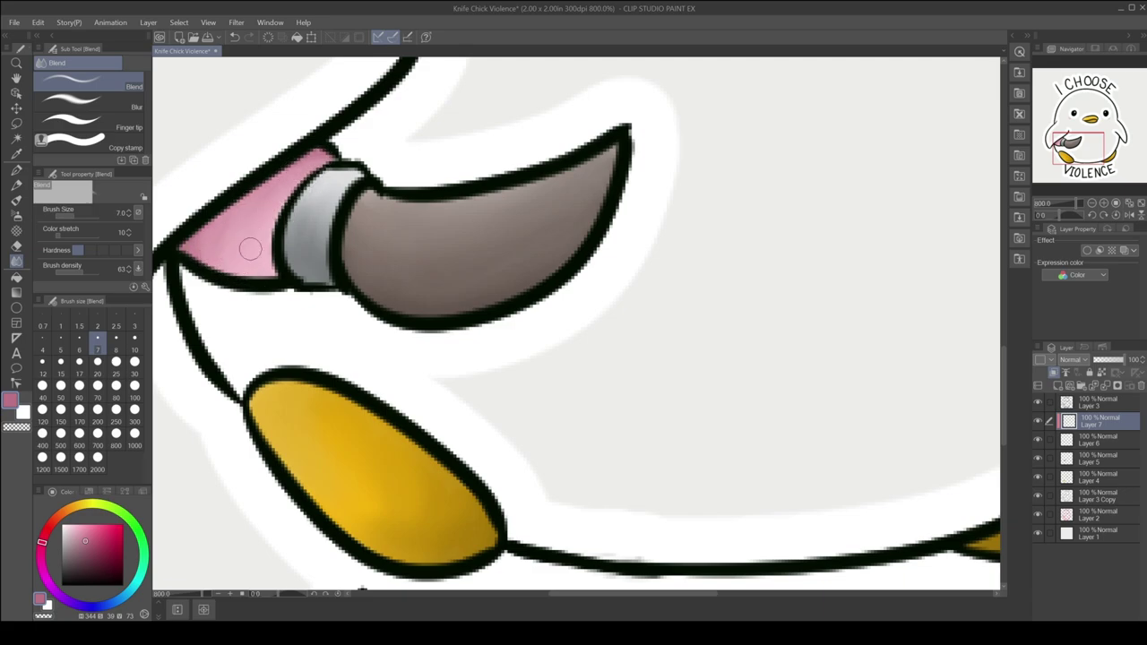
# Fill the pale patch near the ferrule, extend pink along the top edge, and darken the shading.
pyautogui.click(17, 199)
pyautogui.moveTo(309, 154); pyautogui.dragTo(332, 157)
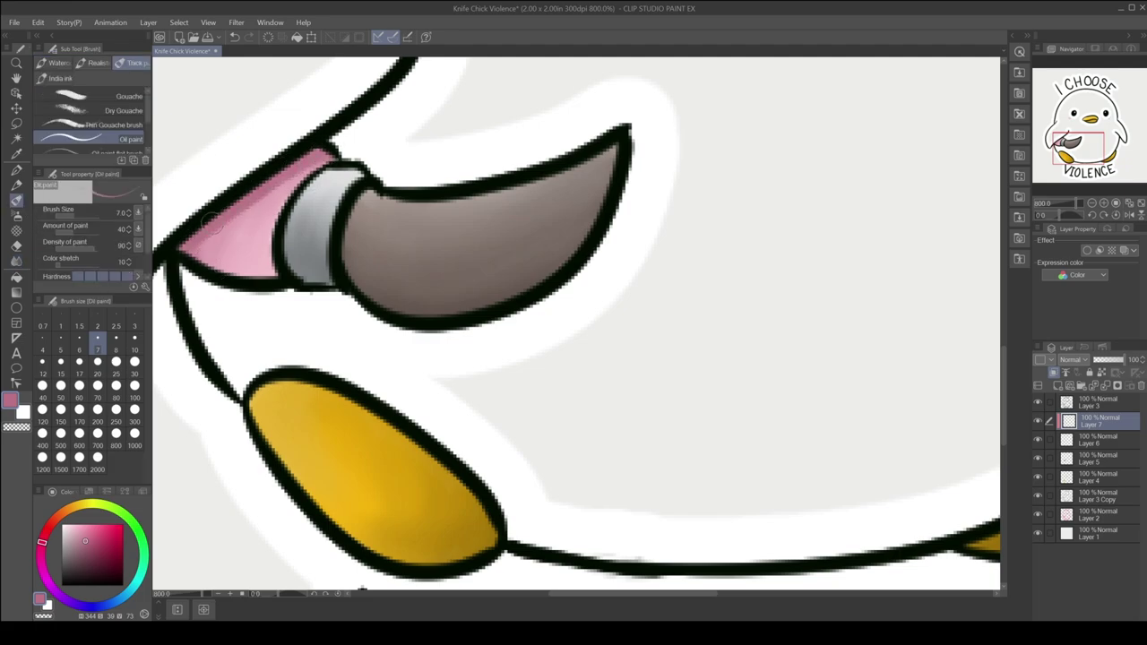
pyautogui.click(16, 260)
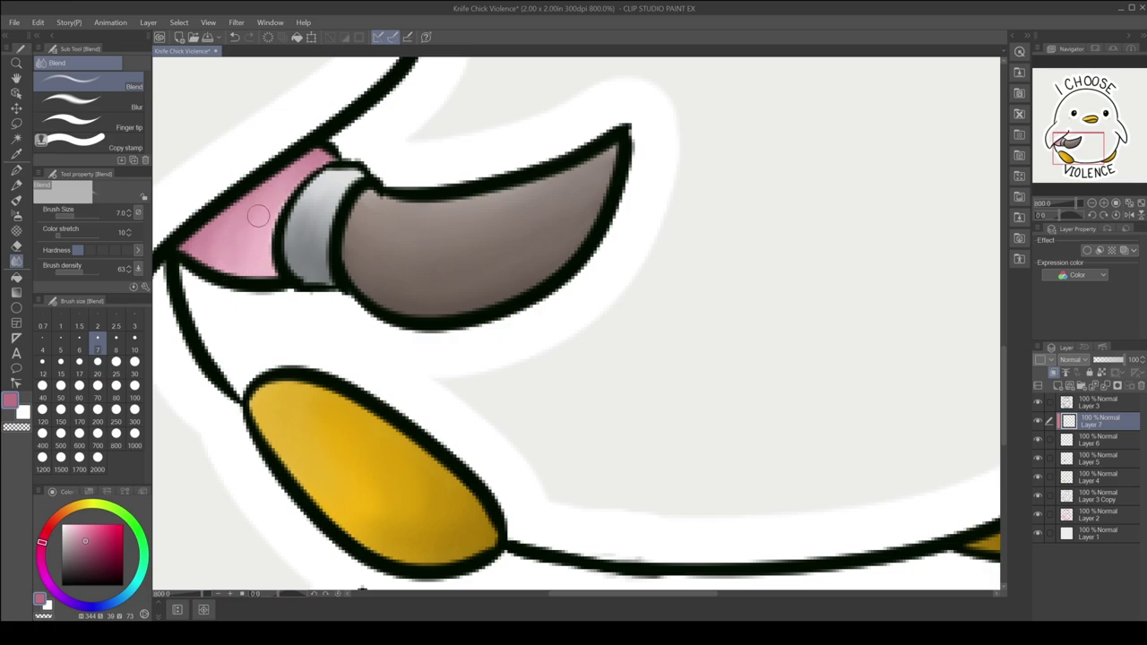
pyautogui.click(18, 198)
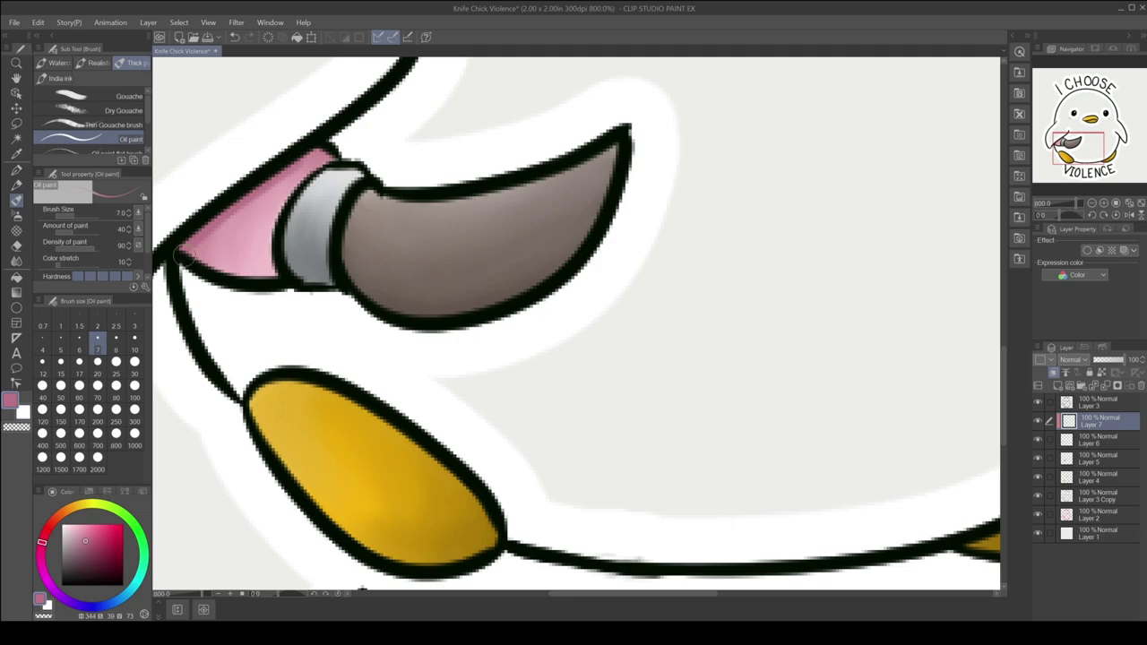
pyautogui.moveTo(305, 154); pyautogui.dragTo(324, 148)
pyautogui.click(16, 260)
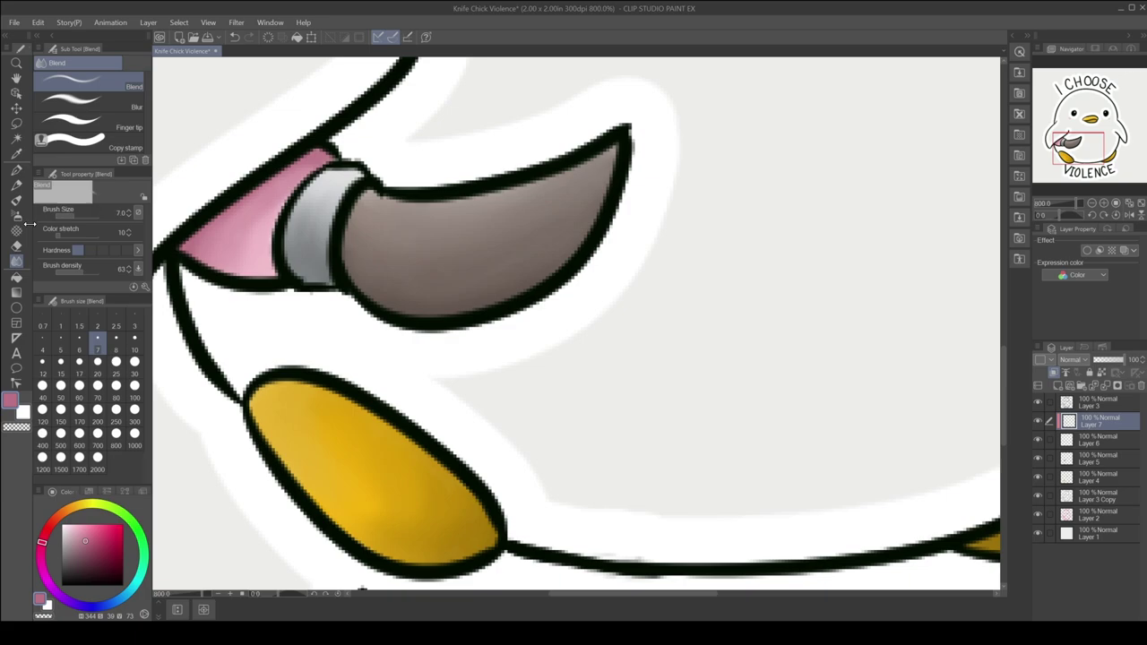
pyautogui.press('b')
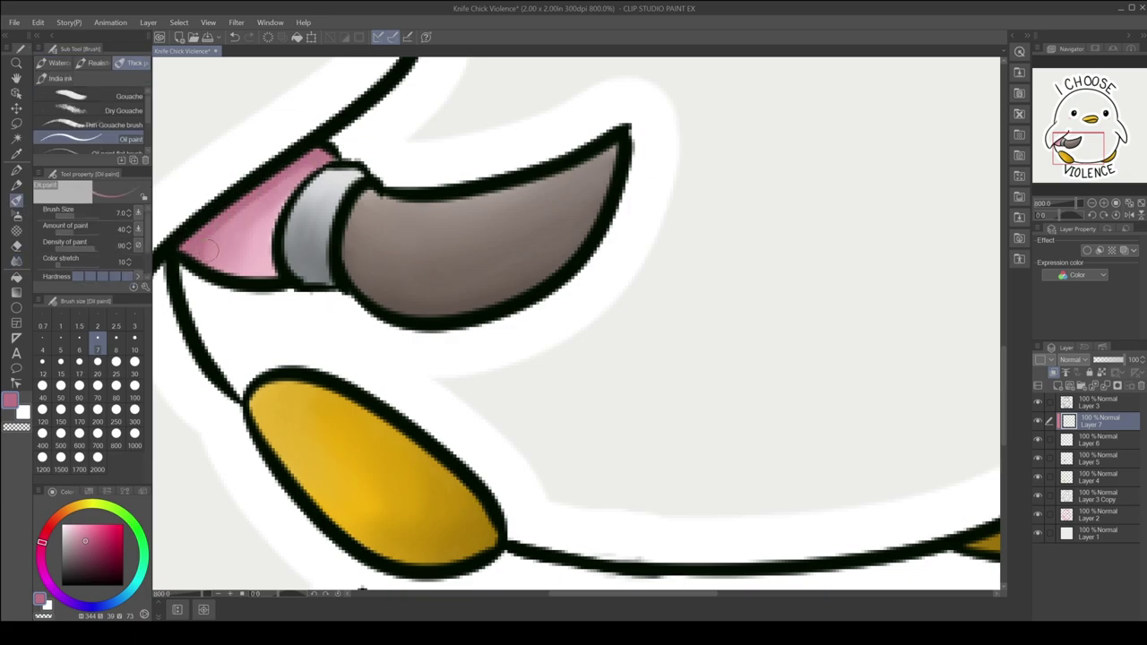
pyautogui.moveTo(220, 267); pyautogui.dragTo(253, 208)
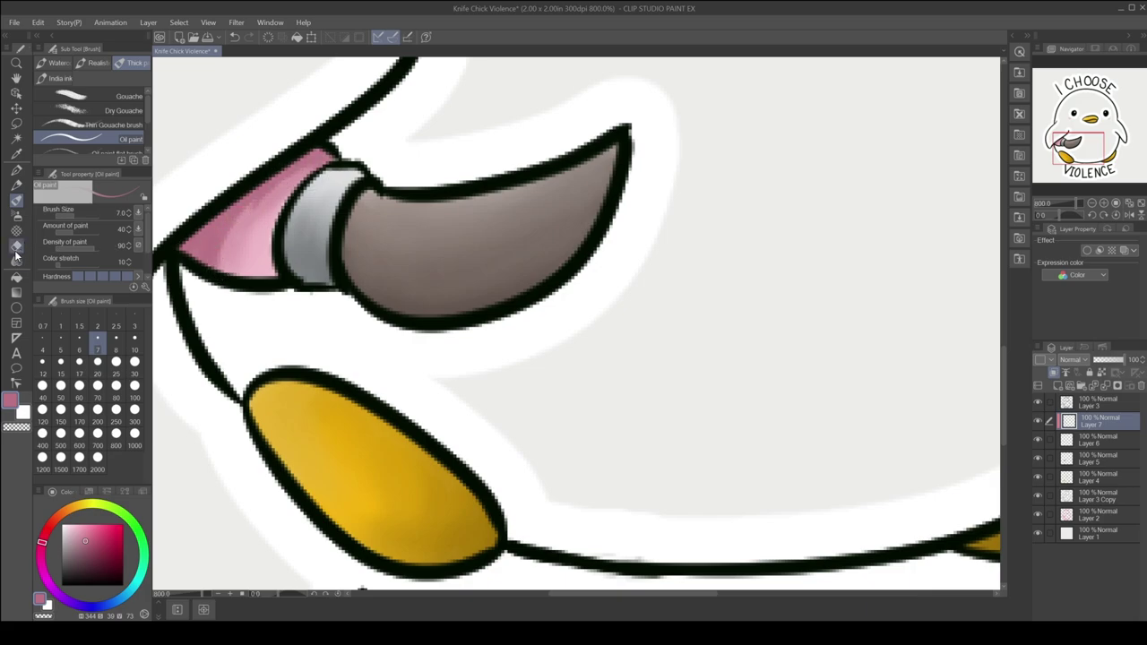
pyautogui.press('j')
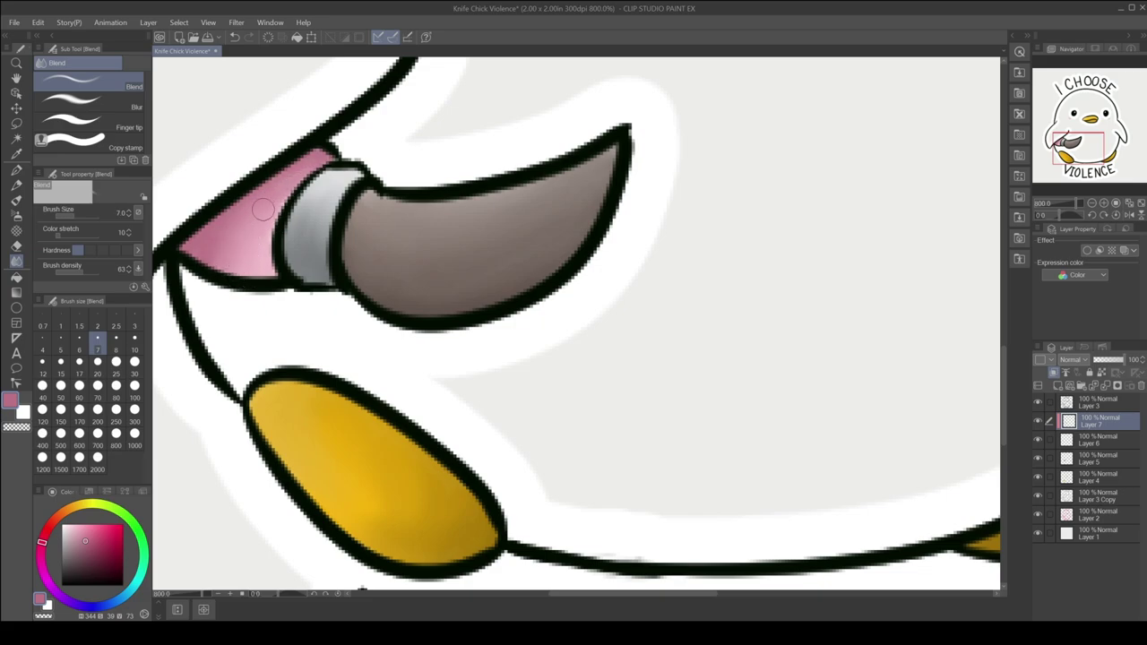
# Deepen the handle's upper edge and lower-left with darker magenta and blend it.
pyautogui.click(17, 200)
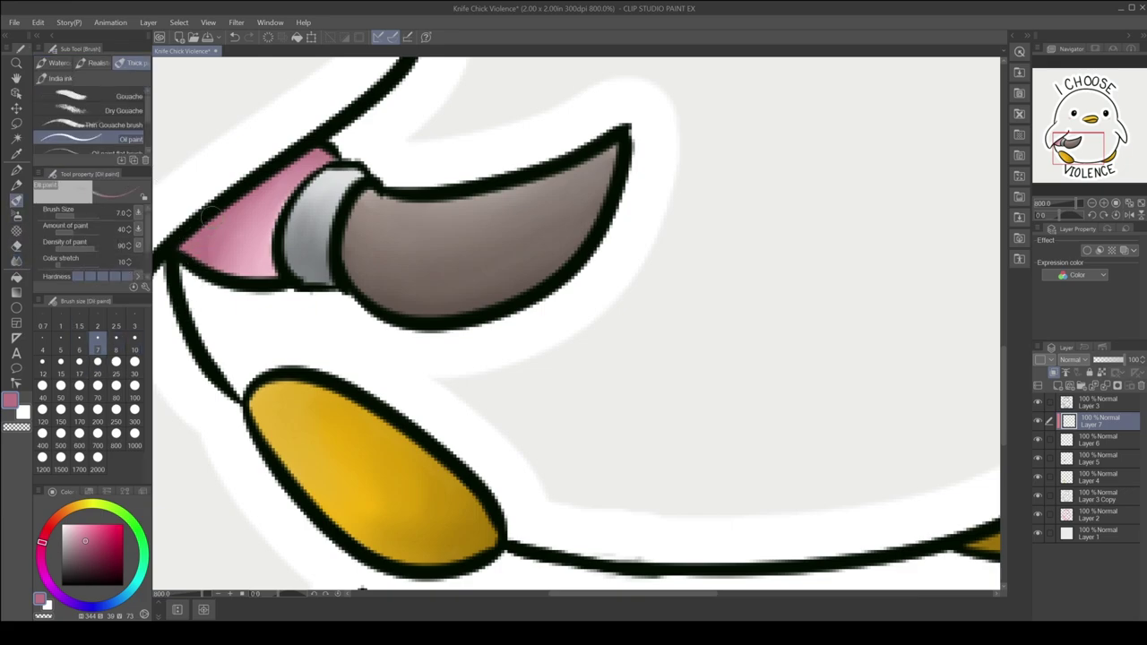
pyautogui.click(92, 555)
pyautogui.moveTo(190, 235); pyautogui.dragTo(212, 204)
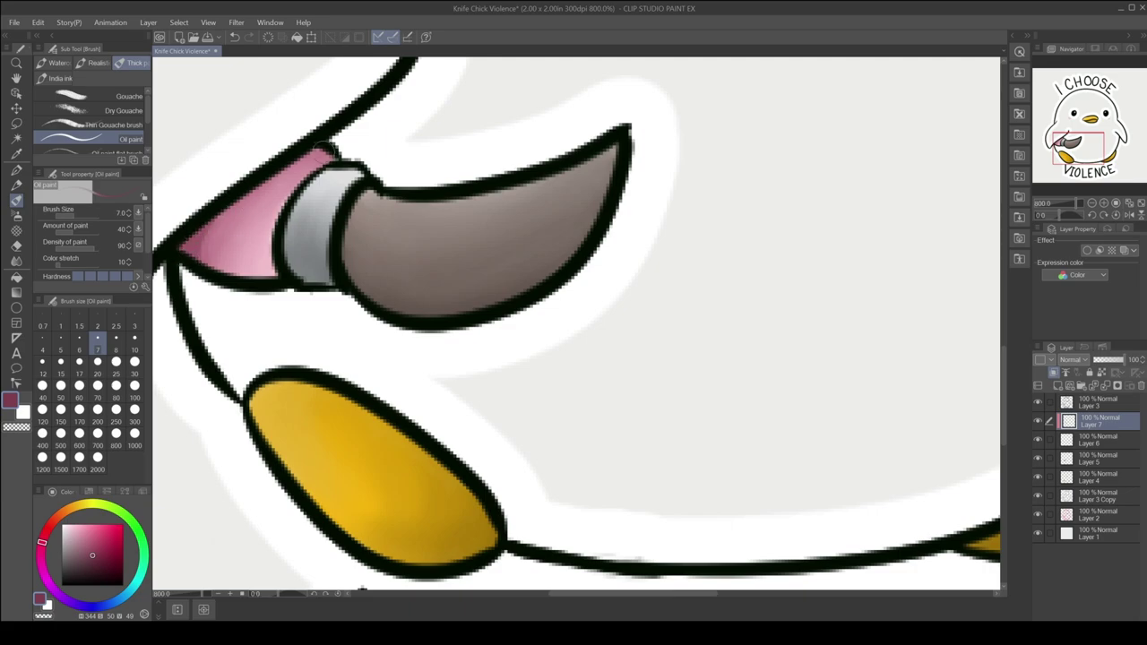
pyautogui.moveTo(321, 147); pyautogui.dragTo(258, 174)
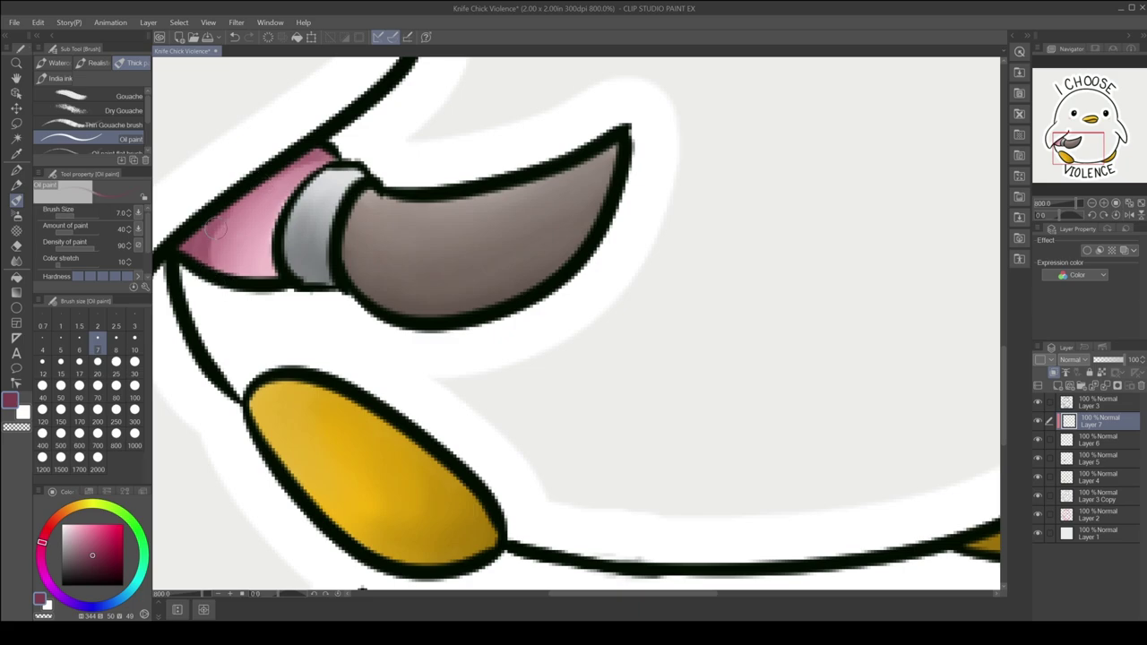
pyautogui.moveTo(212, 249)
pyautogui.mouseDown()
pyautogui.moveTo(237, 284)
pyautogui.moveTo(224, 205)
pyautogui.mouseUp()
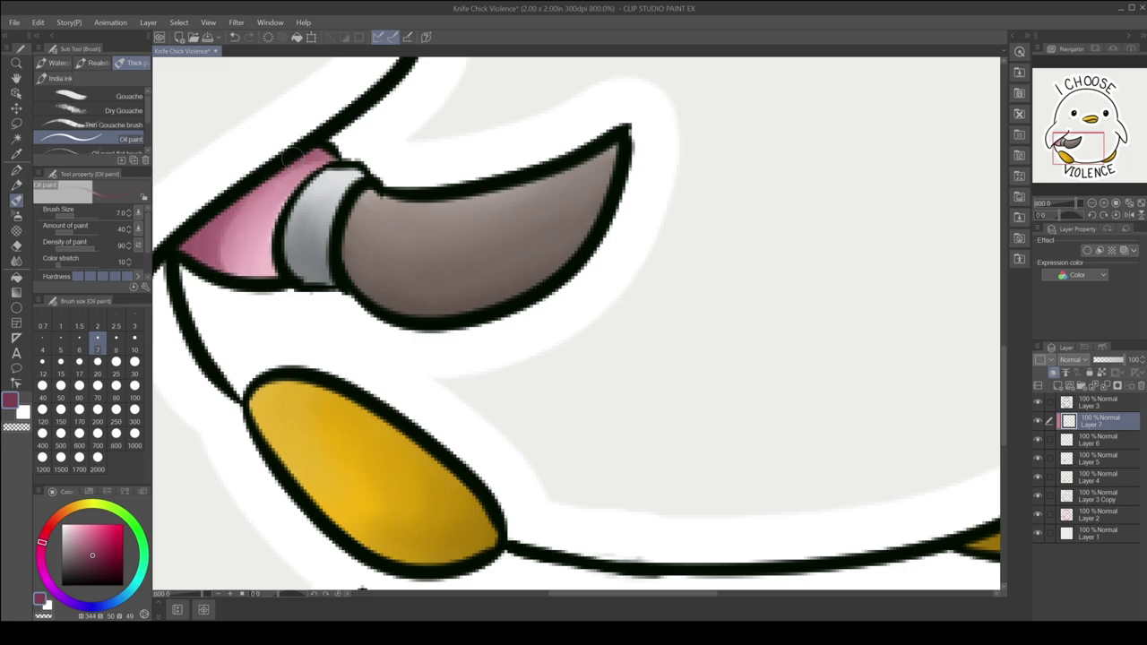
pyautogui.press('j')
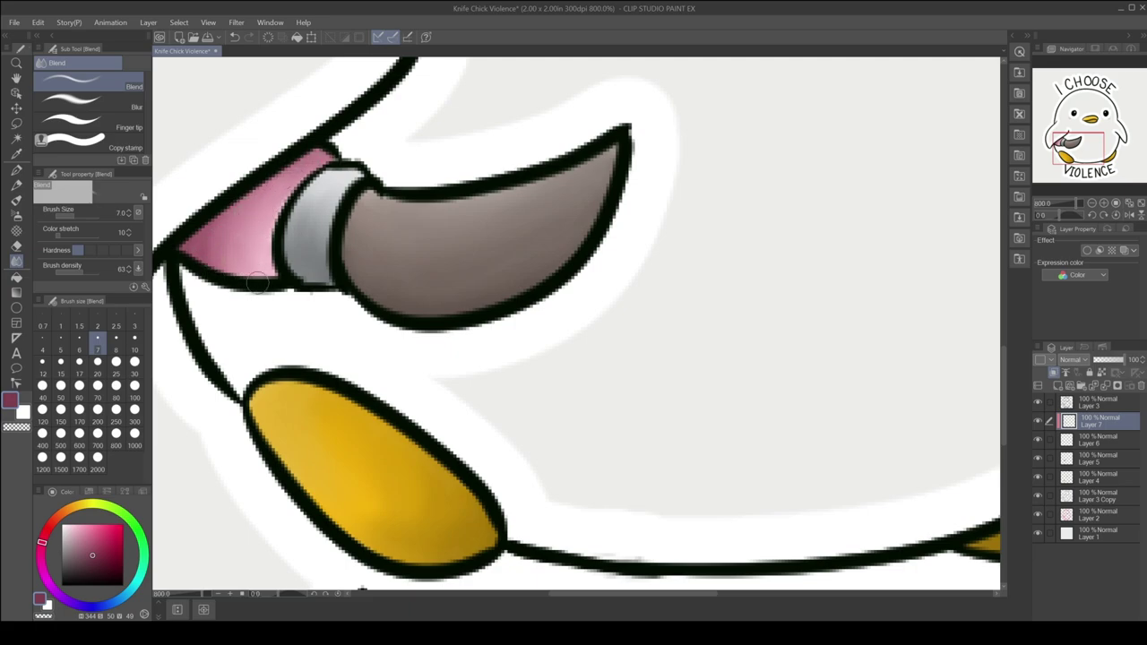
pyautogui.click(89, 492)
# Paint a light pink highlight on the handle and blend it toward the bolster.
pyautogui.click(40, 513)
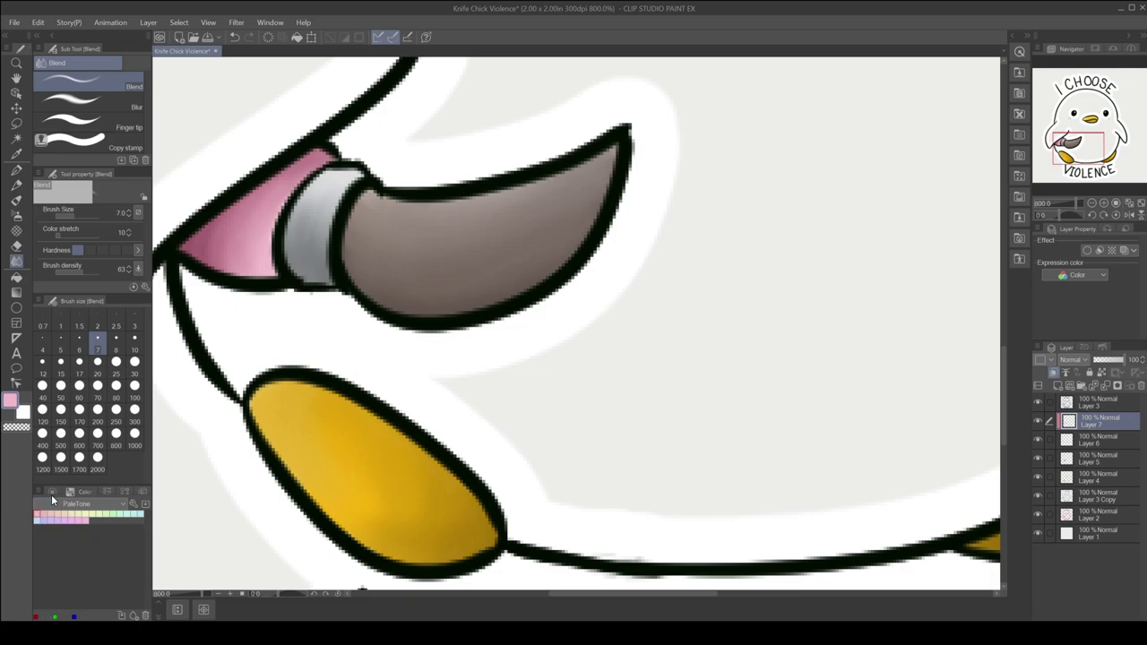
pyautogui.click(52, 492)
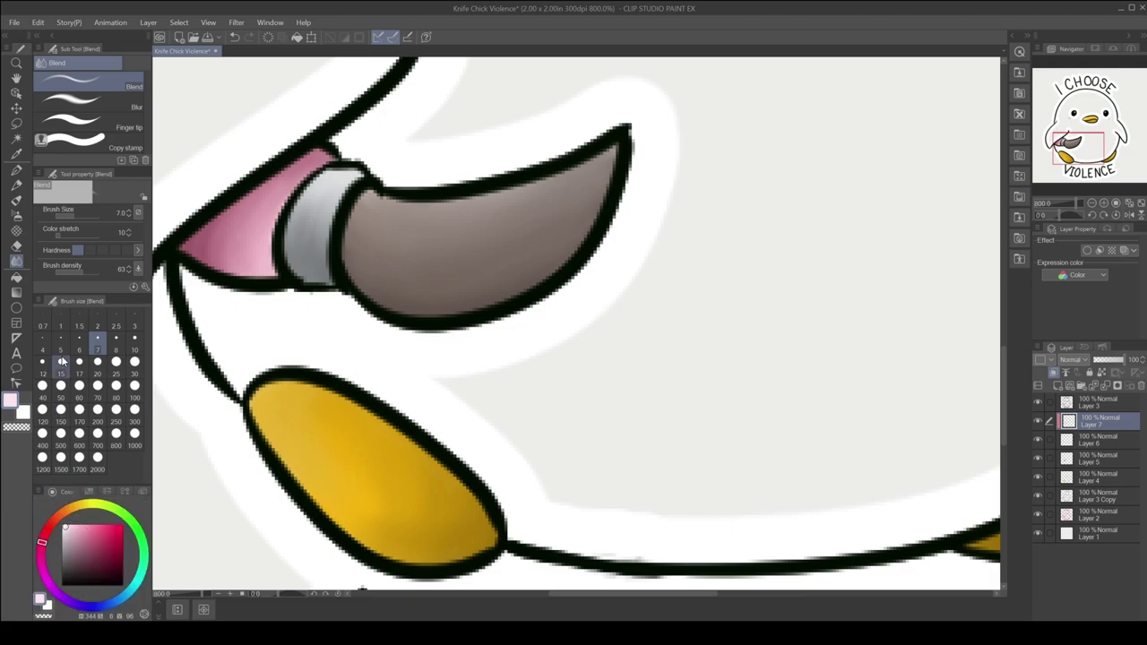
pyautogui.click(17, 201)
pyautogui.moveTo(280, 192); pyautogui.dragTo(267, 269)
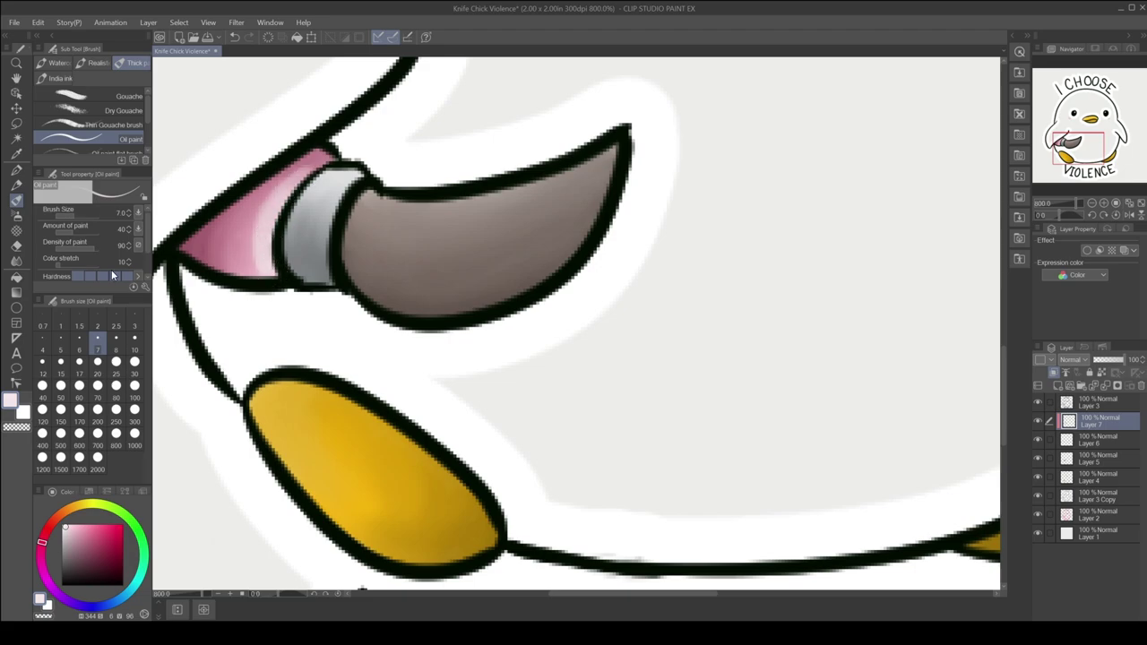
pyautogui.click(16, 261)
pyautogui.moveTo(291, 177)
pyautogui.mouseDown()
pyautogui.moveTo(262, 240)
pyautogui.moveTo(263, 280)
pyautogui.moveTo(256, 224)
pyautogui.moveTo(296, 179)
pyautogui.mouseUp()
pyautogui.moveTo(276, 288); pyautogui.dragTo(303, 168)
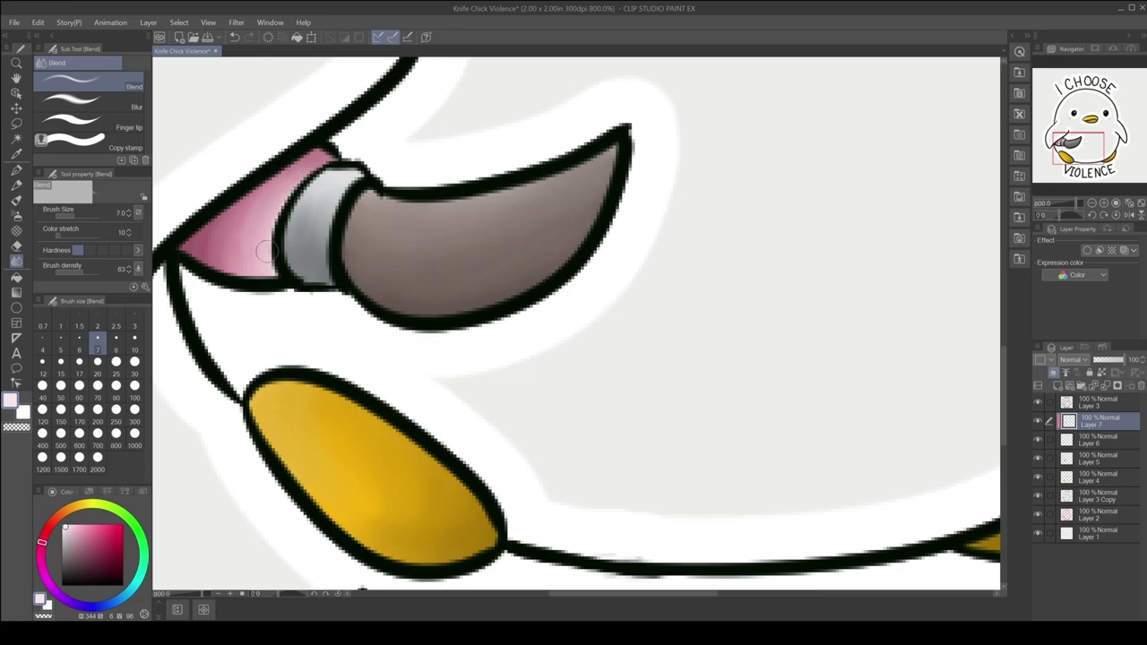
pyautogui.moveTo(262, 214); pyautogui.dragTo(302, 172)
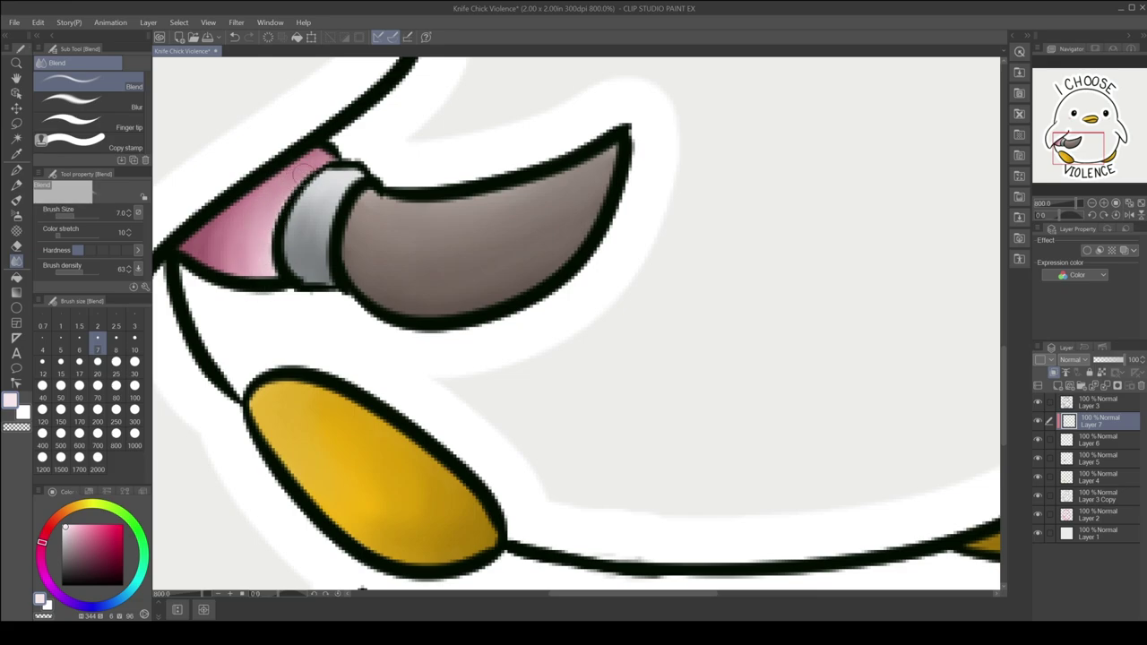
pyautogui.moveTo(264, 284)
pyautogui.mouseDown()
pyautogui.moveTo(288, 192)
pyautogui.moveTo(260, 190)
pyautogui.moveTo(228, 273)
pyautogui.moveTo(267, 231)
pyautogui.moveTo(278, 190)
pyautogui.moveTo(276, 219)
pyautogui.mouseUp()
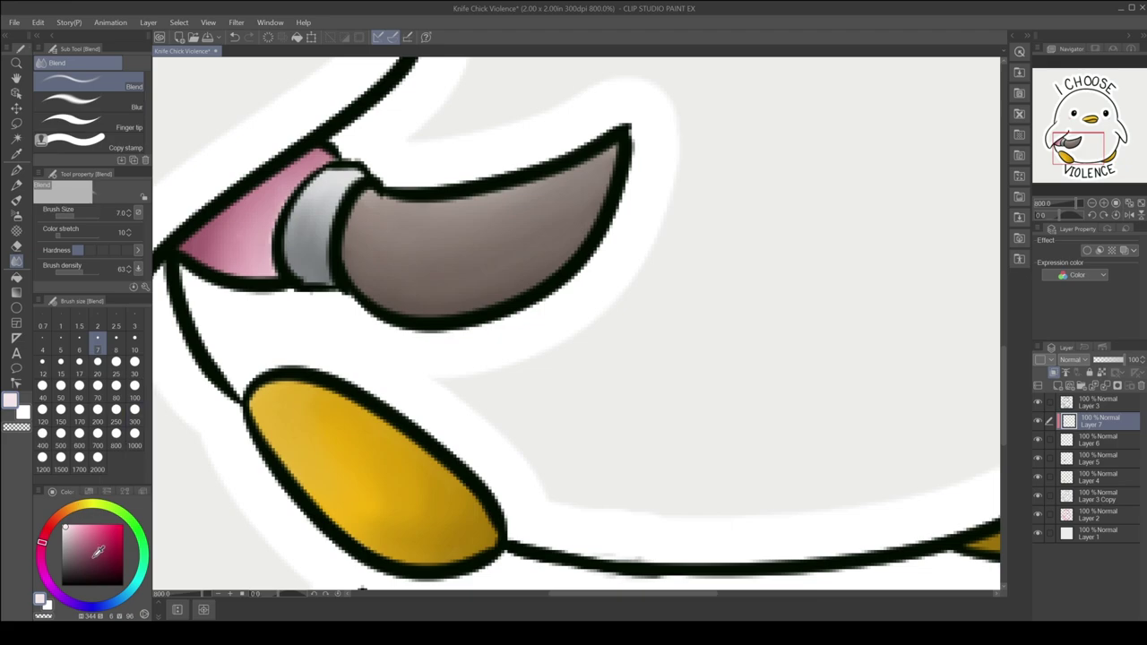
# Shade the handle's left point and upper part dark red, then blend the shading smooth.
pyautogui.click(94, 550)
pyautogui.click(16, 199)
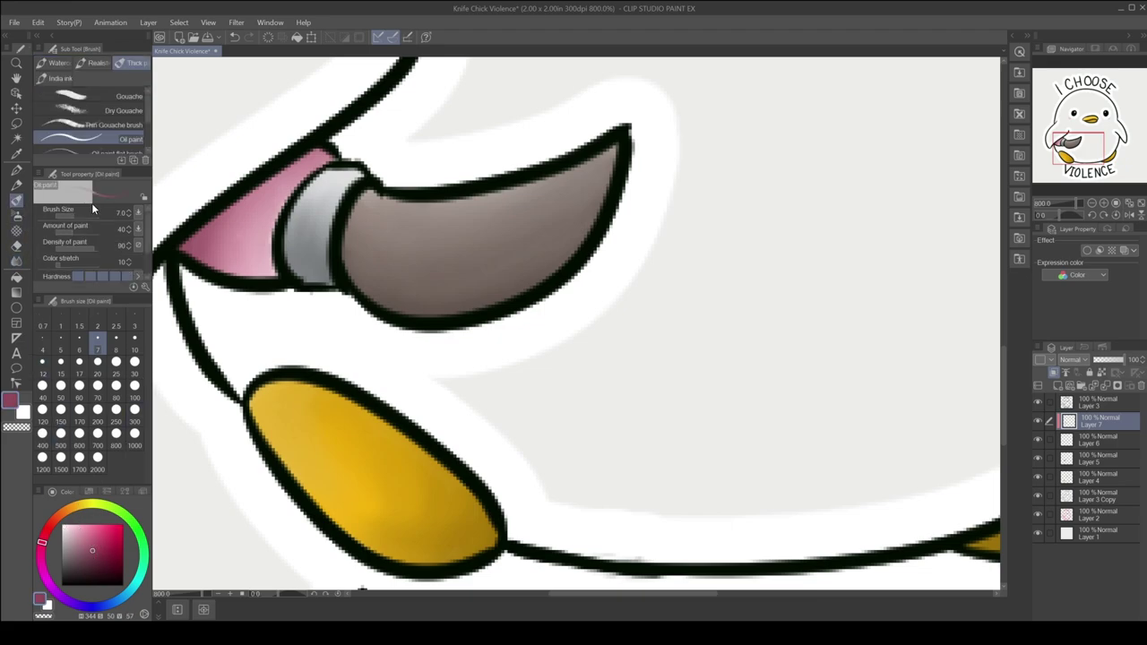
pyautogui.moveTo(215, 221); pyautogui.dragTo(190, 246)
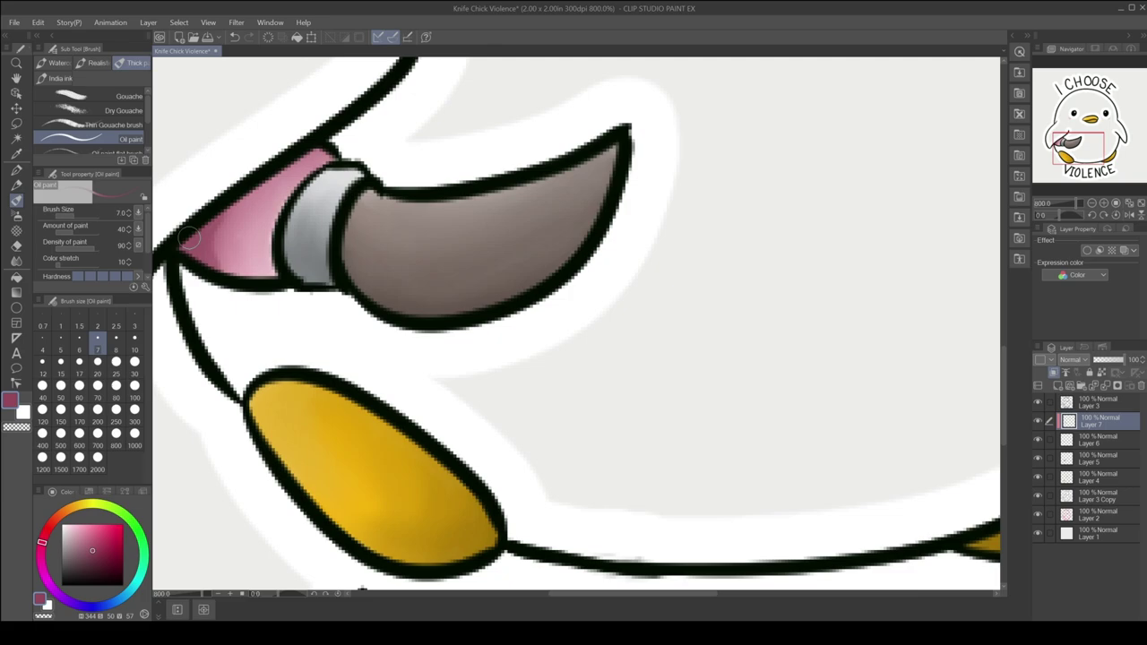
pyautogui.moveTo(235, 199)
pyautogui.mouseDown()
pyautogui.moveTo(314, 154)
pyautogui.moveTo(236, 189)
pyautogui.mouseUp()
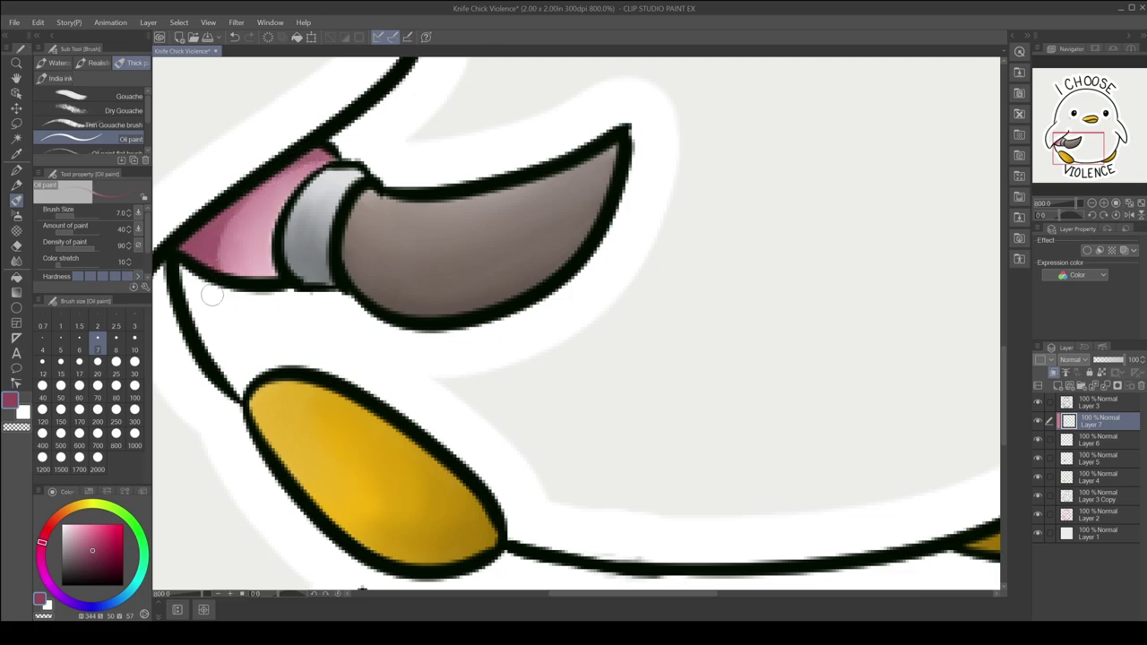
pyautogui.click(16, 261)
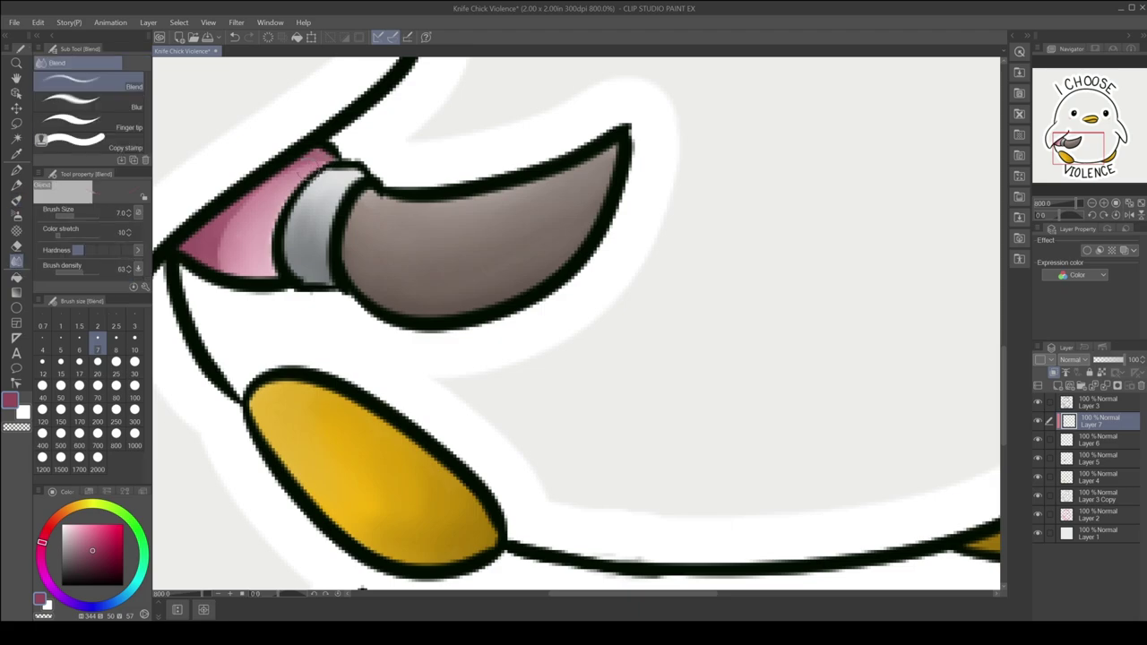
pyautogui.moveTo(224, 269); pyautogui.dragTo(234, 220)
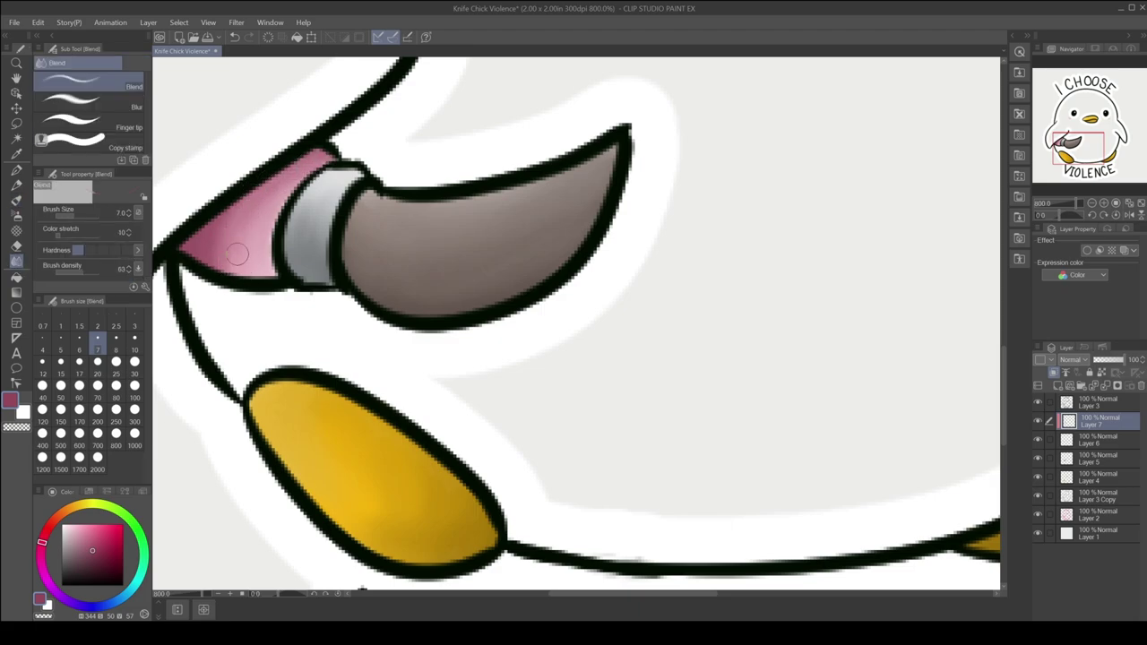
pyautogui.moveTo(247, 266)
pyautogui.mouseDown()
pyautogui.moveTo(240, 251)
pyautogui.moveTo(253, 244)
pyautogui.moveTo(228, 269)
pyautogui.moveTo(248, 224)
pyautogui.mouseUp()
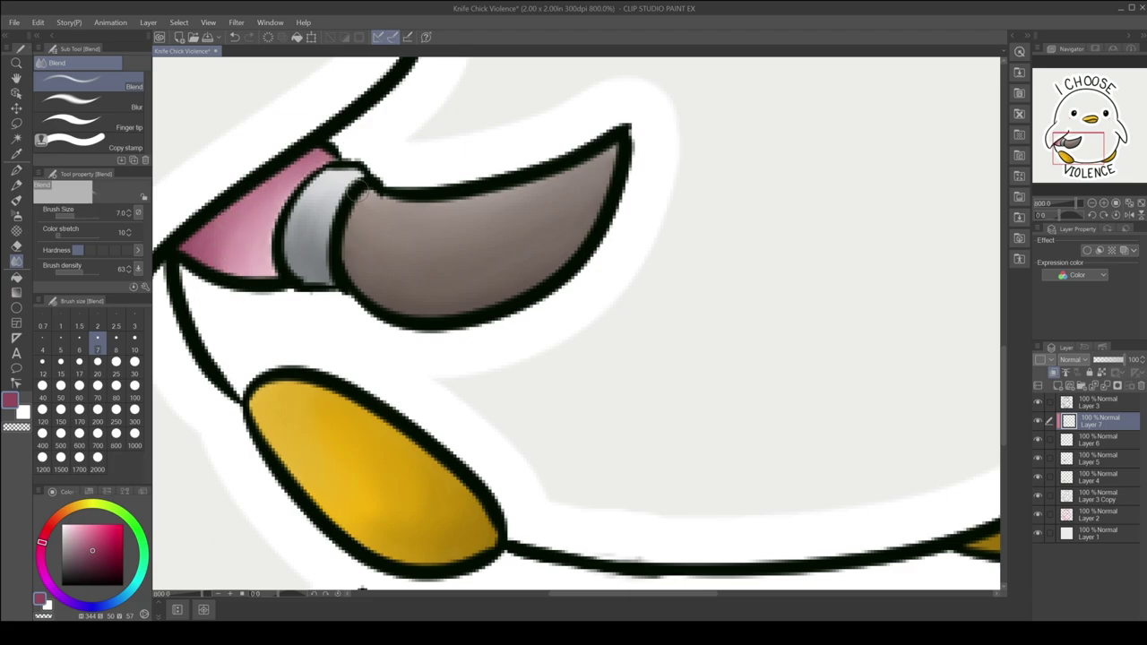
# Zoom out to the whole chick and blend the pink handle into the grey bolster at size 25.
pyautogui.click(1095, 204)
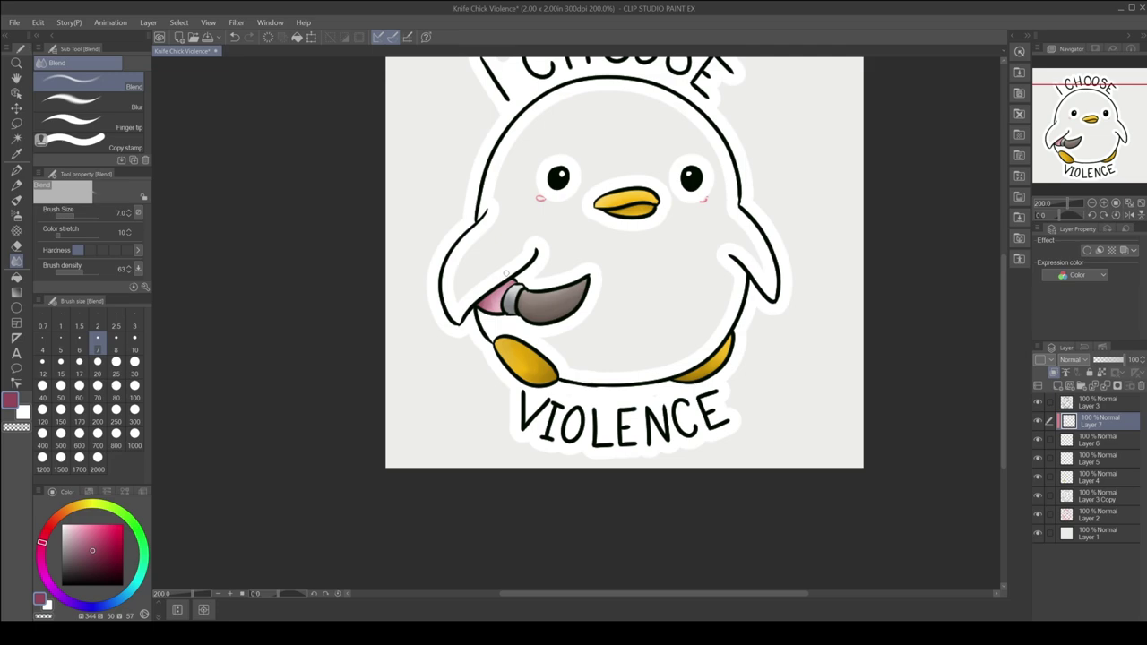
pyautogui.click(116, 361)
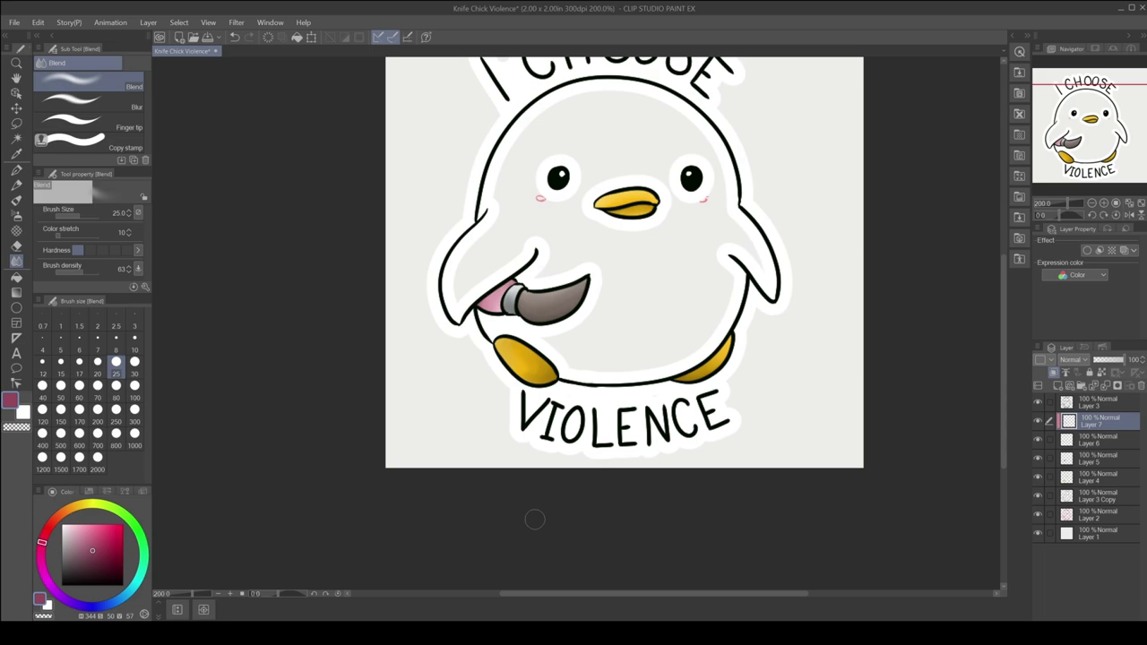
pyautogui.click(16, 199)
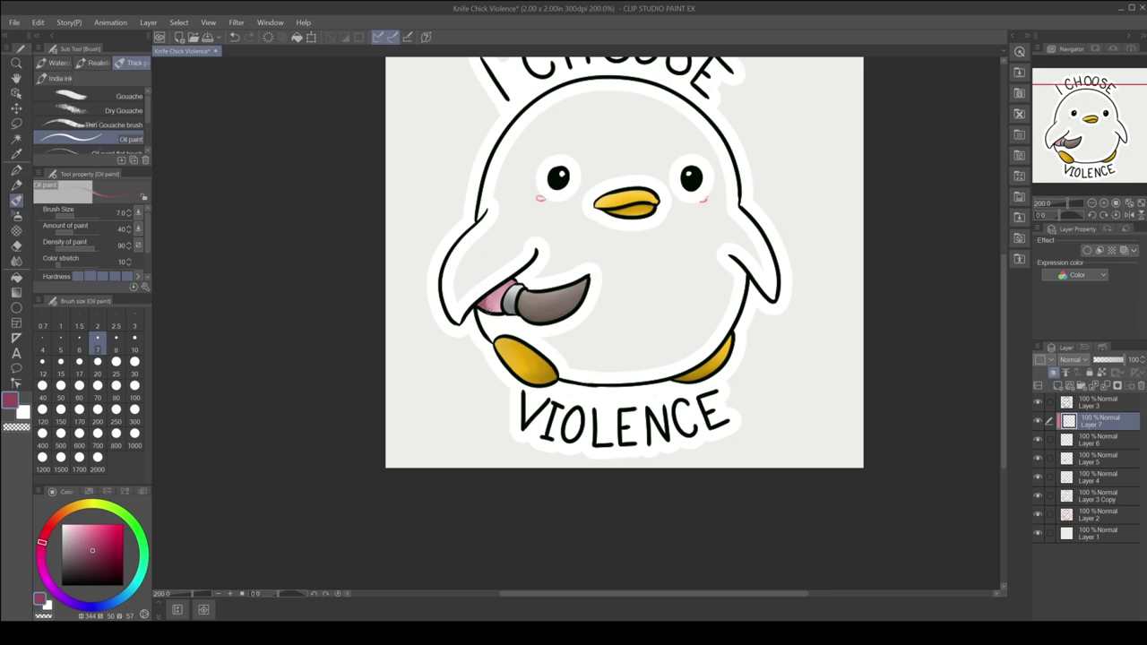
pyautogui.press('j')
pyautogui.moveTo(495, 286); pyautogui.dragTo(511, 310)
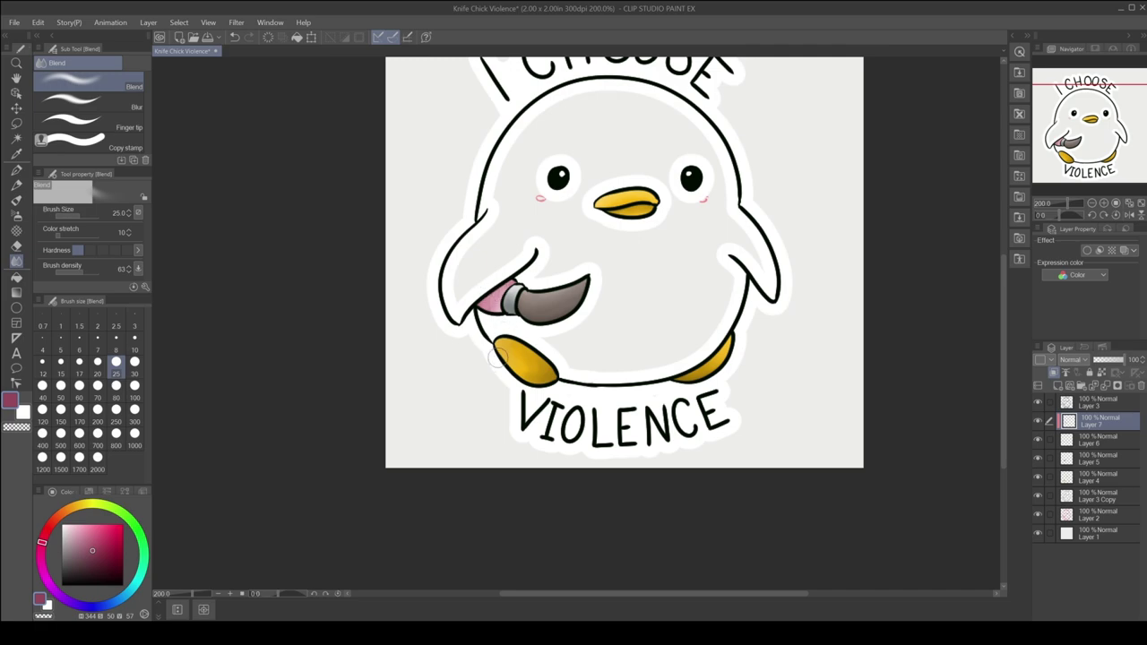
pyautogui.click(16, 200)
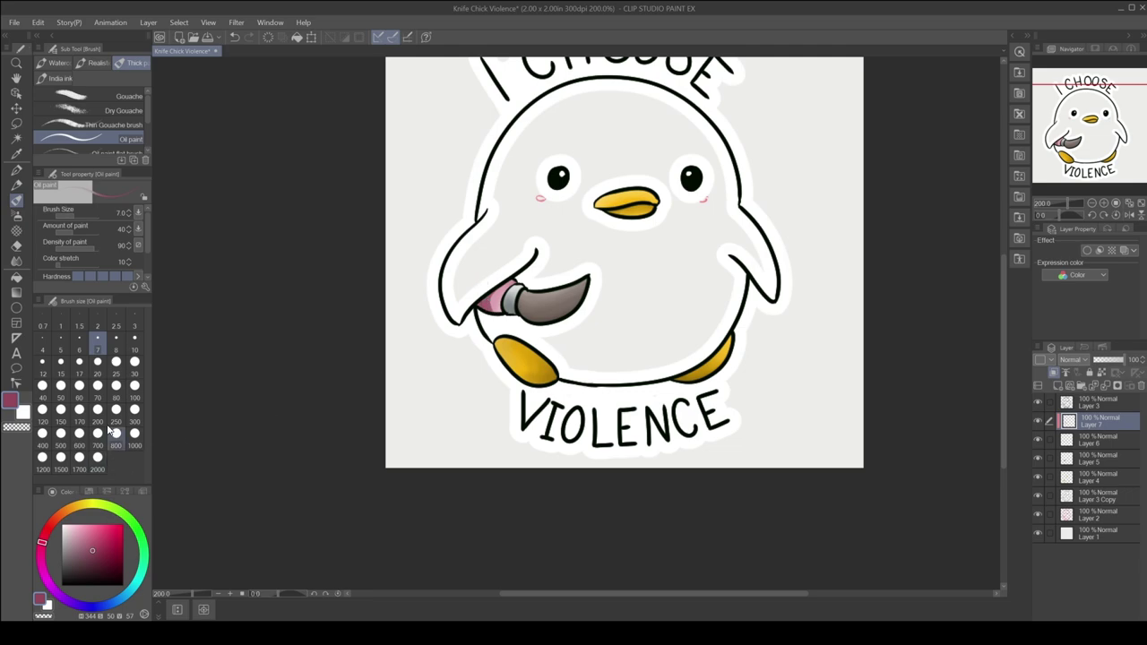
pyautogui.click(16, 260)
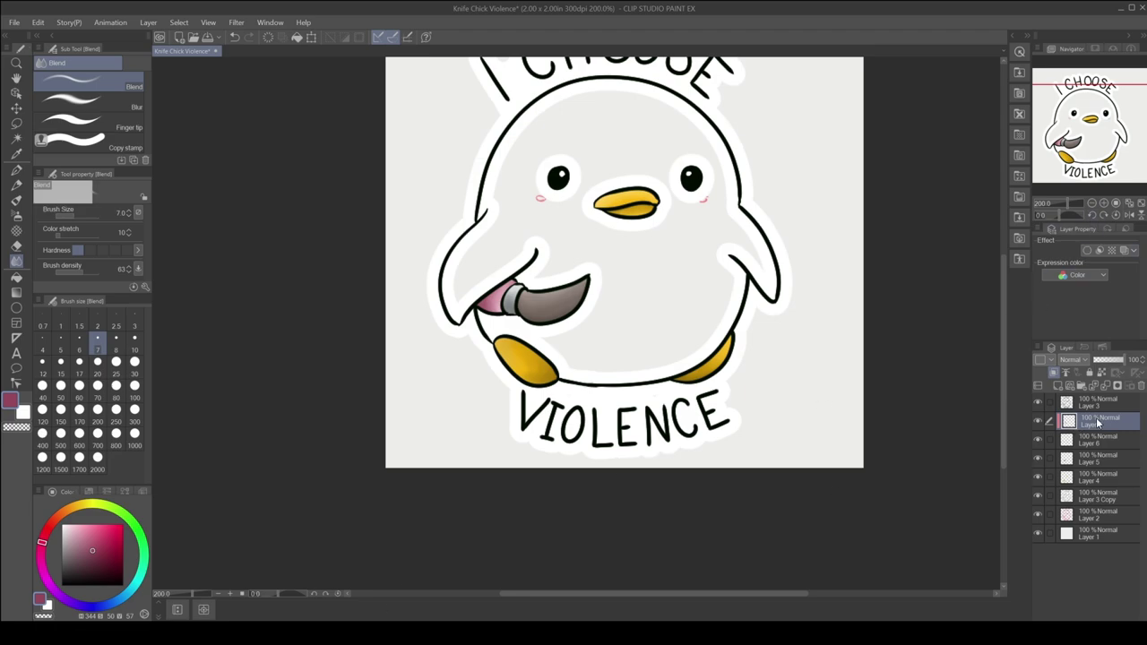
# Merge the two extra shading layers down into the layers below.
pyautogui.click(1102, 385)
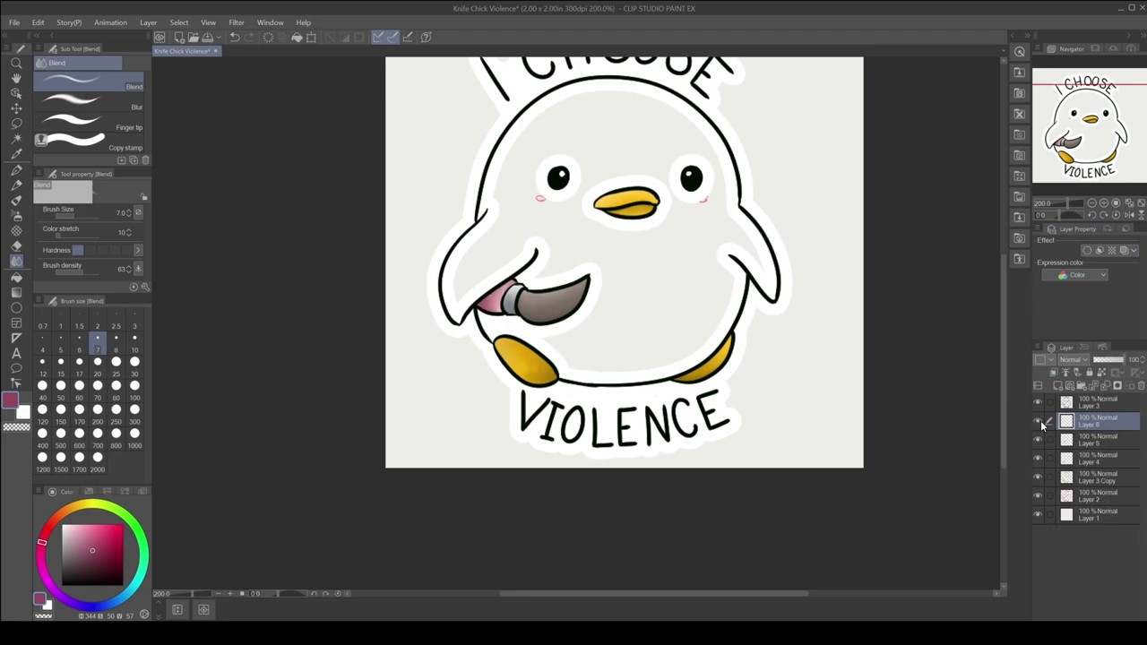
pyautogui.click(1040, 461)
pyautogui.click(1041, 459)
pyautogui.click(1105, 385)
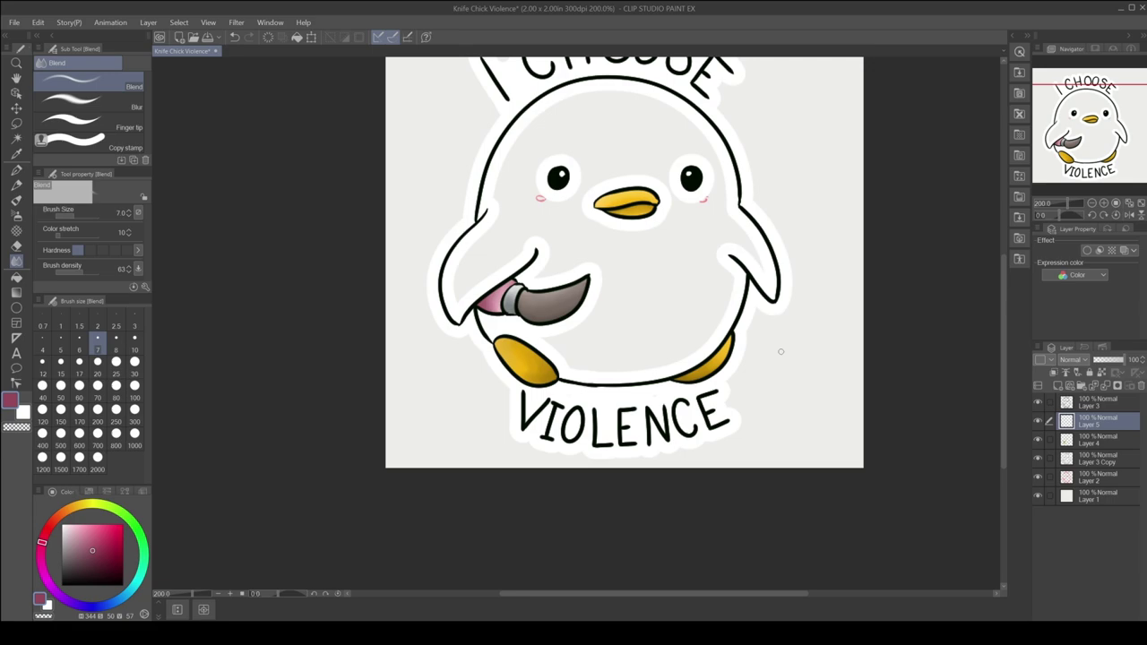
# Move Layer 4 above Layer 5 and toggle its visibility to check it.
pyautogui.click(1098, 439)
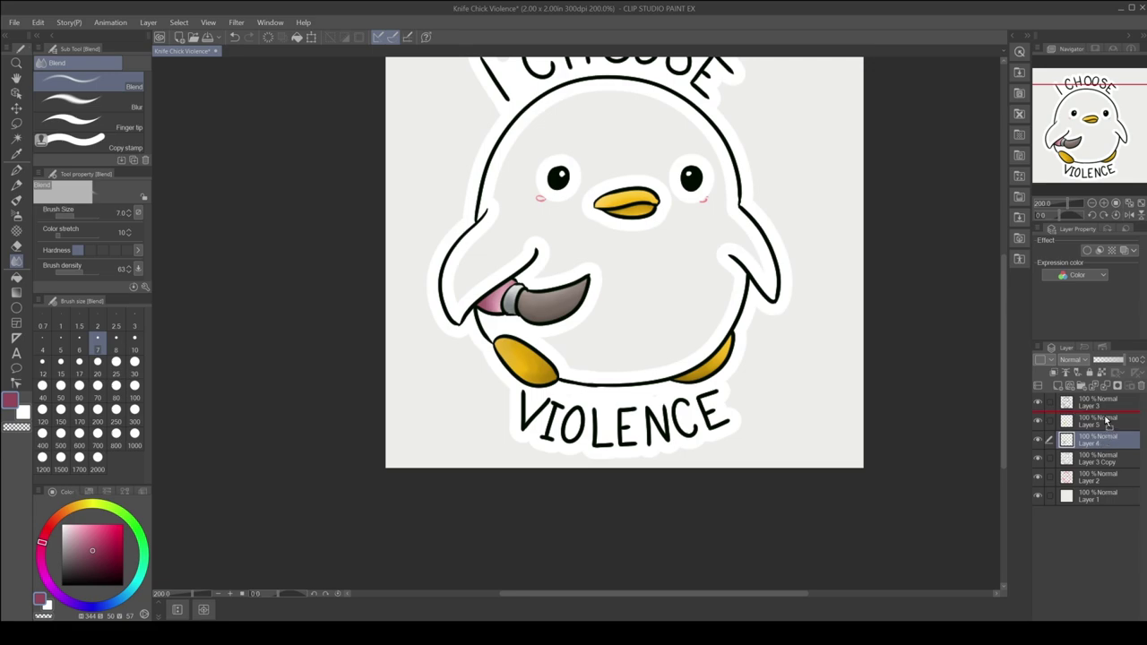
pyautogui.moveTo(1107, 421); pyautogui.dragTo(1107, 420)
pyautogui.click(1039, 422)
pyautogui.click(1039, 422)
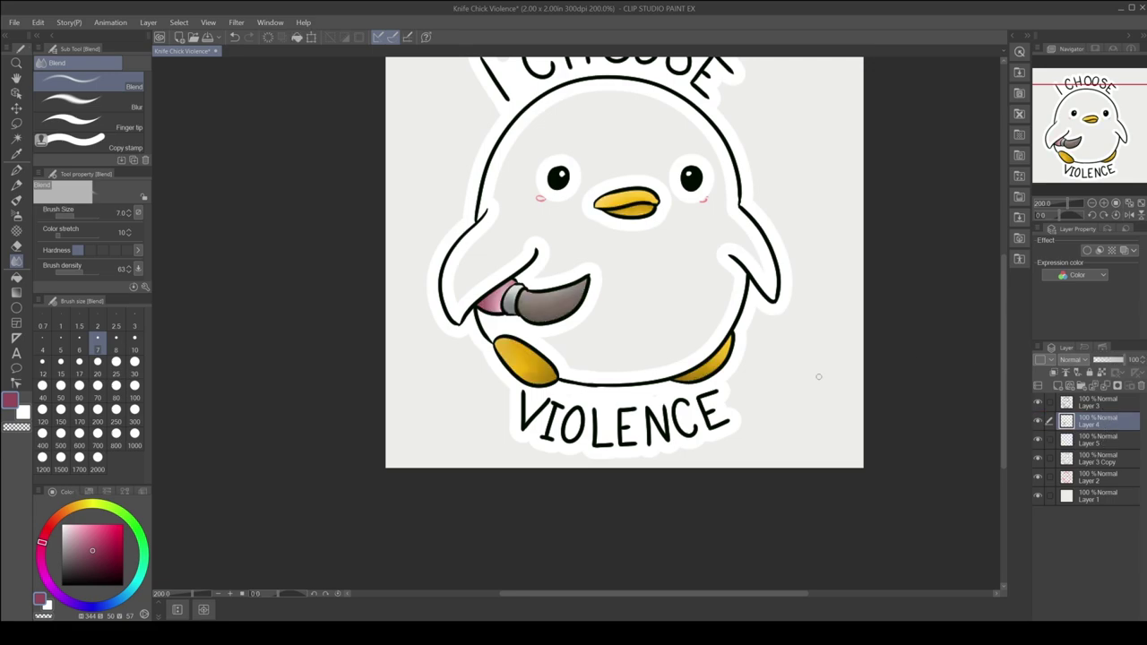
pyautogui.click(95, 492)
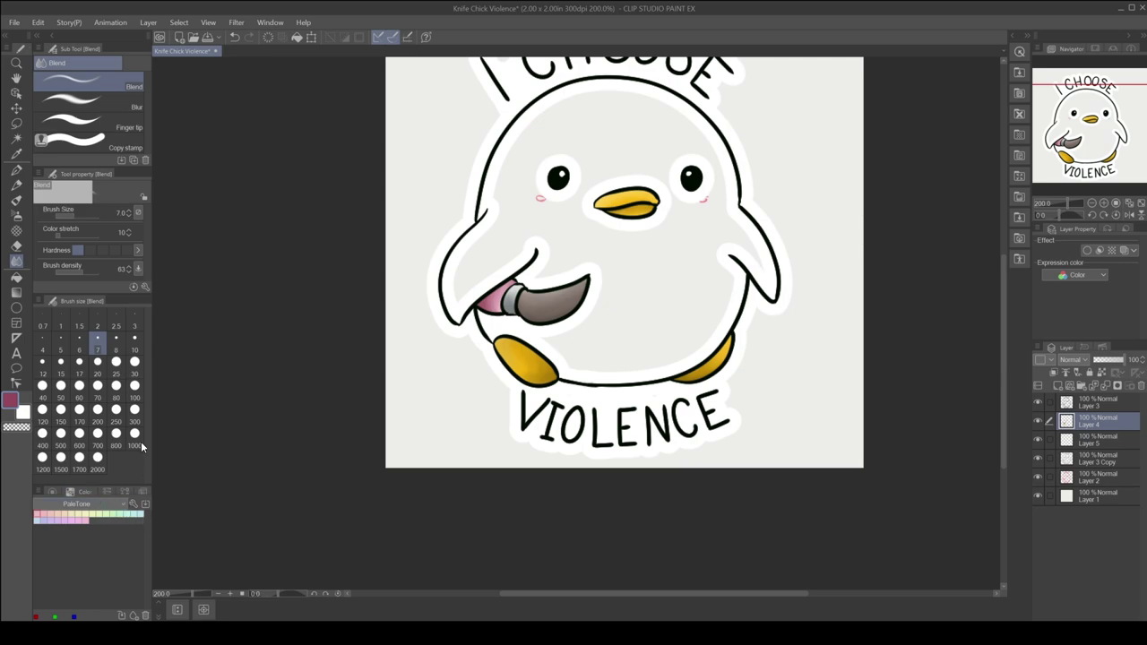
pyautogui.scroll(-3, 147, 558)
pyautogui.scroll(-3, 148, 566)
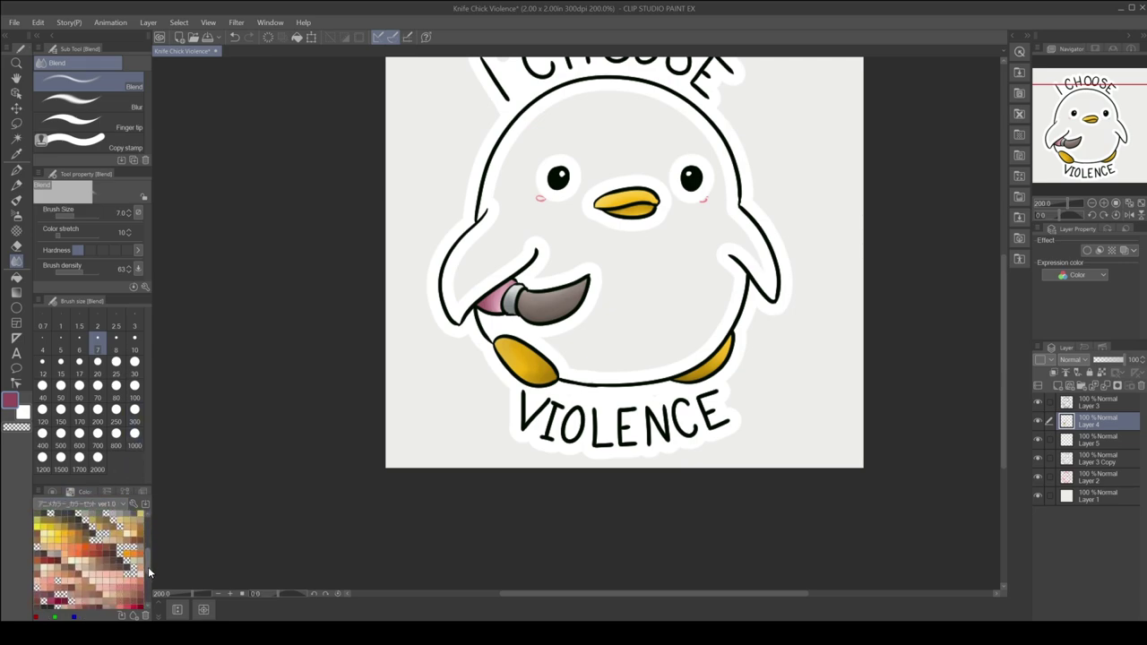
pyautogui.scroll(1, 148, 567)
# Undo a trial stroke, then paint a size-20 light orange stroke from the left blush to the handle.
pyautogui.click(136, 530)
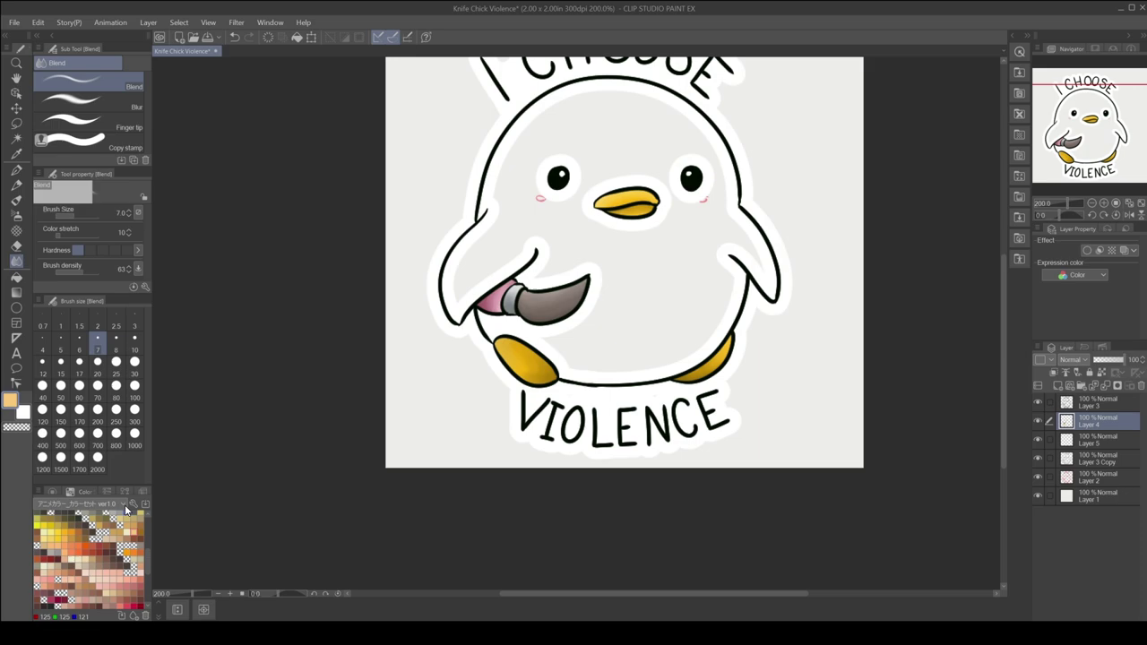
pyautogui.click(16, 199)
pyautogui.moveTo(524, 217); pyautogui.dragTo(480, 283)
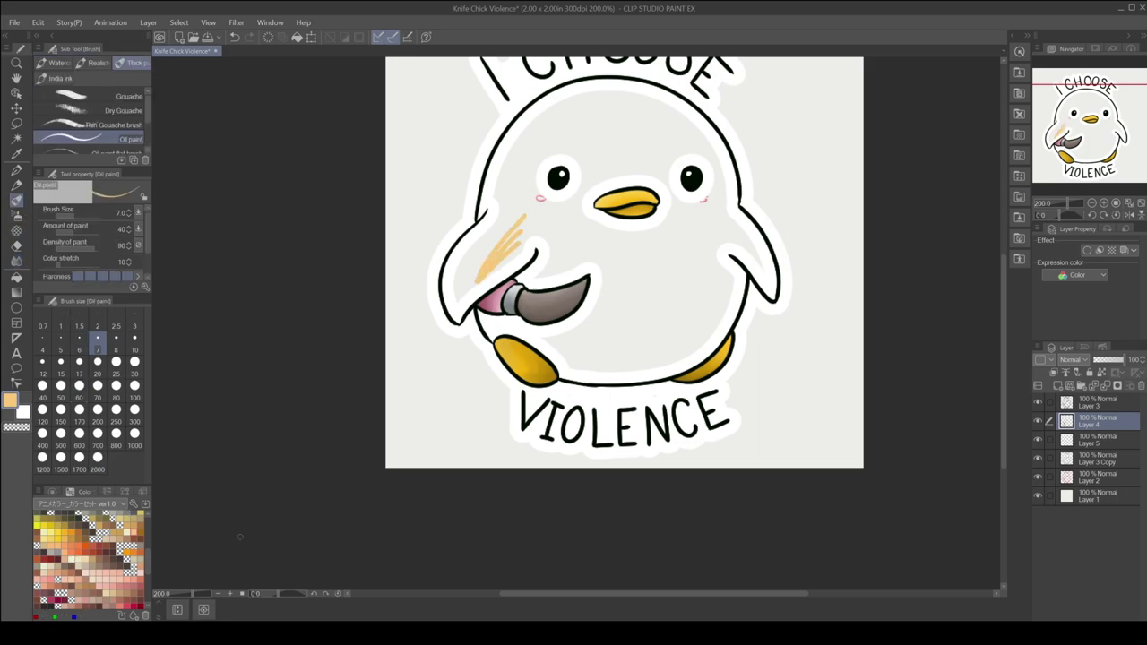
pyautogui.click(234, 37)
pyautogui.click(98, 362)
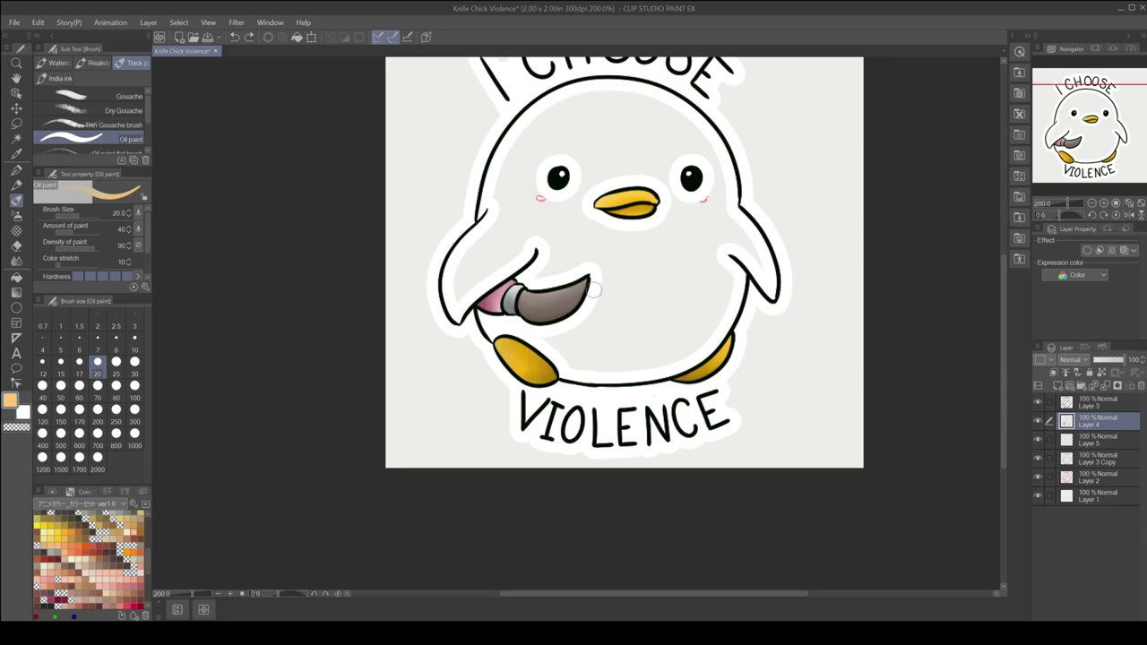
pyautogui.moveTo(557, 204); pyautogui.dragTo(507, 267)
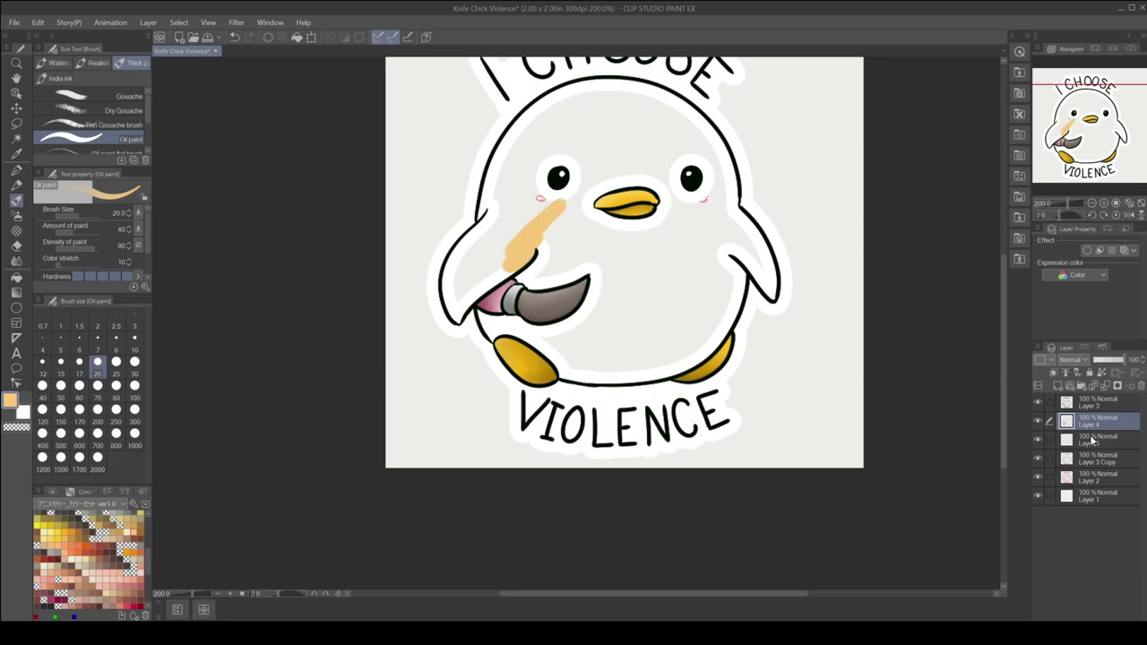
pyautogui.click(1059, 388)
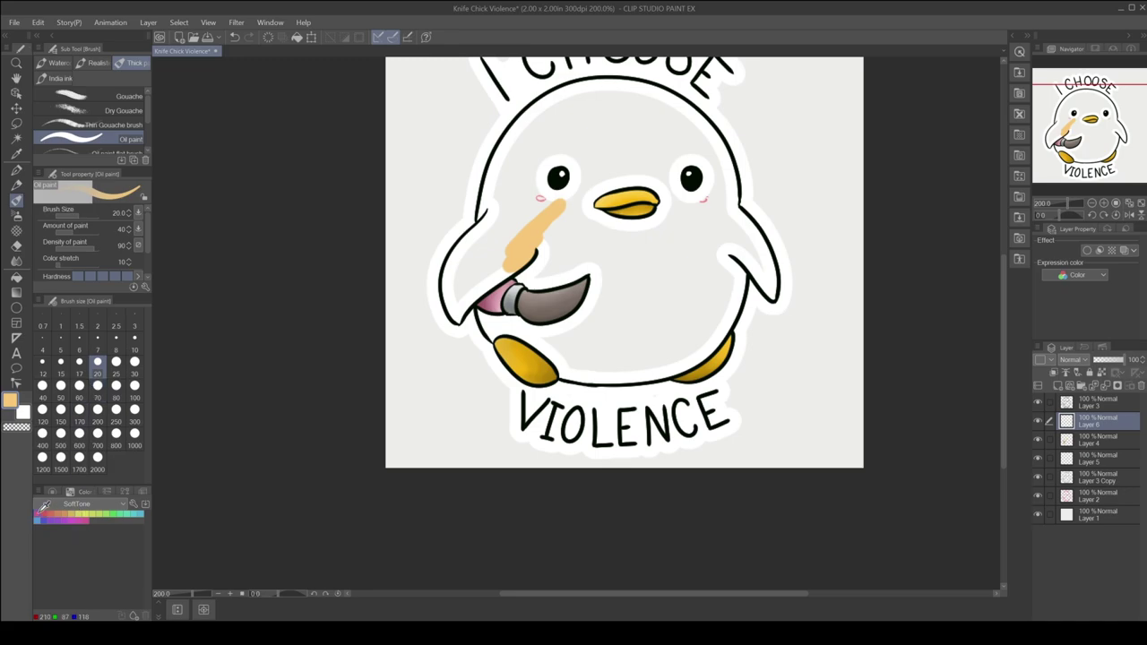
# Touch up the left pink blush and paint a size-7 pink cheek under the right eye.
pyautogui.click(37, 514)
pyautogui.click(98, 339)
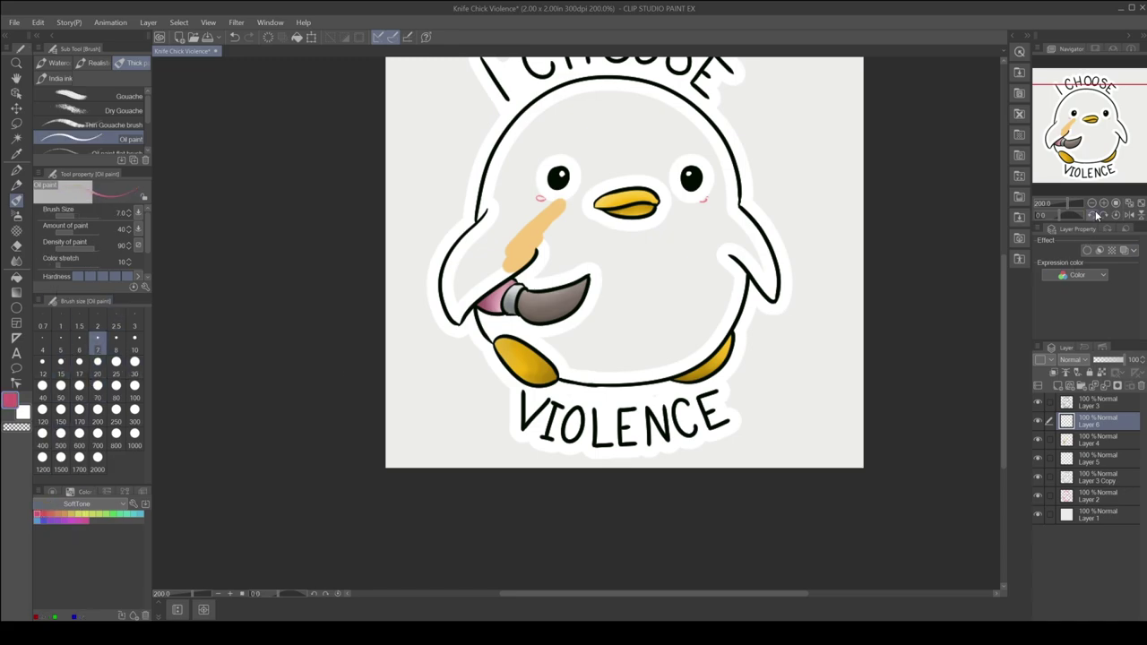
pyautogui.scroll(2, 1098, 170)
pyautogui.scroll(2, 1098, 170)
pyautogui.moveTo(1098, 171); pyautogui.dragTo(1089, 148)
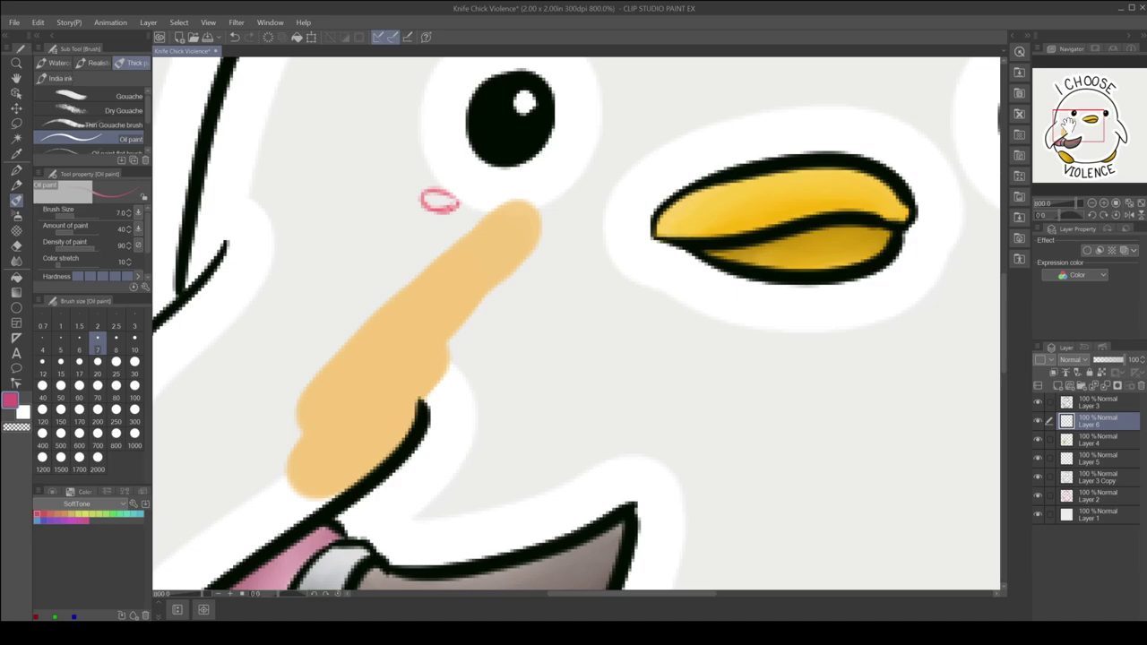
pyautogui.moveTo(475, 184)
pyautogui.mouseDown()
pyautogui.moveTo(443, 189)
pyautogui.moveTo(472, 189)
pyautogui.mouseUp()
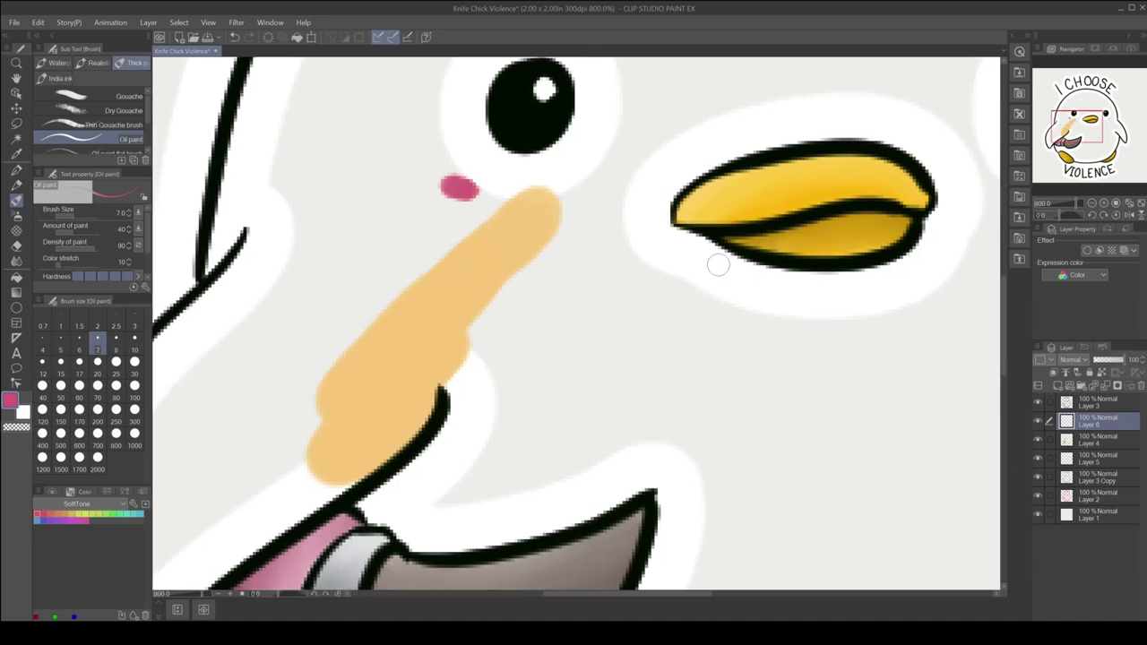
pyautogui.moveTo(1075, 132); pyautogui.dragTo(1107, 130)
pyautogui.moveTo(542, 278)
pyautogui.mouseDown()
pyautogui.moveTo(564, 255)
pyautogui.moveTo(538, 260)
pyautogui.mouseUp()
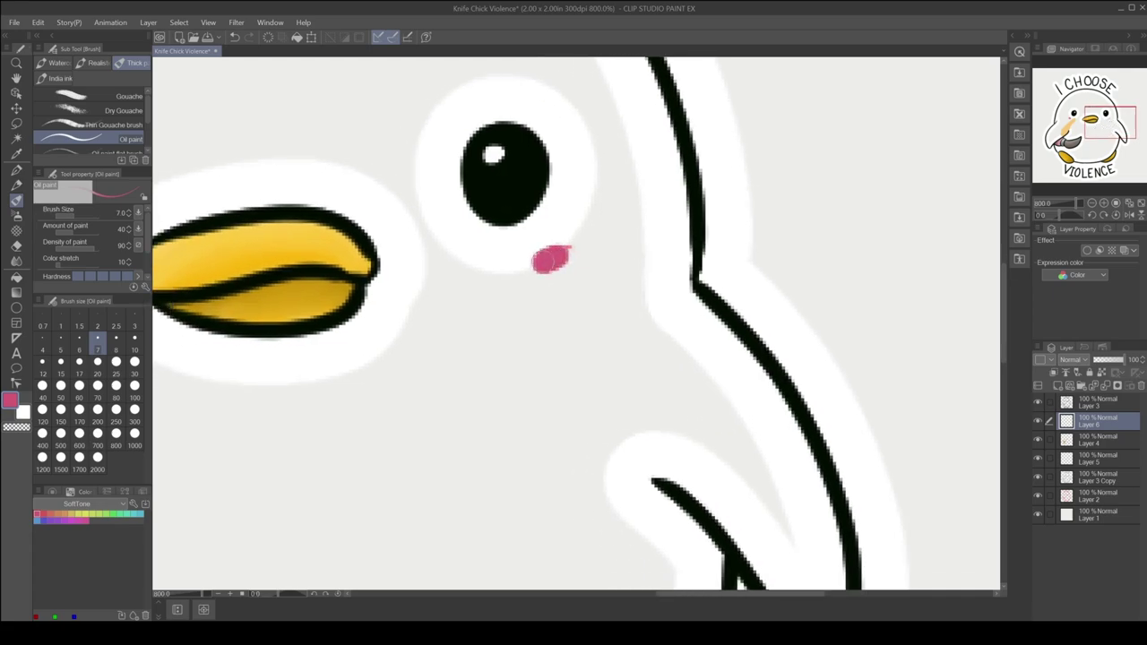
pyautogui.click(1090, 441)
pyautogui.click(1038, 440)
pyautogui.click(1038, 440)
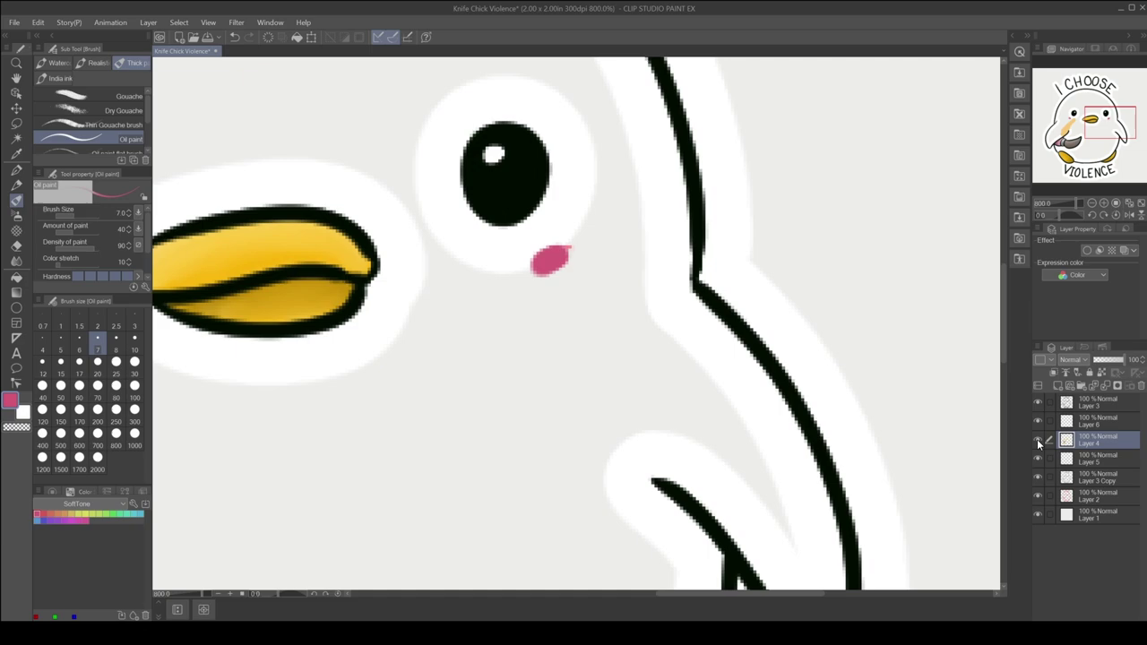
# Check layer visibility, add Layer 7 and paint rough strokes in the sampled orange.
pyautogui.click(1038, 440)
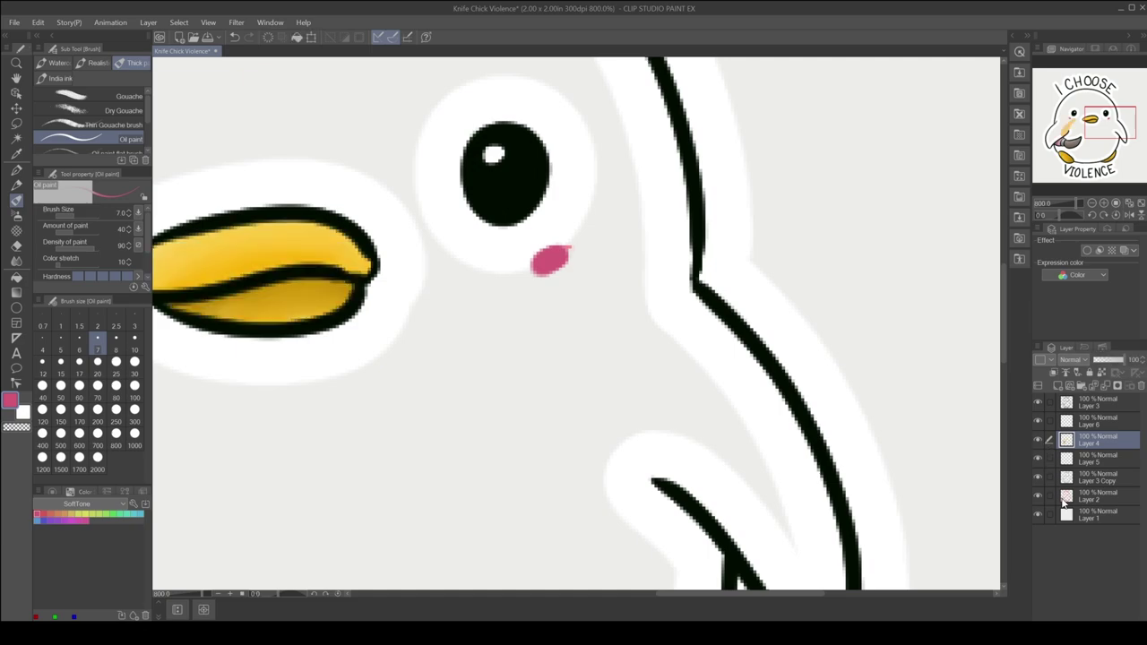
pyautogui.click(1038, 421)
pyautogui.click(1038, 421)
pyautogui.click(1038, 440)
pyautogui.click(1038, 440)
pyautogui.click(1081, 144)
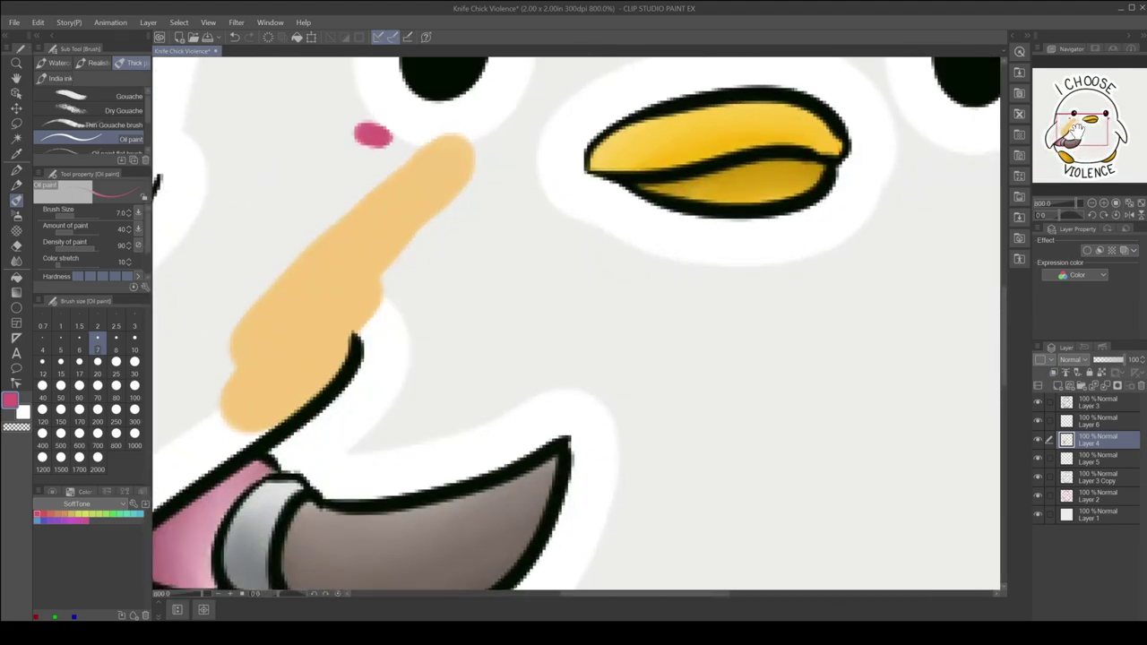
pyautogui.click(1059, 386)
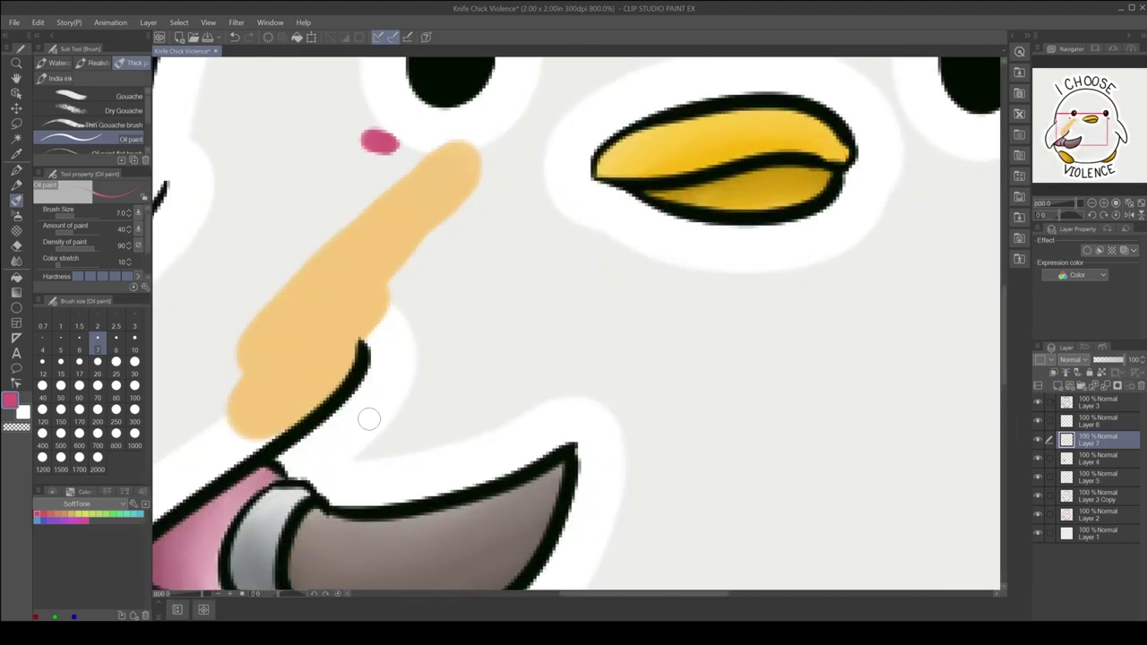
pyautogui.keyDown('alt'); pyautogui.click(278, 339); pyautogui.keyUp('alt')
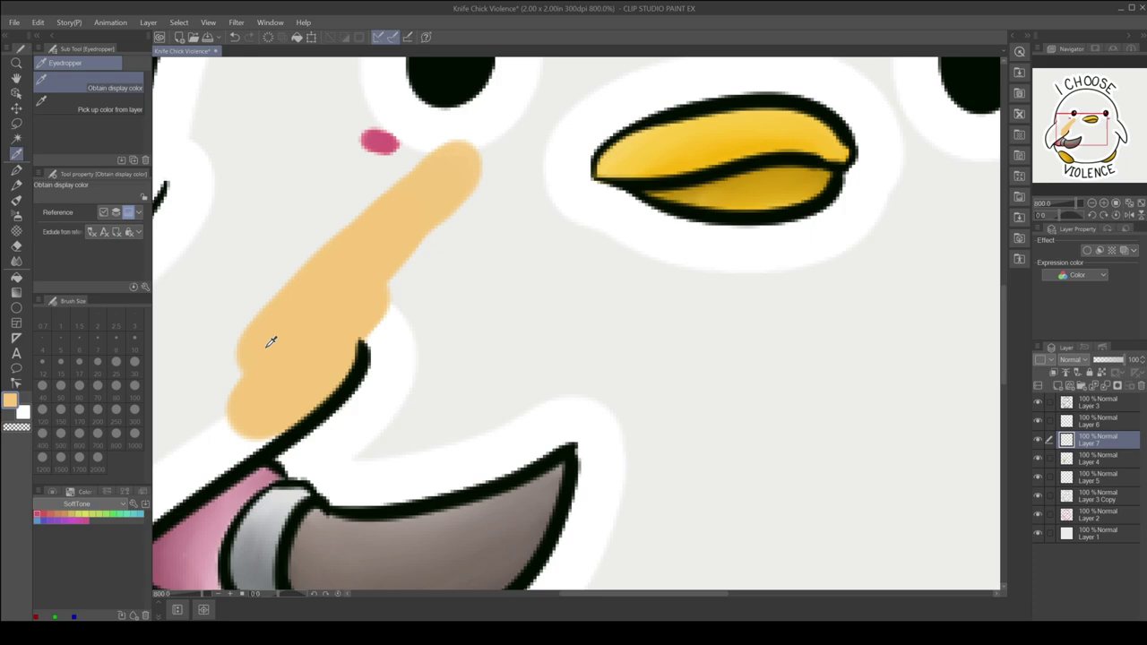
pyautogui.moveTo(220, 225)
pyautogui.mouseDown()
pyautogui.moveTo(239, 333)
pyautogui.moveTo(264, 320)
pyautogui.moveTo(201, 421)
pyautogui.mouseUp()
# Hard-erase the orange past the outline and on the upper arm, then zoom out.
pyautogui.click(1077, 461)
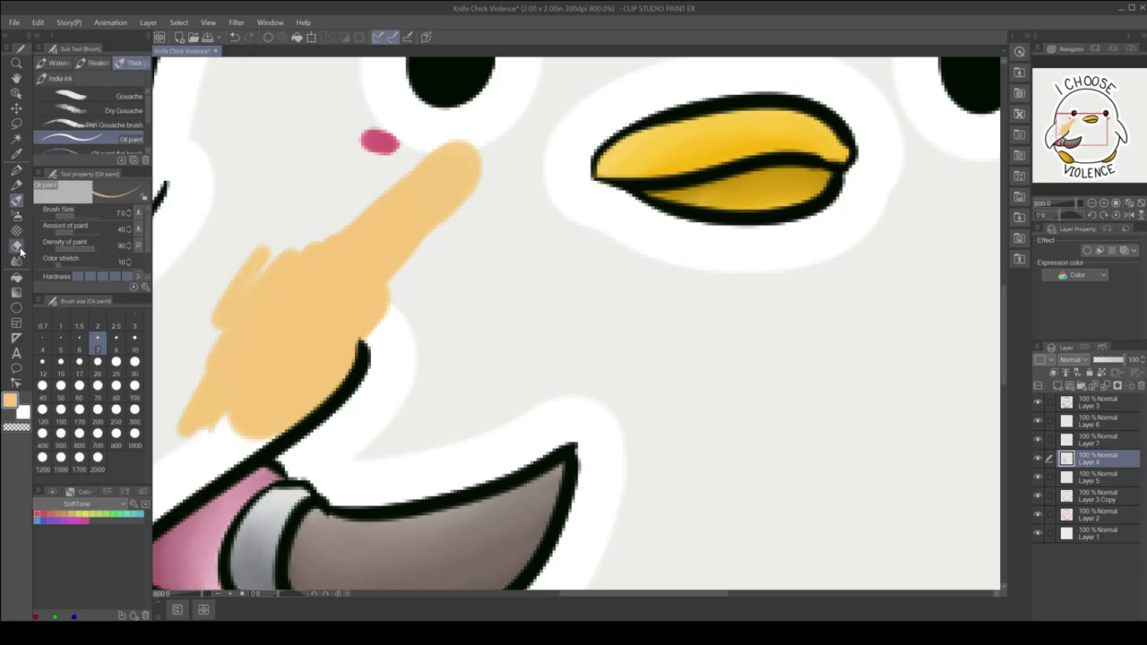
pyautogui.press('e')
pyautogui.moveTo(381, 314)
pyautogui.mouseDown()
pyautogui.moveTo(301, 408)
pyautogui.moveTo(251, 439)
pyautogui.moveTo(303, 328)
pyautogui.moveTo(376, 224)
pyautogui.mouseUp()
pyautogui.moveTo(239, 366)
pyautogui.mouseDown()
pyautogui.moveTo(413, 170)
pyautogui.moveTo(354, 256)
pyautogui.moveTo(476, 188)
pyautogui.moveTo(407, 245)
pyautogui.mouseUp()
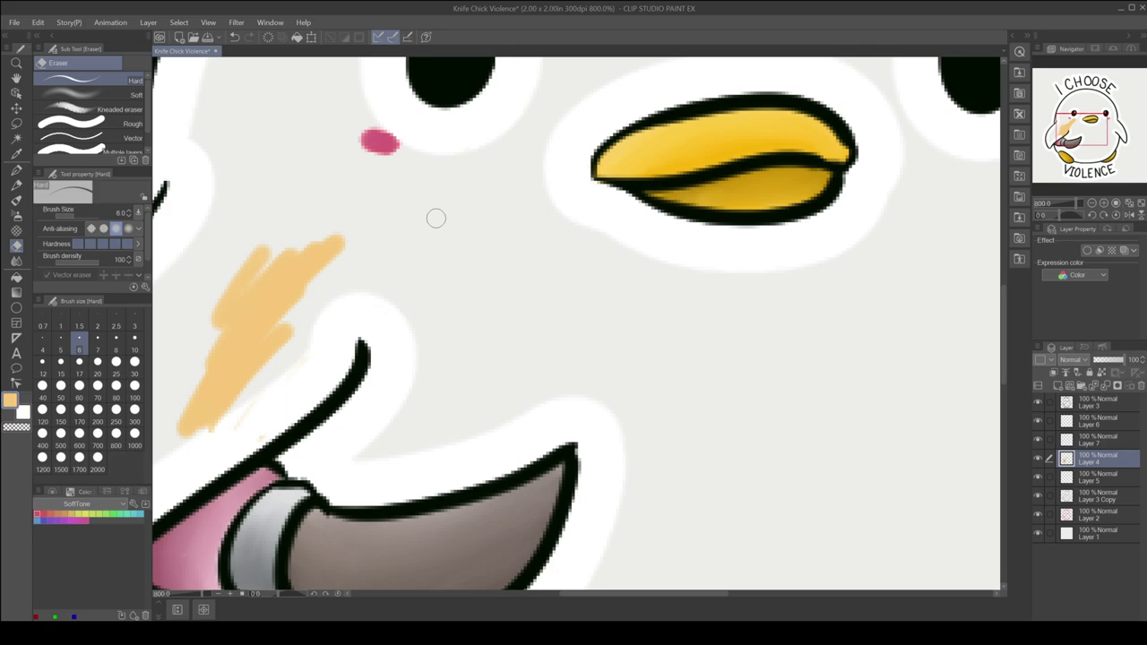
pyautogui.hotkey('ctrl', '-')
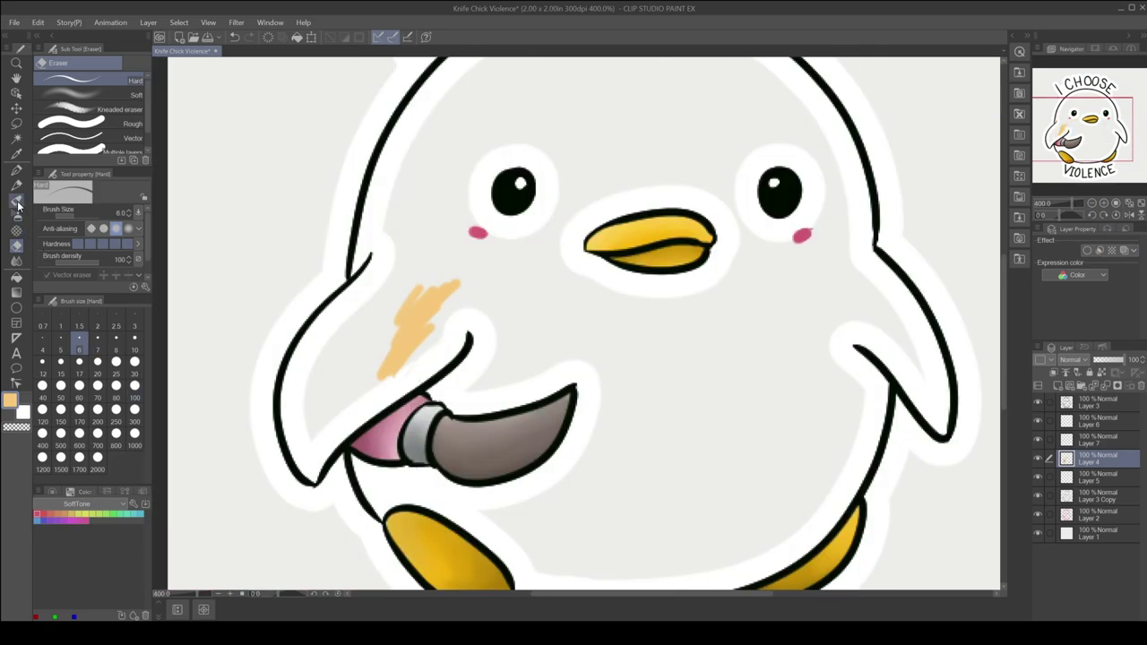
# With Oil paint on Layer 7, paint orange beside the patch and along the left arm.
pyautogui.click(17, 200)
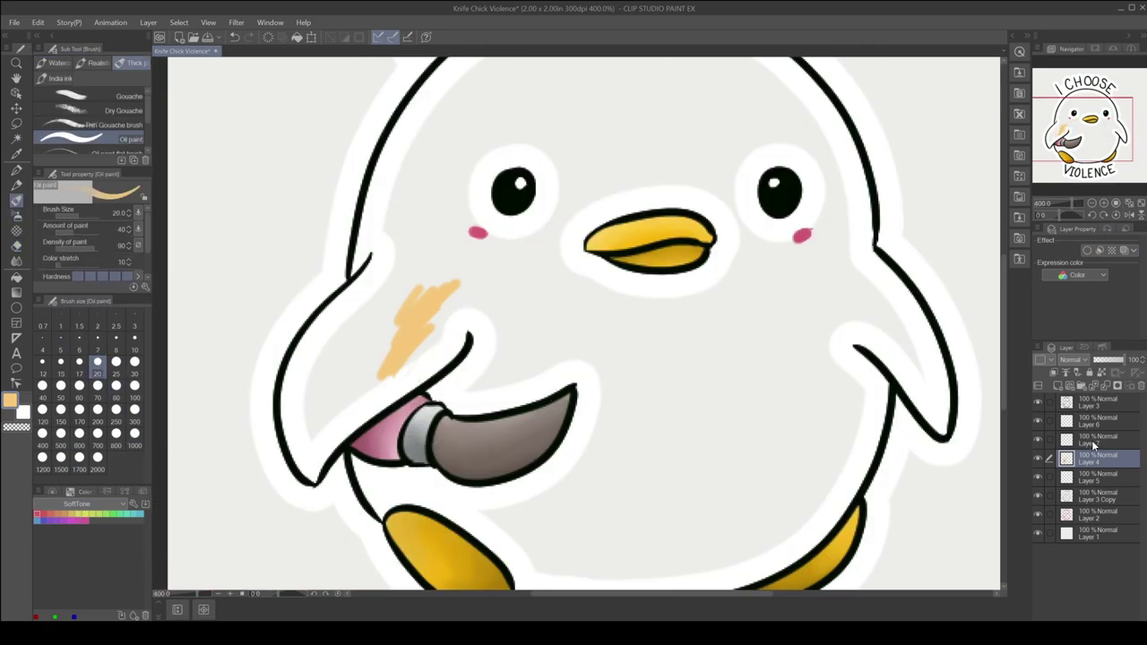
pyautogui.click(1037, 440)
pyautogui.click(1040, 425)
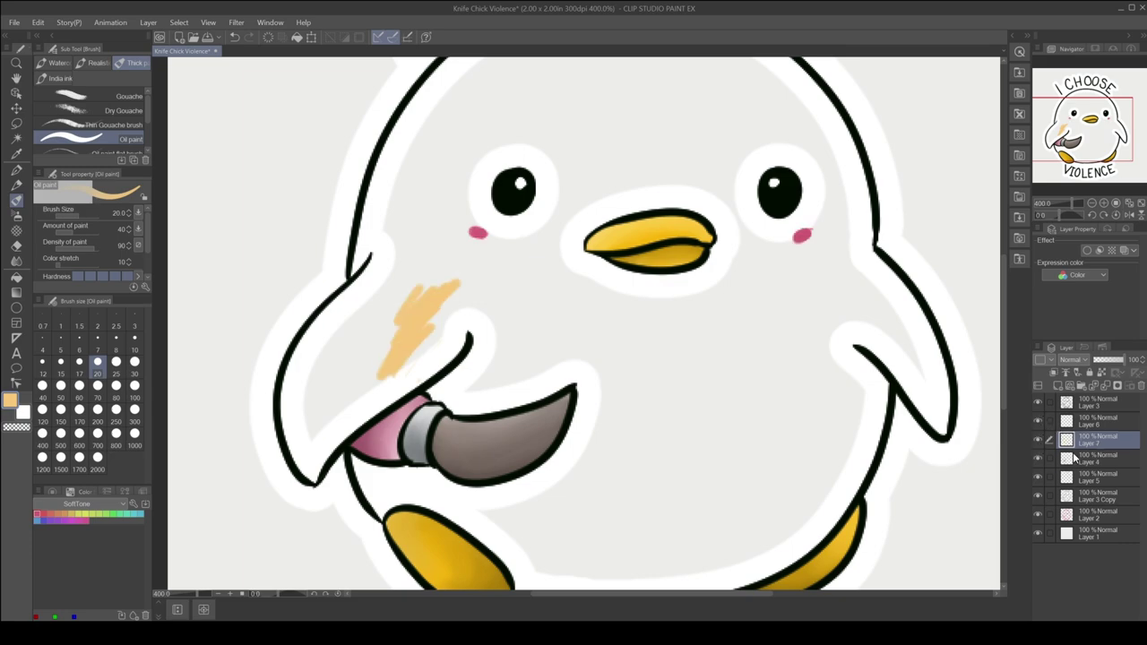
pyautogui.click(1098, 439)
pyautogui.click(1038, 477)
pyautogui.moveTo(467, 285); pyautogui.dragTo(439, 360)
pyautogui.moveTo(314, 469)
pyautogui.mouseDown()
pyautogui.moveTo(296, 385)
pyautogui.moveTo(422, 248)
pyautogui.moveTo(309, 351)
pyautogui.moveTo(305, 458)
pyautogui.moveTo(296, 368)
pyautogui.moveTo(318, 467)
pyautogui.moveTo(367, 400)
pyautogui.moveTo(502, 296)
pyautogui.moveTo(337, 368)
pyautogui.mouseUp()
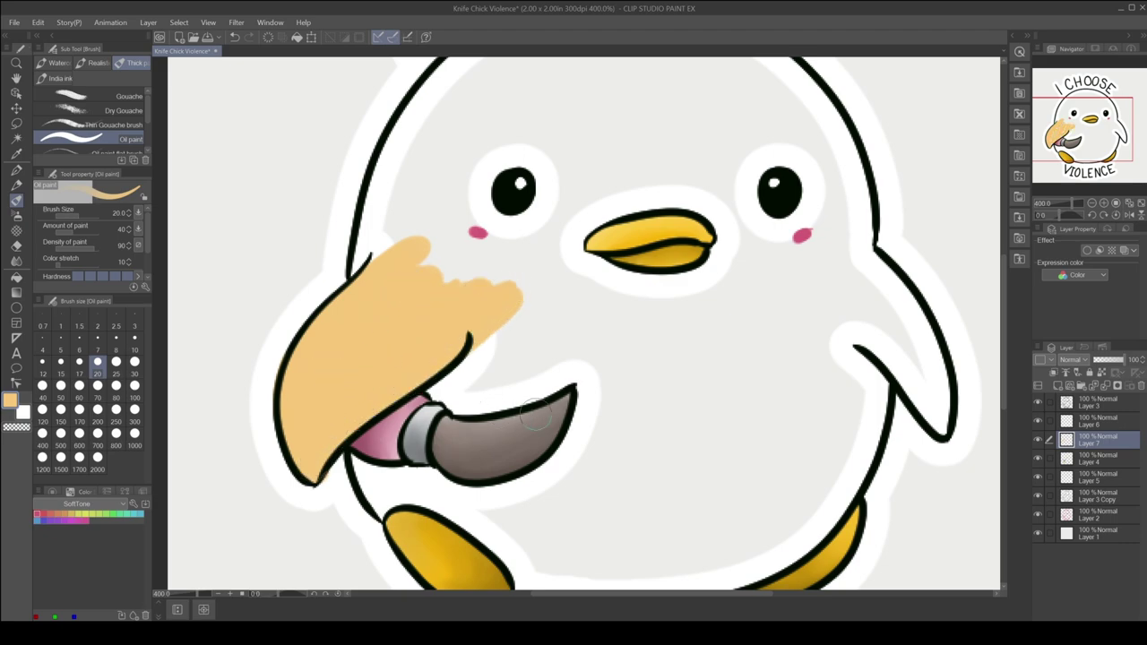
pyautogui.moveTo(440, 387)
pyautogui.mouseDown()
pyautogui.moveTo(457, 397)
pyautogui.moveTo(529, 386)
pyautogui.mouseUp()
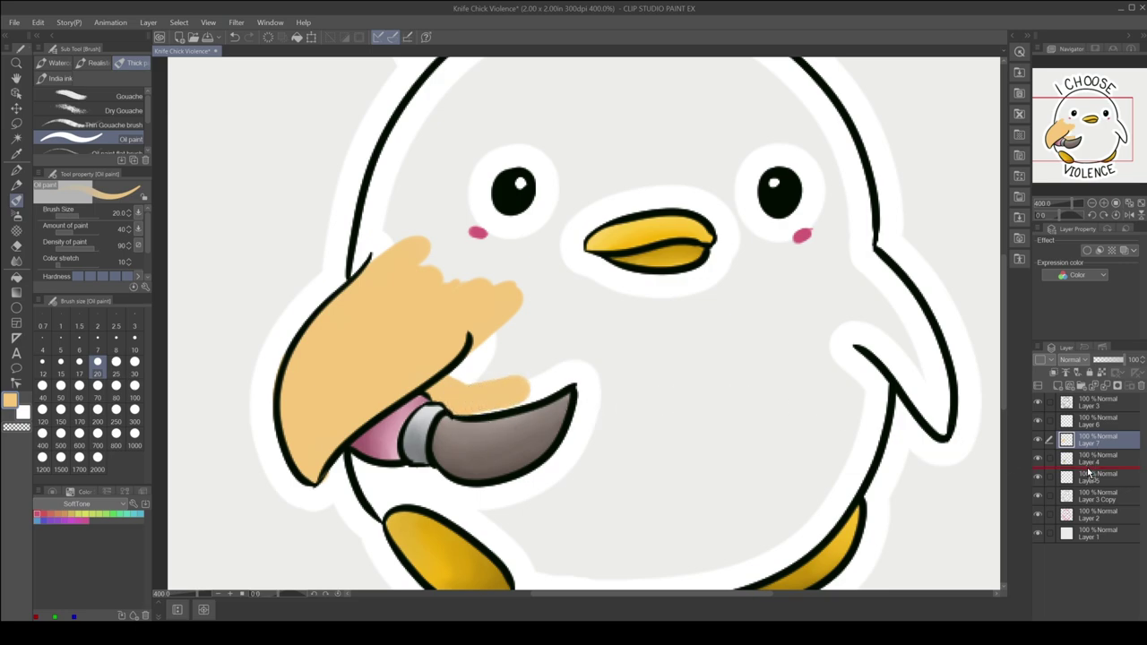
# Move Layer 7 below Layer 4, undo the stroke under the beak, and paint the lower arm.
pyautogui.moveTo(1089, 473); pyautogui.dragTo(1089, 468)
pyautogui.moveTo(557, 166)
pyautogui.mouseDown()
pyautogui.moveTo(533, 256)
pyautogui.moveTo(541, 206)
pyautogui.moveTo(470, 192)
pyautogui.moveTo(529, 139)
pyautogui.moveTo(454, 156)
pyautogui.moveTo(473, 259)
pyautogui.moveTo(507, 260)
pyautogui.moveTo(468, 259)
pyautogui.moveTo(389, 216)
pyautogui.moveTo(363, 269)
pyautogui.moveTo(422, 103)
pyautogui.moveTo(444, 212)
pyautogui.moveTo(547, 116)
pyautogui.moveTo(573, 268)
pyautogui.moveTo(507, 352)
pyautogui.moveTo(470, 367)
pyautogui.moveTo(493, 394)
pyautogui.moveTo(484, 403)
pyautogui.moveTo(537, 387)
pyautogui.moveTo(613, 330)
pyautogui.mouseUp()
pyautogui.hotkey('ctrl', 'z')
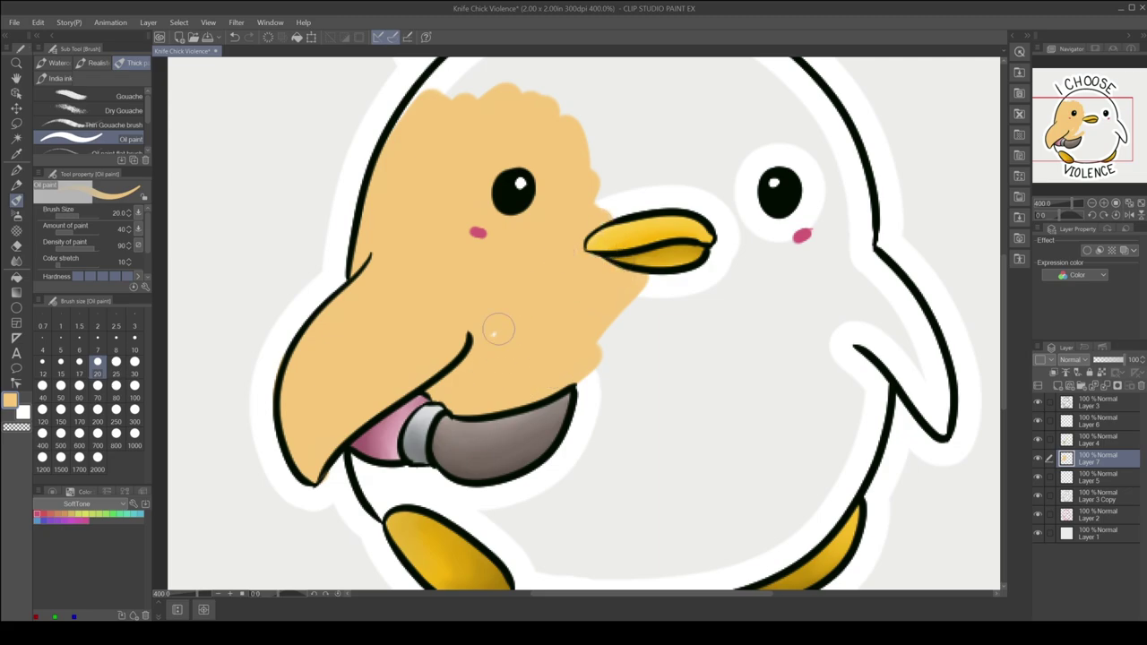
pyautogui.click(1089, 166)
pyautogui.moveTo(1089, 165); pyautogui.dragTo(1088, 165)
pyautogui.moveTo(358, 237); pyautogui.dragTo(415, 295)
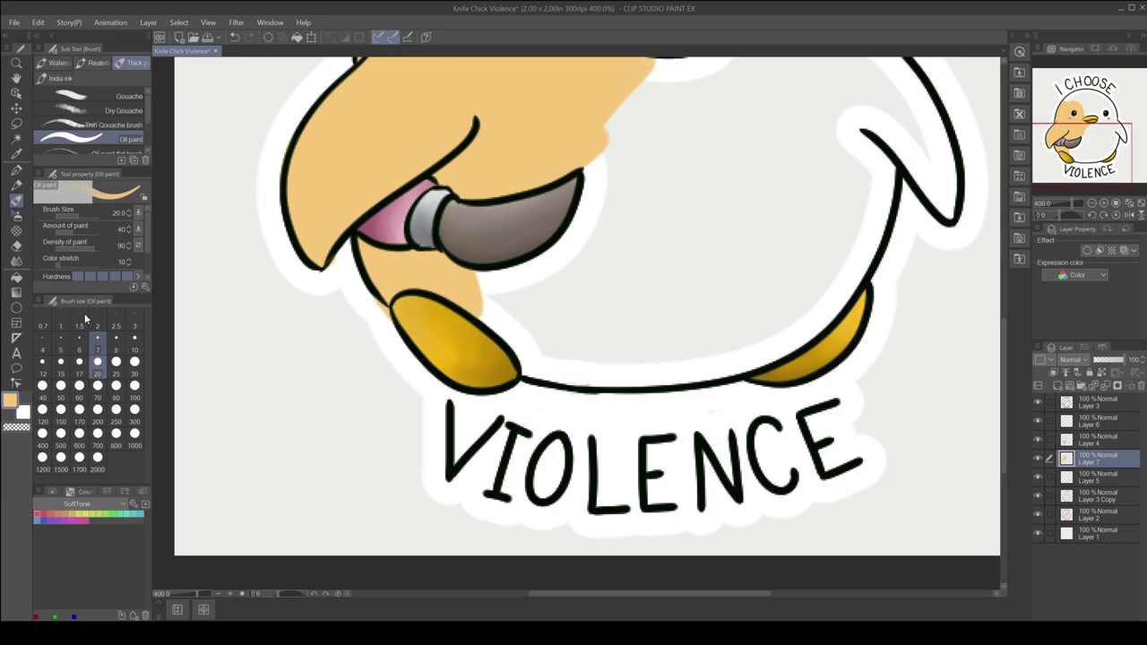
pyautogui.press('e')
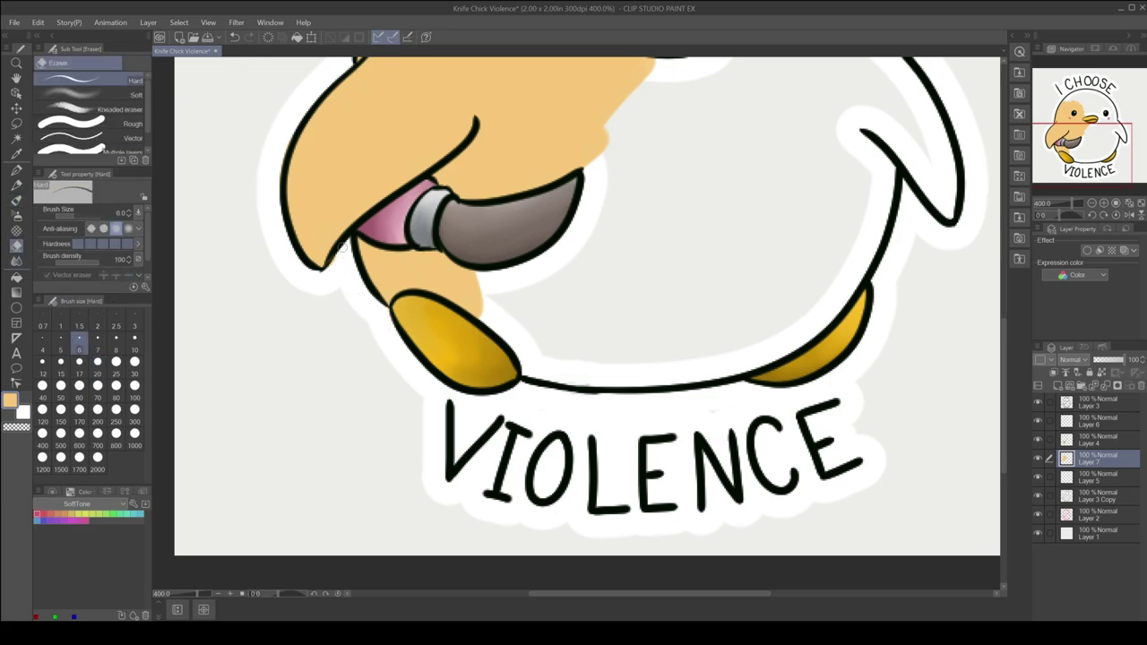
# Fill orange along the arm, beside the blade, across the belly and the upper-right area.
pyautogui.click(17, 201)
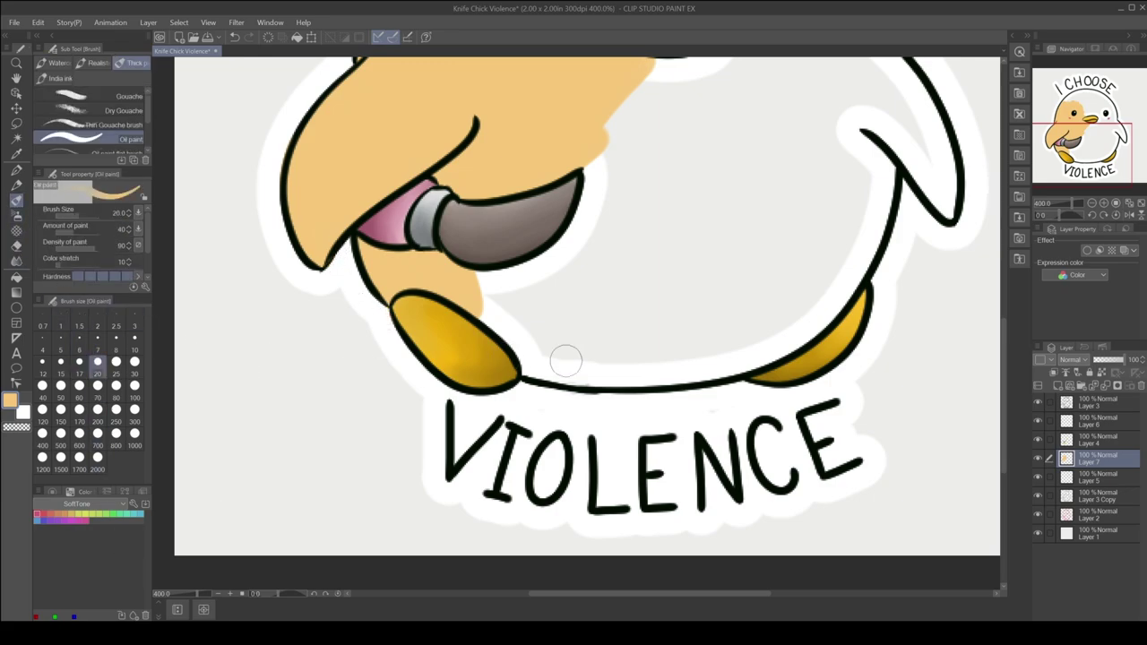
pyautogui.moveTo(488, 300)
pyautogui.mouseDown()
pyautogui.moveTo(538, 372)
pyautogui.moveTo(744, 354)
pyautogui.moveTo(847, 206)
pyautogui.moveTo(848, 121)
pyautogui.moveTo(883, 165)
pyautogui.moveTo(771, 341)
pyautogui.mouseUp()
pyautogui.moveTo(865, 228); pyautogui.dragTo(703, 344)
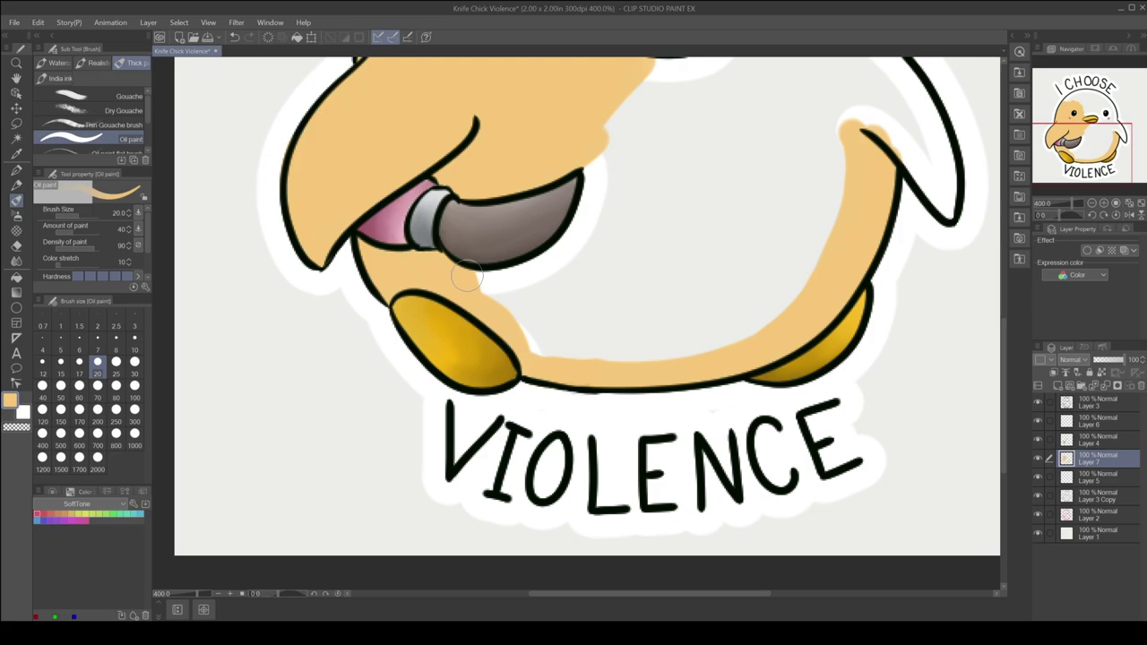
pyautogui.moveTo(467, 278); pyautogui.dragTo(587, 157)
pyautogui.moveTo(492, 304)
pyautogui.mouseDown()
pyautogui.moveTo(521, 301)
pyautogui.moveTo(661, 212)
pyautogui.mouseUp()
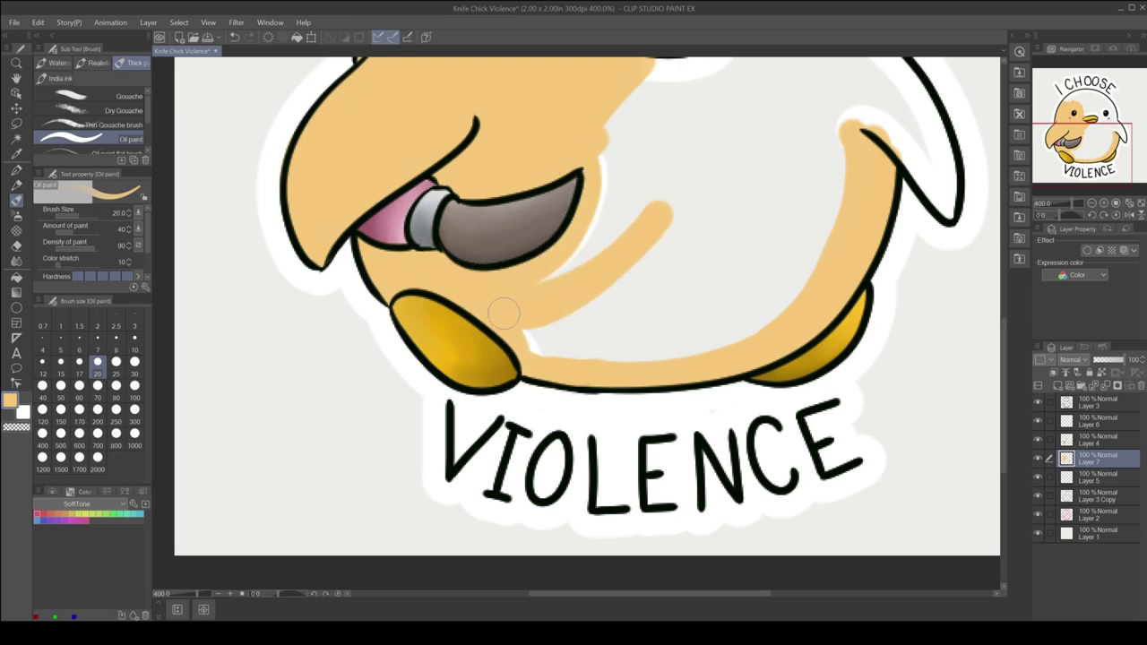
pyautogui.moveTo(538, 313); pyautogui.dragTo(735, 203)
pyautogui.moveTo(529, 350)
pyautogui.mouseDown()
pyautogui.moveTo(713, 286)
pyautogui.moveTo(662, 350)
pyautogui.moveTo(820, 112)
pyautogui.moveTo(745, 307)
pyautogui.mouseUp()
pyautogui.moveTo(807, 90)
pyautogui.mouseDown()
pyautogui.moveTo(687, 315)
pyautogui.moveTo(797, 125)
pyautogui.moveTo(744, 269)
pyautogui.moveTo(748, 81)
pyautogui.mouseUp()
pyautogui.moveTo(771, 224); pyautogui.dragTo(789, 76)
# Fill orange under and above the beak, around the right eye and inside the head outline.
pyautogui.moveTo(897, 202); pyautogui.dragTo(767, 399)
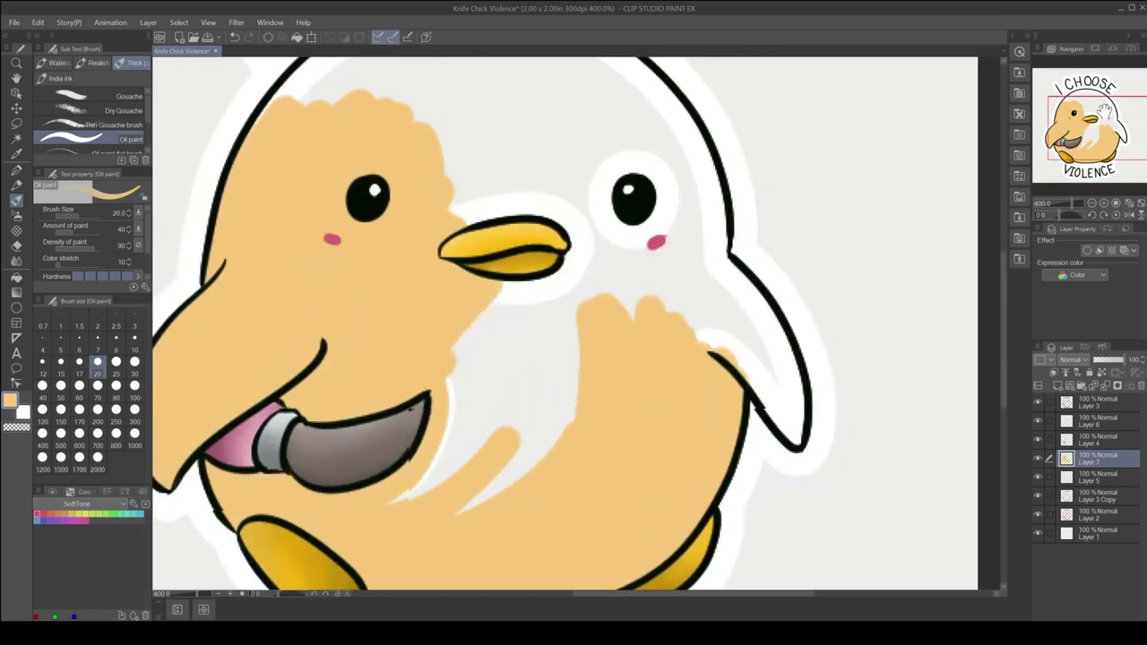
pyautogui.moveTo(589, 209); pyautogui.dragTo(480, 332)
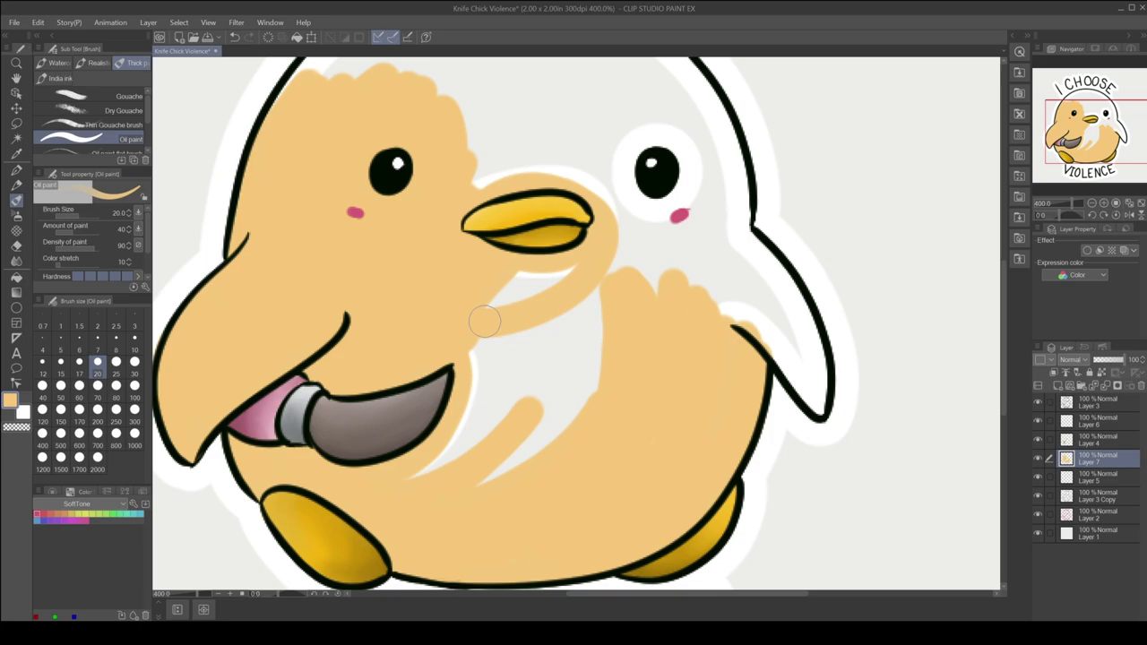
pyautogui.moveTo(573, 269)
pyautogui.mouseDown()
pyautogui.moveTo(525, 274)
pyautogui.moveTo(486, 359)
pyautogui.mouseUp()
pyautogui.moveTo(520, 314)
pyautogui.mouseDown()
pyautogui.moveTo(487, 440)
pyautogui.moveTo(544, 418)
pyautogui.moveTo(569, 440)
pyautogui.mouseUp()
pyautogui.moveTo(684, 139)
pyautogui.mouseDown()
pyautogui.moveTo(641, 211)
pyautogui.moveTo(672, 135)
pyautogui.mouseUp()
pyautogui.moveTo(602, 170)
pyautogui.mouseDown()
pyautogui.moveTo(623, 287)
pyautogui.moveTo(663, 206)
pyautogui.moveTo(699, 295)
pyautogui.moveTo(704, 108)
pyautogui.moveTo(728, 188)
pyautogui.moveTo(728, 296)
pyautogui.moveTo(792, 355)
pyautogui.moveTo(818, 402)
pyautogui.moveTo(762, 304)
pyautogui.moveTo(753, 242)
pyautogui.moveTo(816, 377)
pyautogui.moveTo(802, 323)
pyautogui.moveTo(750, 287)
pyautogui.moveTo(773, 322)
pyautogui.mouseUp()
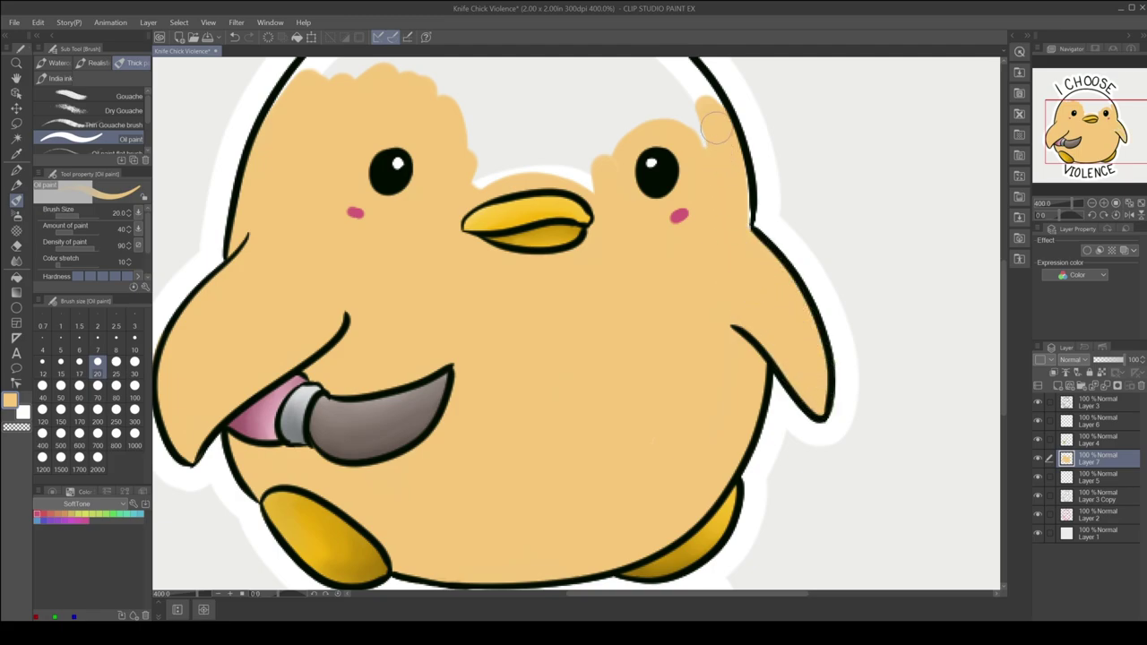
pyautogui.moveTo(1089, 130); pyautogui.dragTo(1085, 99)
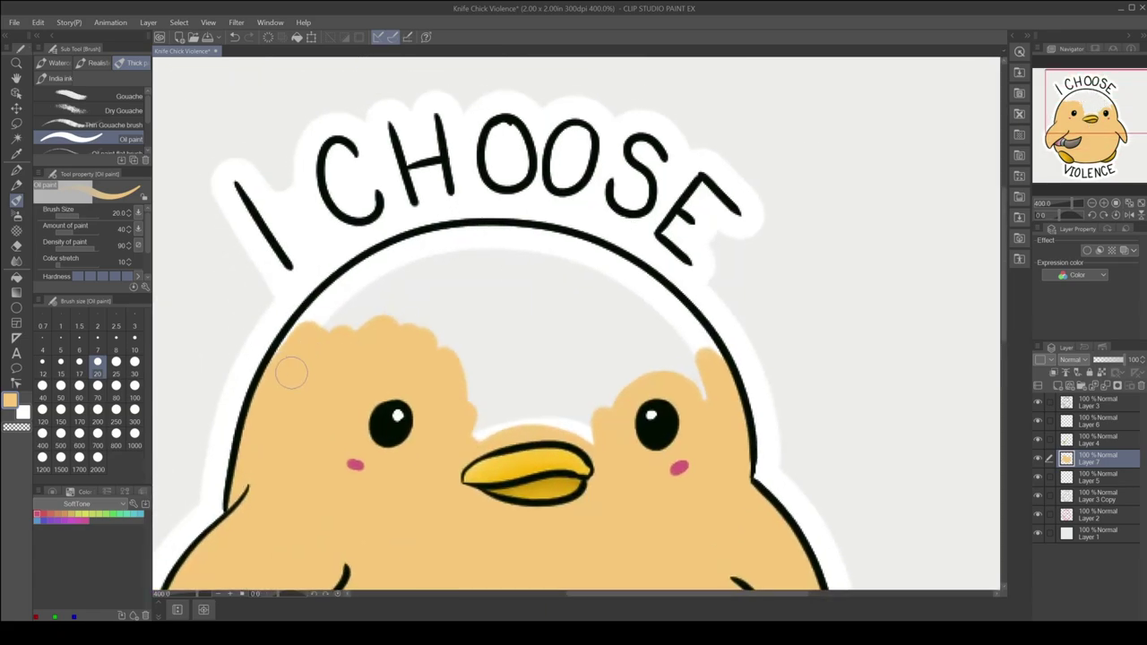
pyautogui.moveTo(291, 372)
pyautogui.mouseDown()
pyautogui.moveTo(377, 262)
pyautogui.moveTo(457, 235)
pyautogui.moveTo(511, 235)
pyautogui.moveTo(556, 249)
pyautogui.moveTo(681, 340)
pyautogui.moveTo(708, 389)
pyautogui.moveTo(632, 273)
pyautogui.moveTo(493, 256)
pyautogui.mouseUp()
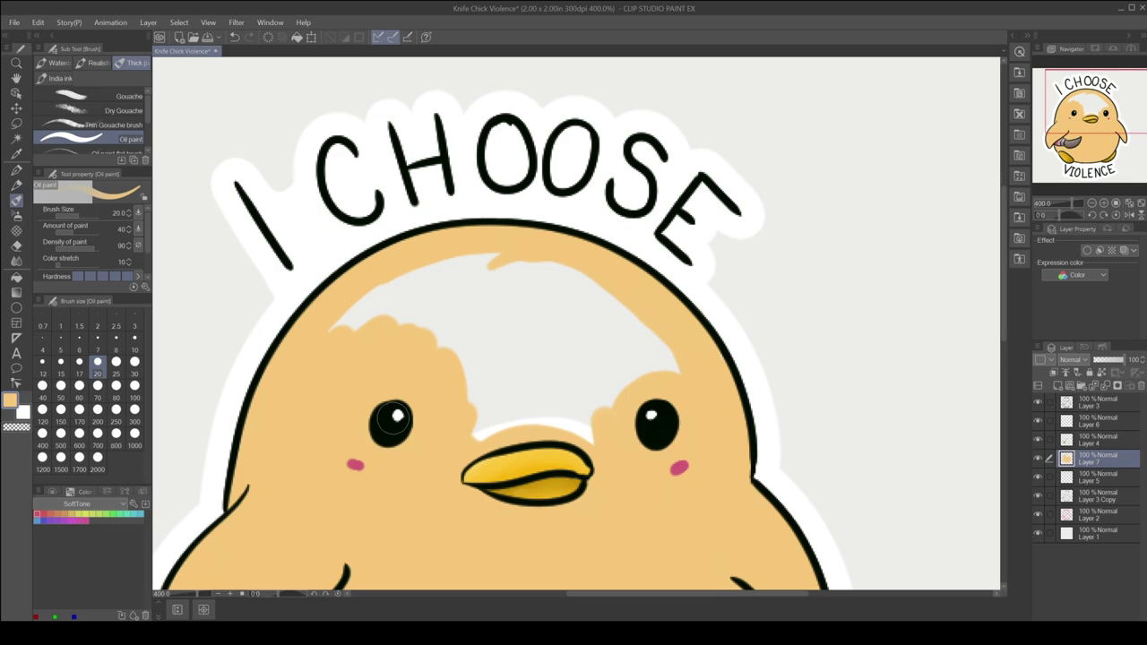
pyautogui.moveTo(526, 429)
pyautogui.mouseDown()
pyautogui.moveTo(578, 385)
pyautogui.moveTo(592, 408)
pyautogui.moveTo(641, 358)
pyautogui.moveTo(674, 368)
pyautogui.moveTo(607, 361)
pyautogui.moveTo(515, 407)
pyautogui.moveTo(466, 400)
pyautogui.moveTo(422, 324)
pyautogui.moveTo(389, 296)
pyautogui.moveTo(403, 269)
pyautogui.moveTo(475, 296)
pyautogui.moveTo(556, 269)
pyautogui.moveTo(558, 341)
pyautogui.moveTo(610, 310)
pyautogui.mouseUp()
pyautogui.moveTo(1085, 119); pyautogui.dragTo(1094, 179)
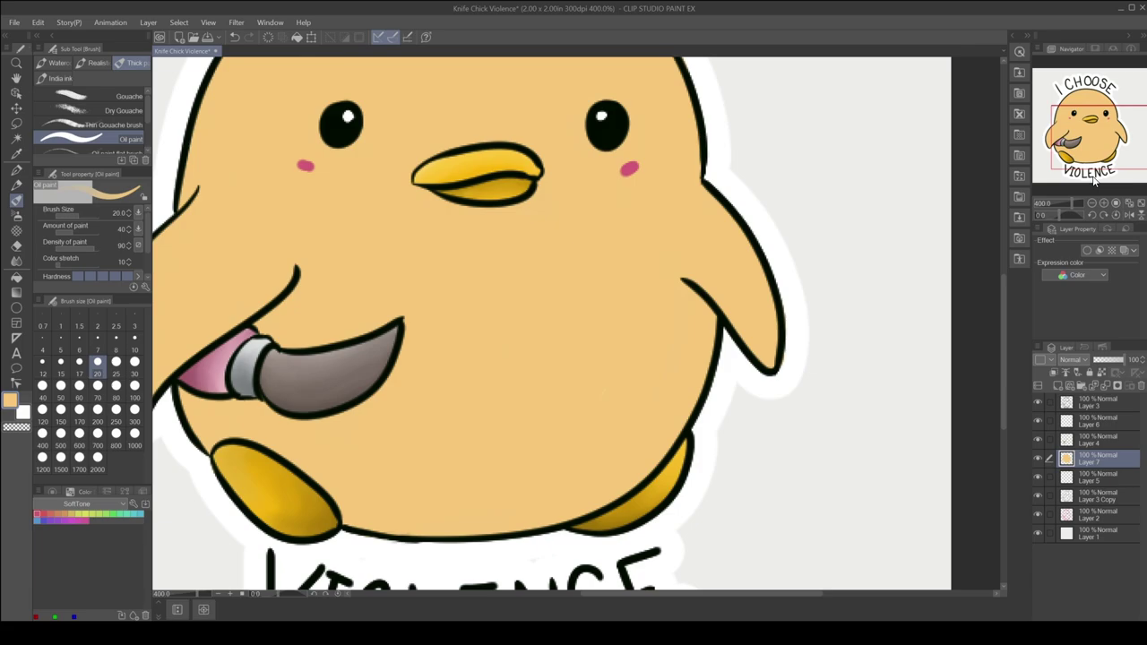
# Add a new layer clipped to the orange base and choose a darker tan.
pyautogui.click(1058, 388)
pyautogui.click(1055, 373)
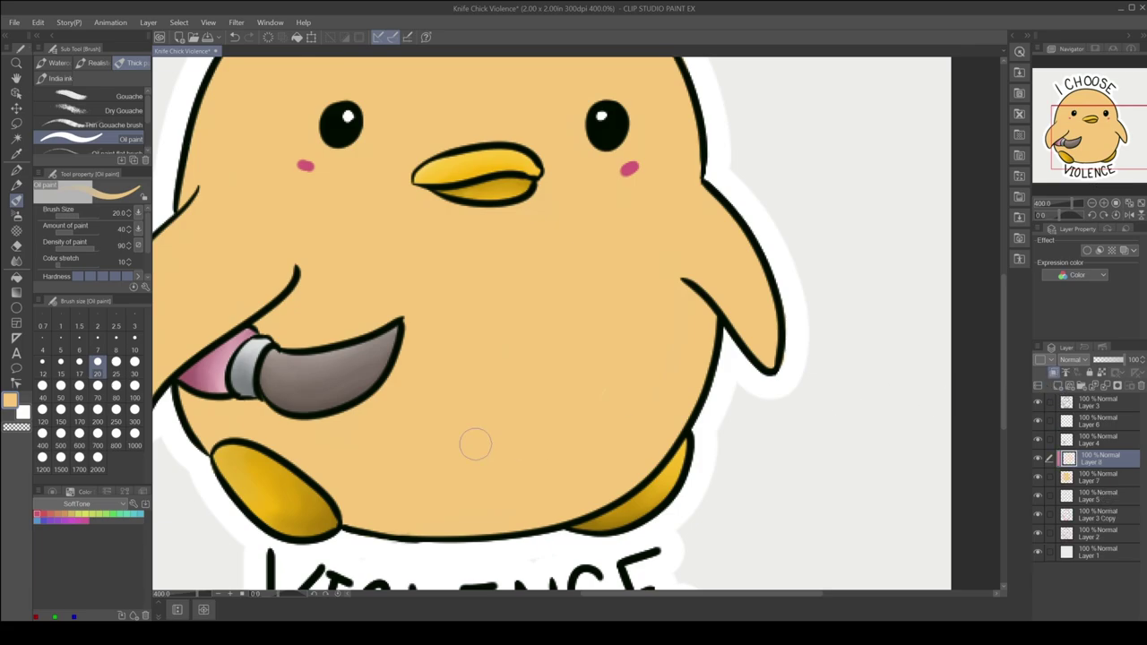
pyautogui.click(60, 492)
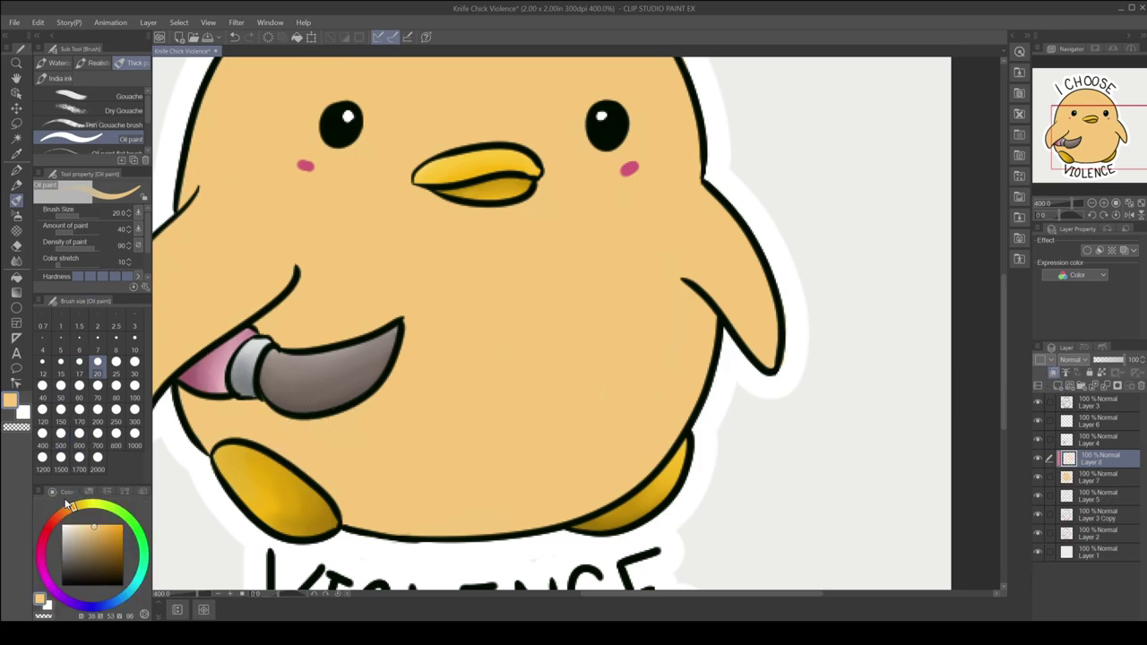
pyautogui.click(105, 534)
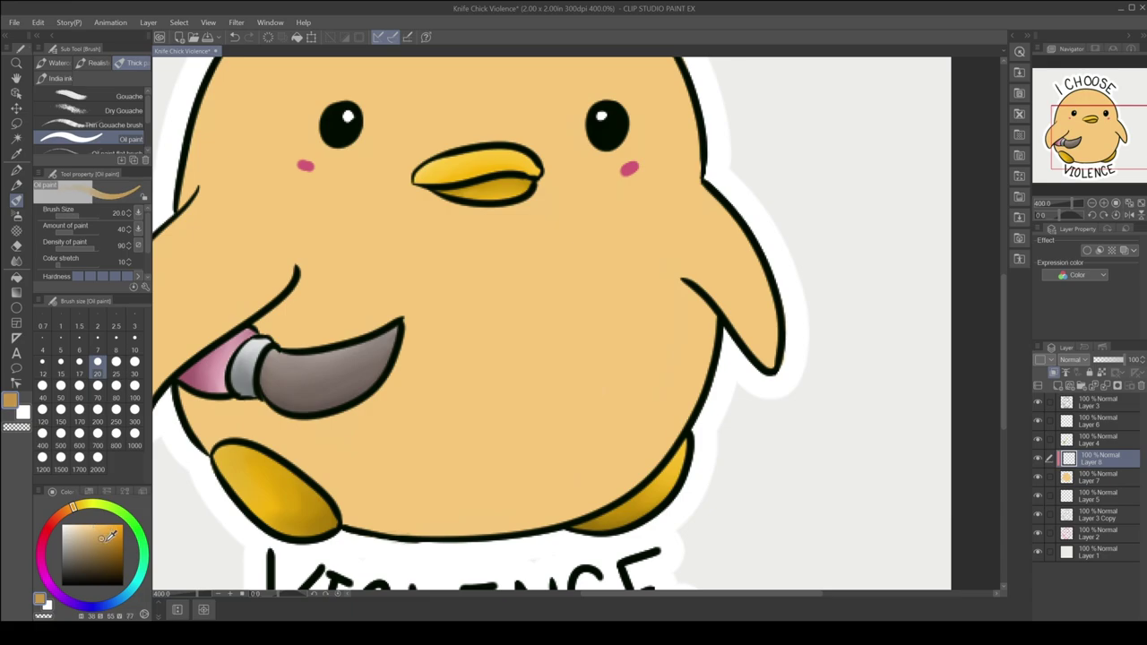
# Paint tan shadows below the knife handle, under the right wing, beneath the beak and along the head.
pyautogui.moveTo(188, 408); pyautogui.dragTo(215, 438)
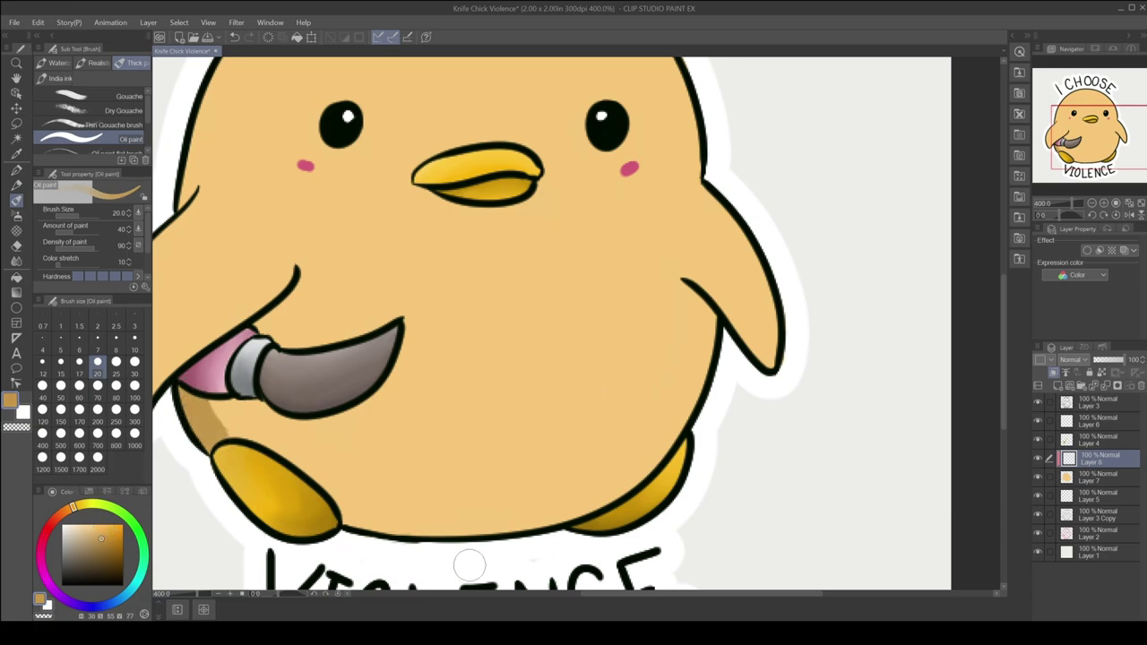
pyautogui.moveTo(702, 311); pyautogui.dragTo(668, 448)
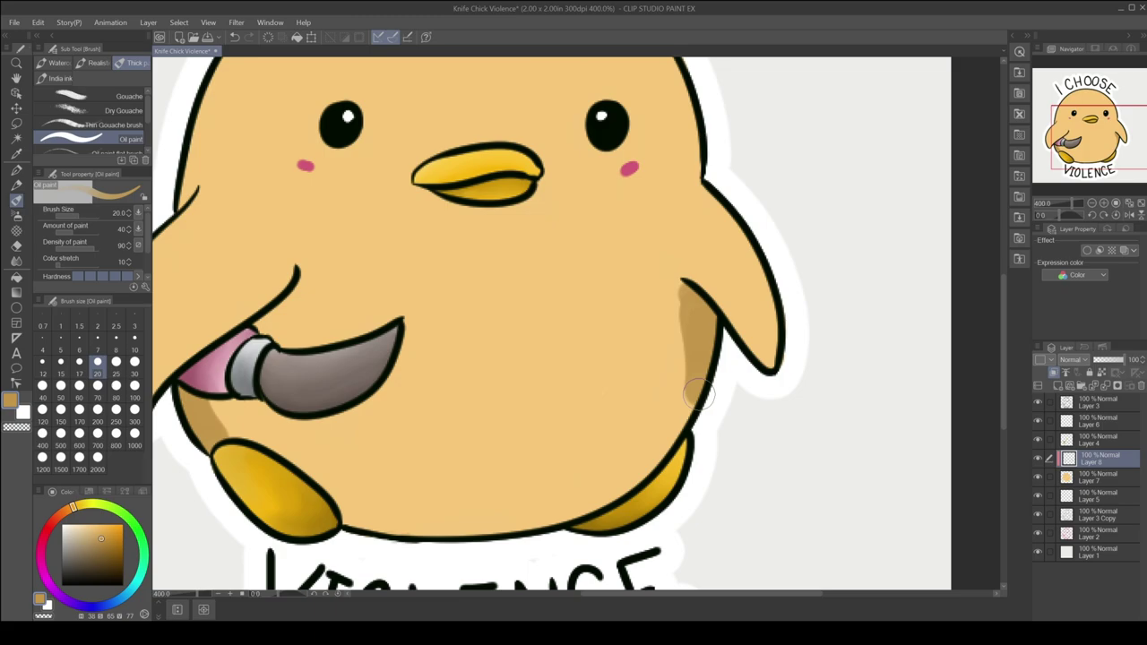
pyautogui.moveTo(417, 190)
pyautogui.mouseDown()
pyautogui.moveTo(457, 213)
pyautogui.moveTo(533, 224)
pyautogui.mouseUp()
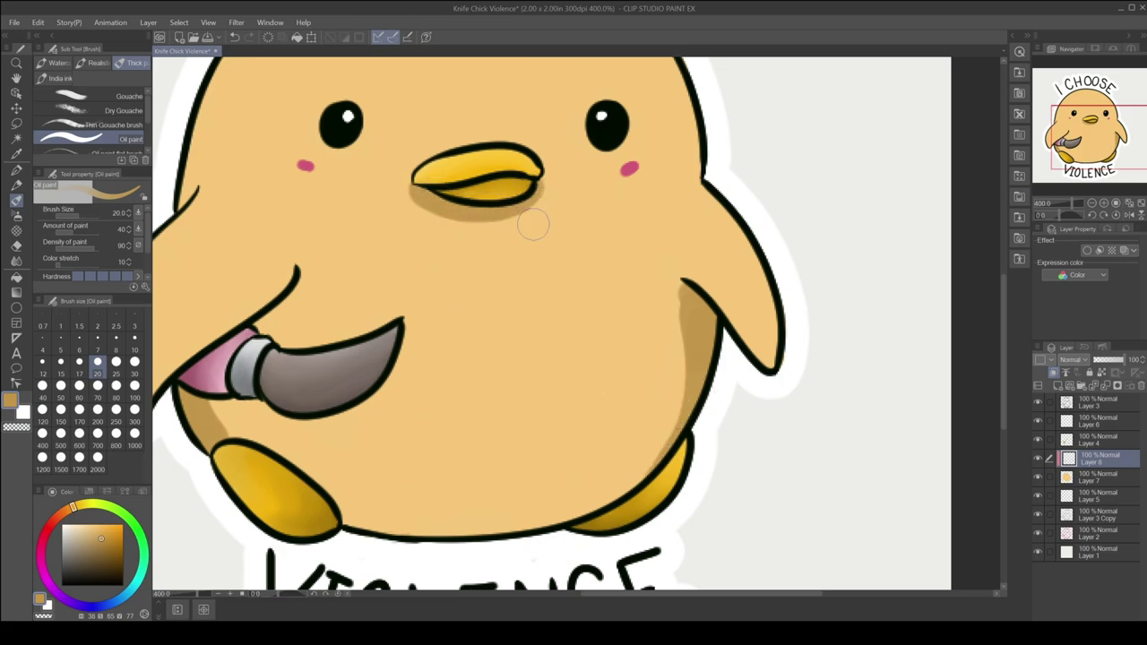
pyautogui.moveTo(1086, 133); pyautogui.dragTo(1081, 110)
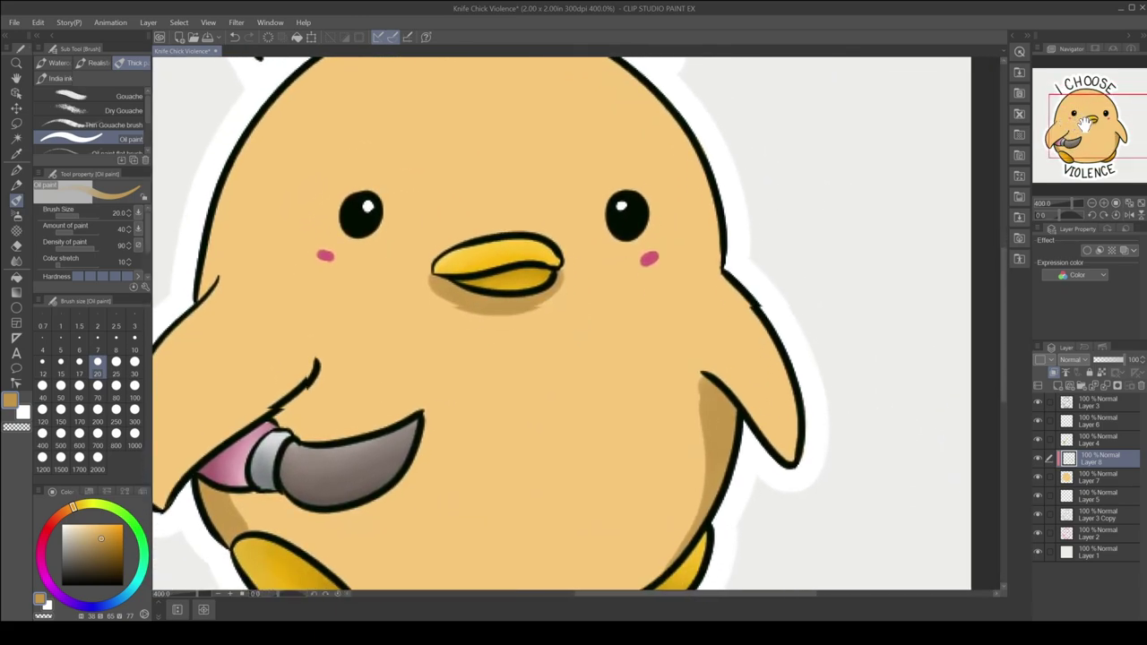
pyautogui.moveTo(247, 347); pyautogui.dragTo(372, 117)
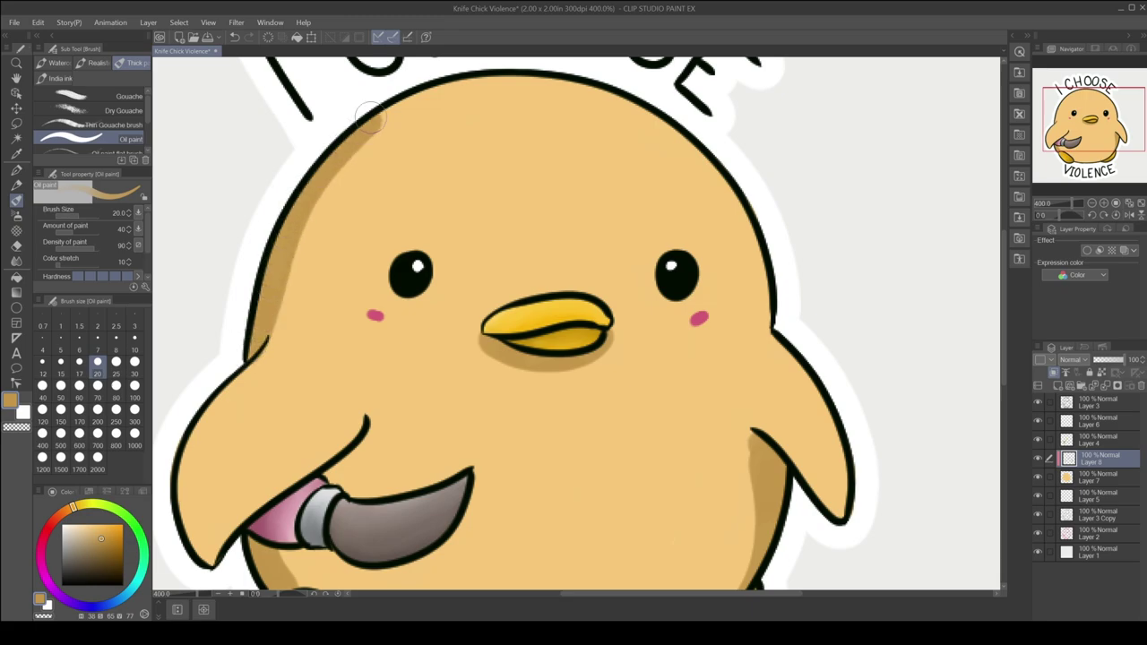
pyautogui.moveTo(256, 323)
pyautogui.mouseDown()
pyautogui.moveTo(370, 117)
pyautogui.moveTo(482, 68)
pyautogui.mouseUp()
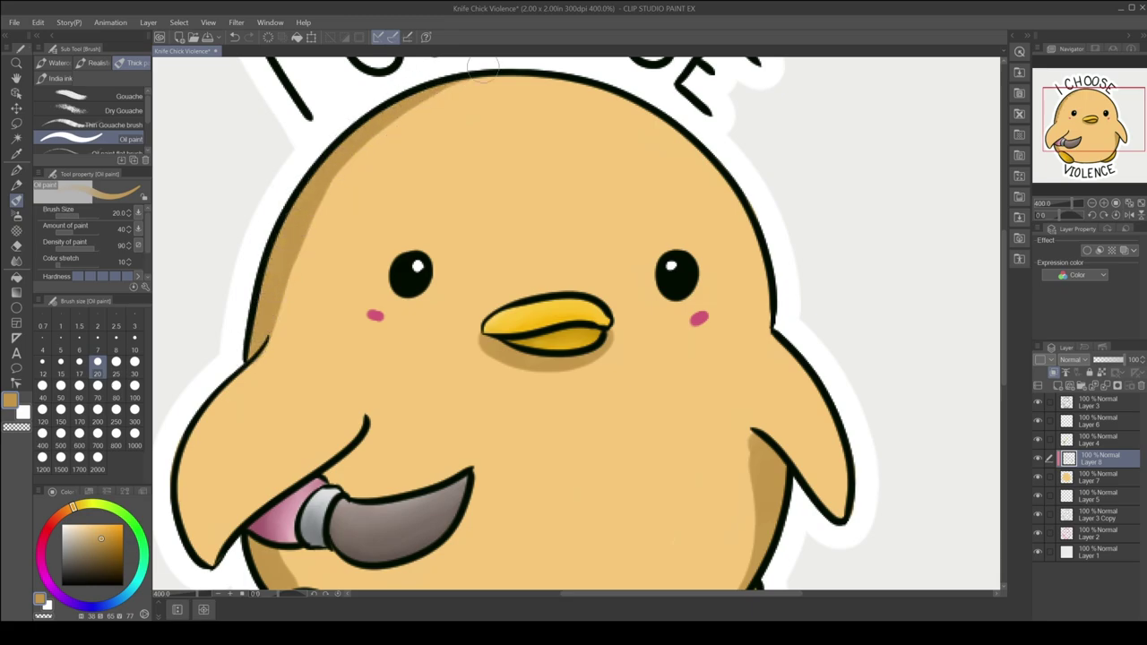
# With a larger Blend tool, soften shadows on the head edge, under the beak, right side and arm.
pyautogui.click(16, 261)
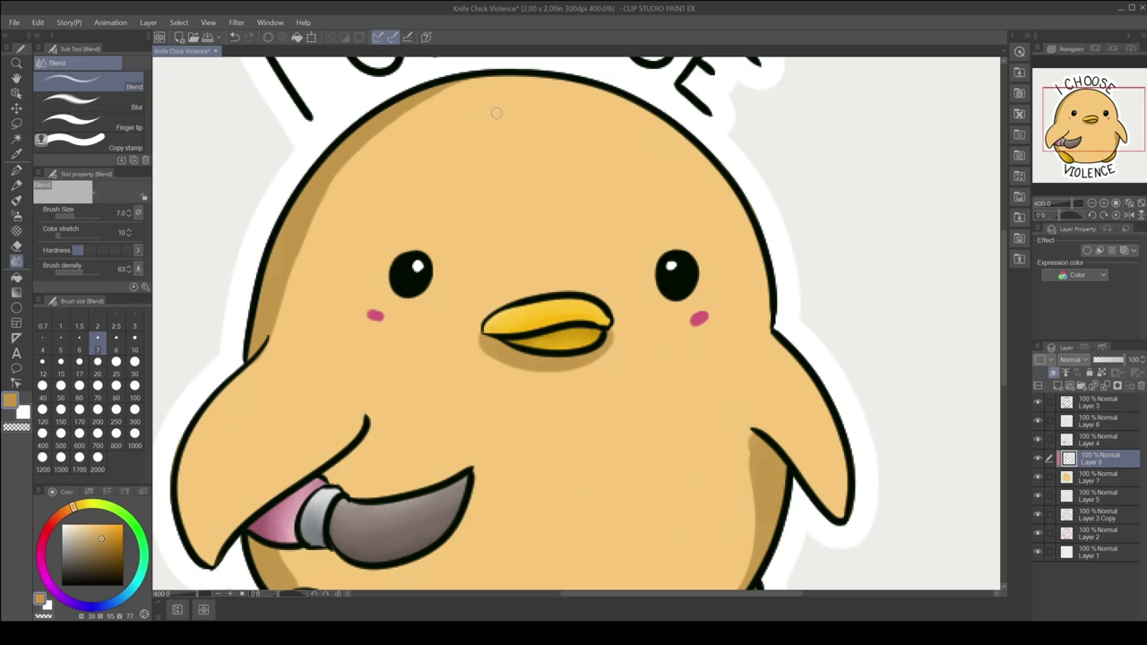
pyautogui.click(98, 361)
pyautogui.moveTo(448, 136); pyautogui.dragTo(309, 215)
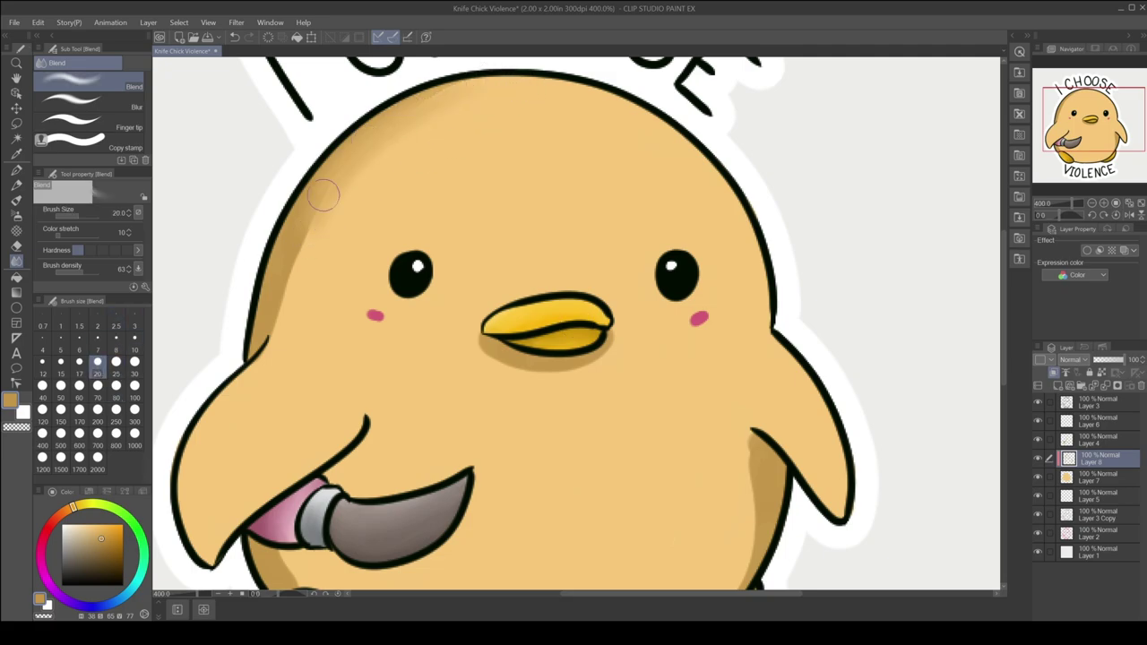
pyautogui.moveTo(305, 260)
pyautogui.mouseDown()
pyautogui.moveTo(340, 186)
pyautogui.moveTo(281, 358)
pyautogui.moveTo(278, 305)
pyautogui.mouseUp()
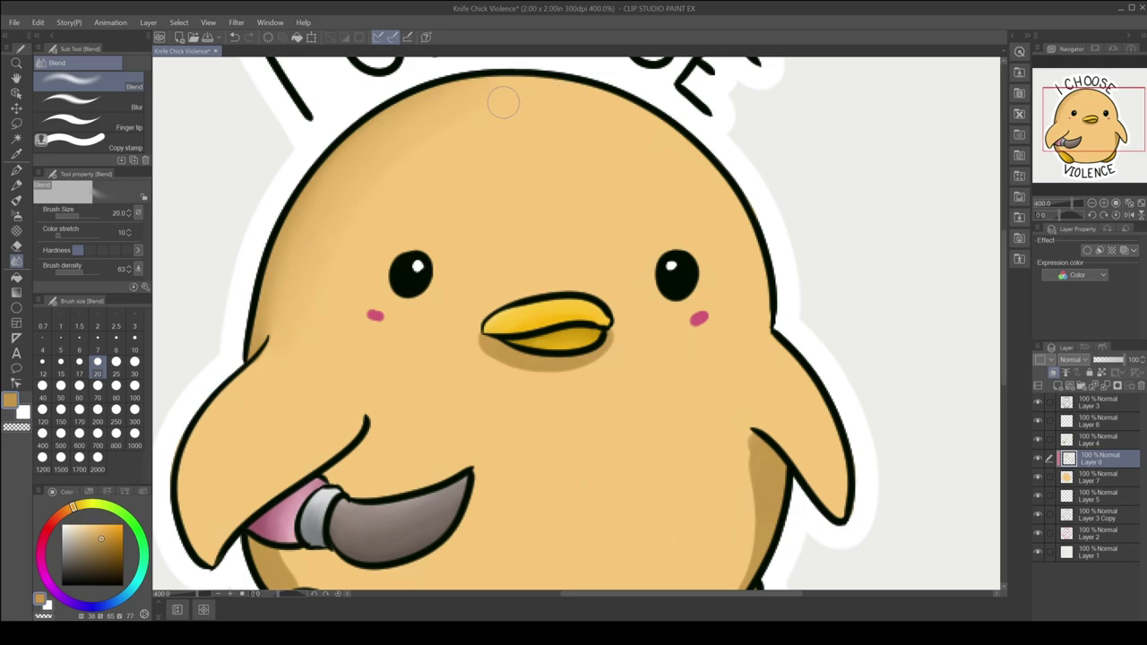
pyautogui.moveTo(541, 361)
pyautogui.mouseDown()
pyautogui.moveTo(500, 351)
pyautogui.moveTo(546, 374)
pyautogui.moveTo(486, 364)
pyautogui.moveTo(611, 347)
pyautogui.moveTo(508, 384)
pyautogui.mouseUp()
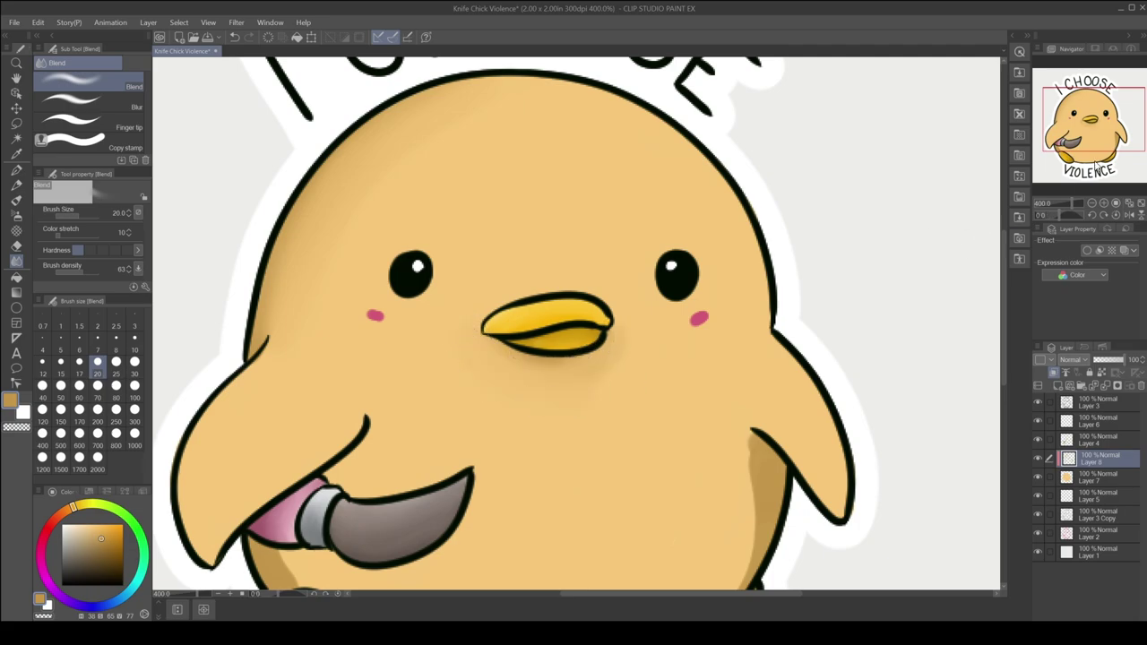
pyautogui.moveTo(1098, 166); pyautogui.dragTo(1108, 184)
pyautogui.moveTo(660, 286)
pyautogui.mouseDown()
pyautogui.moveTo(670, 277)
pyautogui.moveTo(695, 298)
pyautogui.moveTo(671, 398)
pyautogui.moveTo(623, 482)
pyautogui.mouseUp()
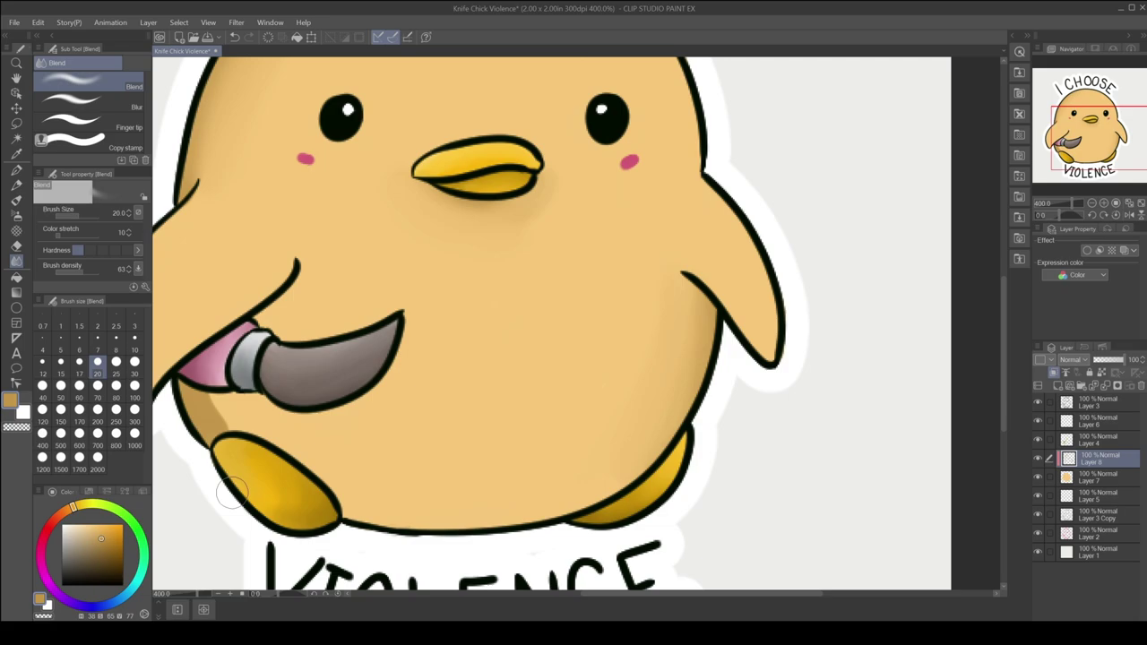
pyautogui.moveTo(204, 405)
pyautogui.mouseDown()
pyautogui.moveTo(224, 444)
pyautogui.moveTo(202, 408)
pyautogui.moveTo(240, 408)
pyautogui.mouseUp()
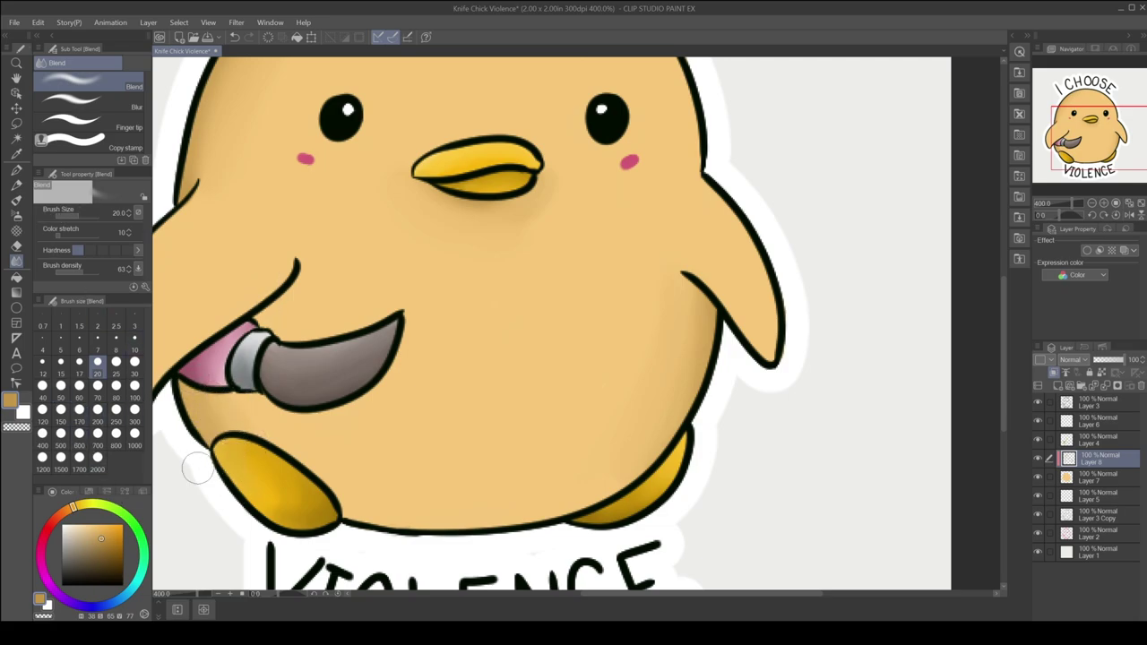
# Add and blend arm shading above the knife, and darken both body edges.
pyautogui.click(16, 199)
pyautogui.moveTo(299, 265); pyautogui.dragTo(269, 318)
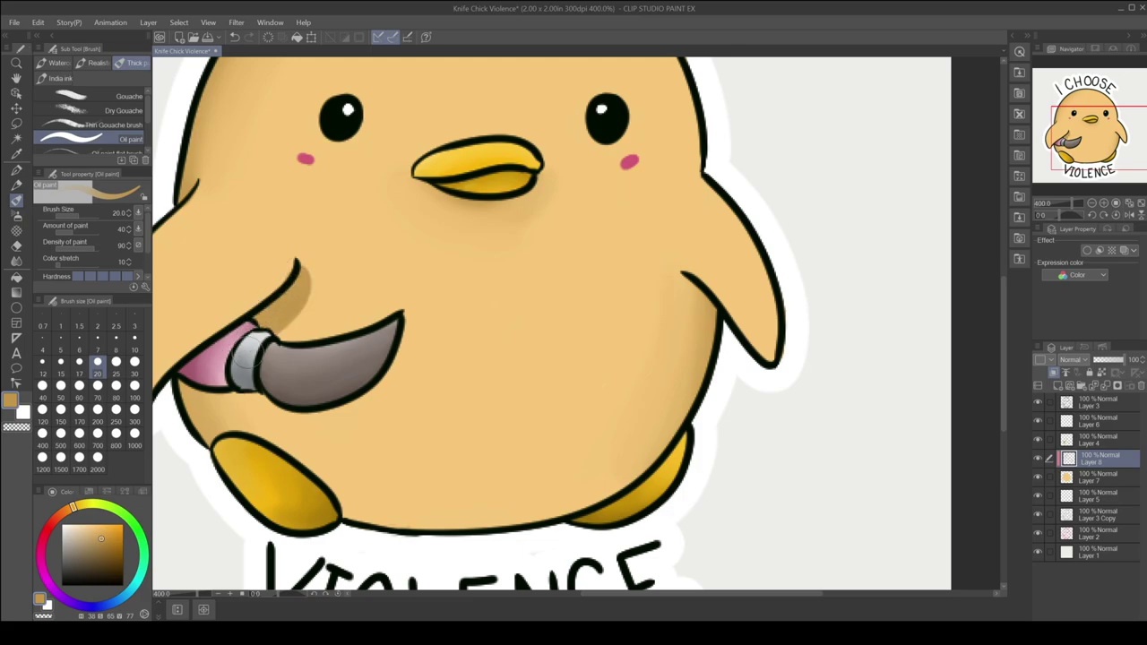
pyautogui.click(17, 261)
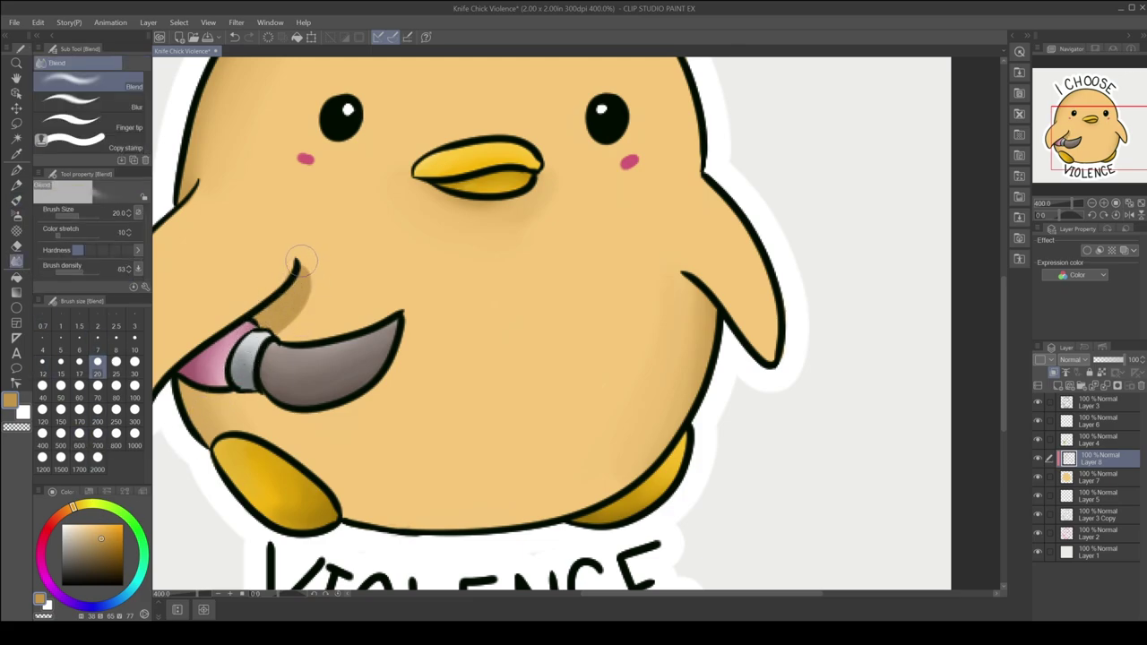
pyautogui.moveTo(301, 260); pyautogui.dragTo(301, 300)
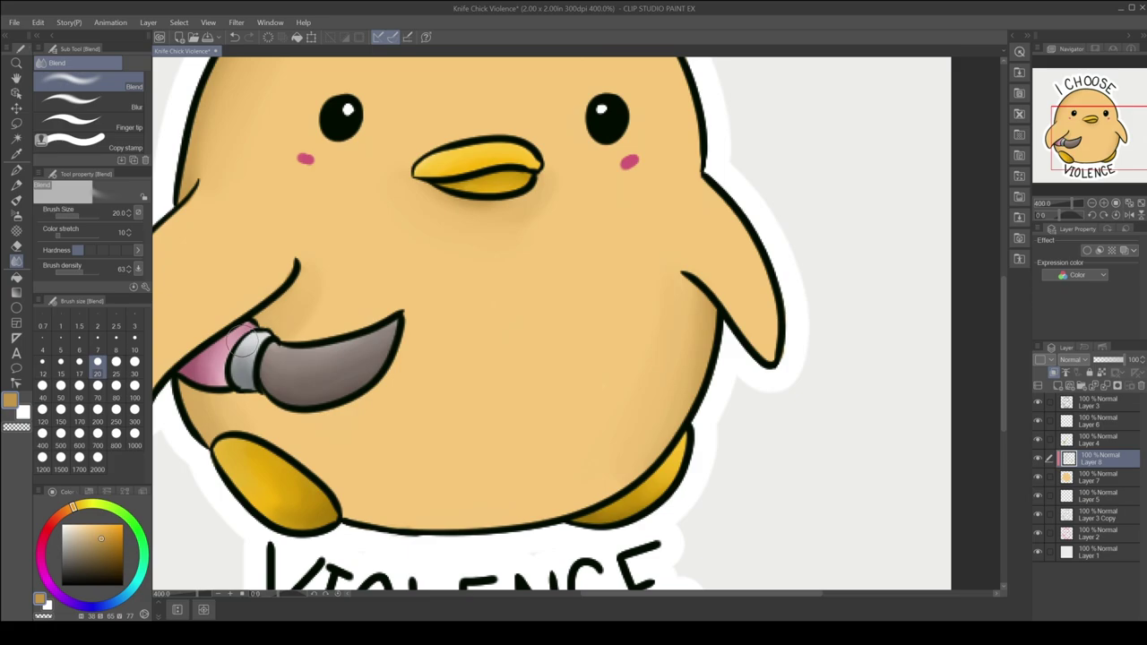
pyautogui.click(16, 199)
pyautogui.moveTo(190, 390); pyautogui.dragTo(225, 440)
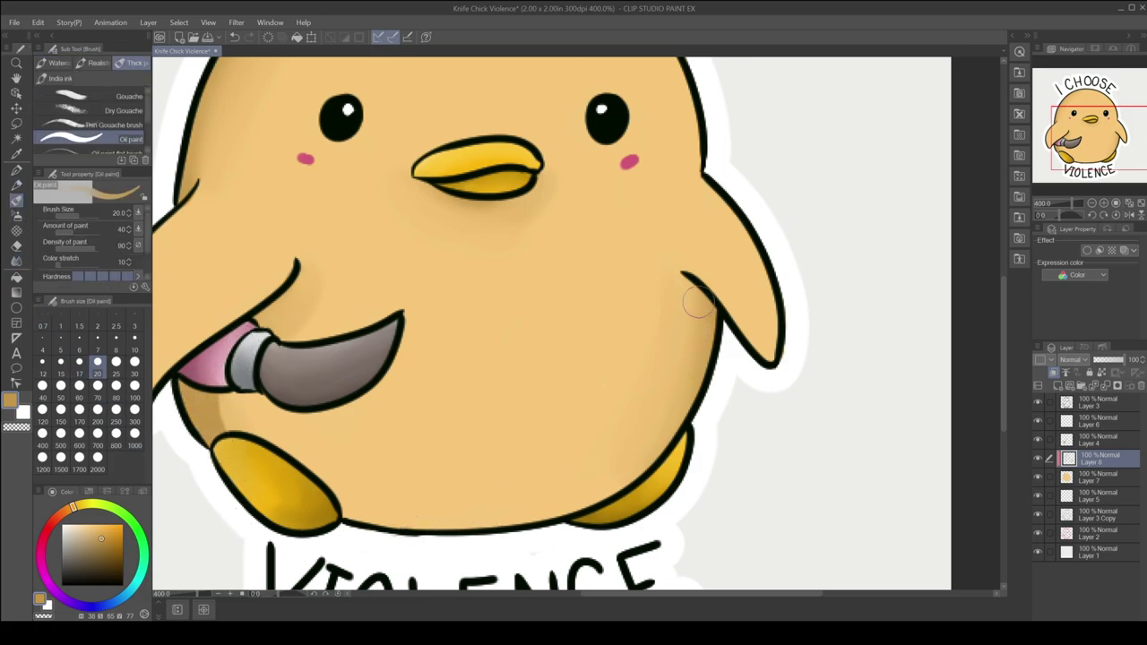
pyautogui.moveTo(698, 303); pyautogui.dragTo(632, 475)
pyautogui.moveTo(695, 292); pyautogui.dragTo(587, 506)
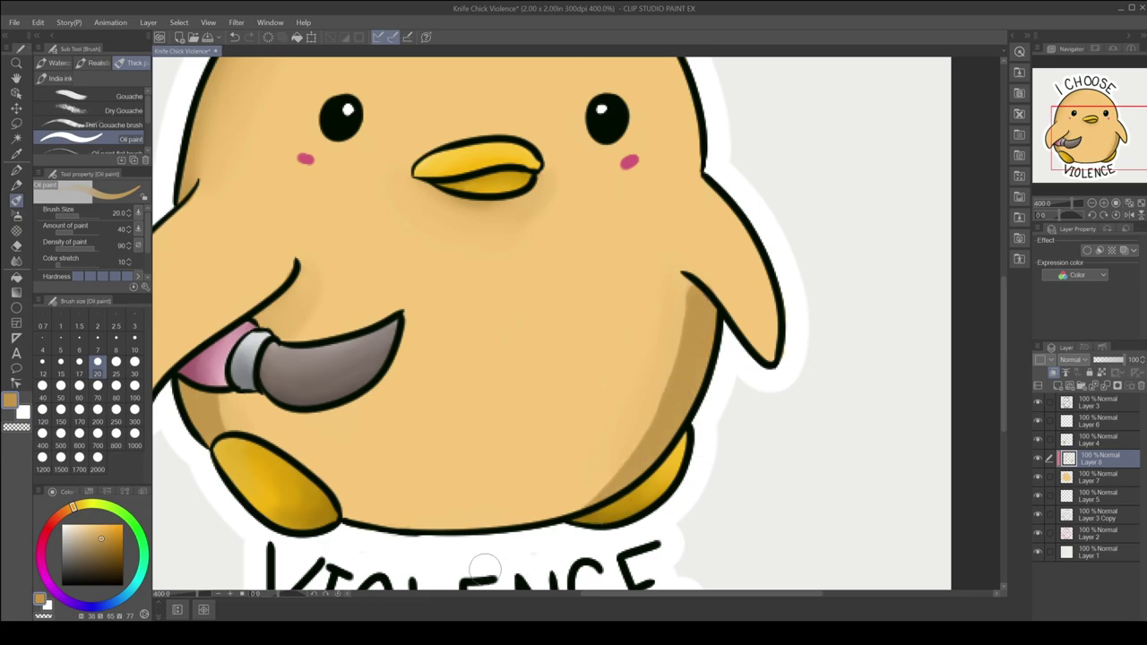
# Undo a stray erase and wing stroke, then blend the hard shadow on the lower right body.
pyautogui.click(16, 245)
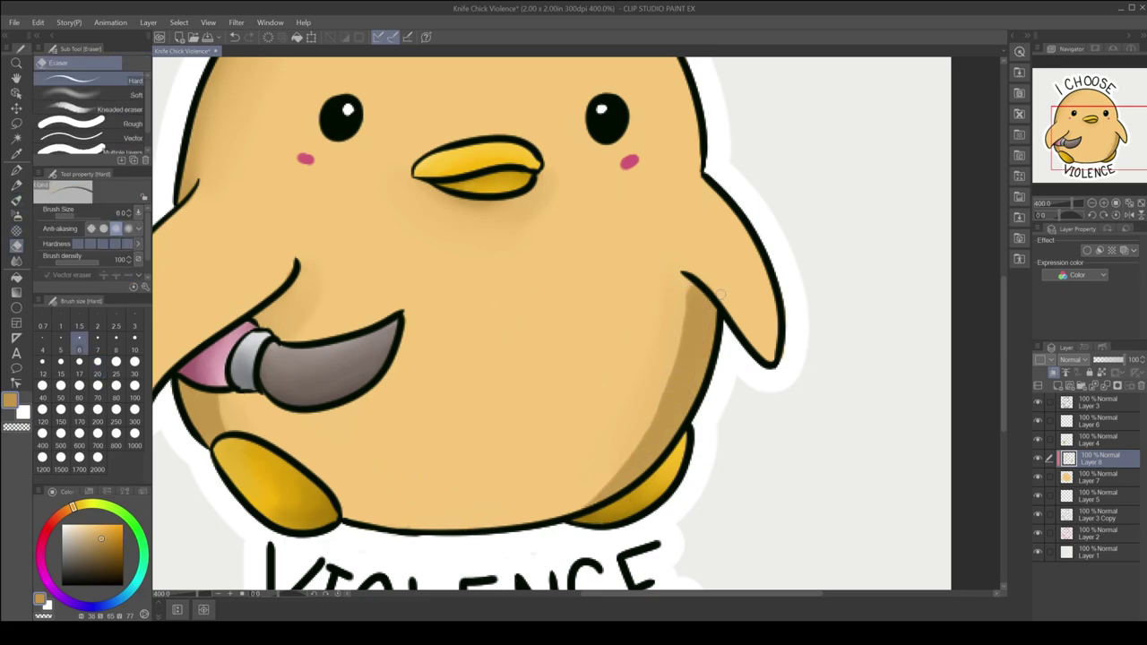
pyautogui.click(98, 362)
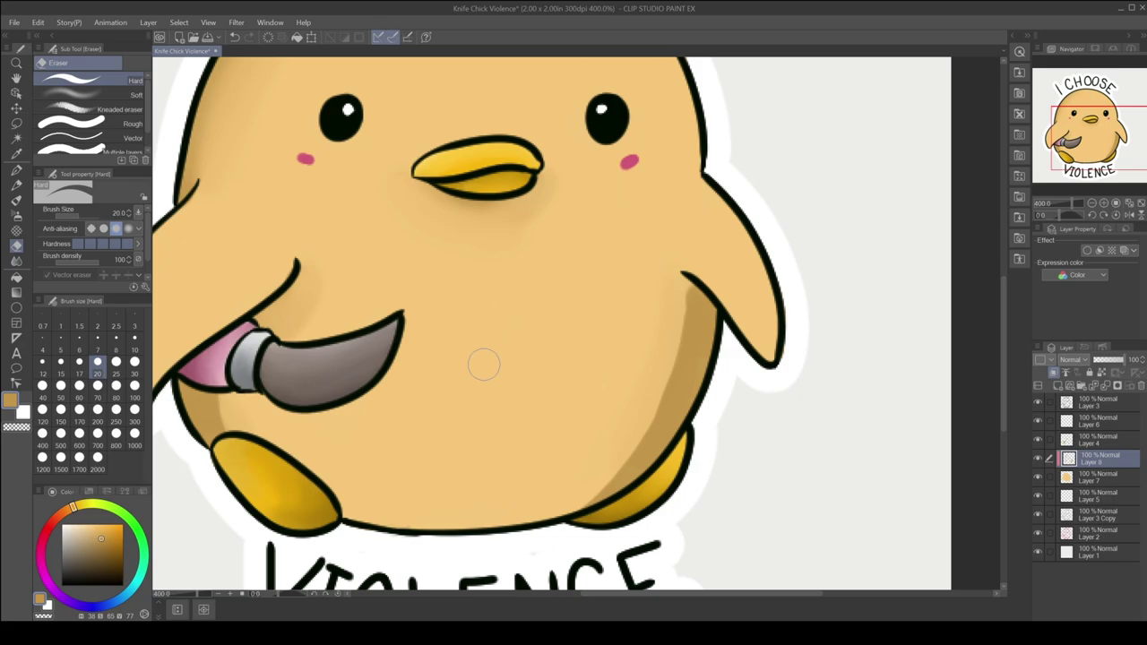
pyautogui.moveTo(688, 295); pyautogui.dragTo(687, 377)
pyautogui.click(234, 37)
pyautogui.click(16, 200)
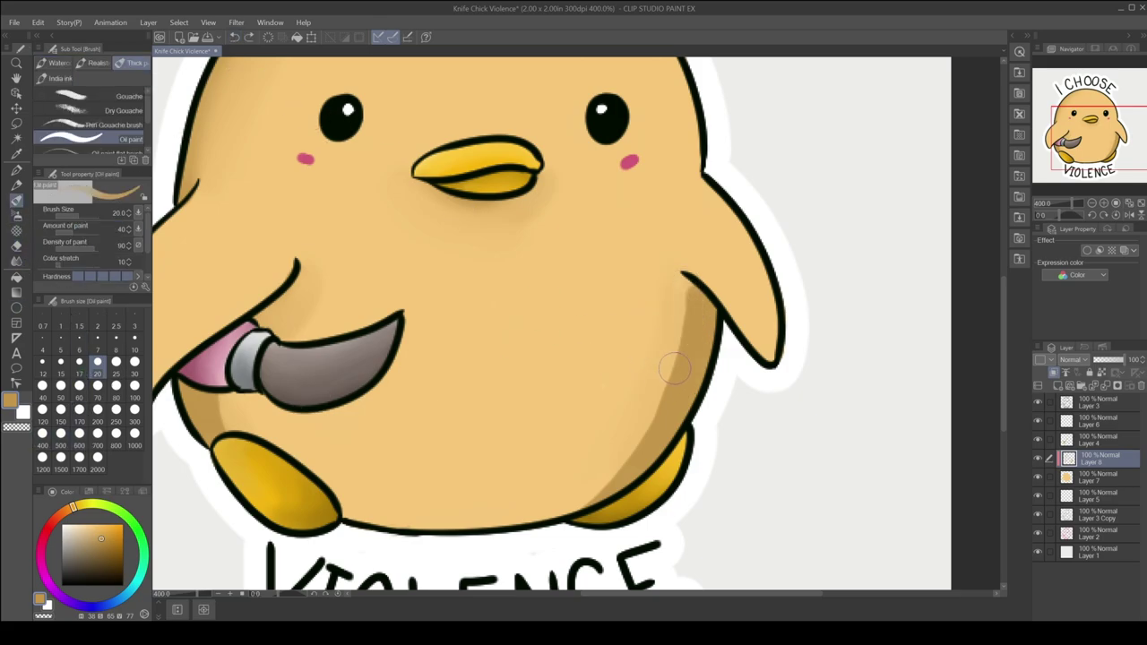
pyautogui.moveTo(683, 280); pyautogui.dragTo(676, 358)
pyautogui.click(234, 37)
pyautogui.click(16, 260)
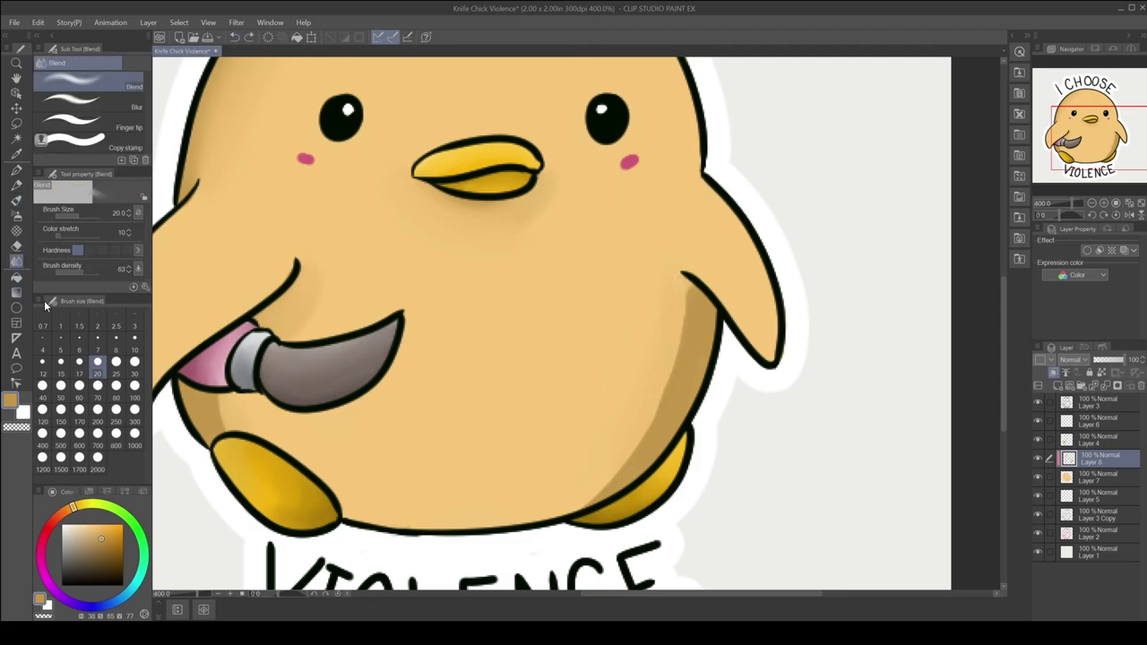
pyautogui.moveTo(685, 292)
pyautogui.mouseDown()
pyautogui.moveTo(679, 341)
pyautogui.moveTo(615, 461)
pyautogui.moveTo(521, 525)
pyautogui.mouseUp()
pyautogui.moveTo(601, 424); pyautogui.dragTo(548, 496)
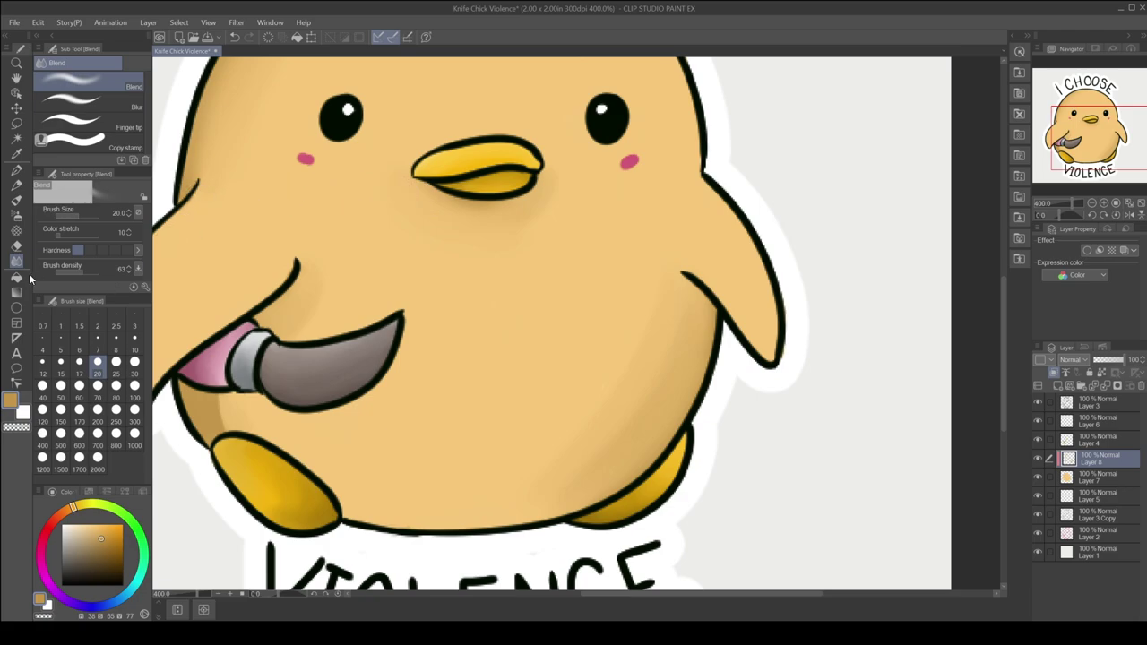
# Paint darker shading along the head's left outline, redoing the first stroke.
pyautogui.moveTo(1059, 129); pyautogui.dragTo(1058, 106)
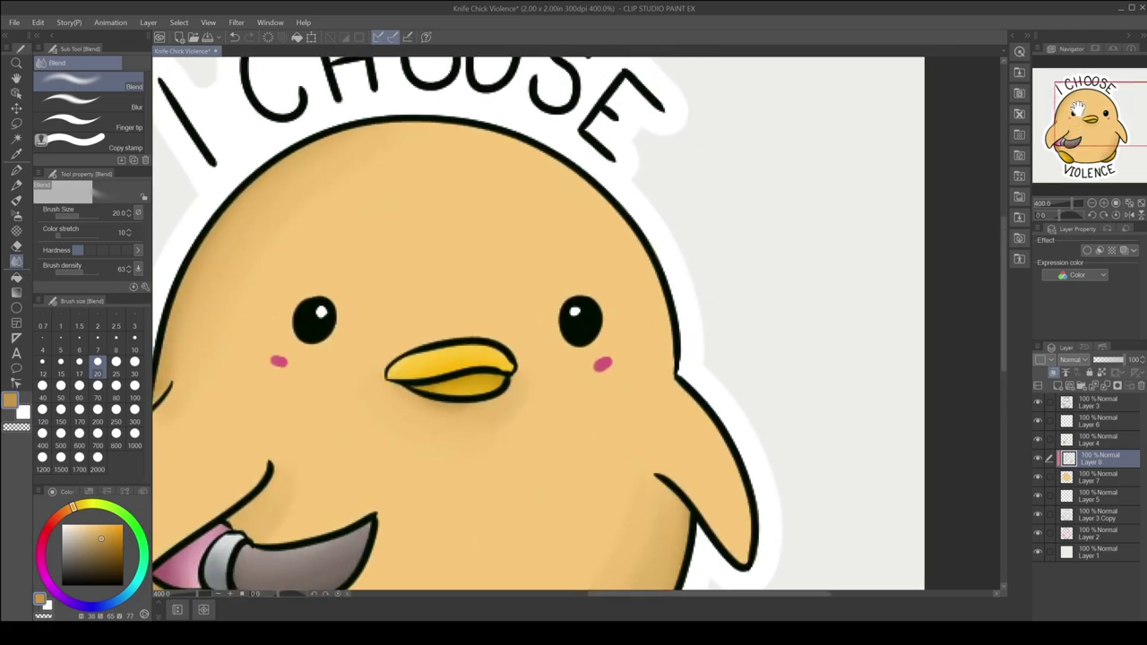
pyautogui.press('b')
pyautogui.moveTo(210, 381); pyautogui.dragTo(453, 114)
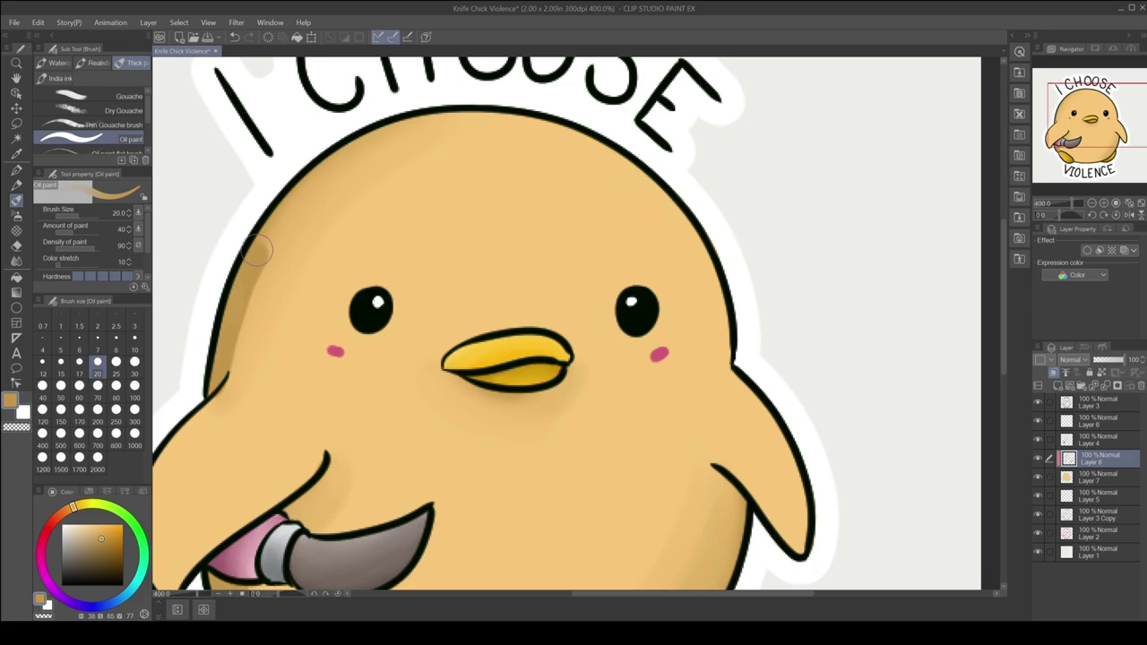
pyautogui.click(234, 38)
pyautogui.moveTo(210, 387); pyautogui.dragTo(439, 83)
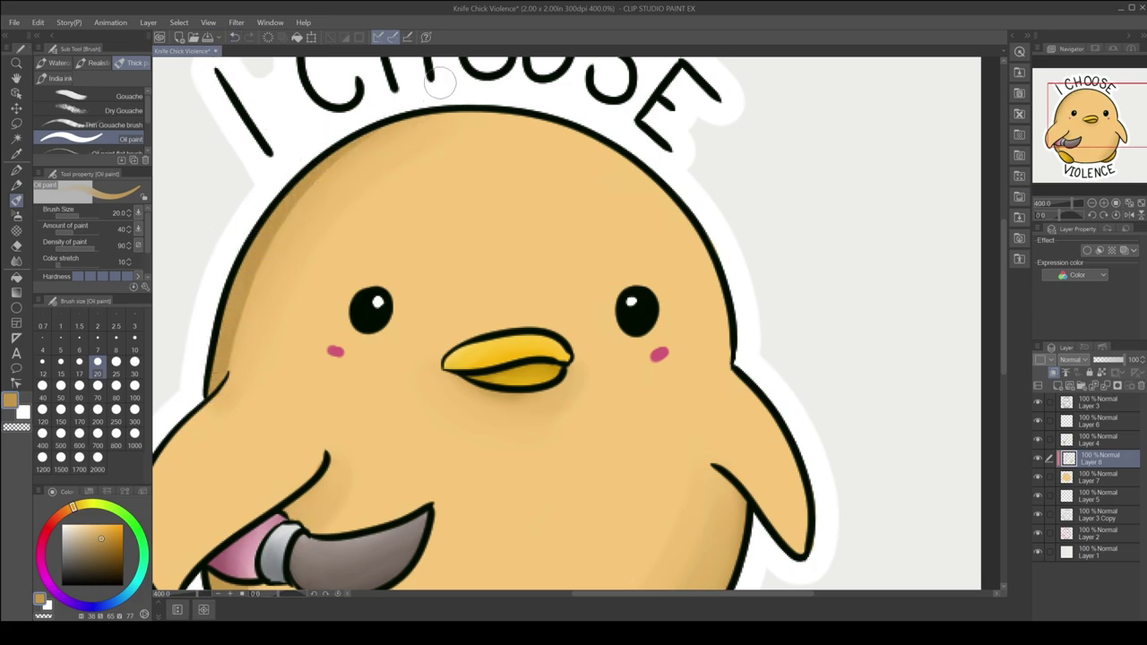
pyautogui.click(17, 260)
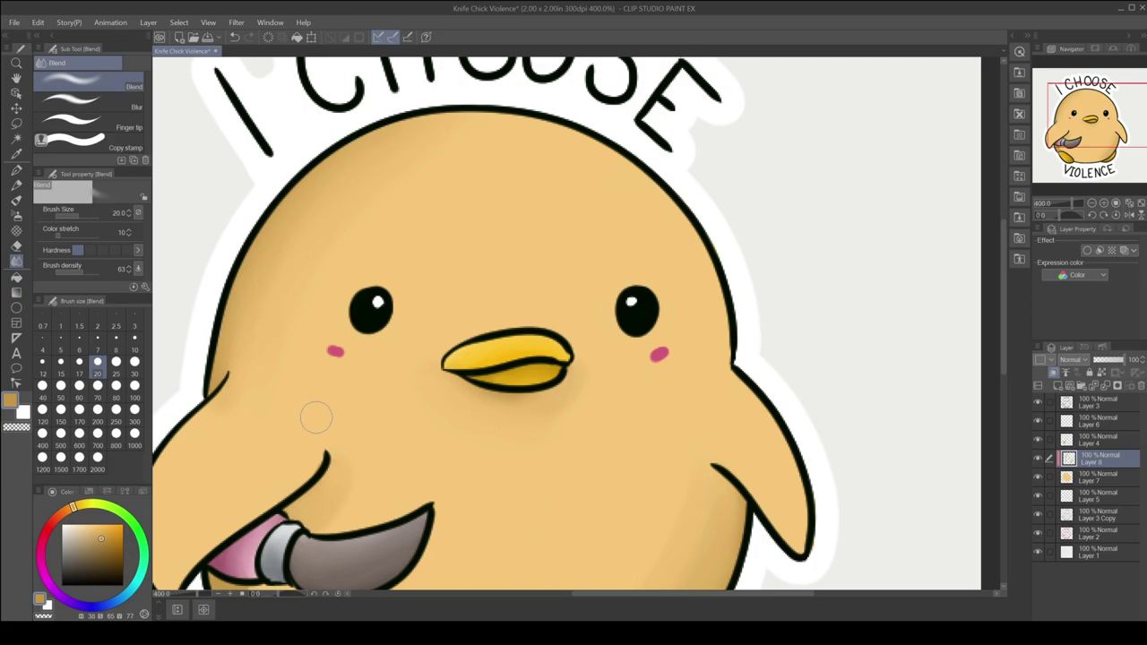
pyautogui.moveTo(1095, 139); pyautogui.dragTo(1102, 156)
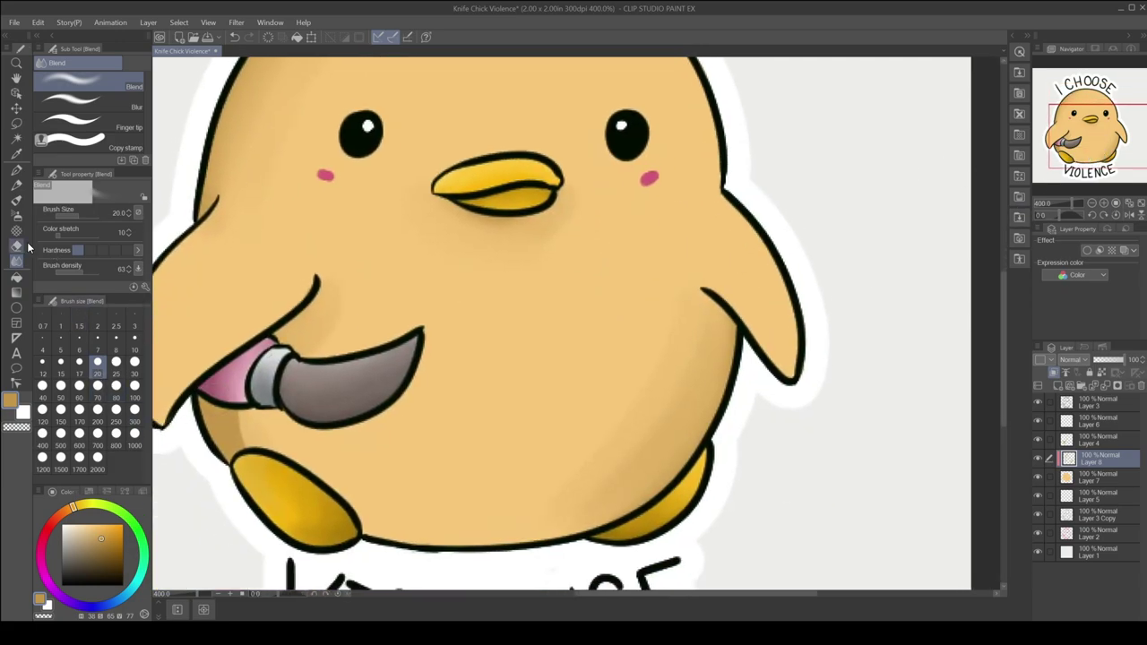
# Sample a lighter orange and paint a blended highlight on the left wing edge.
pyautogui.click(18, 154)
pyautogui.click(282, 267)
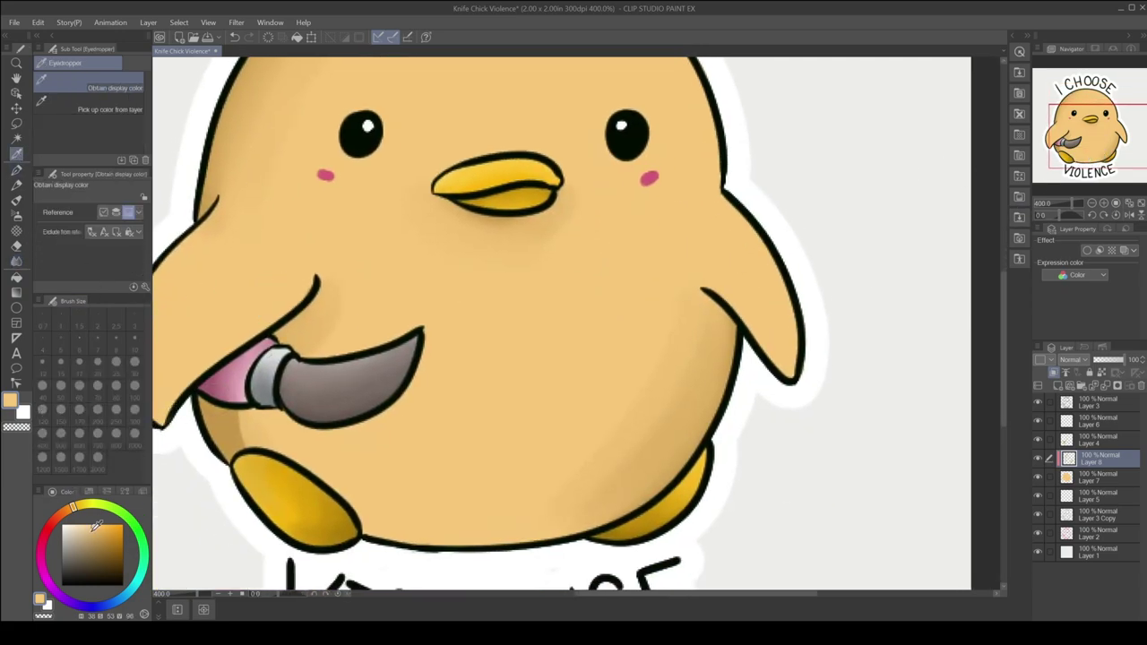
pyautogui.click(16, 199)
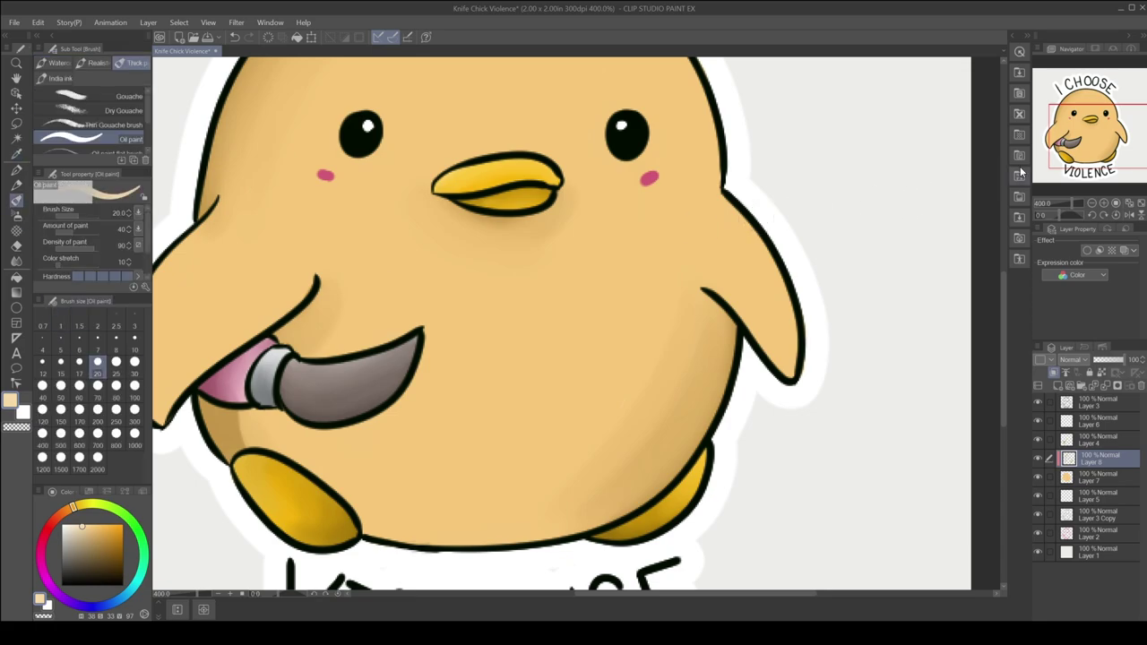
pyautogui.moveTo(1094, 144); pyautogui.dragTo(1033, 148)
pyautogui.click(16, 260)
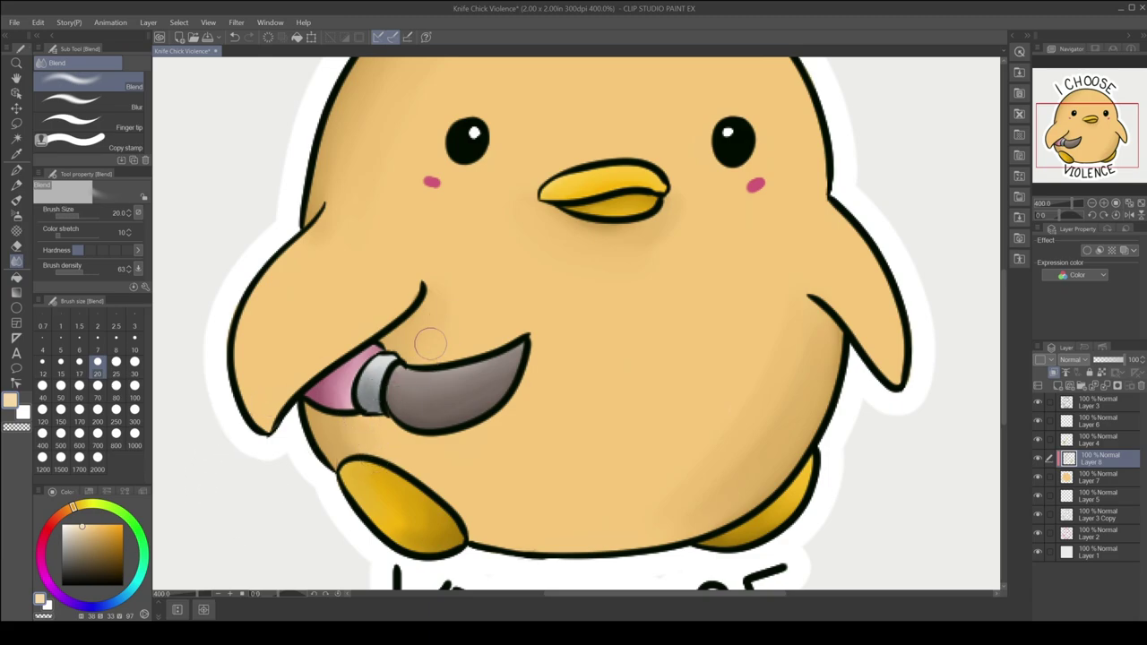
pyautogui.click(16, 199)
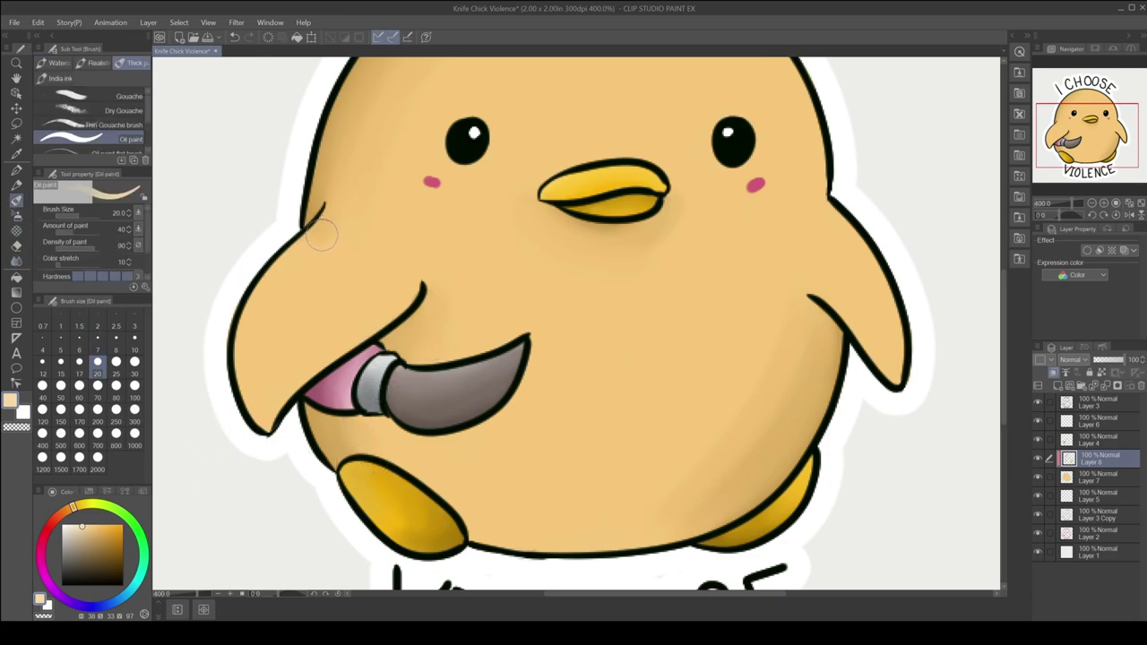
pyautogui.moveTo(296, 256); pyautogui.dragTo(262, 319)
pyautogui.click(16, 260)
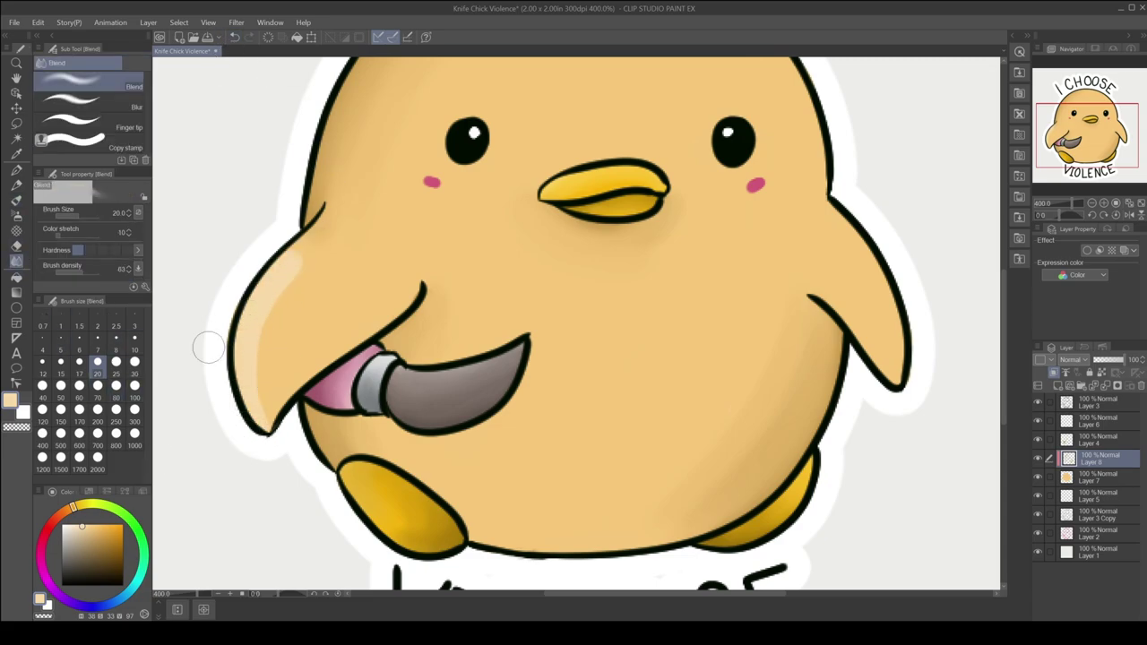
pyautogui.moveTo(296, 260); pyautogui.dragTo(259, 343)
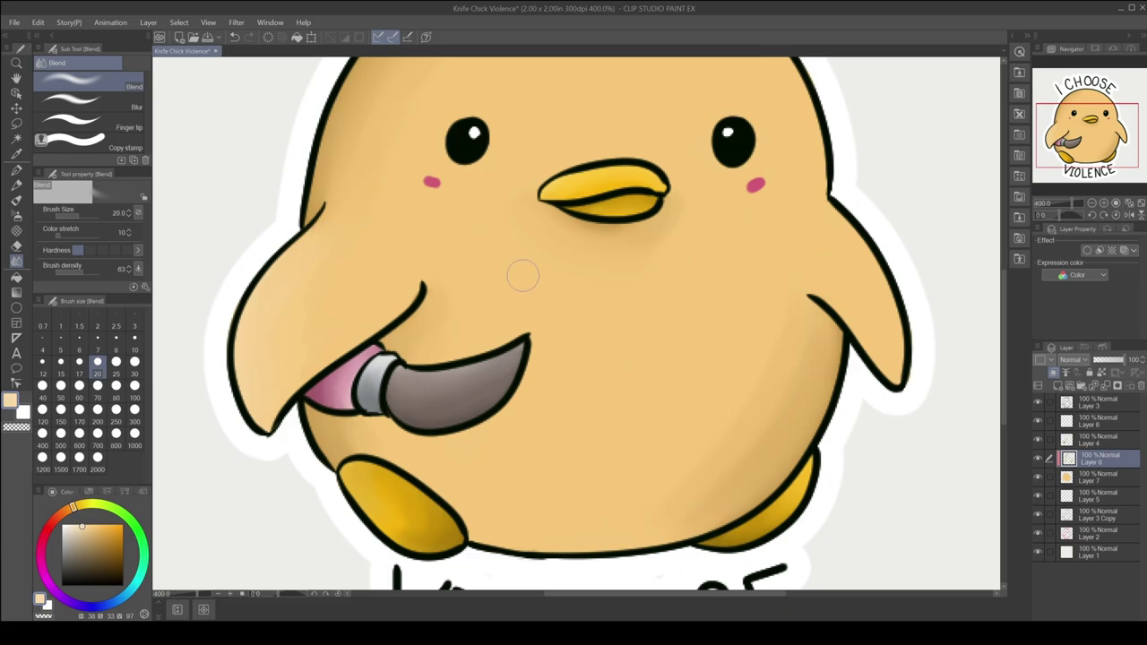
# Paint a highlight along the head's upper-right outline and blend it near the right cheek.
pyautogui.click(16, 199)
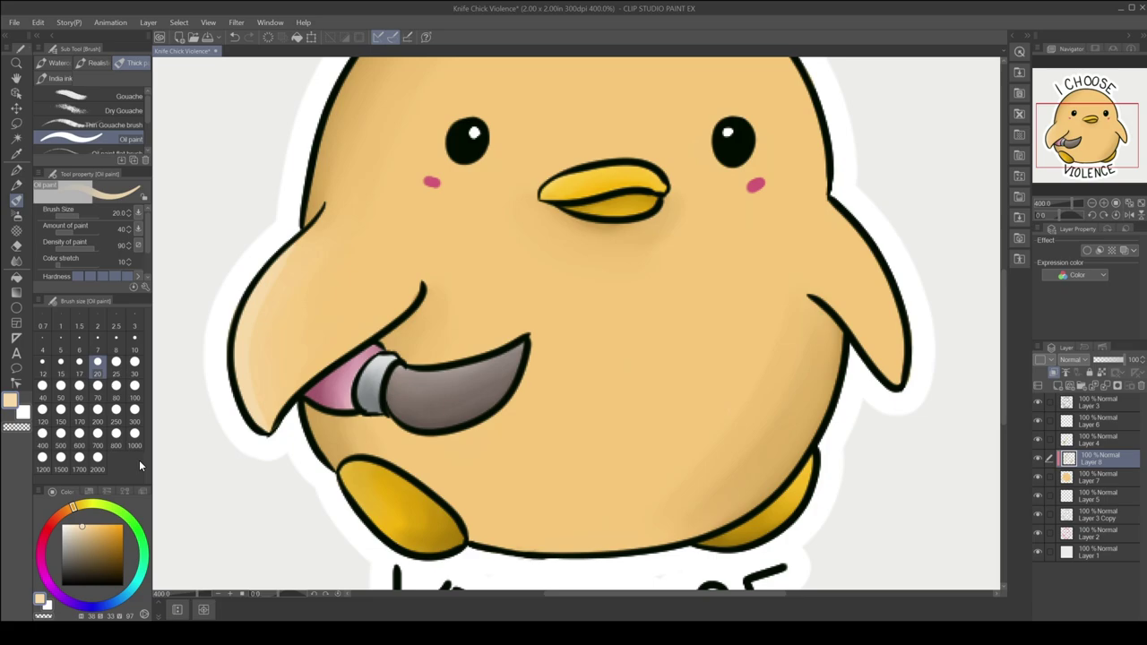
pyautogui.click(16, 261)
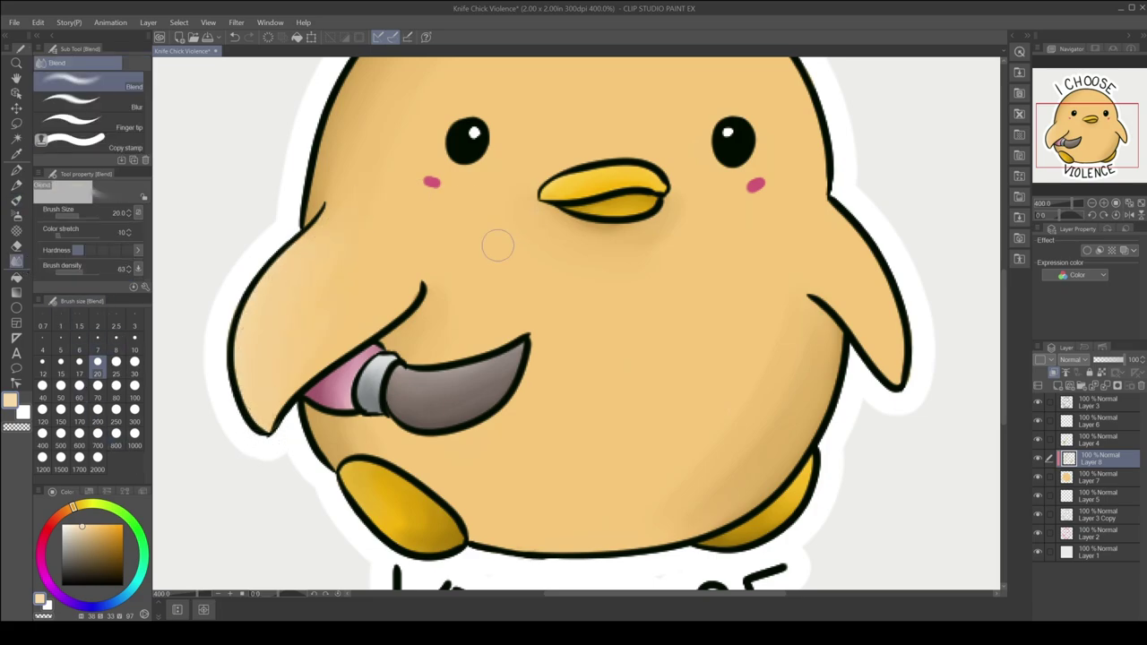
pyautogui.moveTo(1105, 135); pyautogui.dragTo(1109, 124)
pyautogui.press('b')
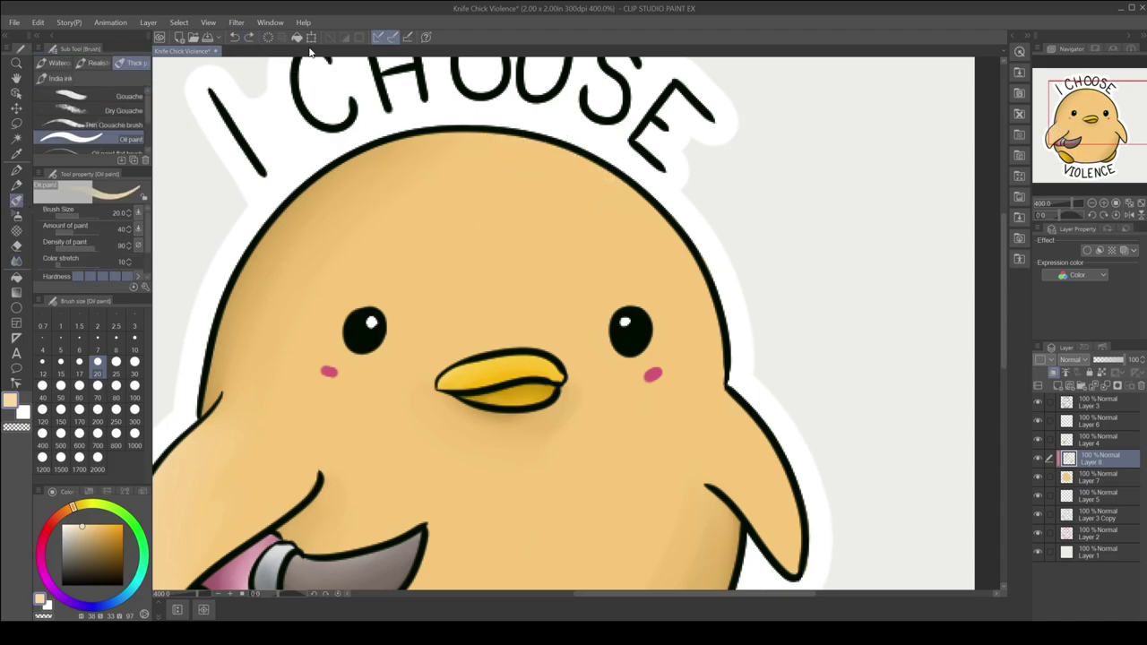
pyautogui.moveTo(524, 143); pyautogui.dragTo(720, 387)
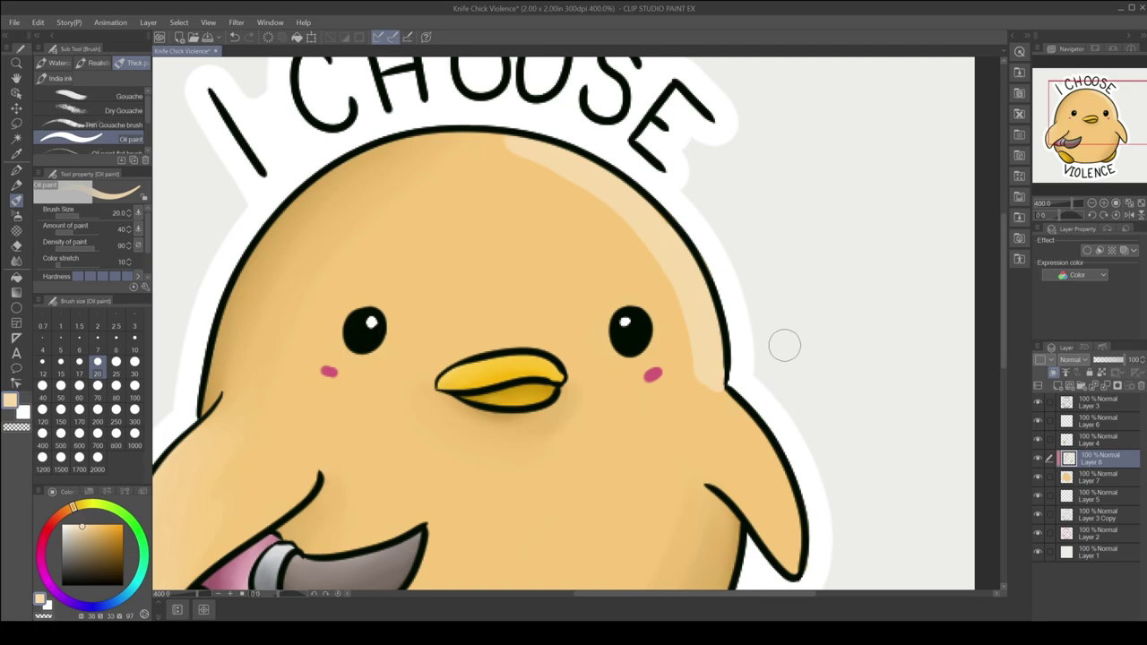
pyautogui.moveTo(1097, 148); pyautogui.dragTo(1097, 168)
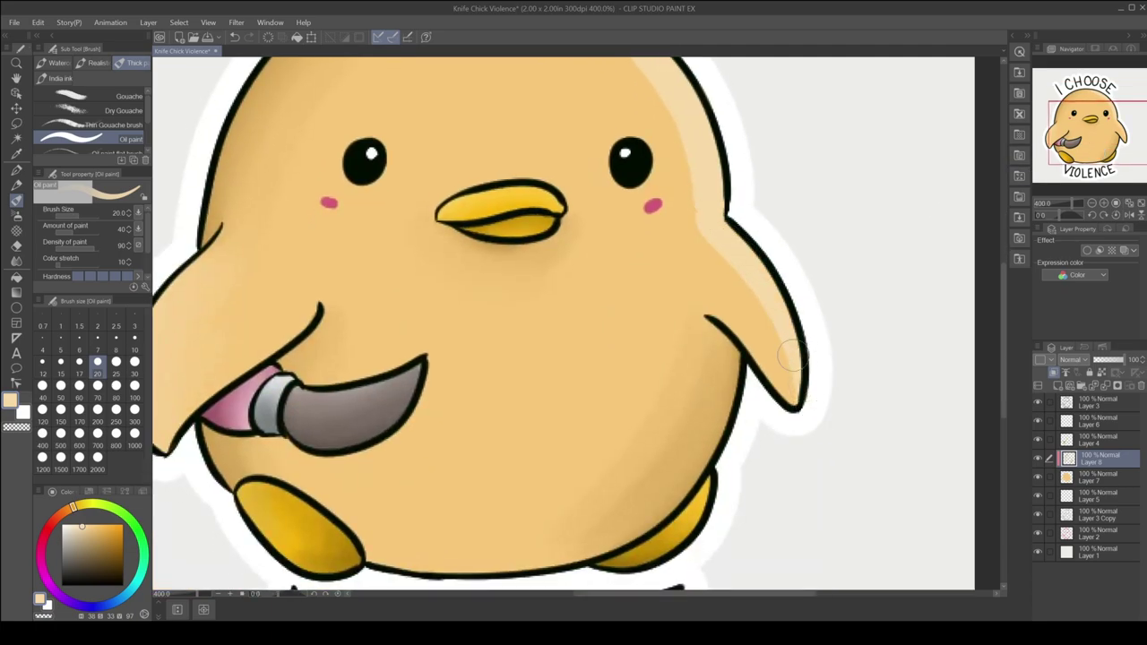
pyautogui.click(16, 261)
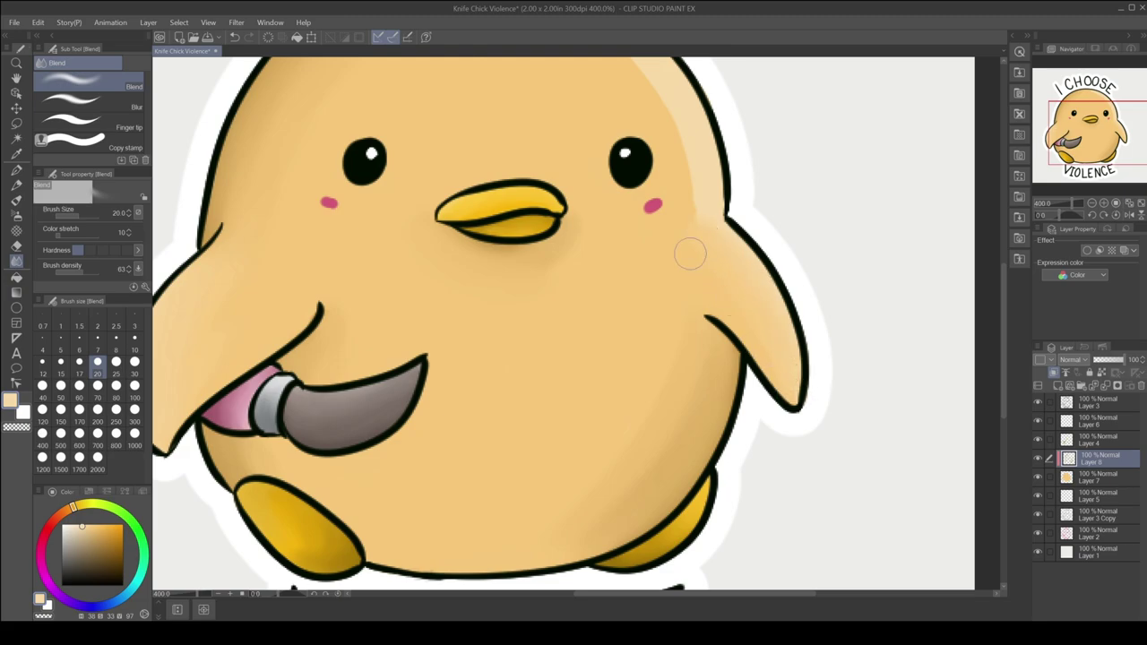
pyautogui.moveTo(1090, 125); pyautogui.dragTo(1090, 103)
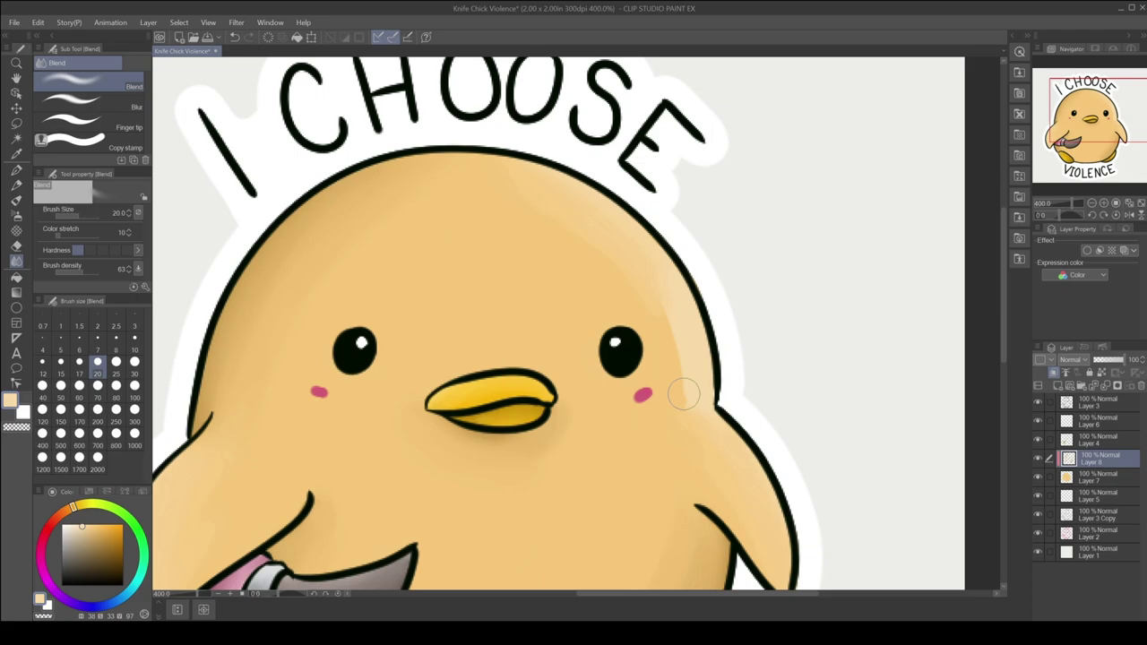
pyautogui.moveTo(683, 393); pyautogui.dragTo(683, 414)
pyautogui.moveTo(708, 372); pyautogui.dragTo(717, 421)
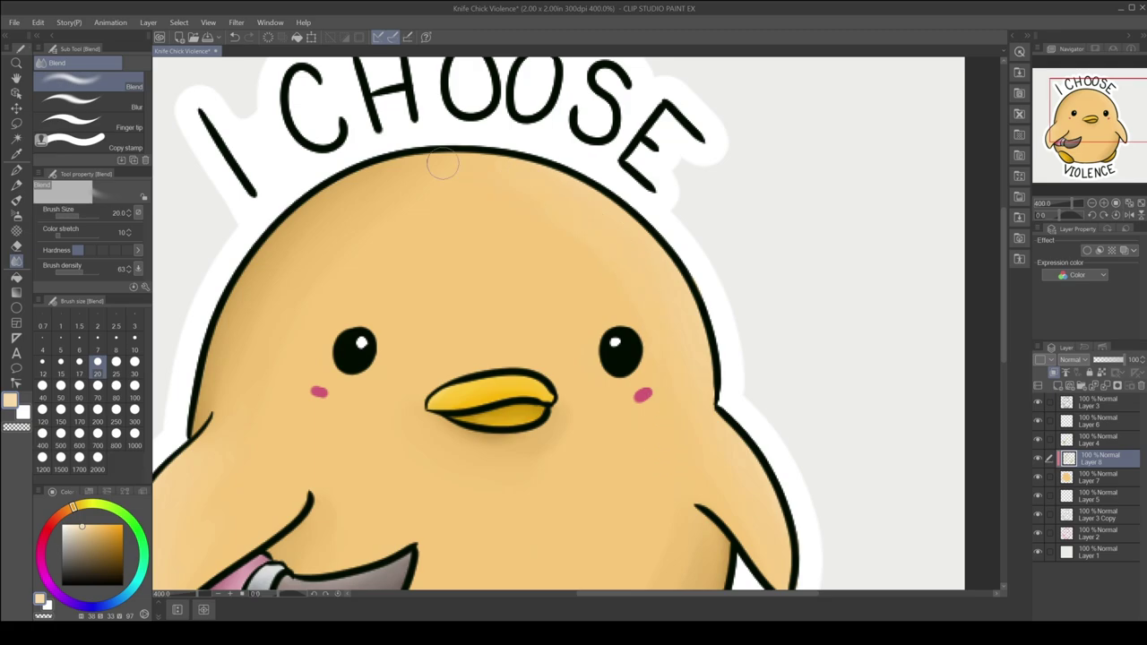
pyautogui.scroll(-1, 842, 209)
pyautogui.scroll(-1, 842, 209)
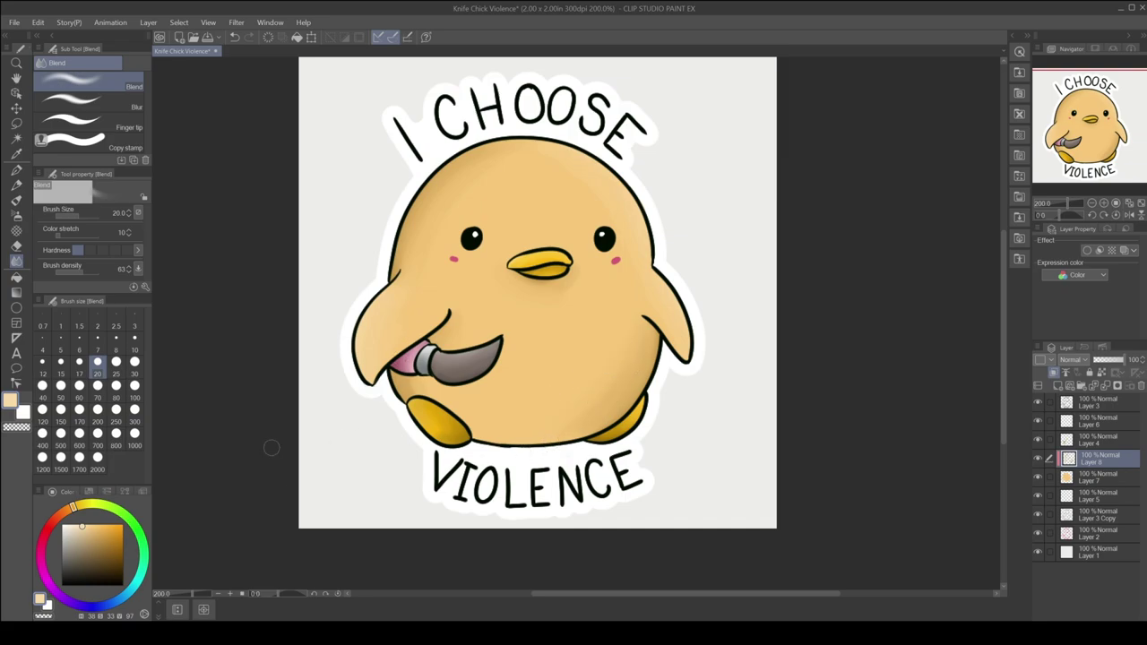
pyautogui.scroll(2, 894, 167)
# Shrink the brush, sample the tan body colour, and paint a darker shade near the lower-left edge.
pyautogui.press('b')
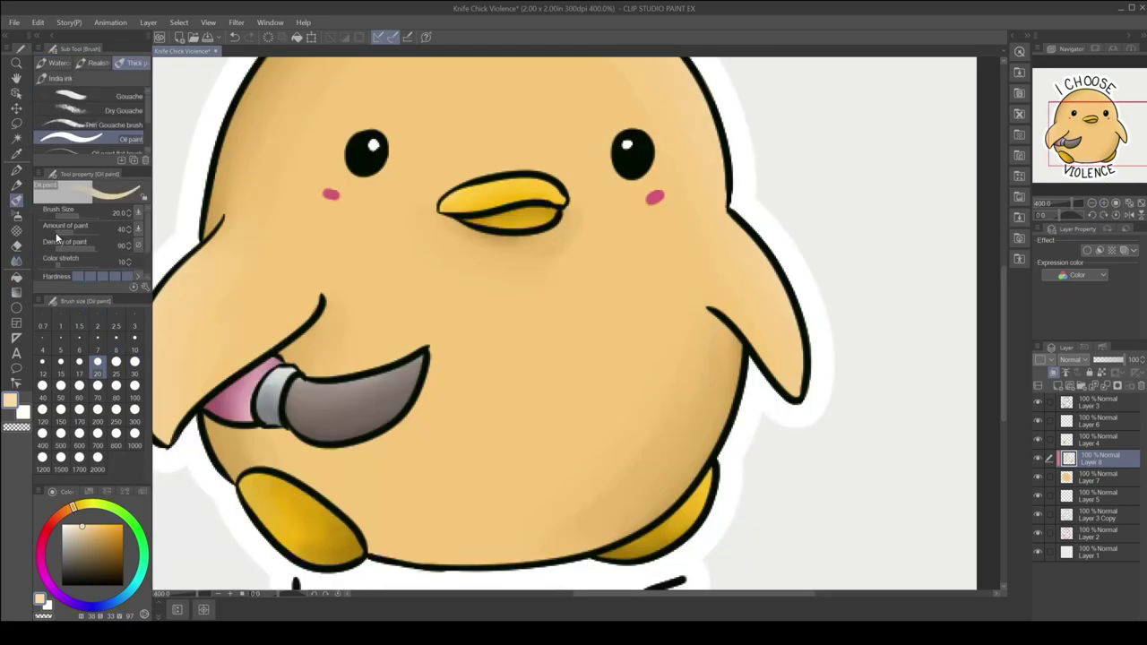
pyautogui.click(97, 349)
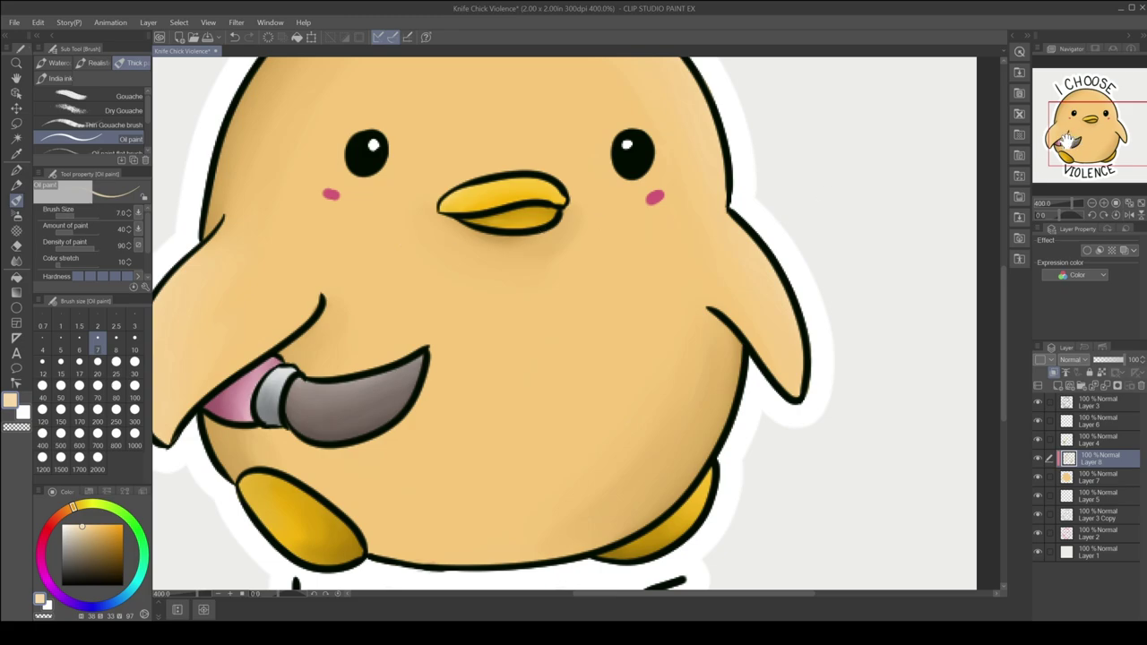
pyautogui.moveTo(1070, 139); pyautogui.dragTo(1060, 133)
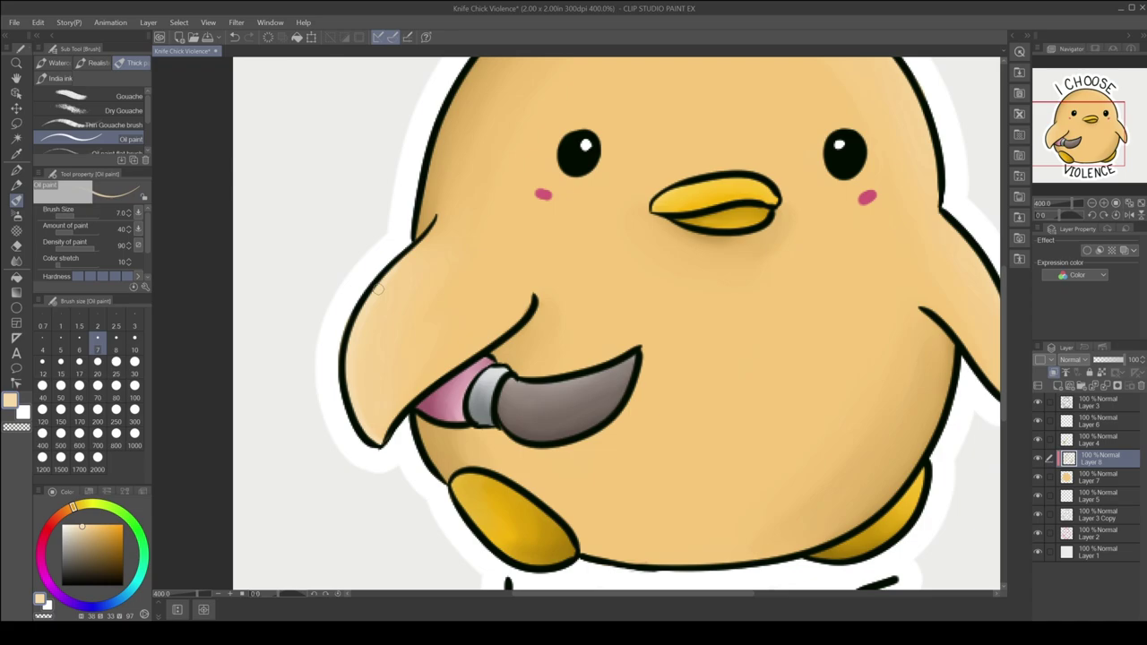
pyautogui.press('j')
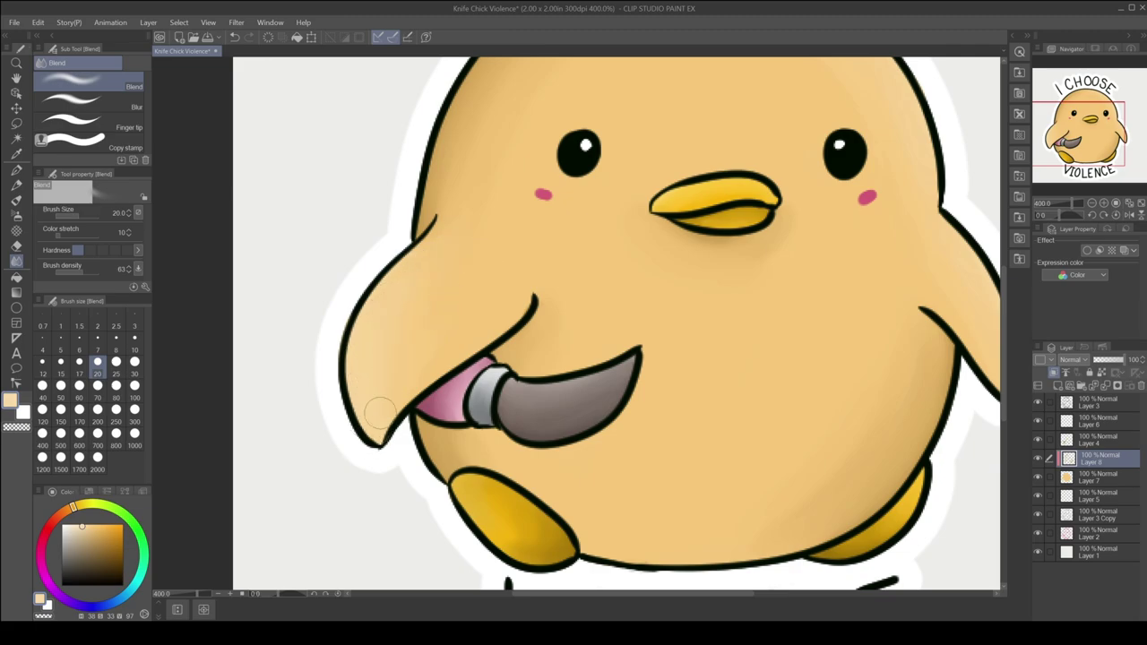
pyautogui.click(17, 152)
pyautogui.click(433, 430)
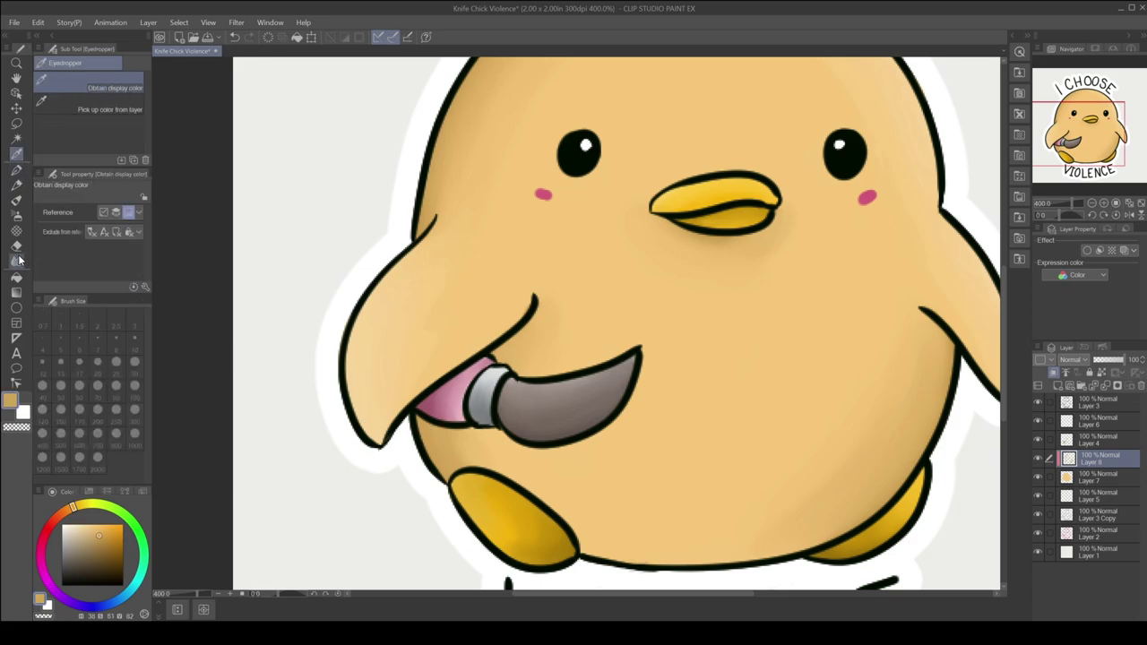
pyautogui.click(16, 199)
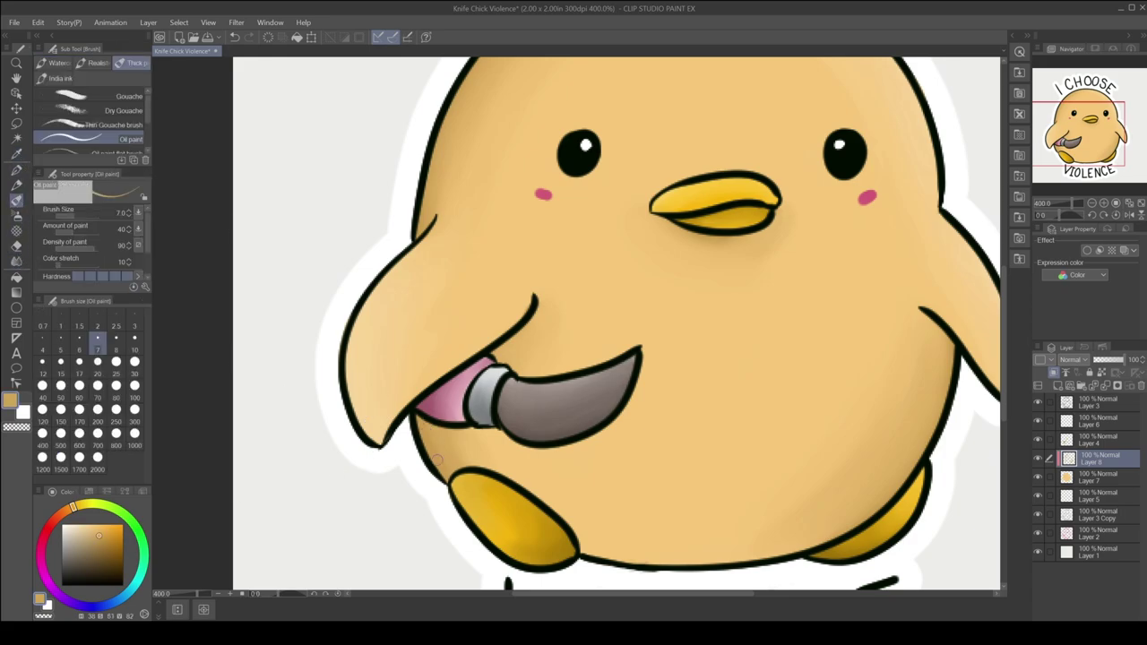
pyautogui.click(104, 545)
pyautogui.moveTo(441, 470); pyautogui.dragTo(434, 426)
pyautogui.click(17, 277)
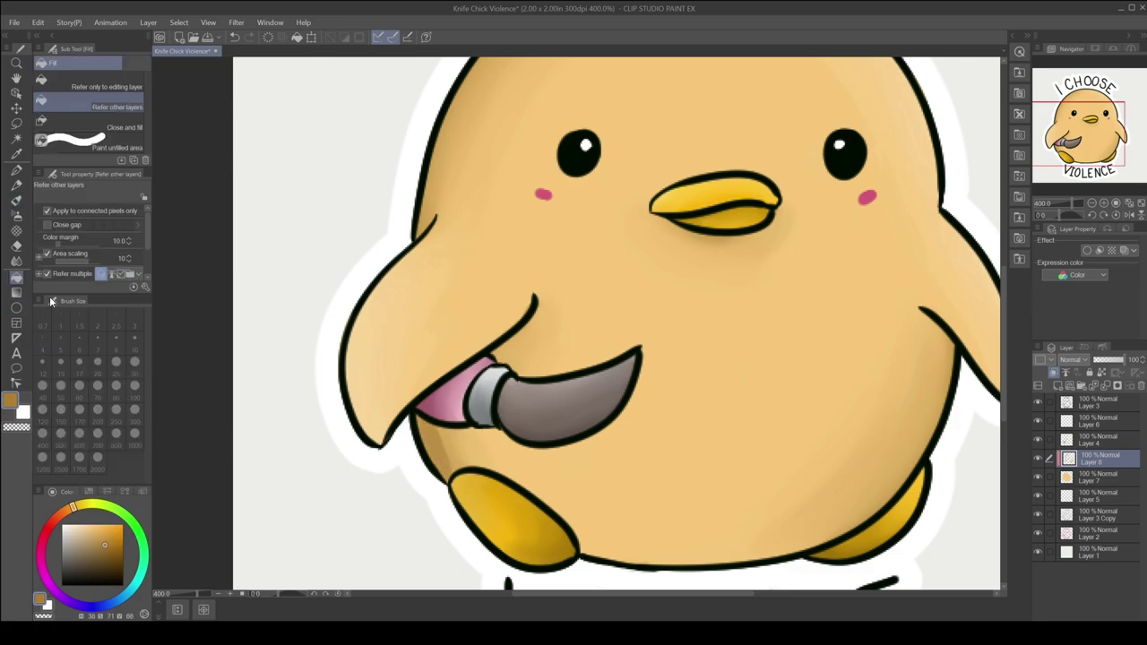
pyautogui.click(17, 261)
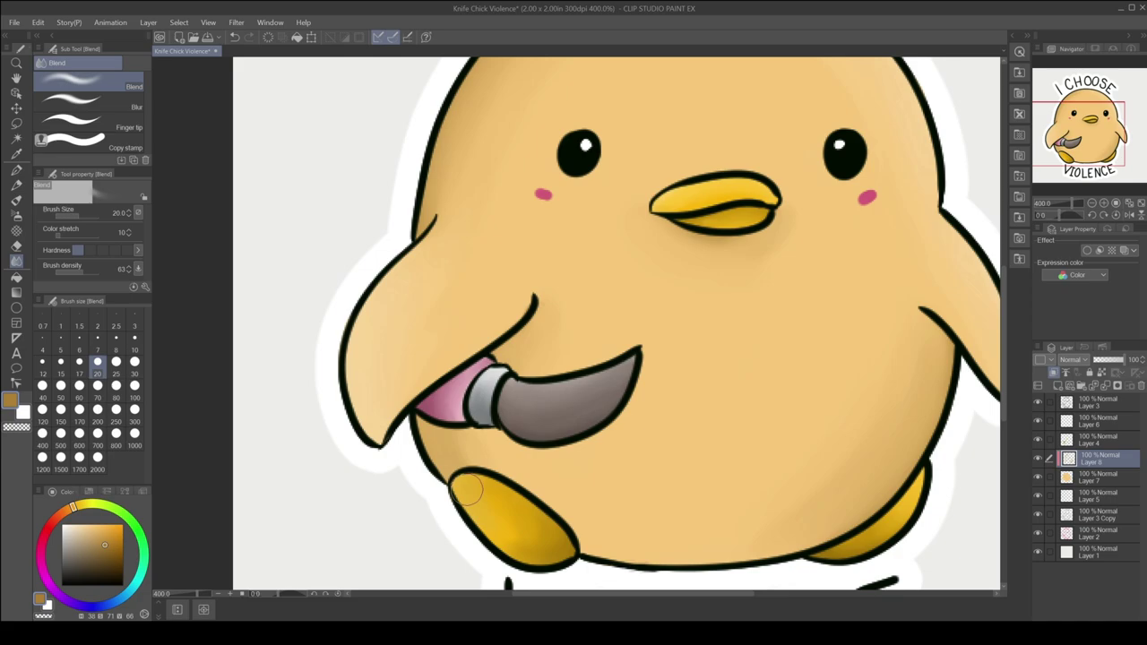
pyautogui.scroll(-3, 464, 473)
pyautogui.scroll(3, 673, 277)
# Shade along the right wing and lower body, blending it into the lower-right body and belly line.
pyautogui.moveTo(538, 268); pyautogui.dragTo(537, 359)
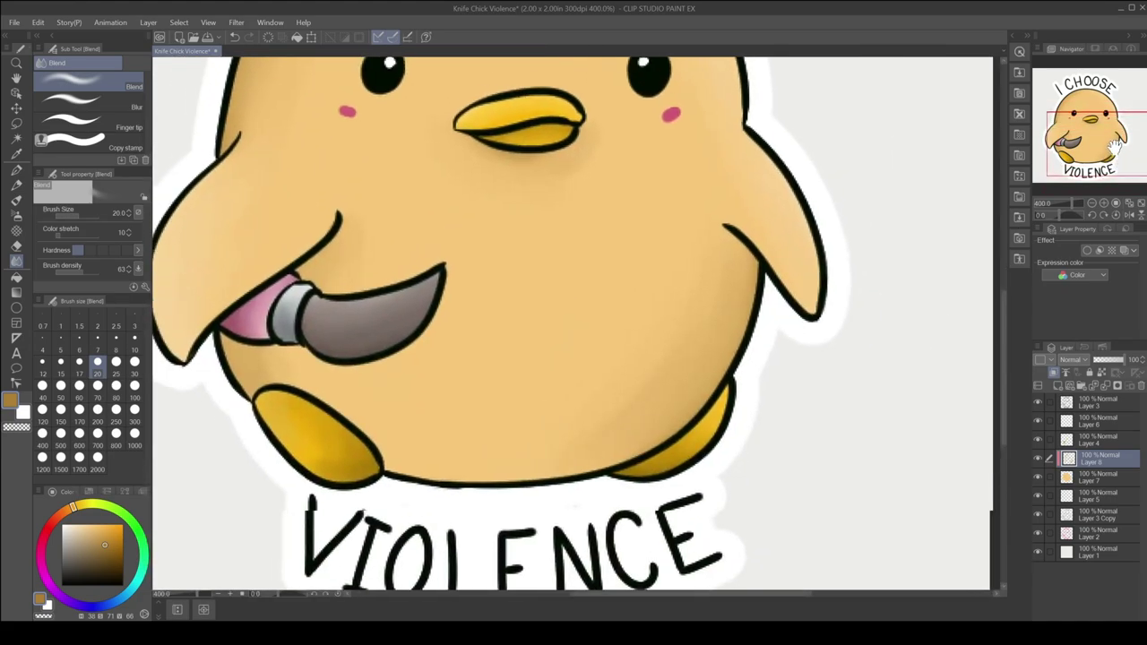
pyautogui.press('b')
pyautogui.moveTo(731, 234)
pyautogui.mouseDown()
pyautogui.moveTo(753, 292)
pyautogui.moveTo(727, 359)
pyautogui.moveTo(612, 485)
pyautogui.mouseUp()
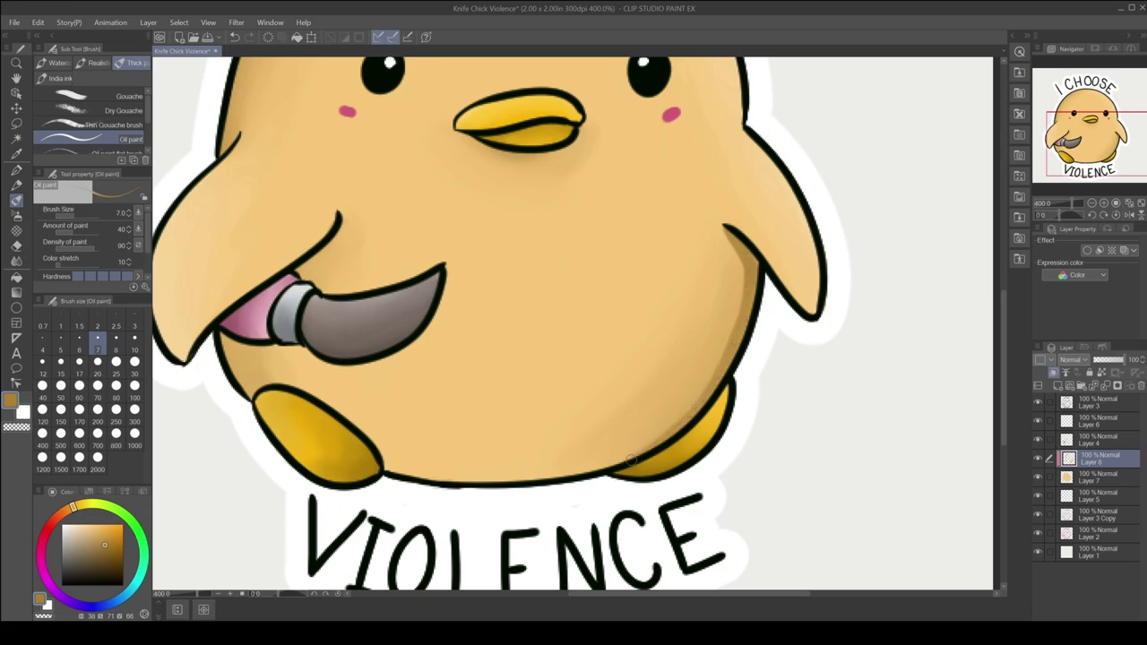
pyautogui.click(16, 260)
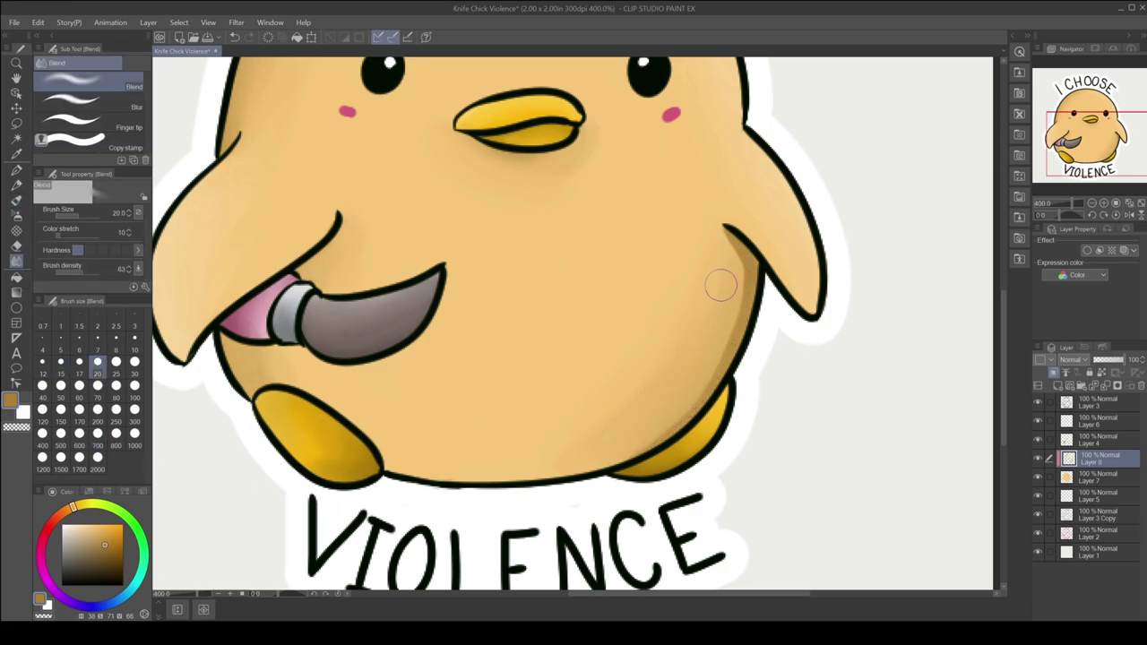
pyautogui.moveTo(737, 274); pyautogui.dragTo(743, 302)
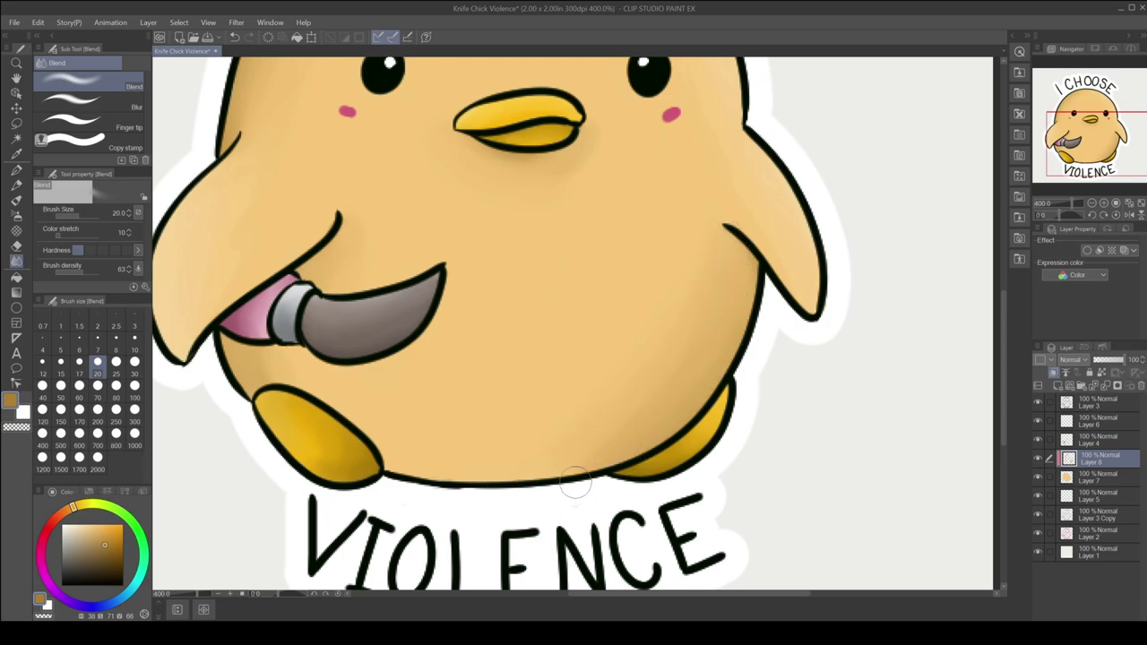
pyautogui.moveTo(510, 500); pyautogui.dragTo(519, 480)
pyautogui.moveTo(1089, 127); pyautogui.dragTo(1083, 113)
# Zoom out to the whole sticker and hide the white background, Layer 1.
pyautogui.click(1091, 204)
pyautogui.click(1091, 203)
pyautogui.click(1091, 203)
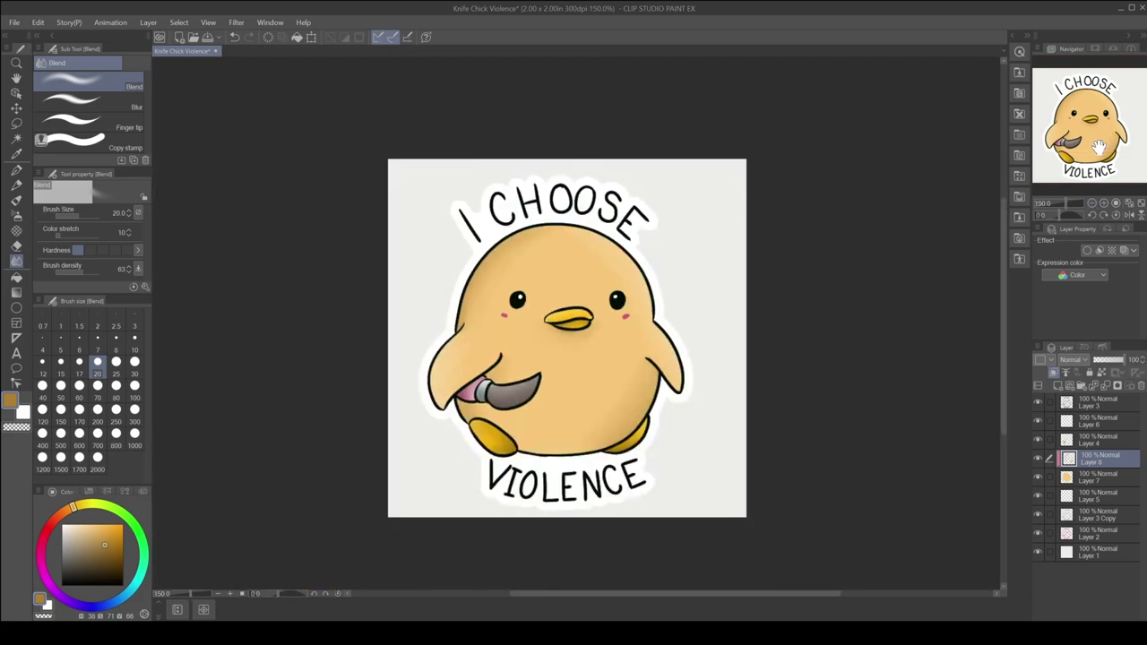
pyautogui.click(1039, 552)
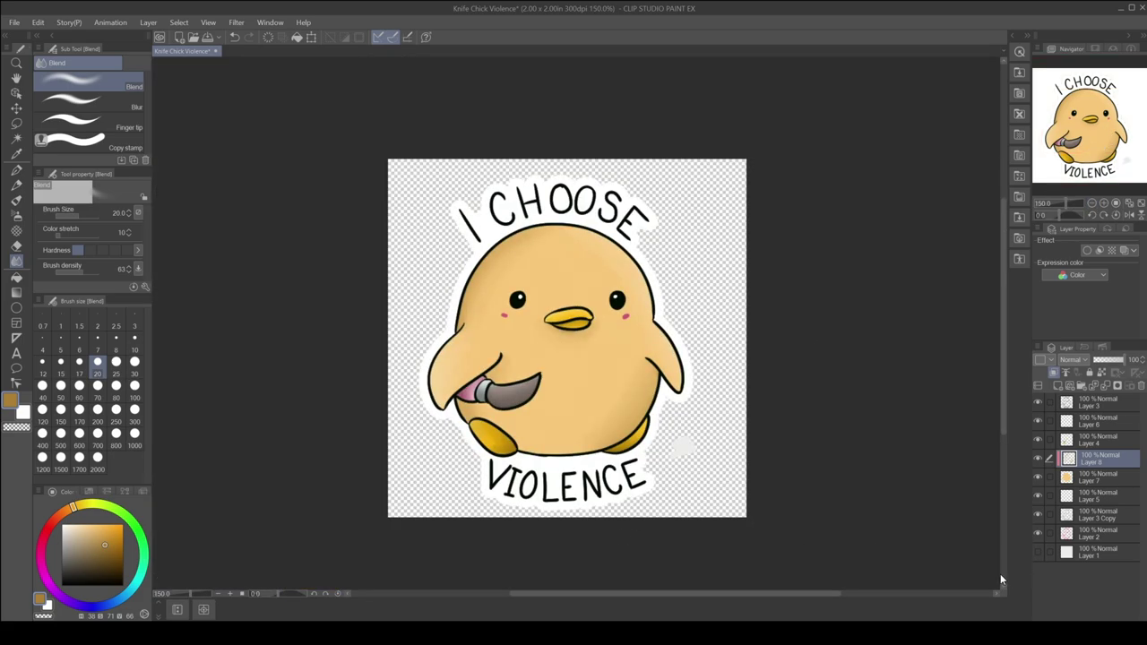